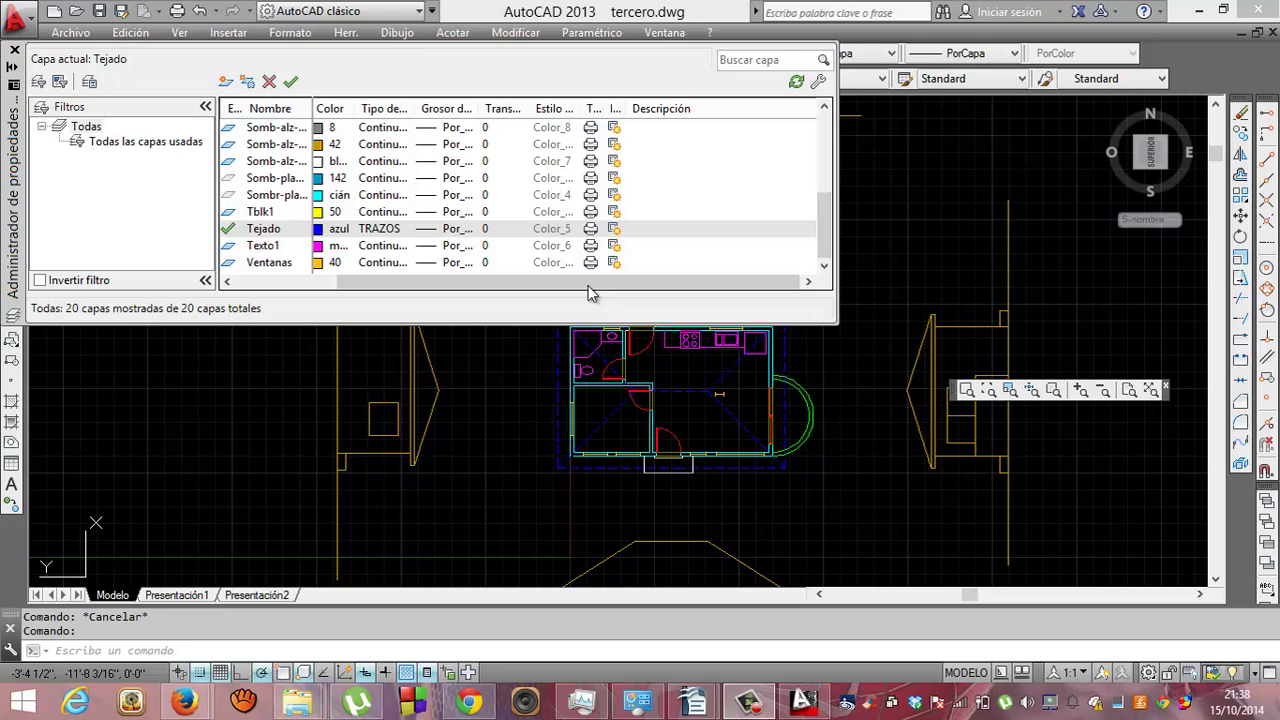
Create a new layer named Cotas1 with red colour 10.
left_click(225, 84)
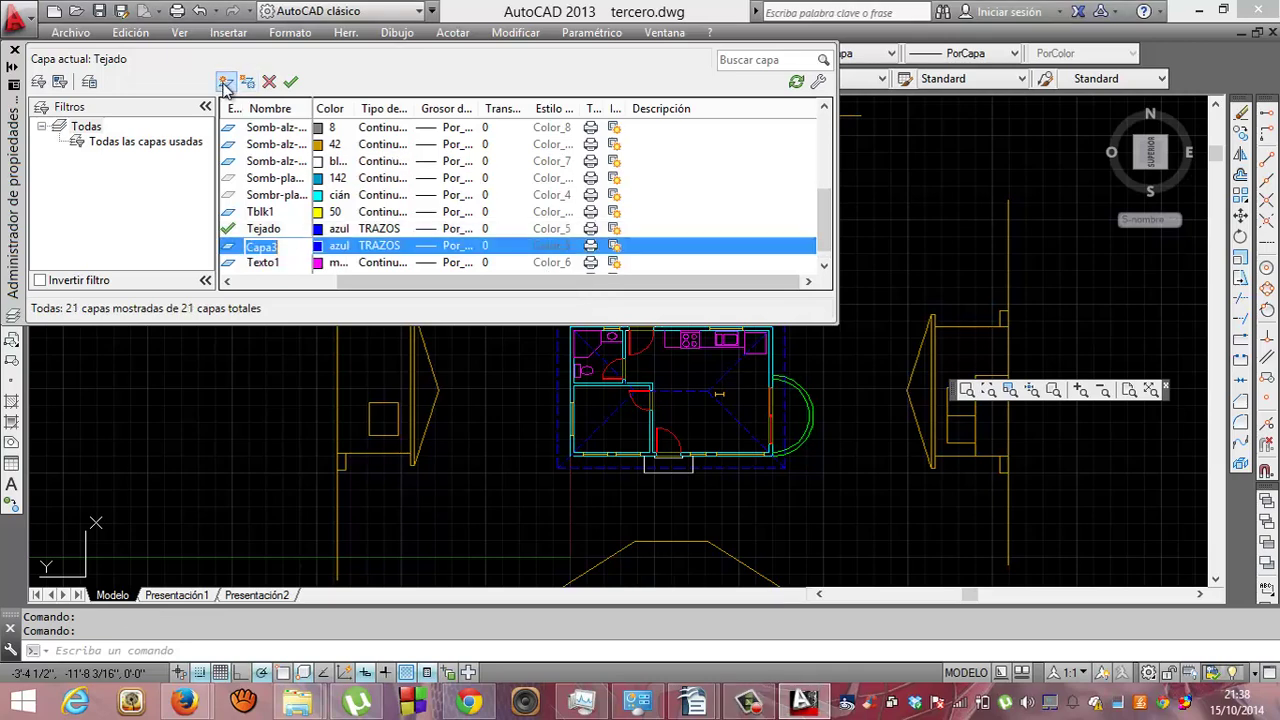
type("Cotas1")
key("Return")
left_click(322, 246)
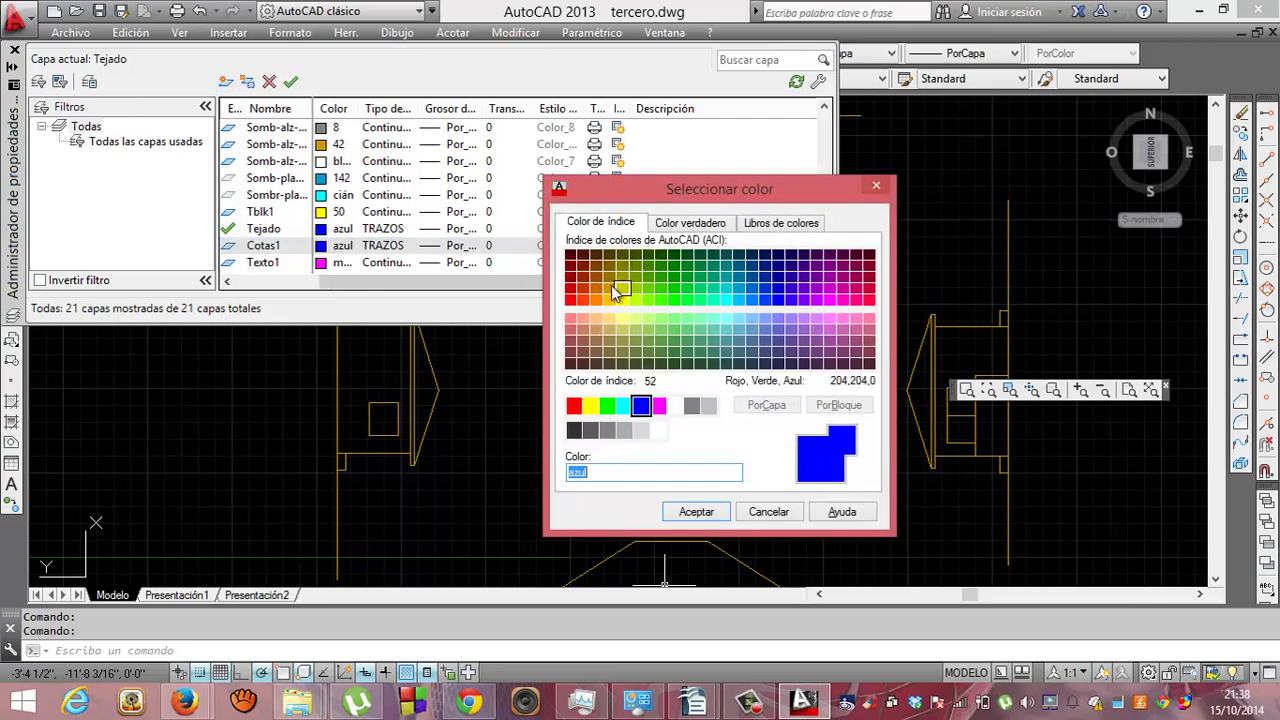
left_click(570, 298)
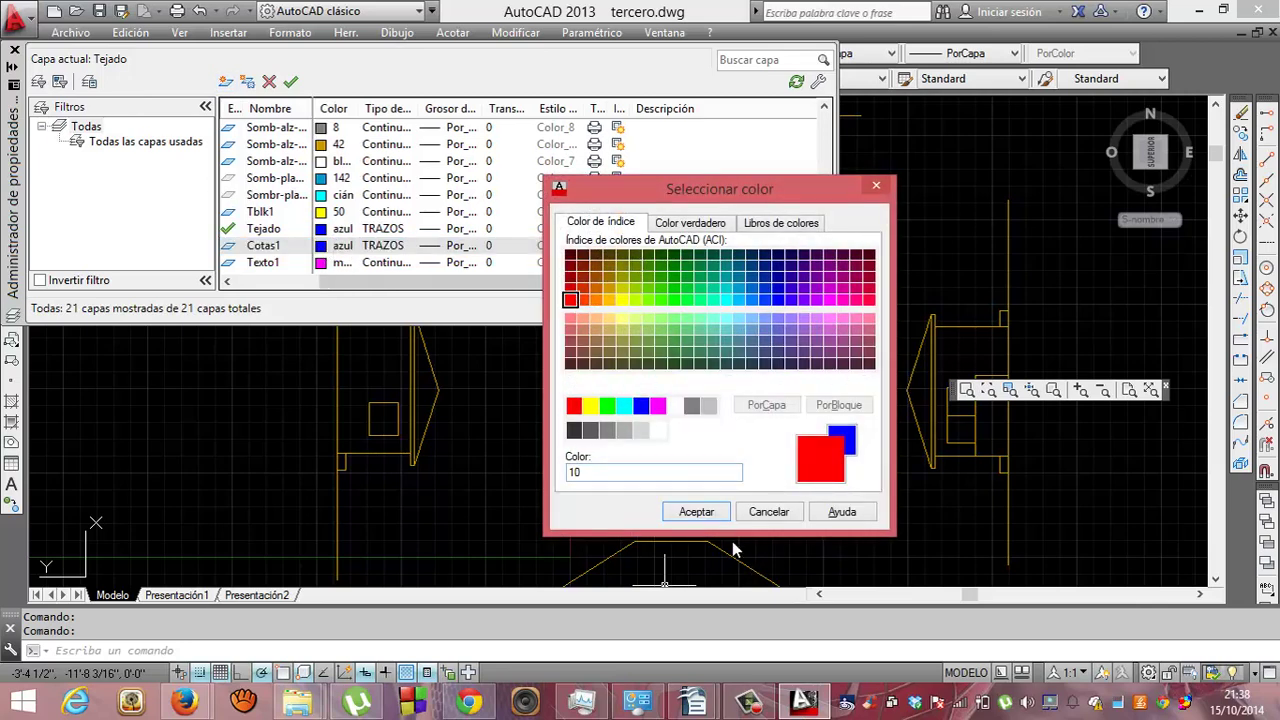
left_click(697, 512)
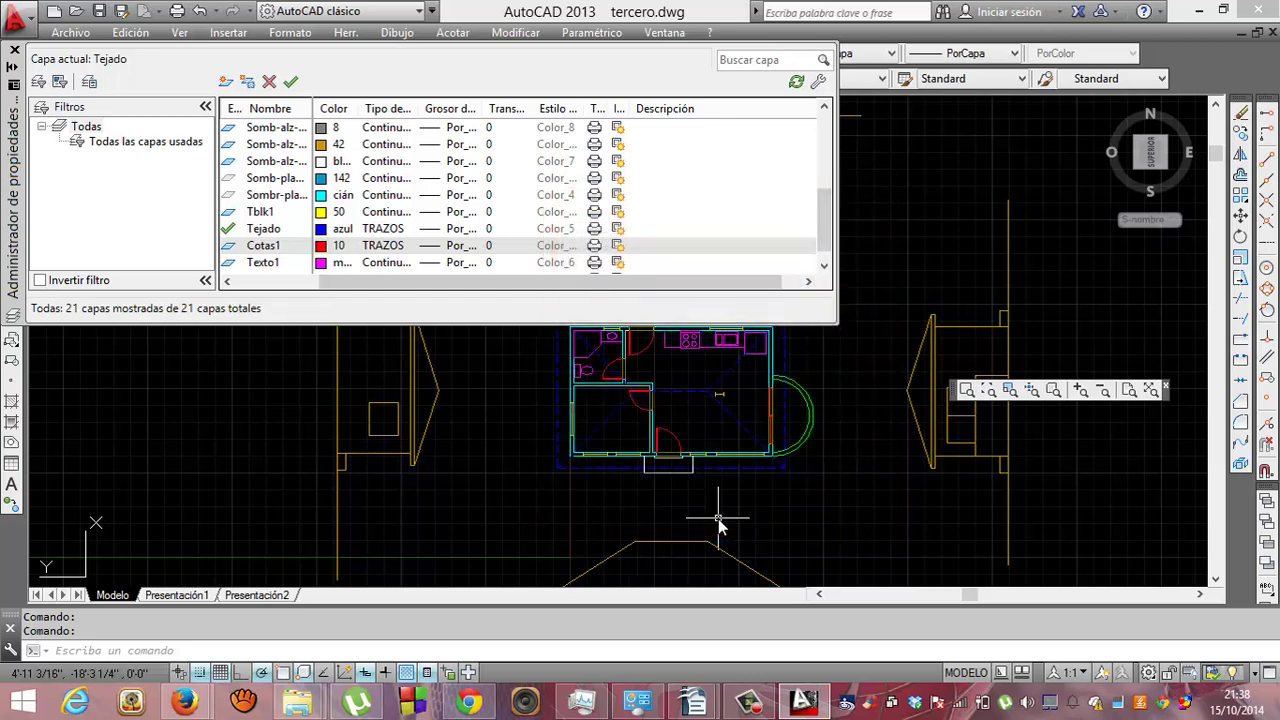
Make Cotas1 the current layer and close the layer manager.
left_click(655, 470)
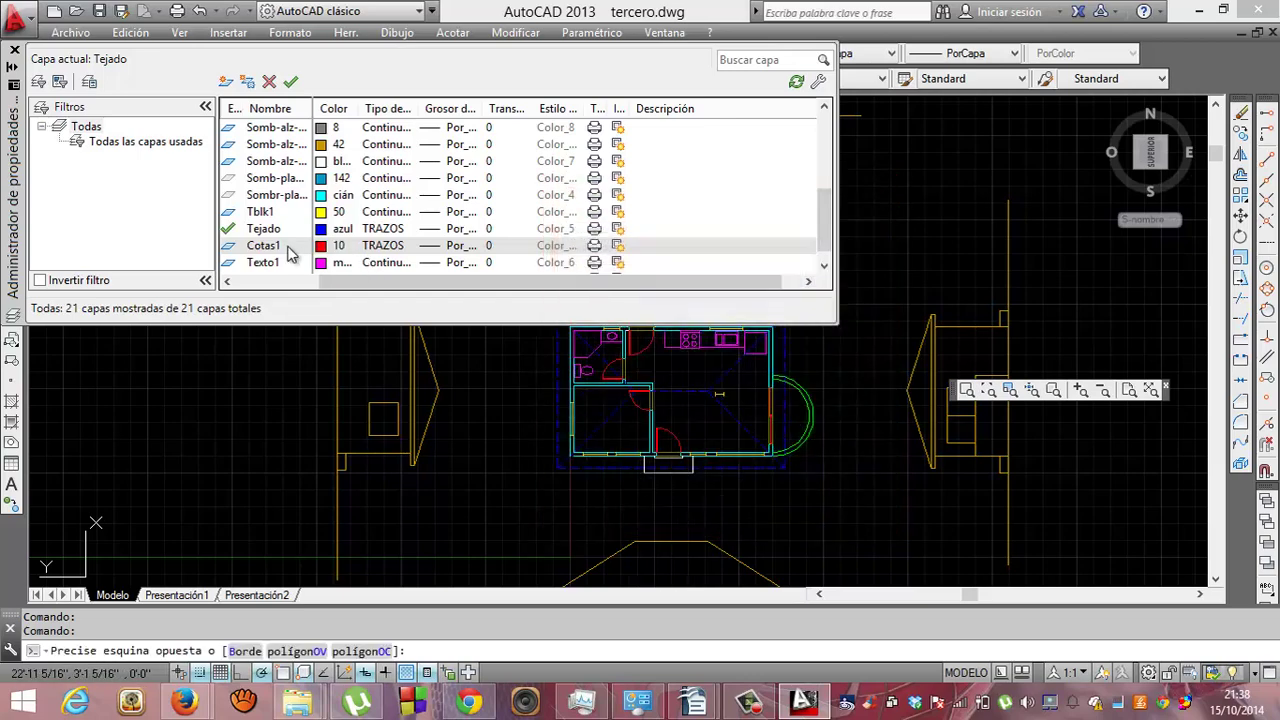
double_click(226, 245)
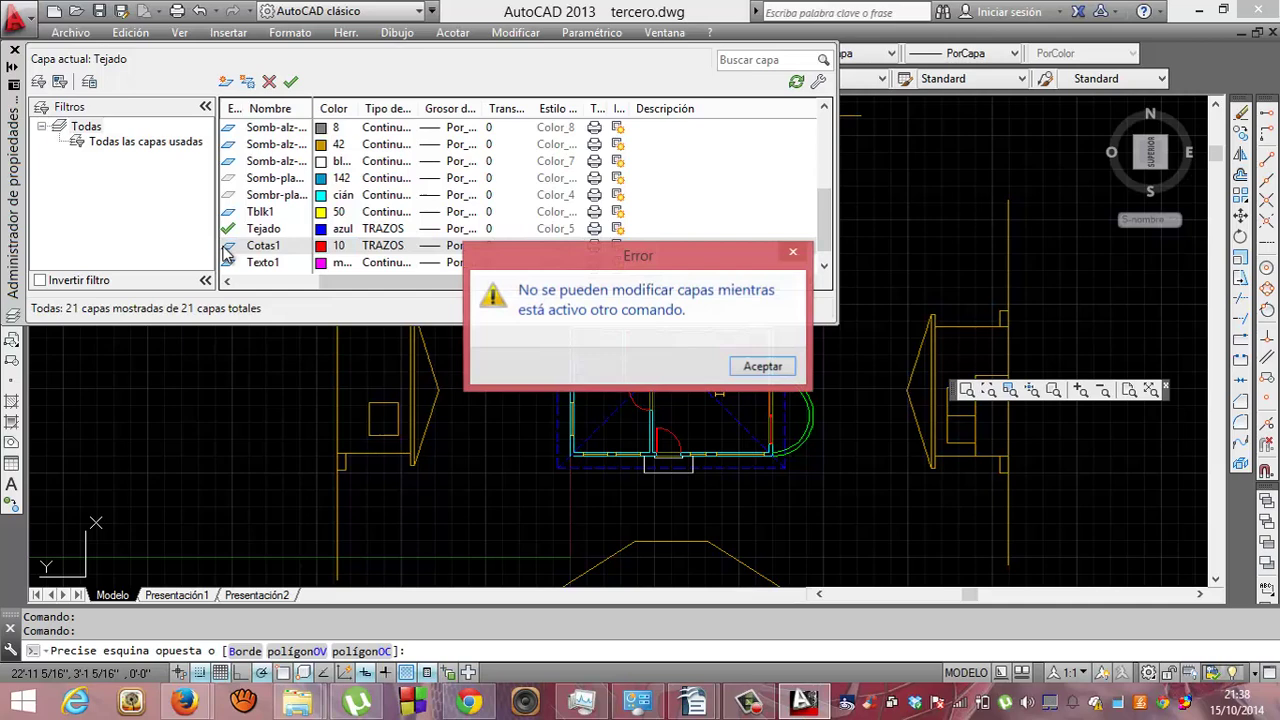
left_click(763, 367)
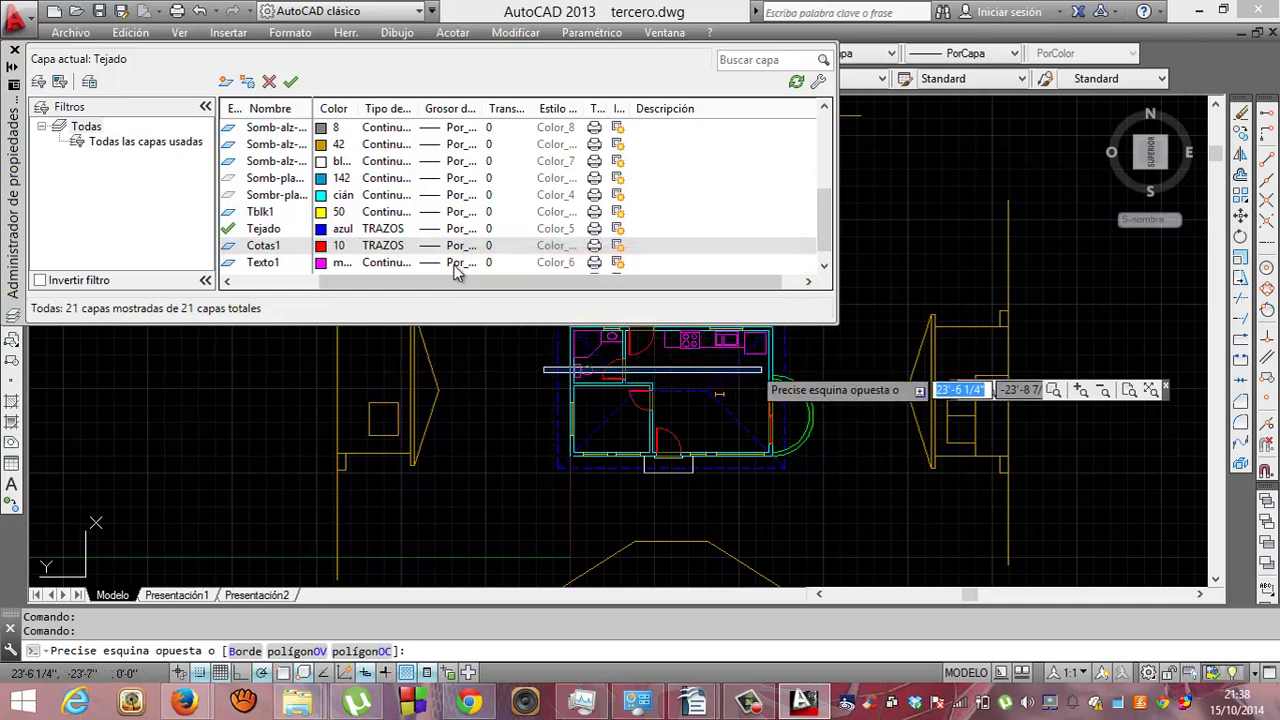
double_click(230, 249)
left_click(755, 365)
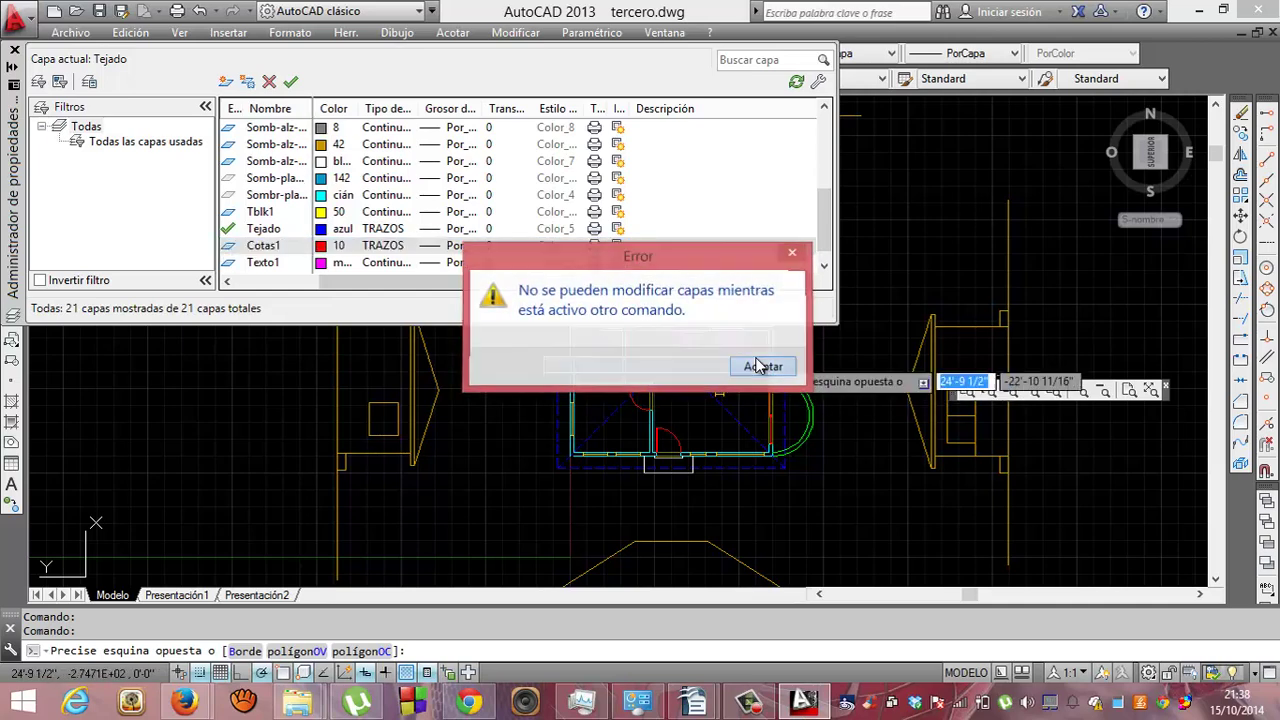
key("Escape")
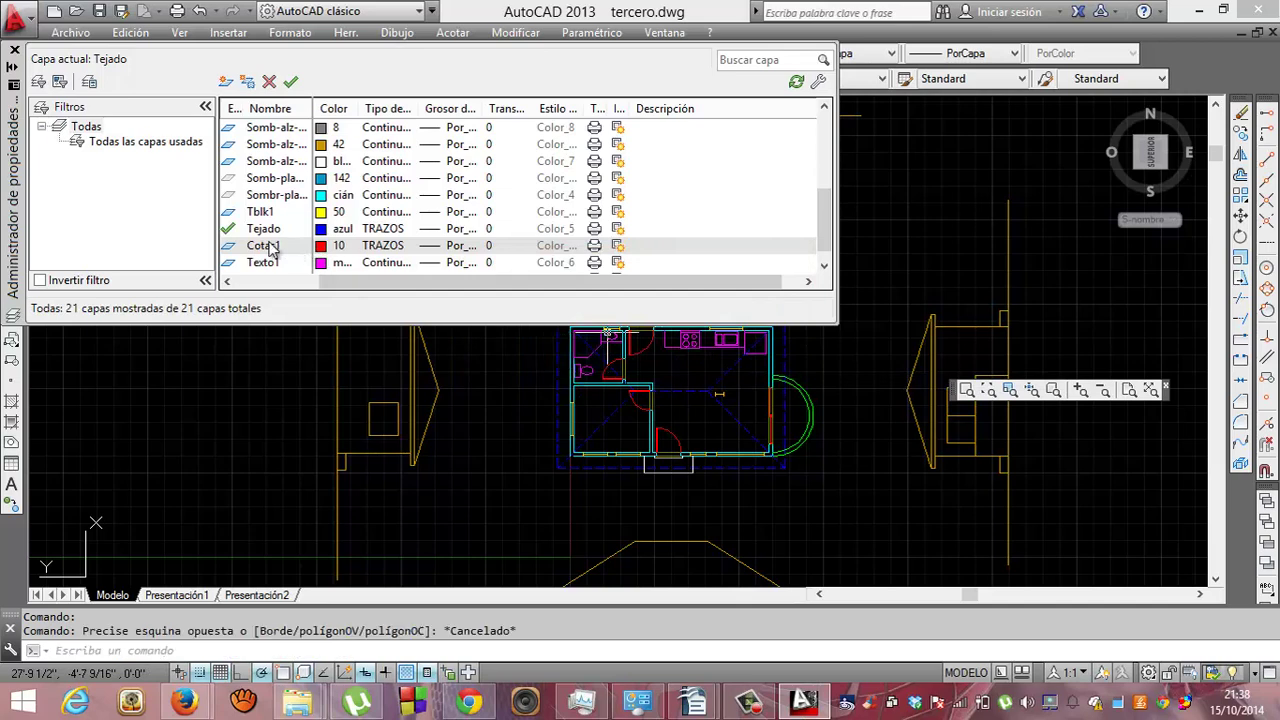
double_click(258, 247)
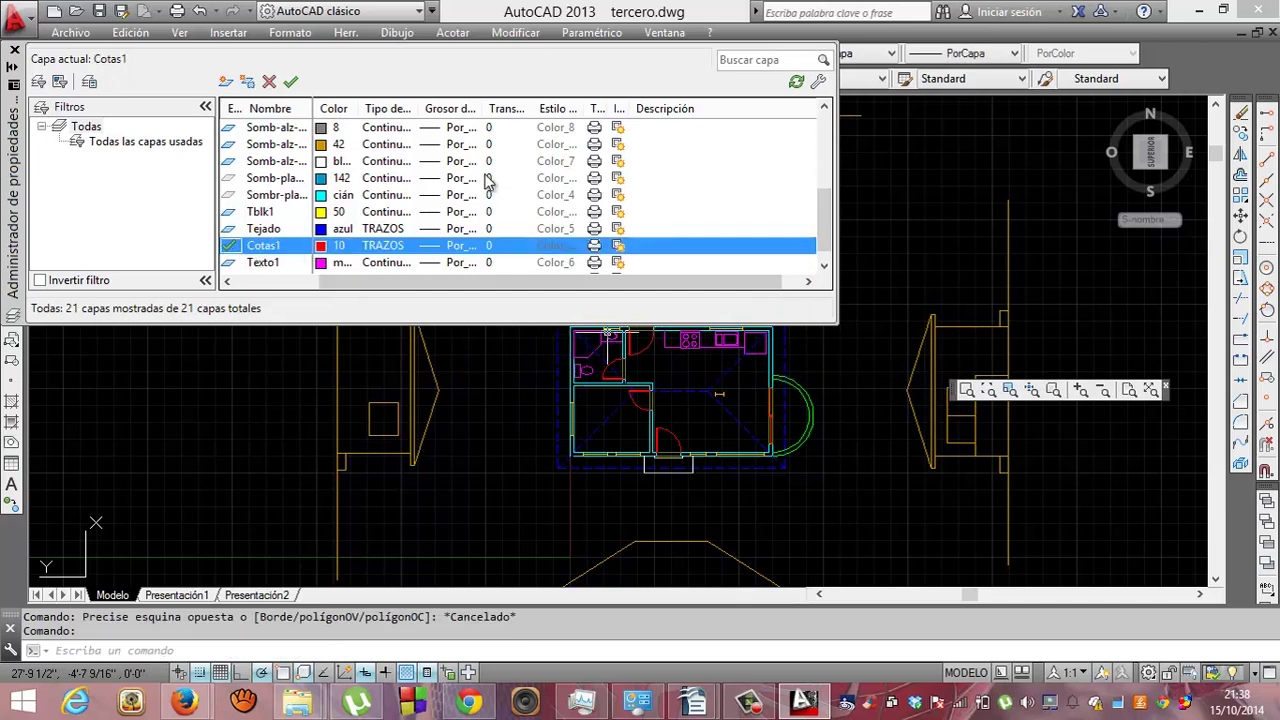
left_click(15, 51)
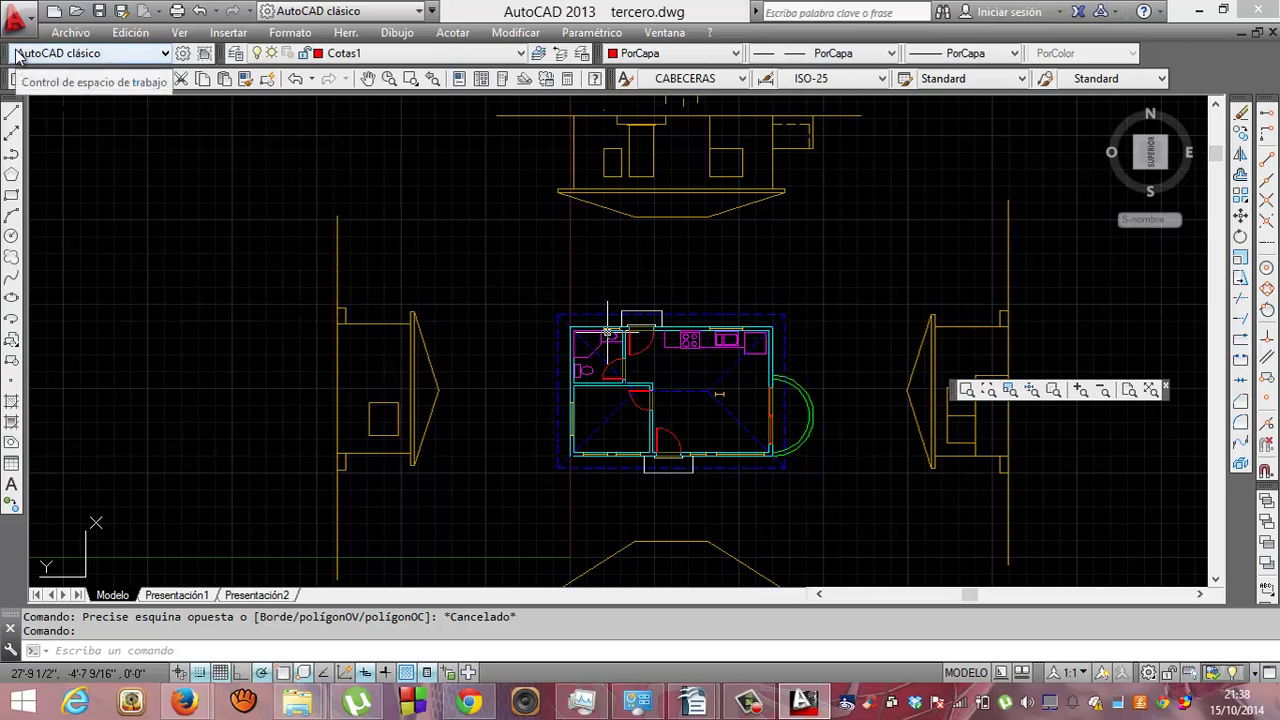
Show the Acotar dimension toolbar and drag it into position over the drawing.
left_click(182, 36)
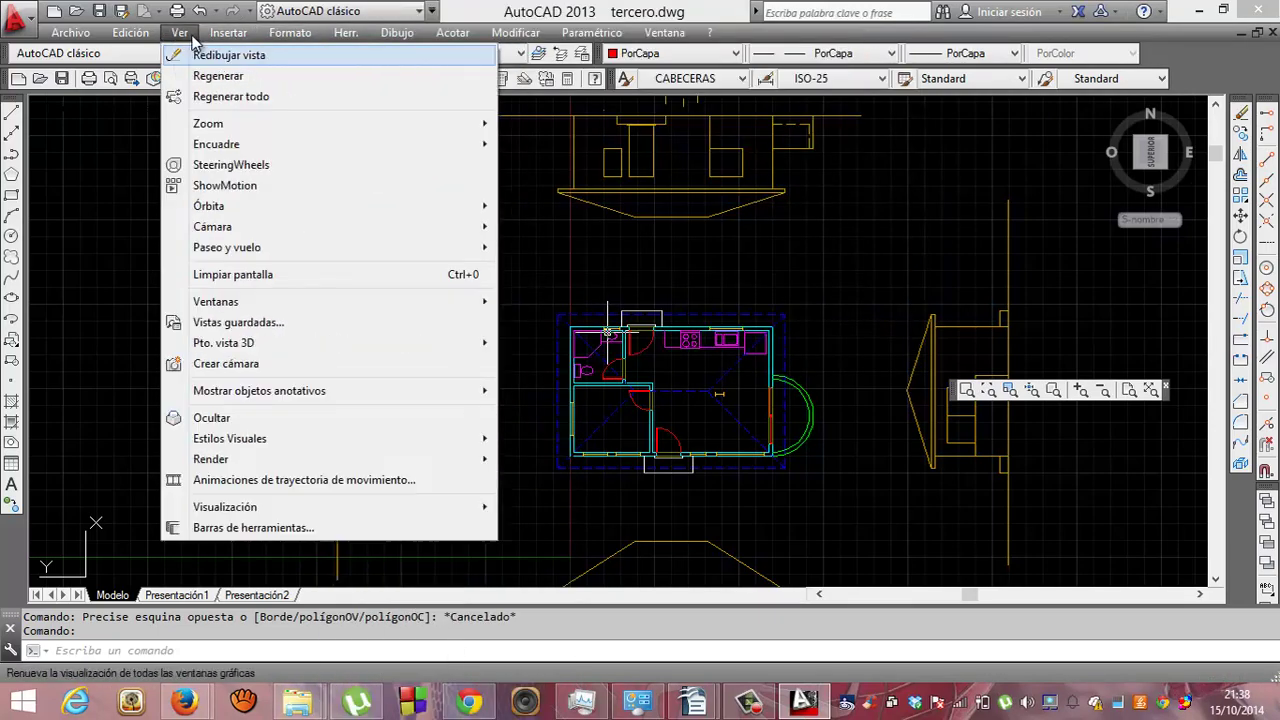
left_click(291, 528)
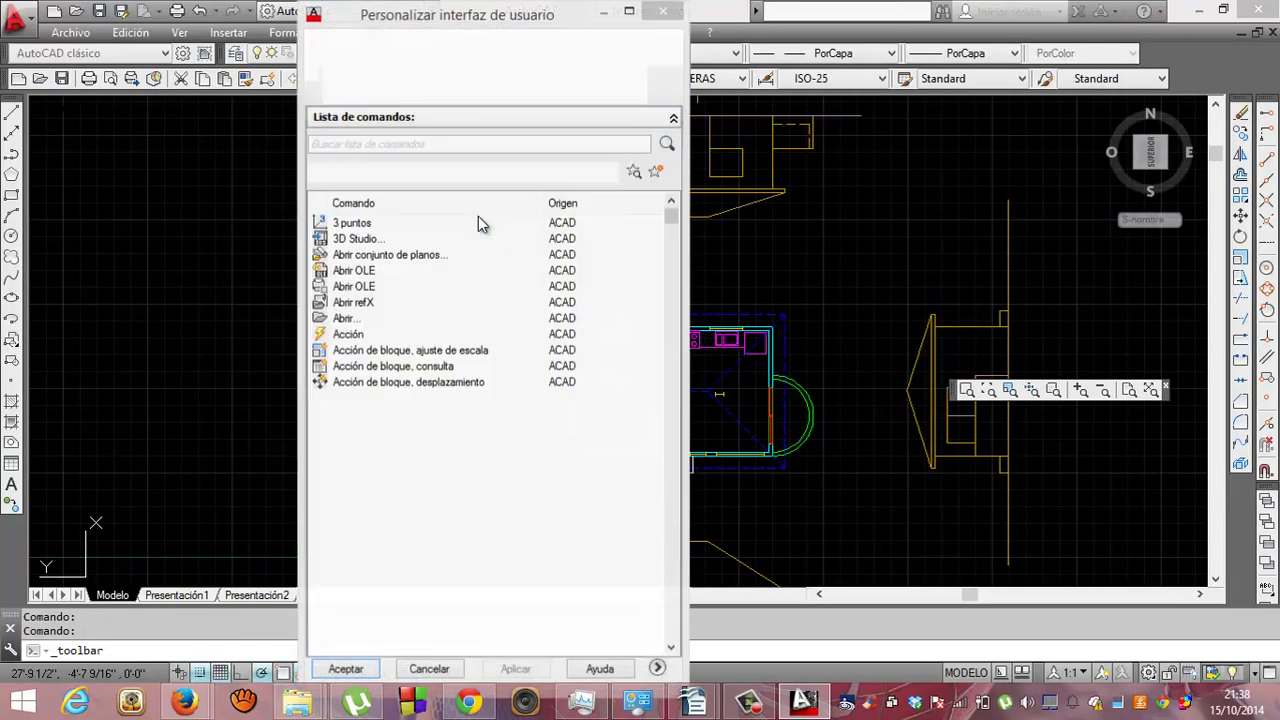
left_click(661, 10)
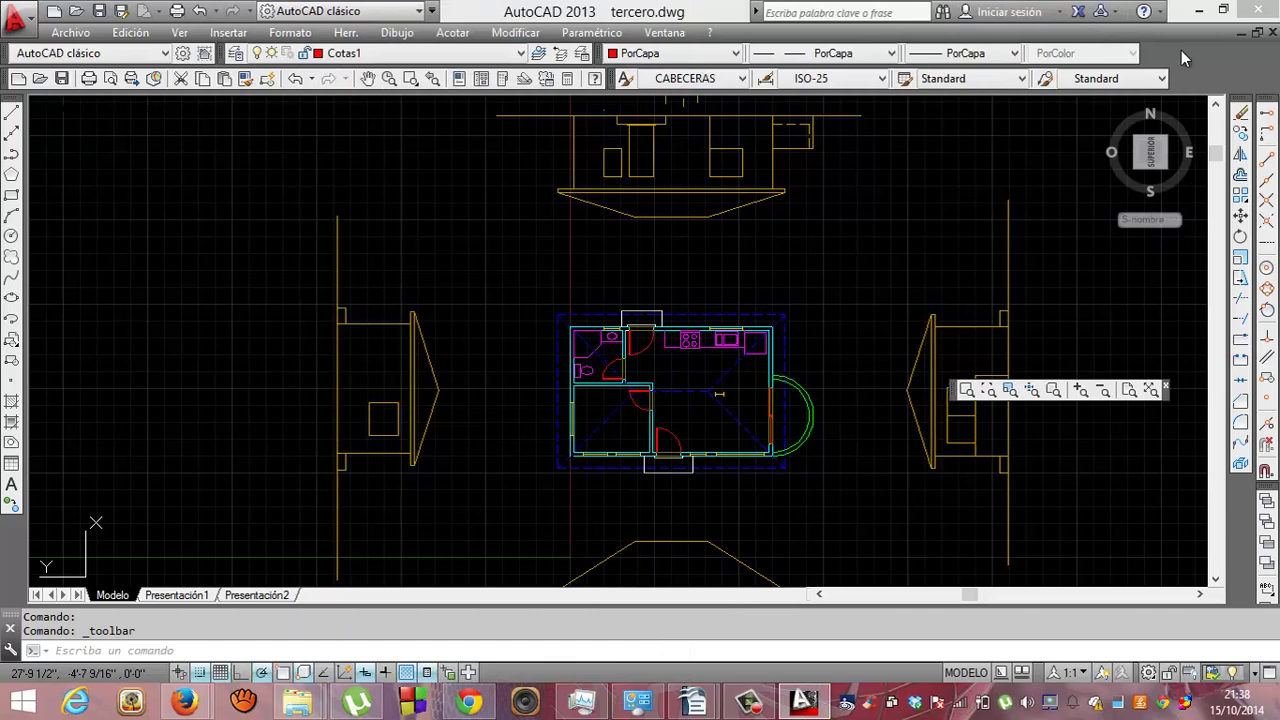
right_click(1181, 50)
mouse_move(1152, 62)
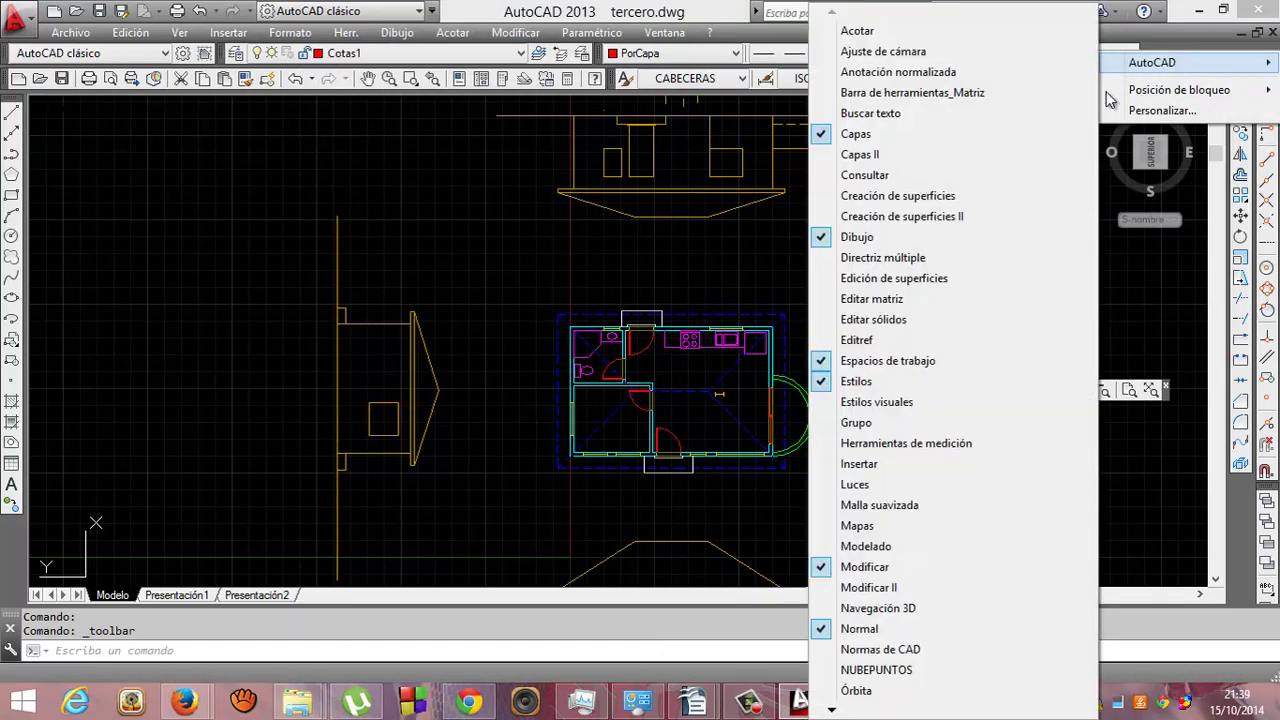
left_click(908, 32)
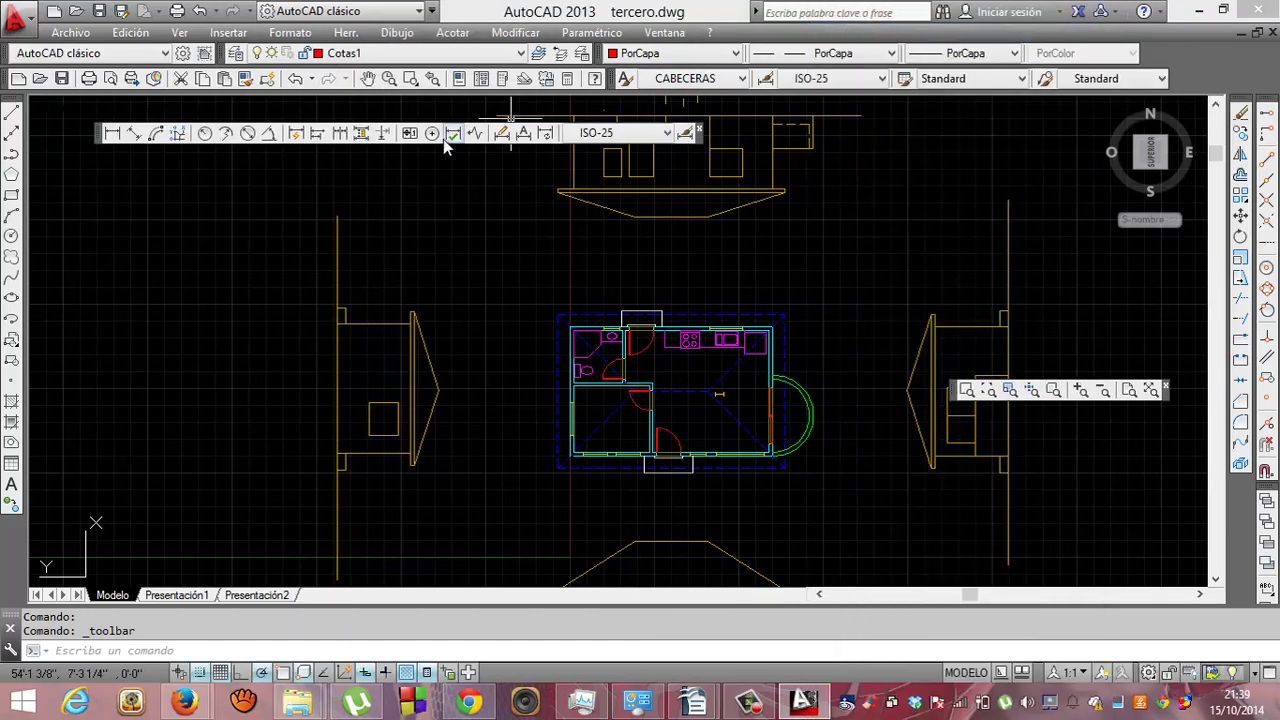
left_click_drag(106, 137, 90, 118)
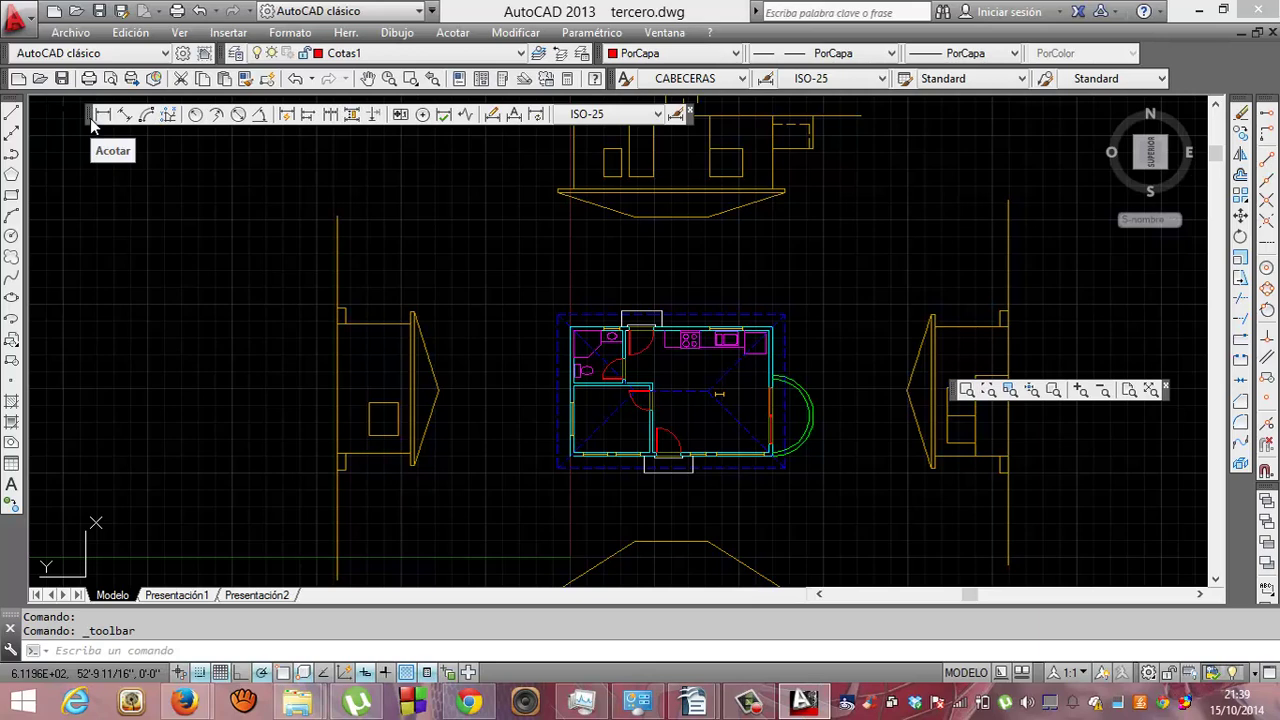
In the dimension style manager, start a new style CotasPlano based on Standard.
left_click(676, 114)
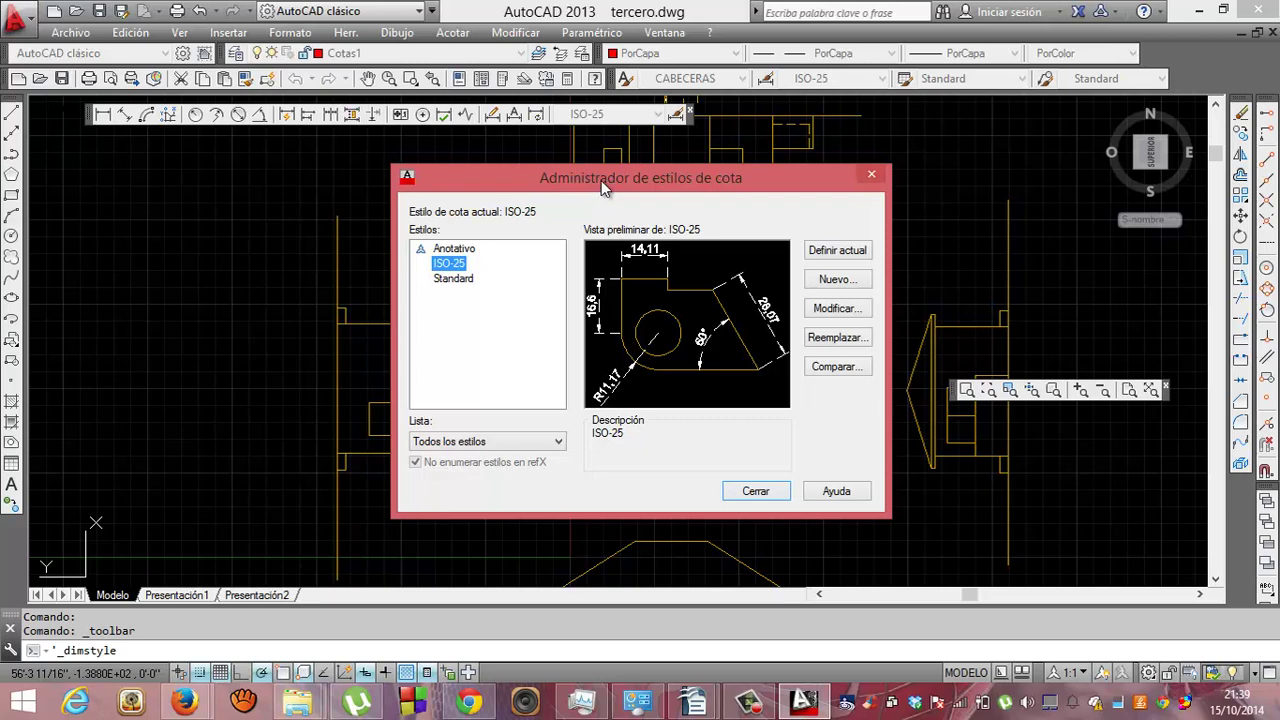
left_click(839, 283)
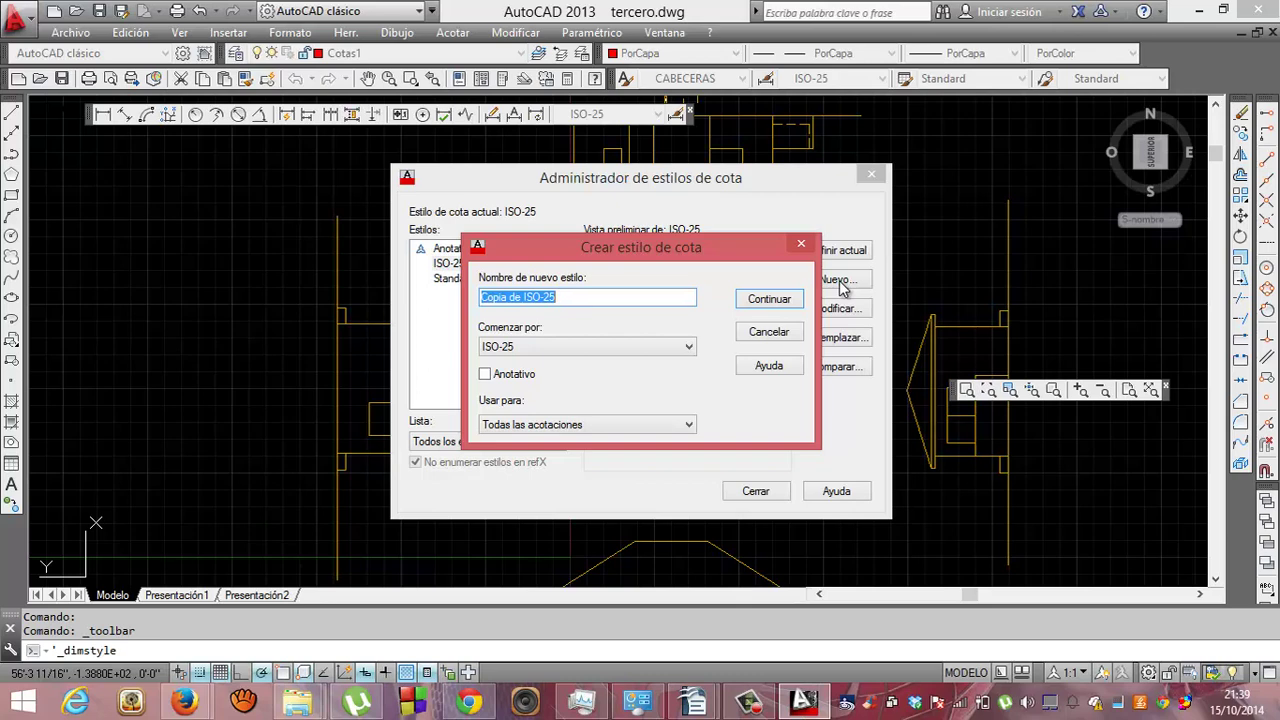
type("CotasPl")
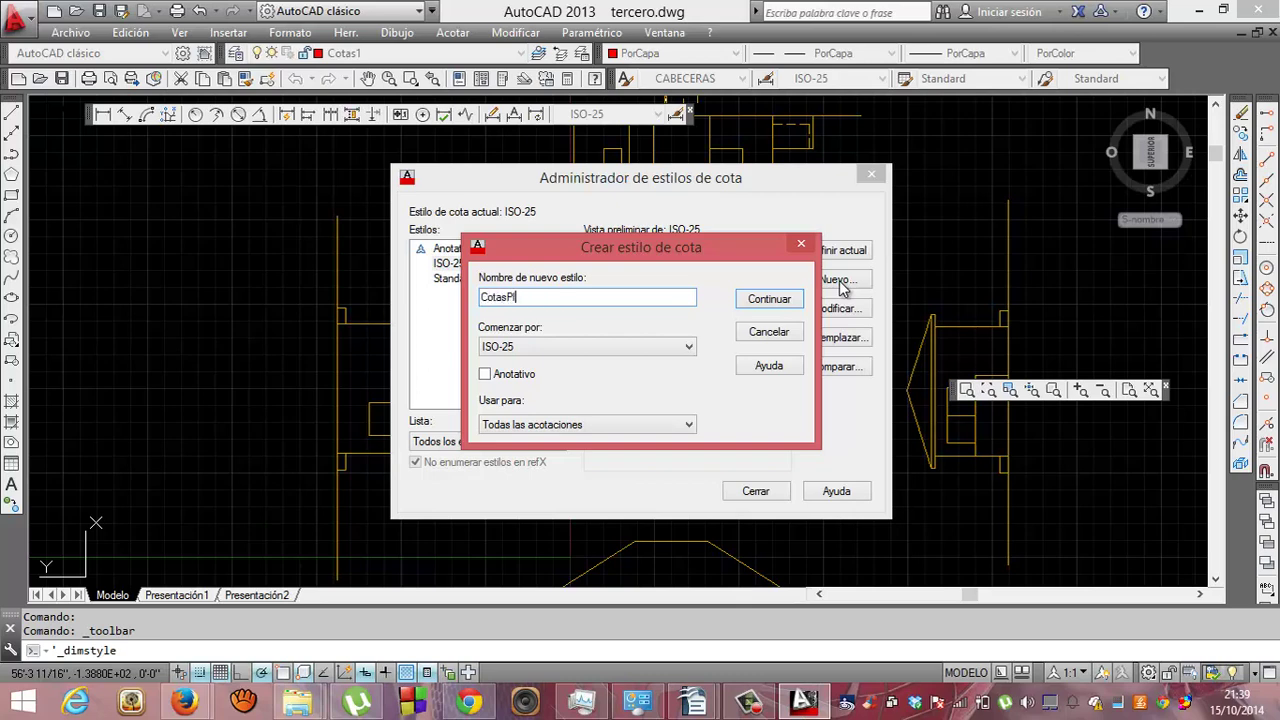
type("ano")
left_click(623, 347)
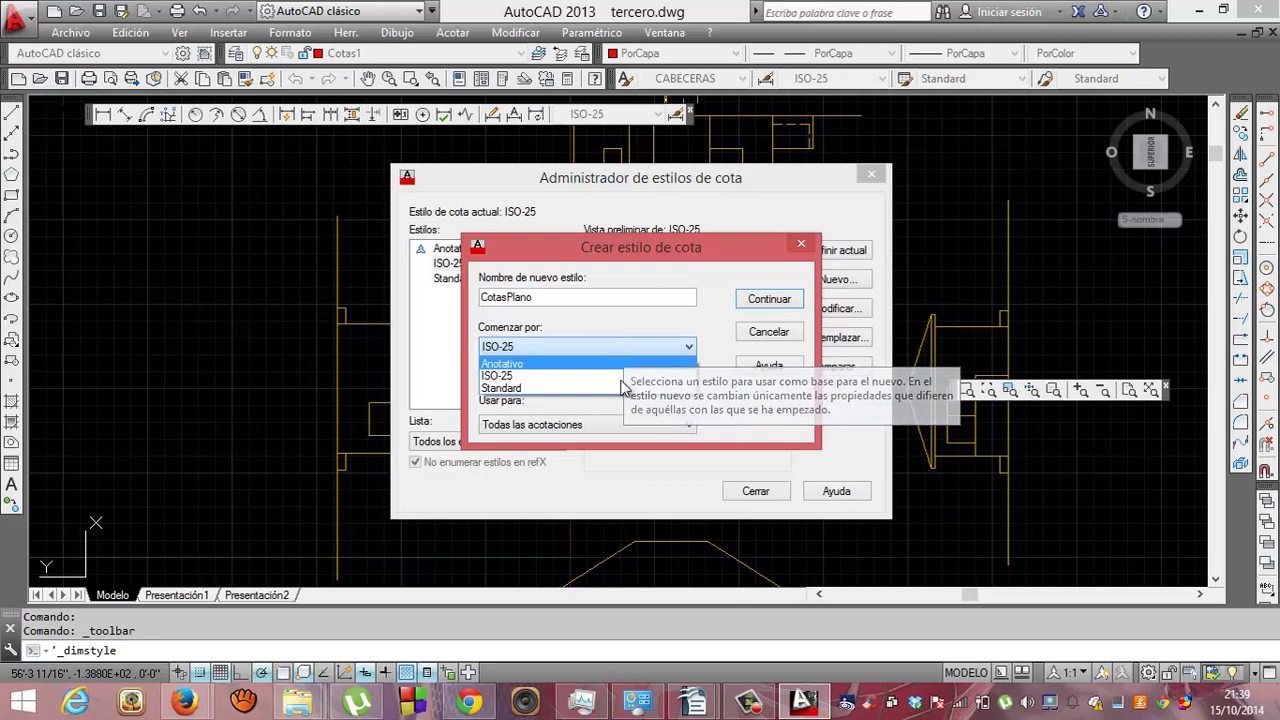
left_click(606, 402)
left_click(612, 366)
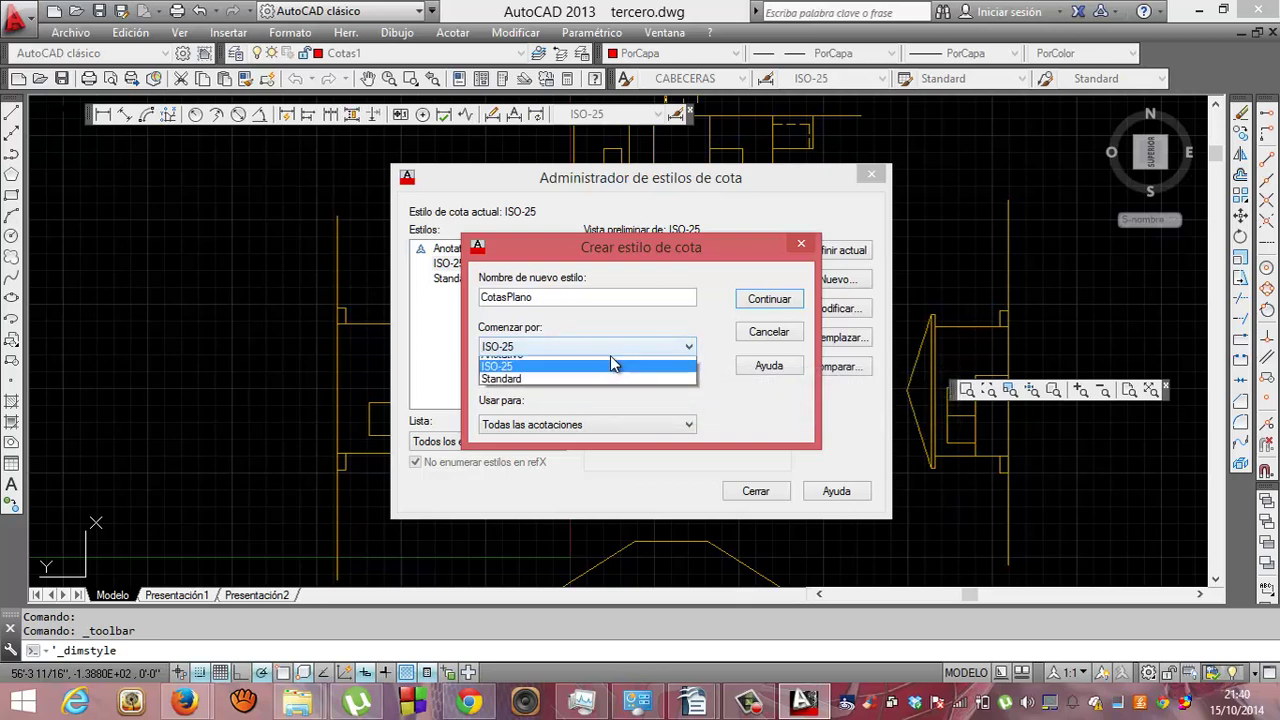
left_click(594, 387)
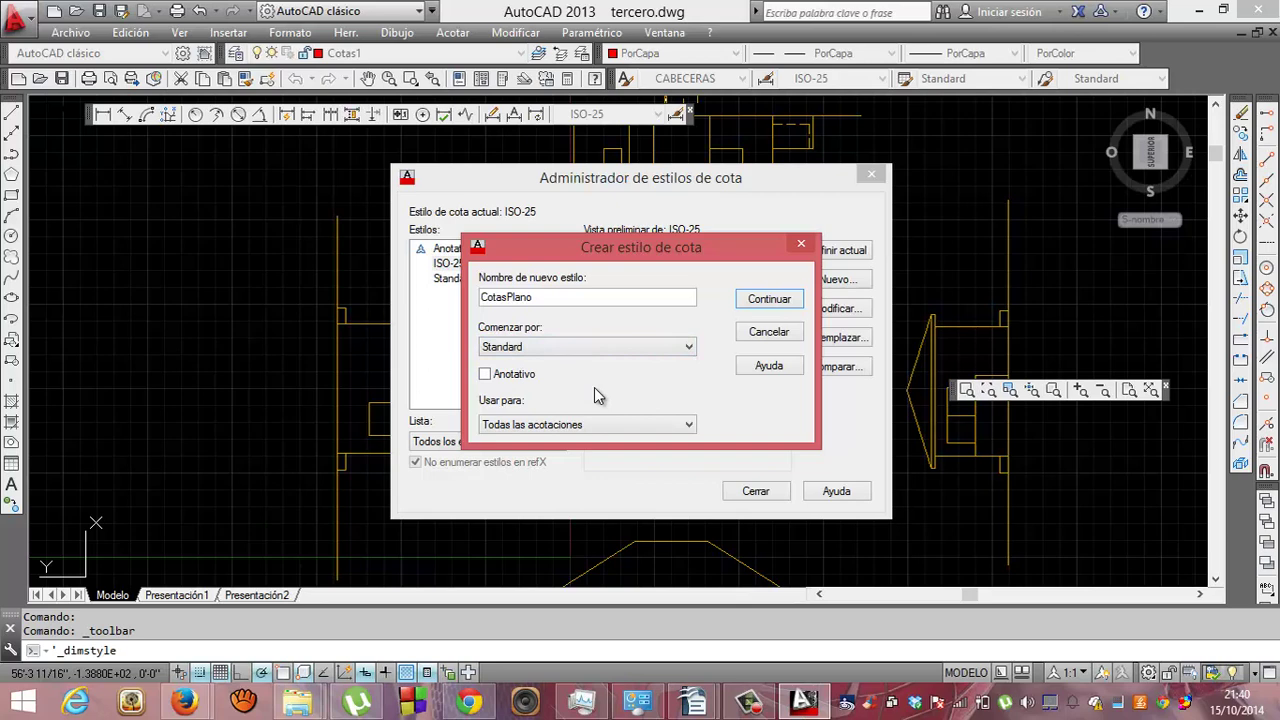
Give CotasPlano Oblicuo grueso arrowheads with a 1/8" arrow size.
left_click(765, 300)
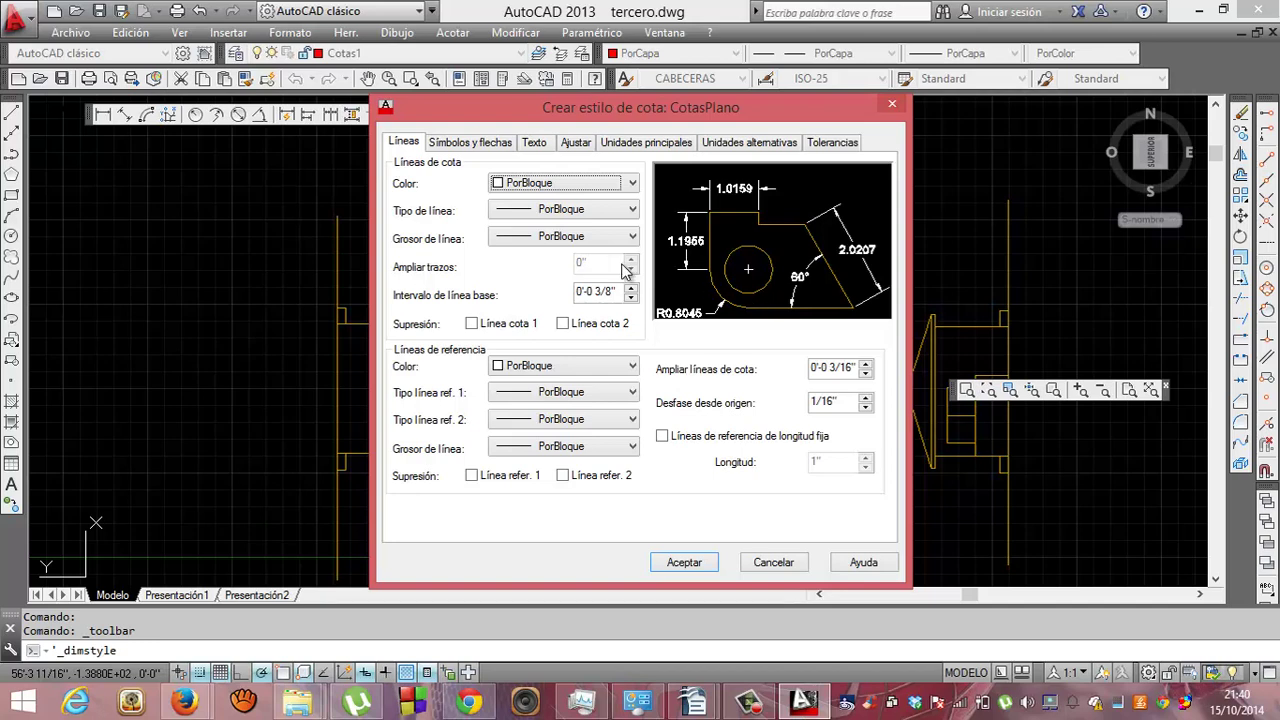
left_click(470, 143)
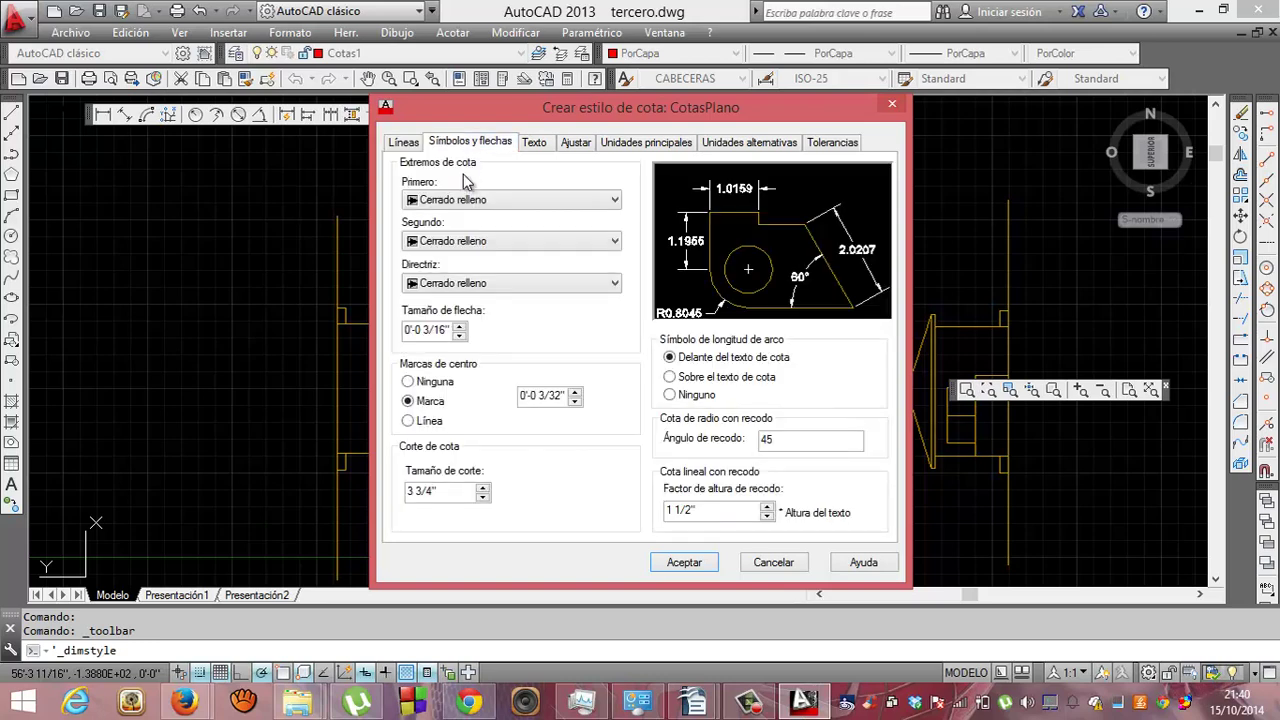
left_click(491, 202)
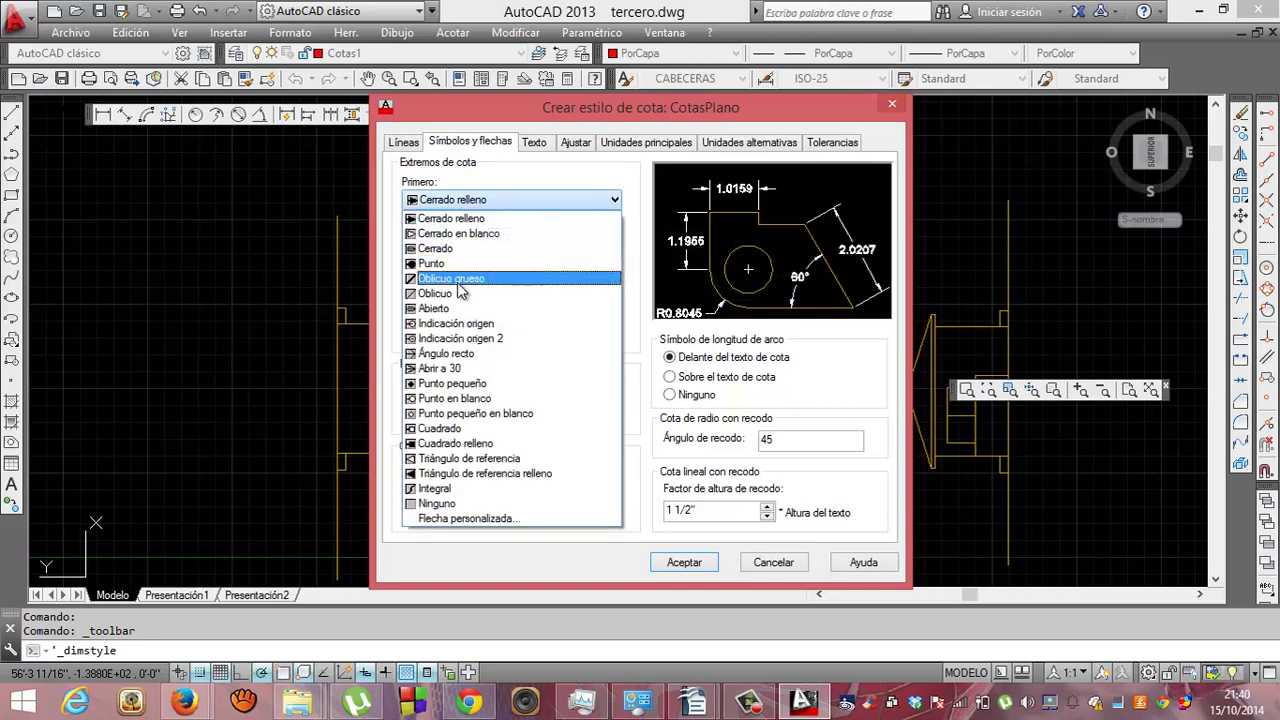
key("Escape")
key("o")
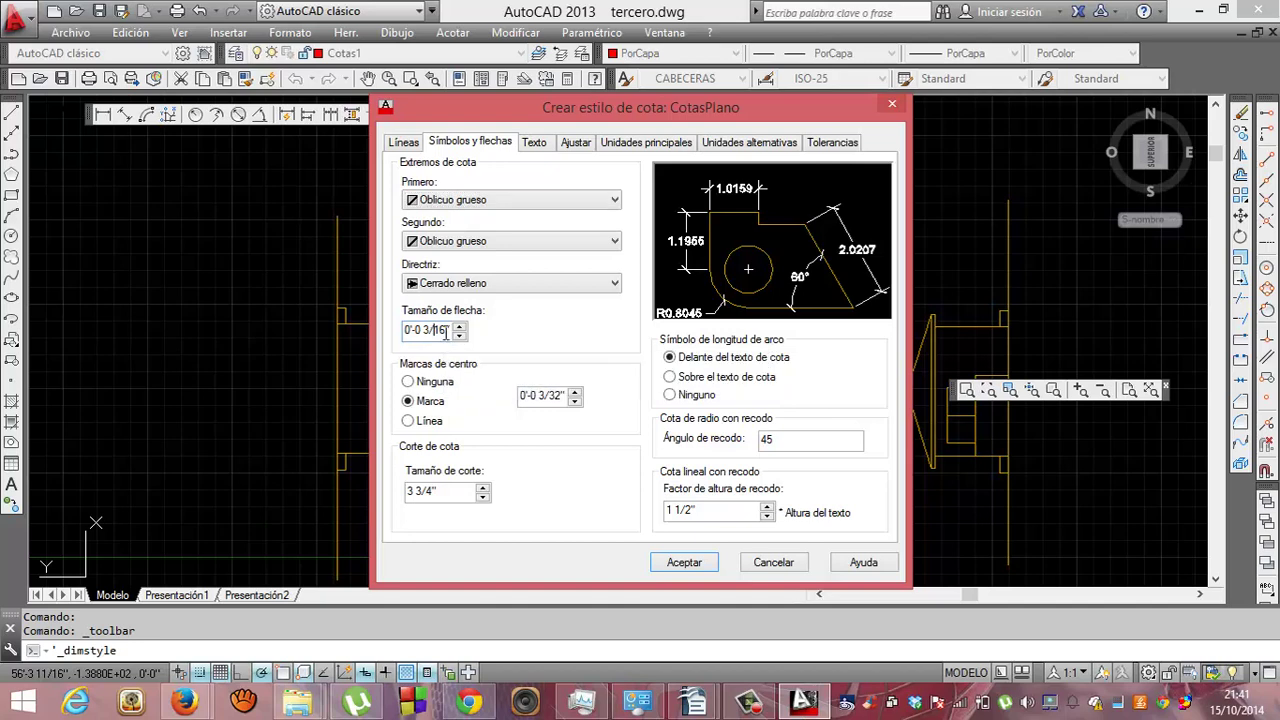
key("Left")
left_click(457, 336)
left_click(457, 336)
key("BackSpace")
key("BackSpace")
type("8")
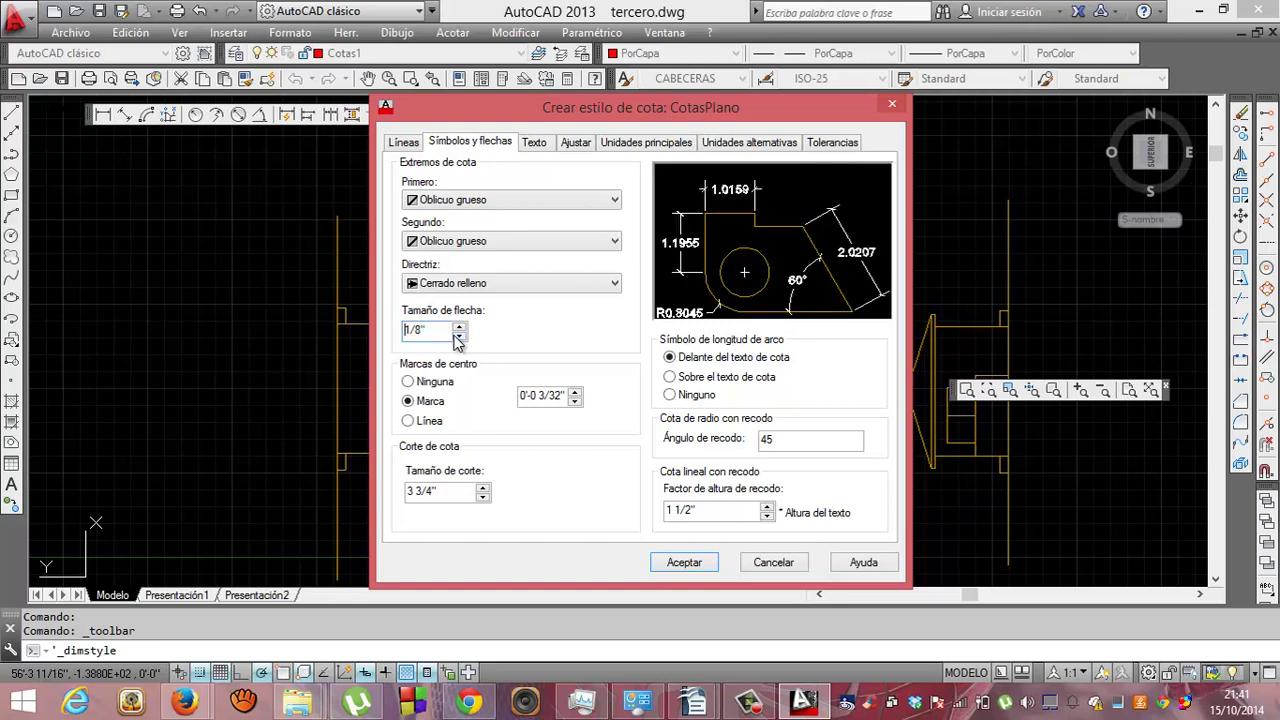
Set the dimension line extension past the ticks to 3/32".
left_click(420, 148)
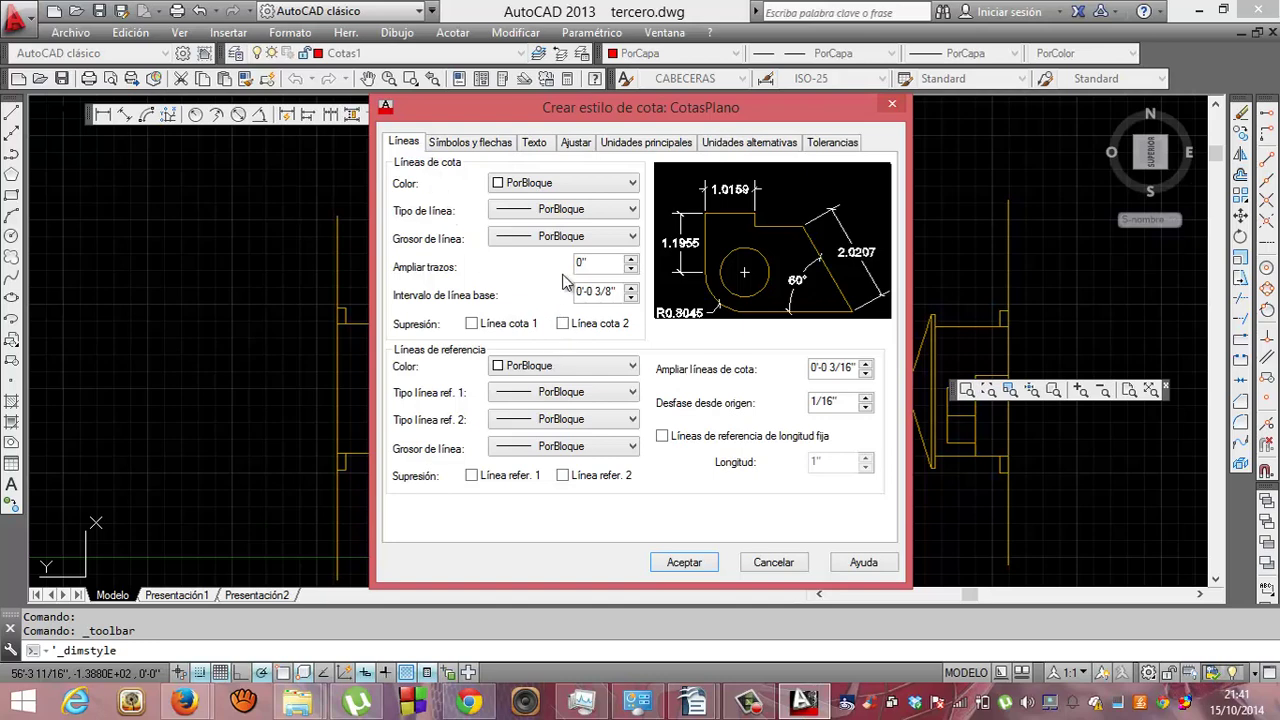
double_click(612, 265)
type("0'")
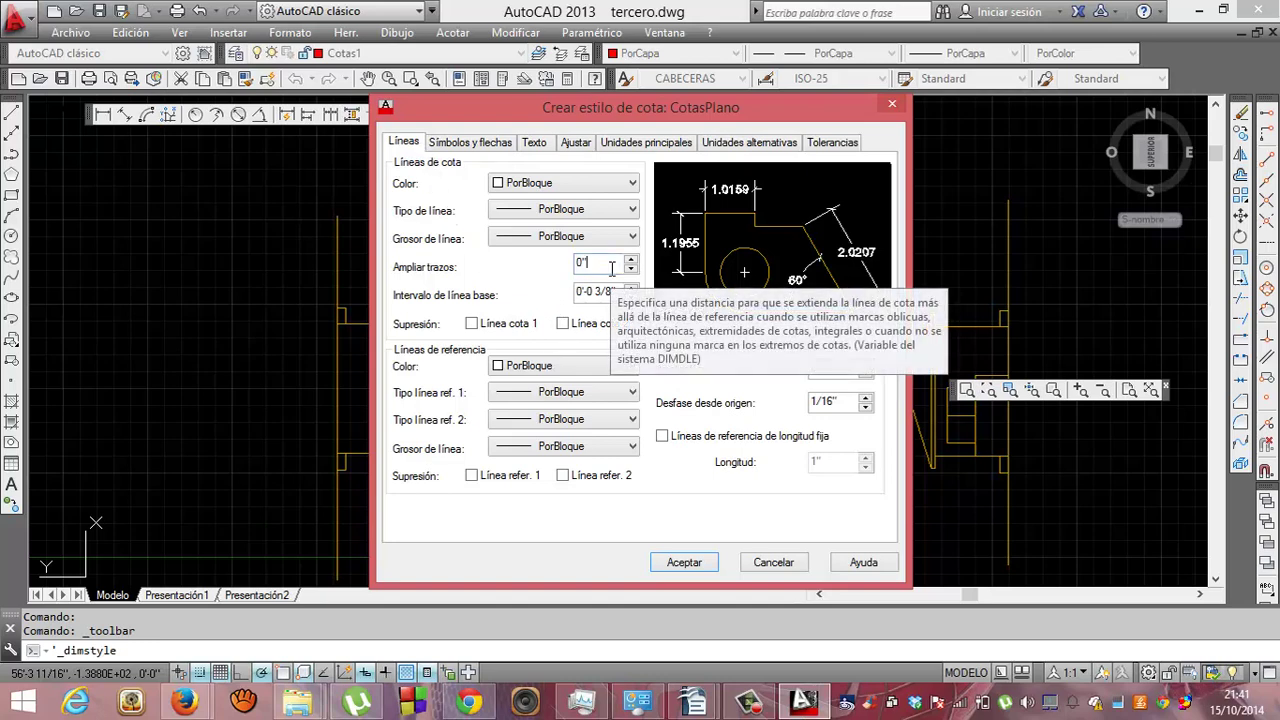
key("BackSpace")
key("BackSpace")
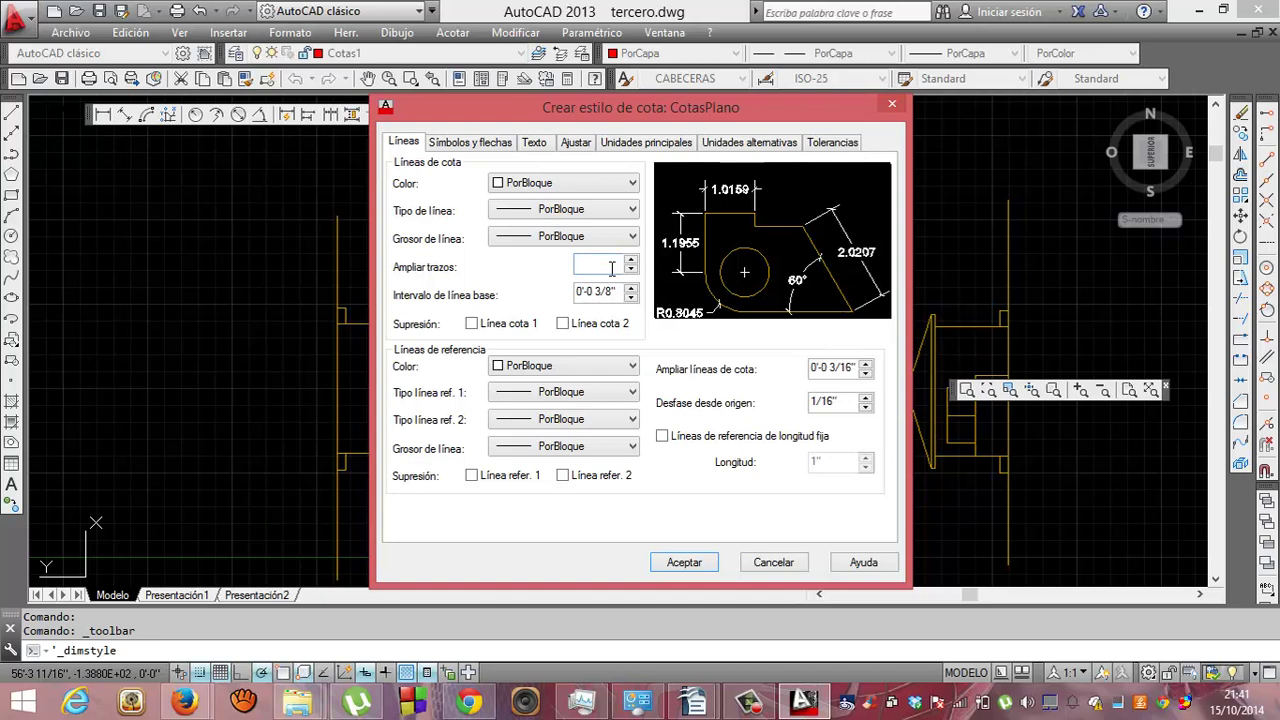
type("3/")
type("32")
Set the extension line extension beyond the dimension line to 1/8".
left_click(836, 368)
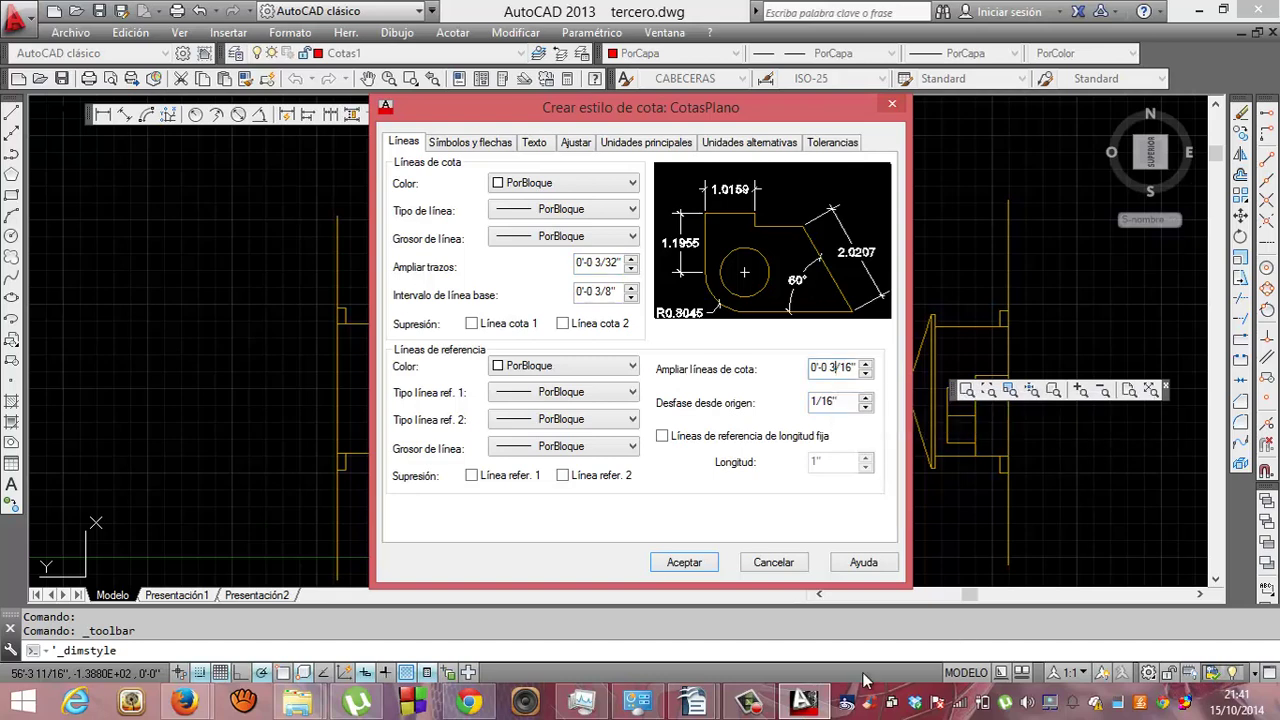
left_click(748, 700)
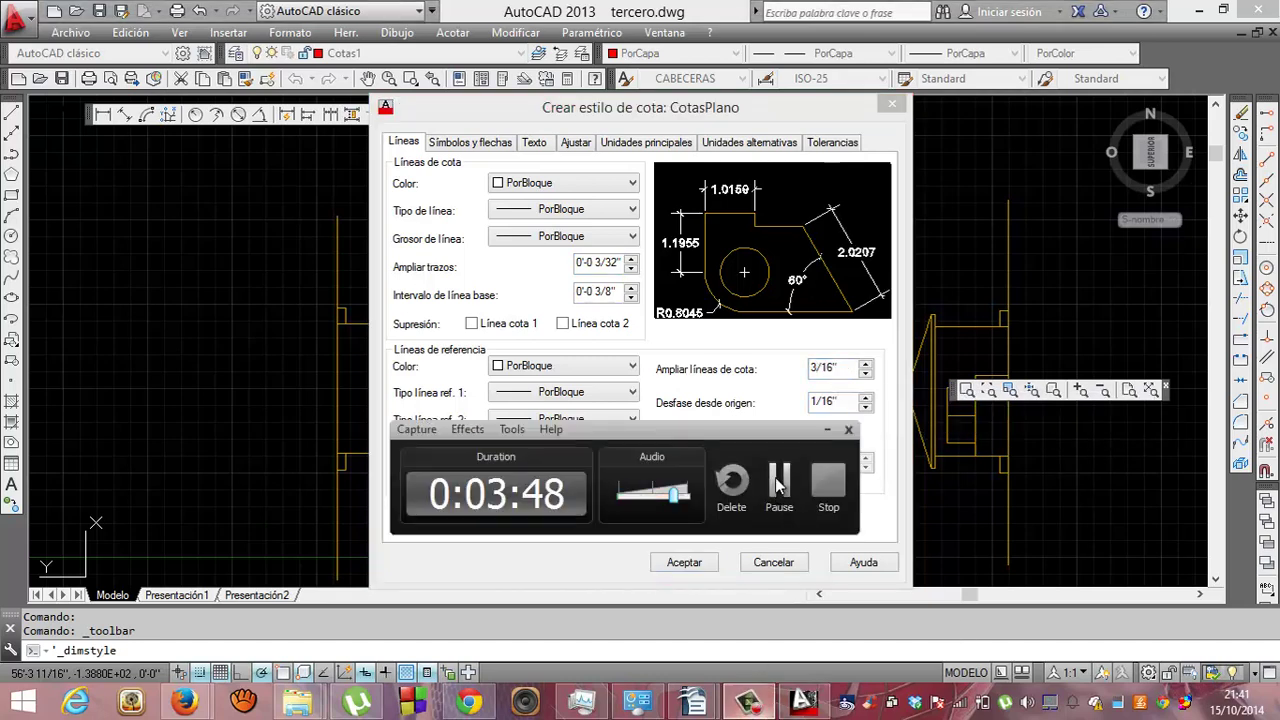
left_click(775, 478)
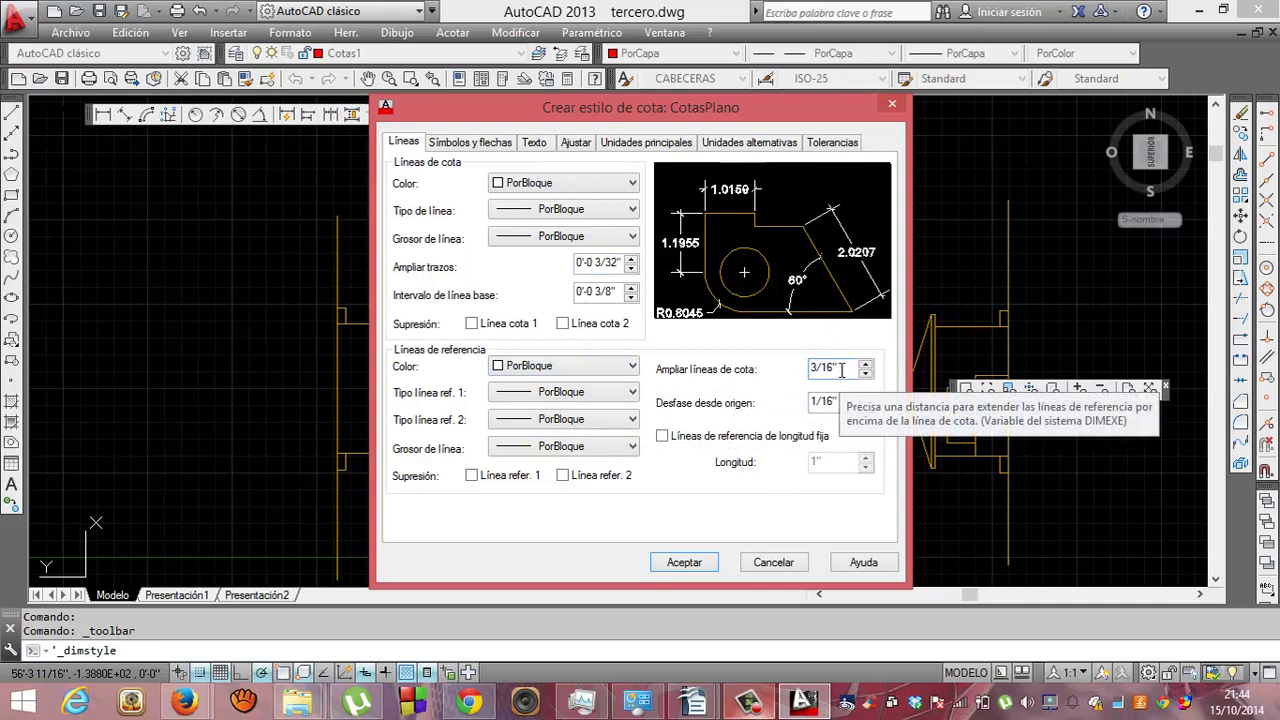
mouse_move(830, 368)
double_click(816, 369)
type("1/16")
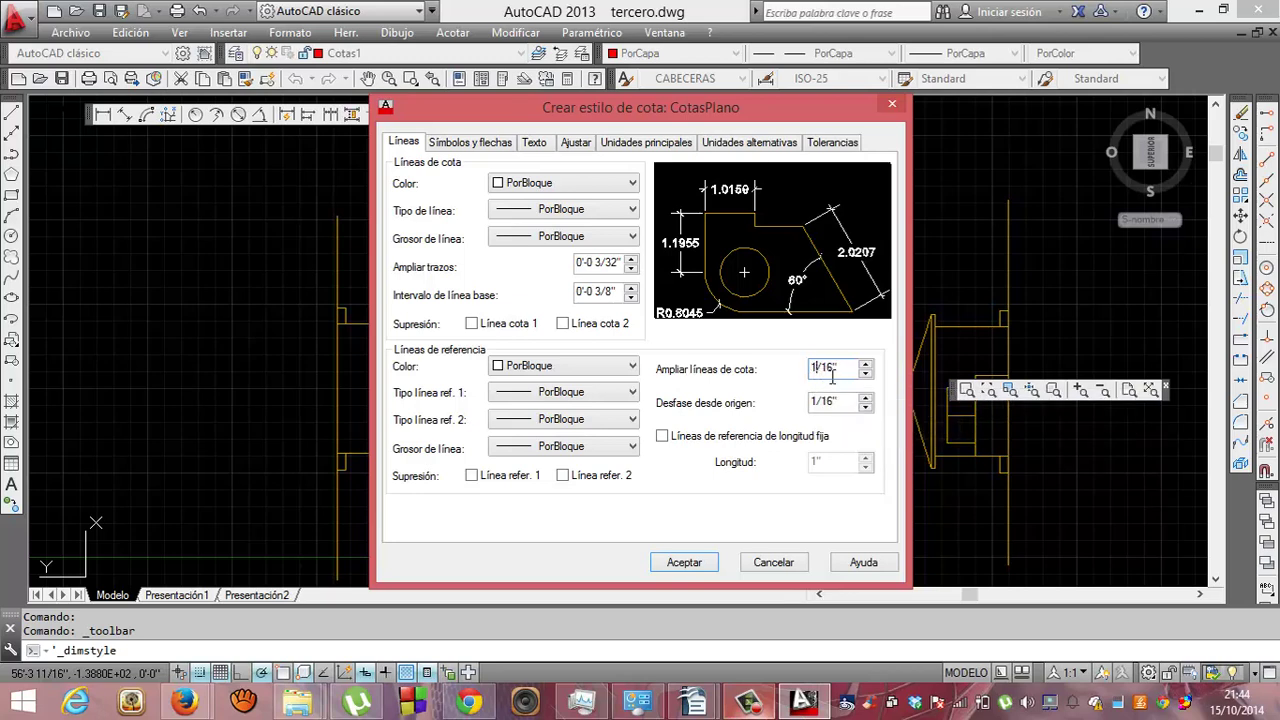
key("BackSpace")
key("BackSpace")
type("8")
left_click(546, 146)
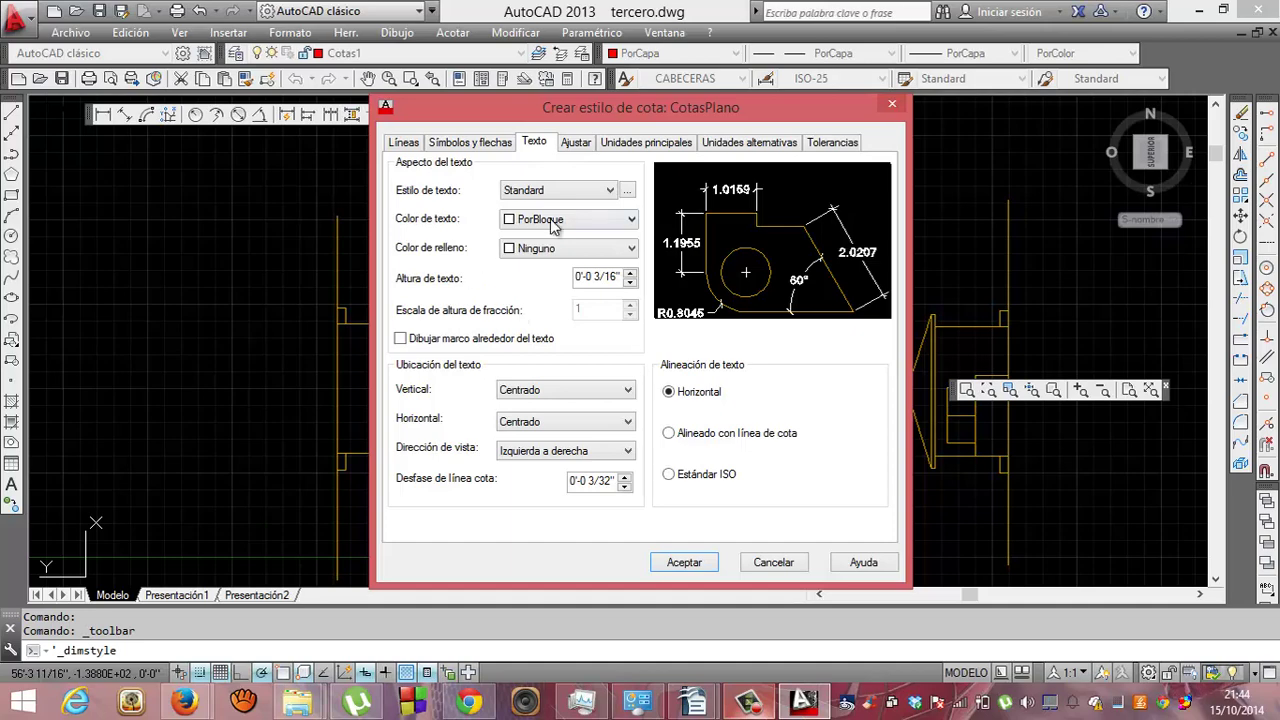
Create a new text style named Cotas.
left_click(627, 191)
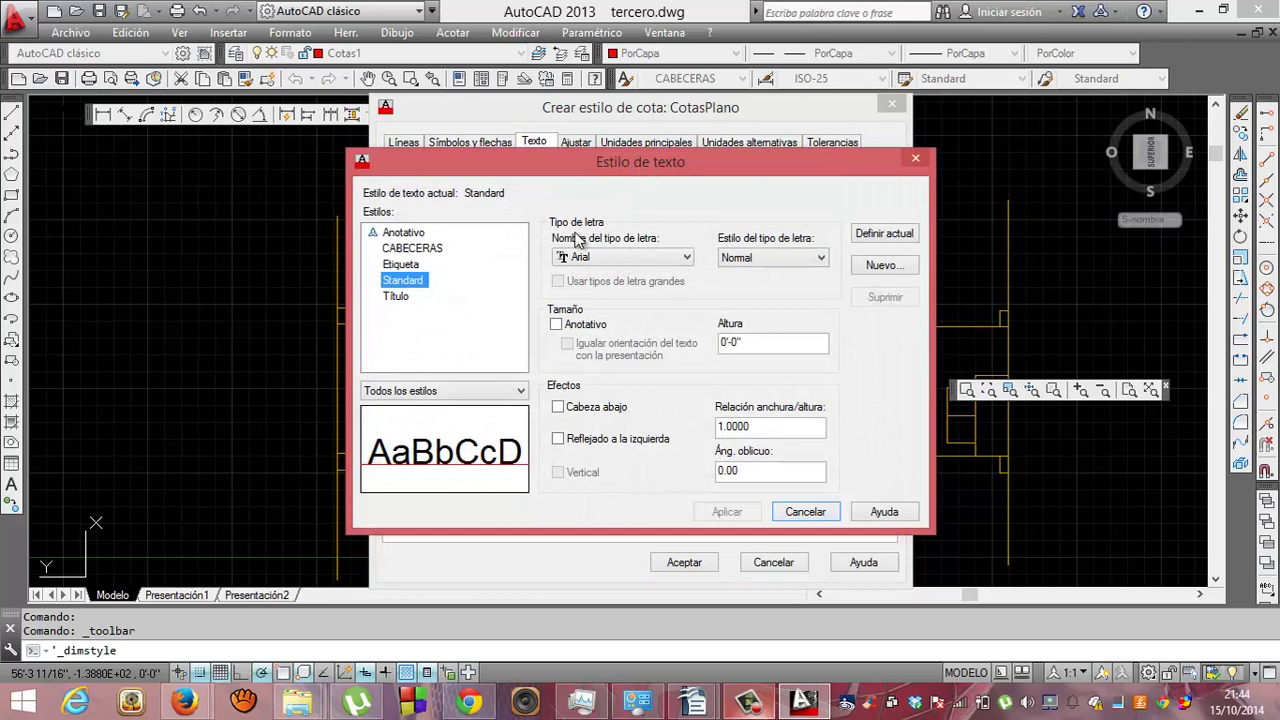
left_click(867, 264)
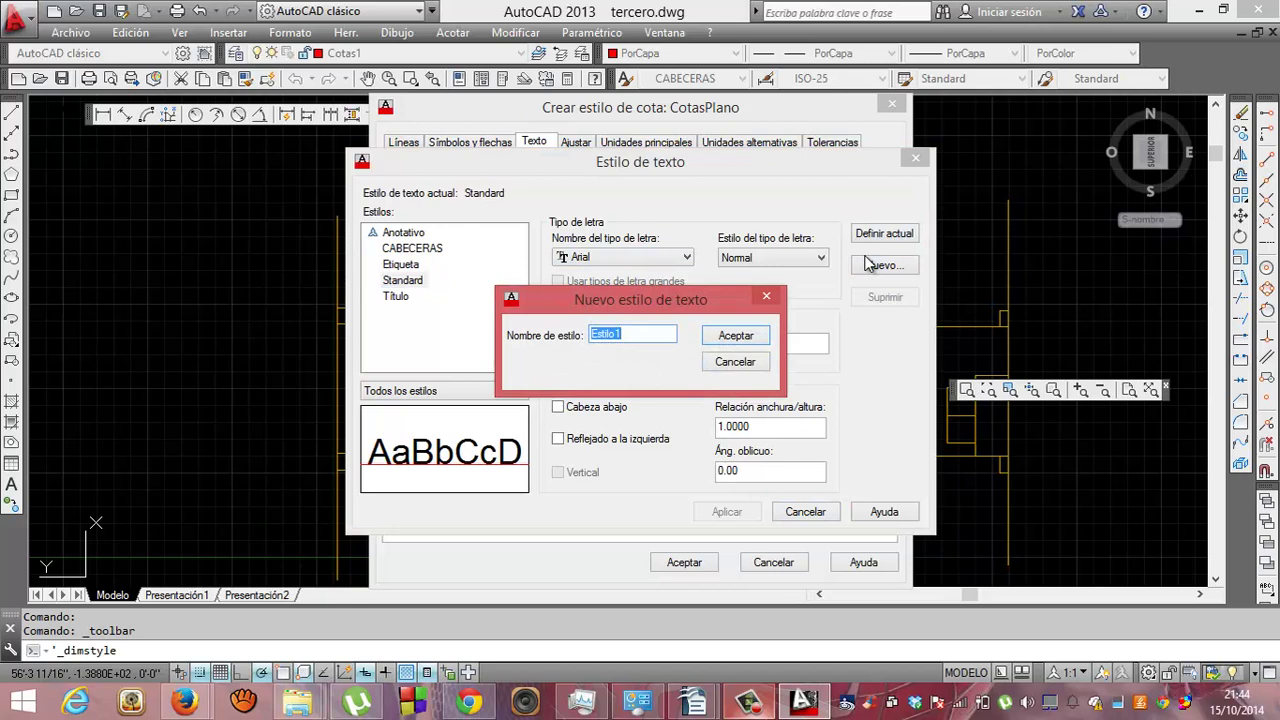
type("Cotas")
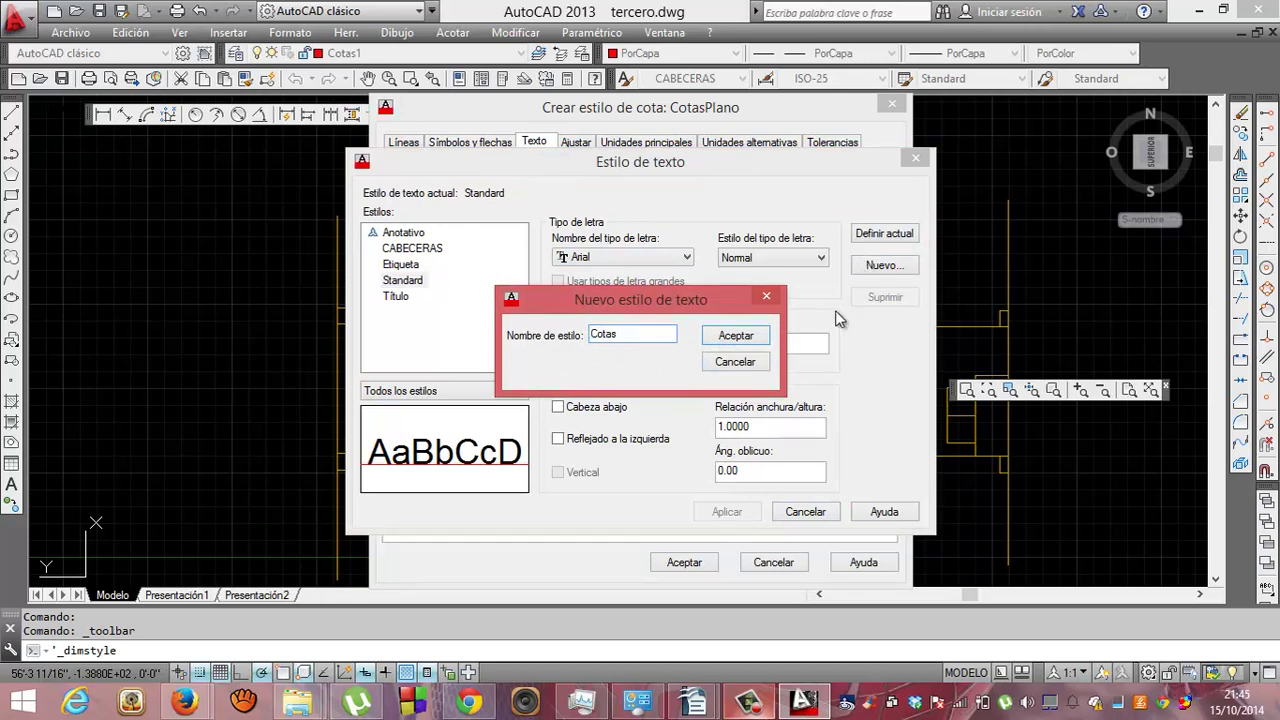
left_click(754, 336)
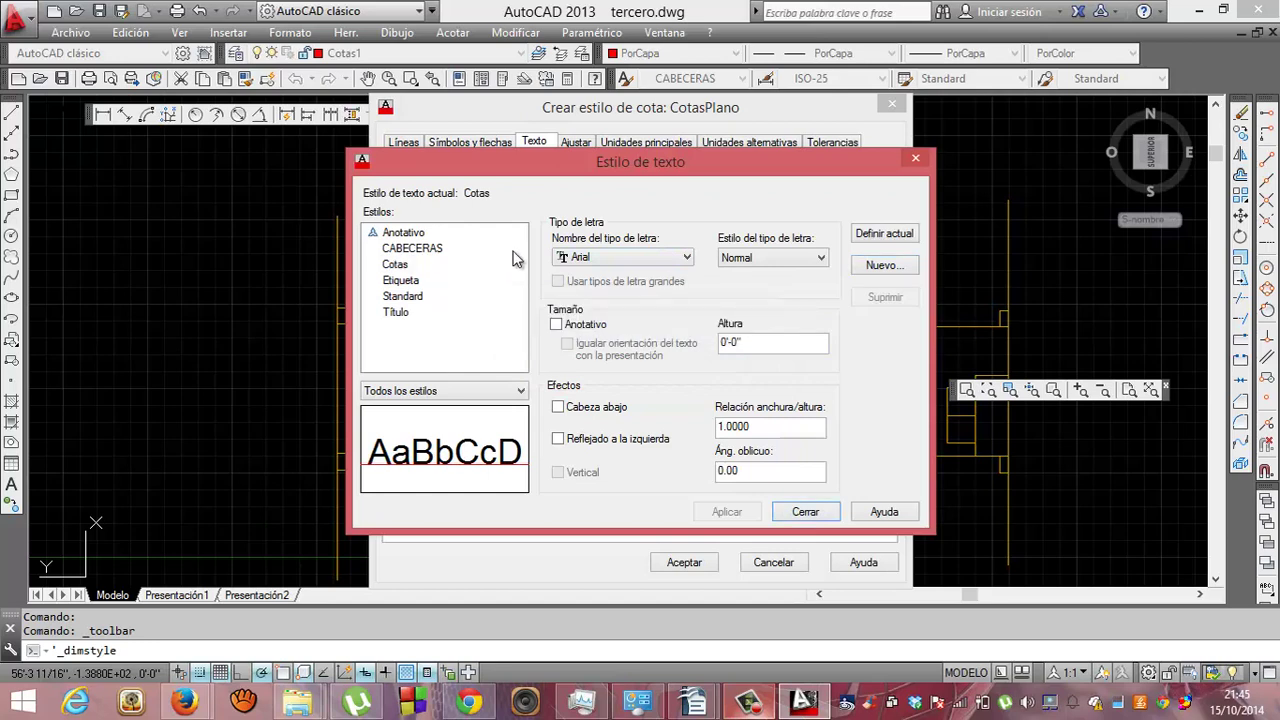
Give the Cotas style the romand.shx font and a 0.8 width factor, and apply.
left_click(604, 258)
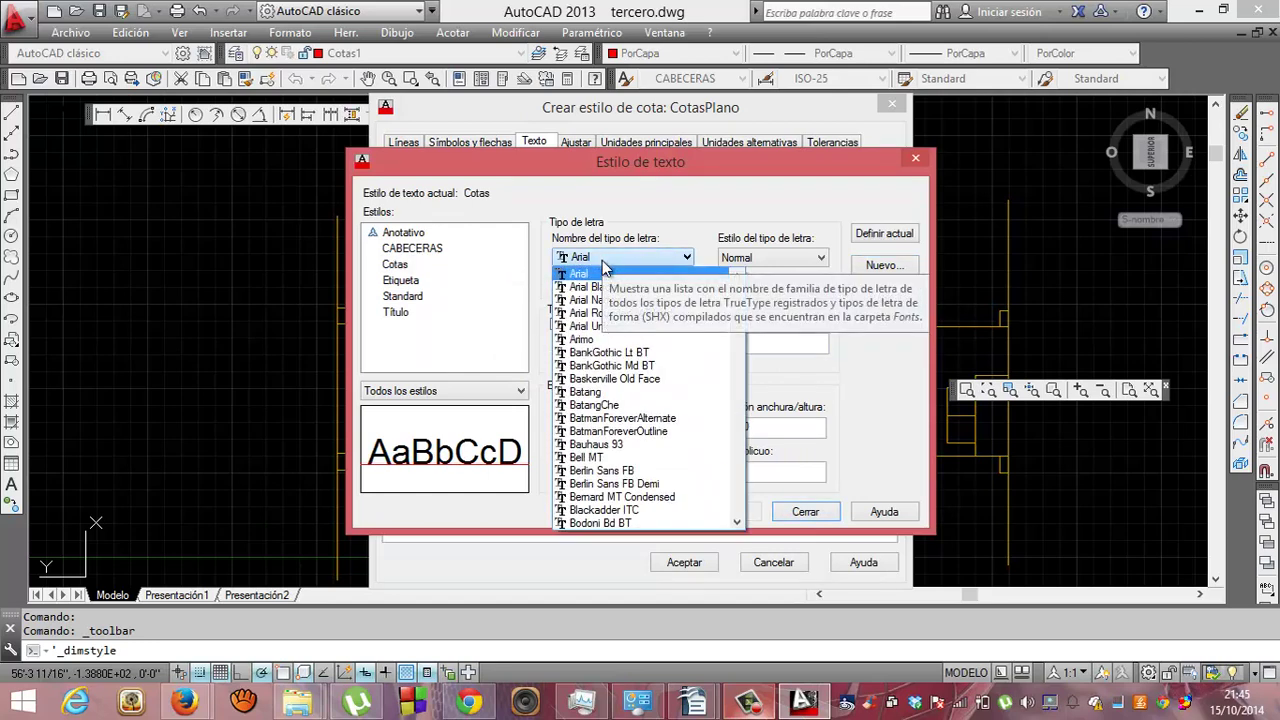
left_click(737, 469)
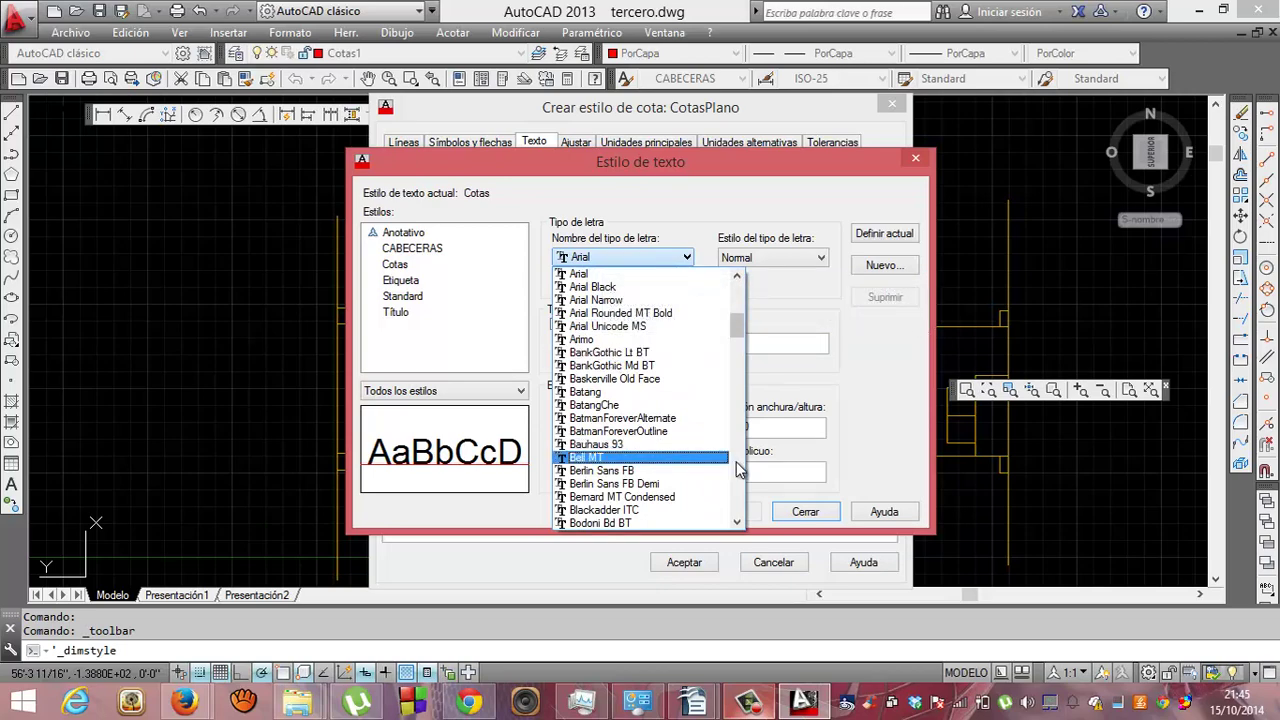
left_click(737, 469)
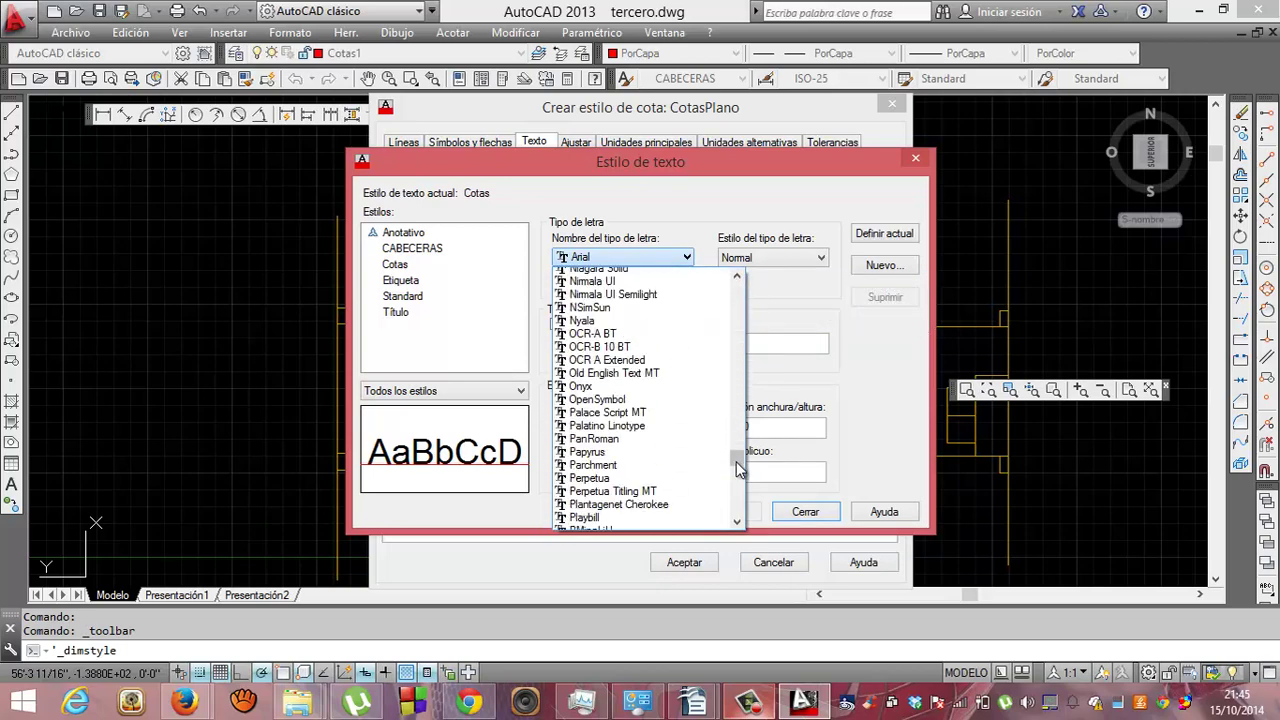
left_click(737, 469)
left_click(738, 520)
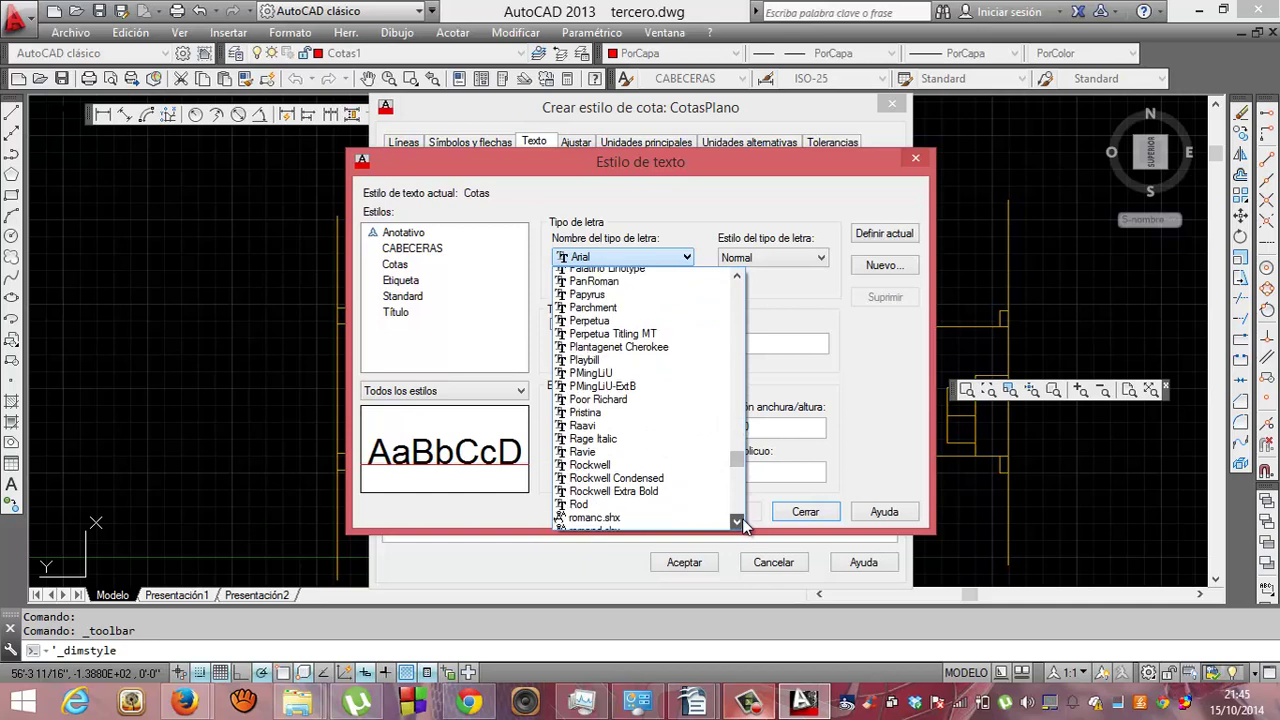
left_click(738, 520)
left_click(640, 512)
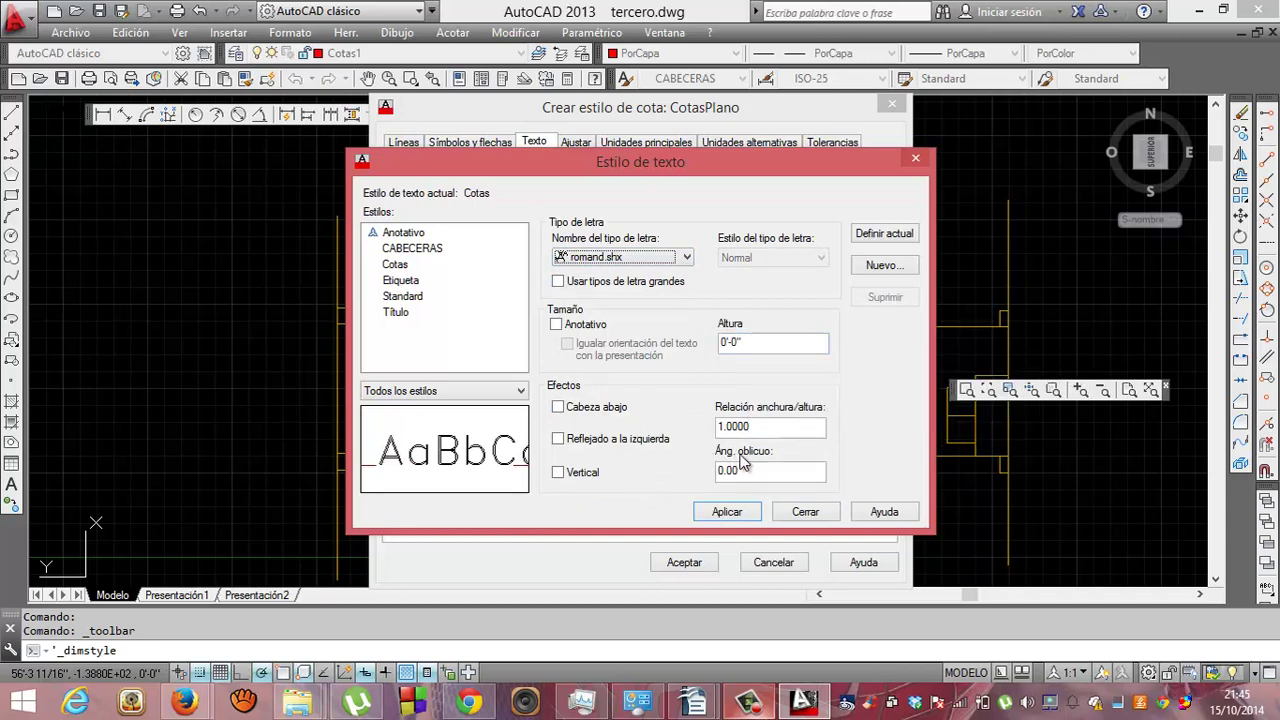
double_click(762, 431)
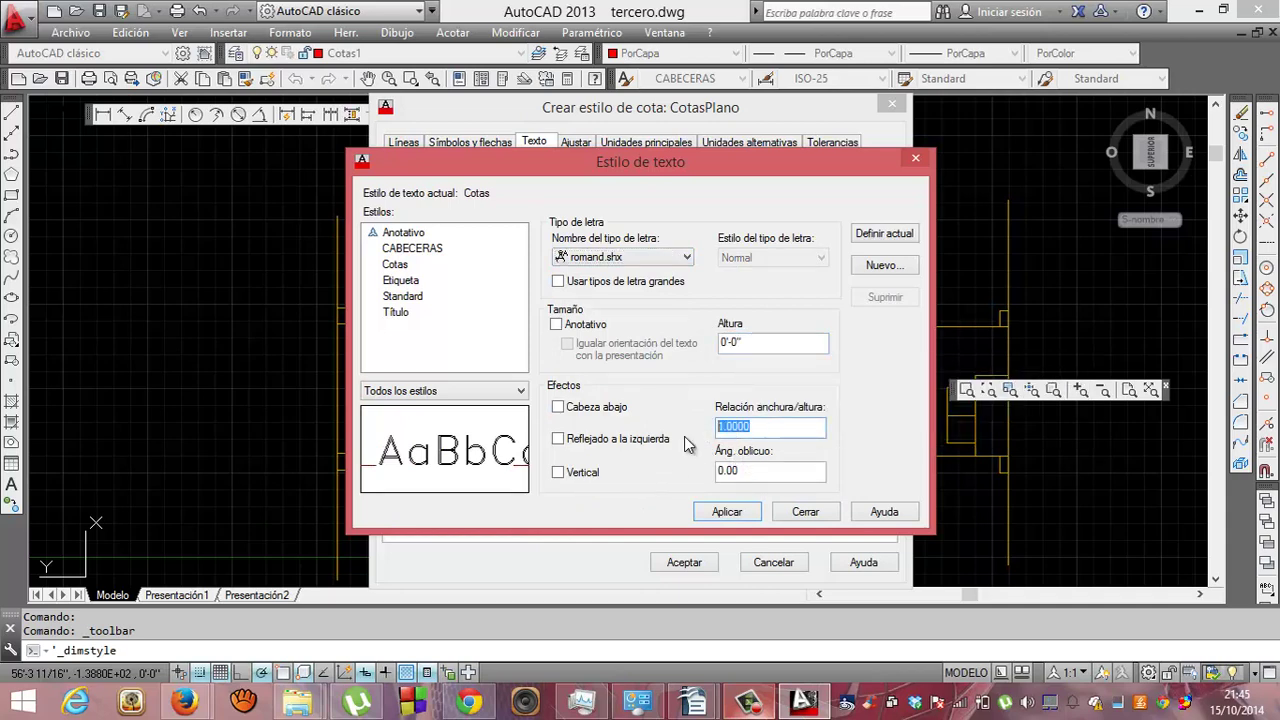
type("0.8")
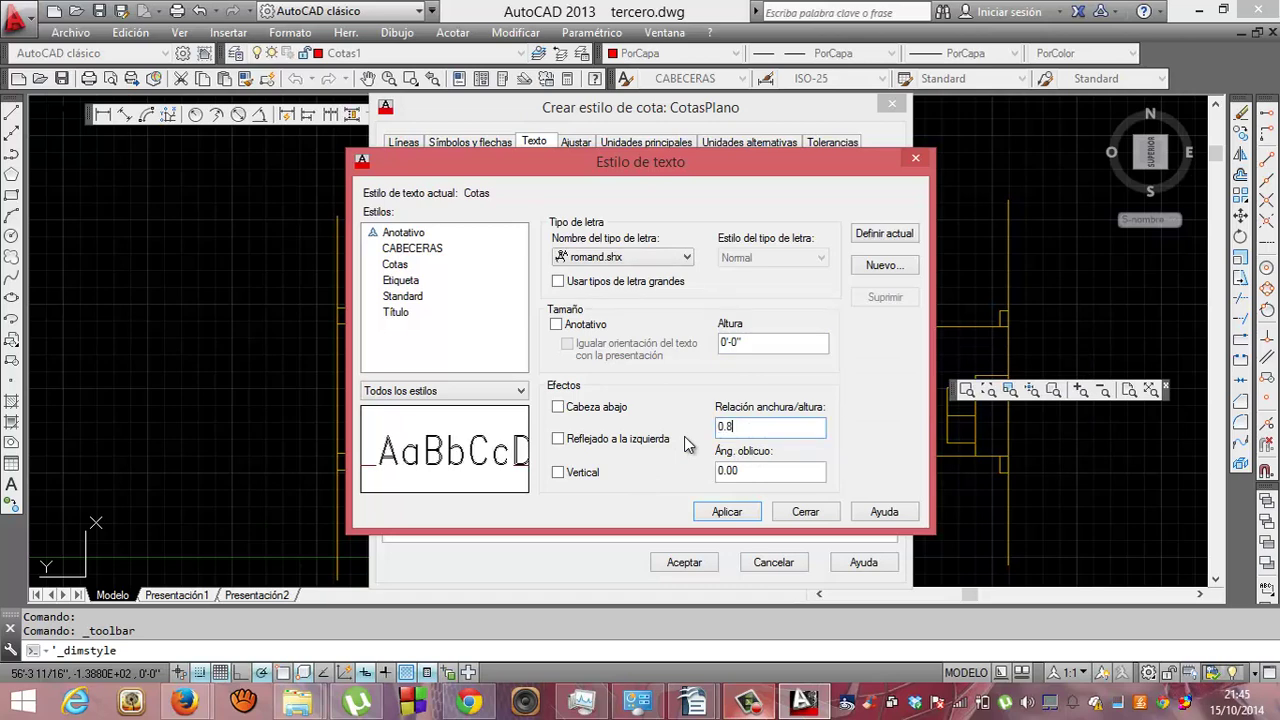
key("Tab")
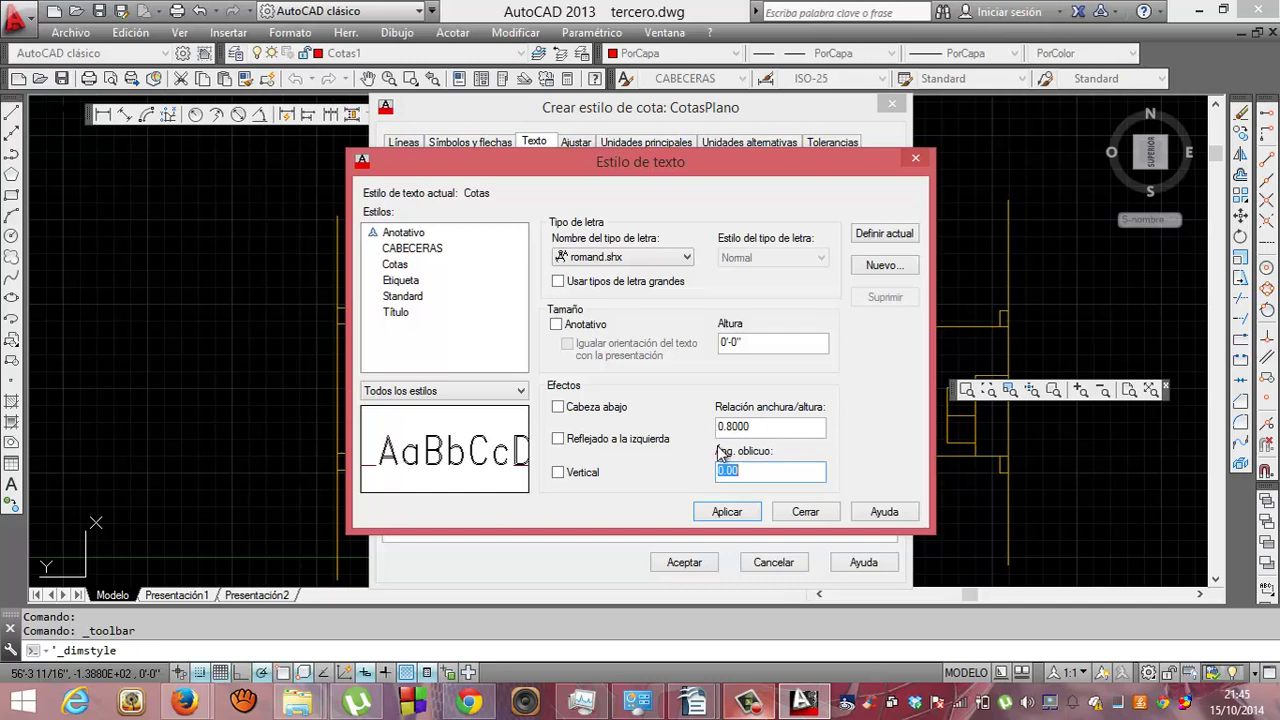
left_click(727, 512)
Use the Cotas text style for dimension text and enter a 3/32" text height.
left_click(778, 510)
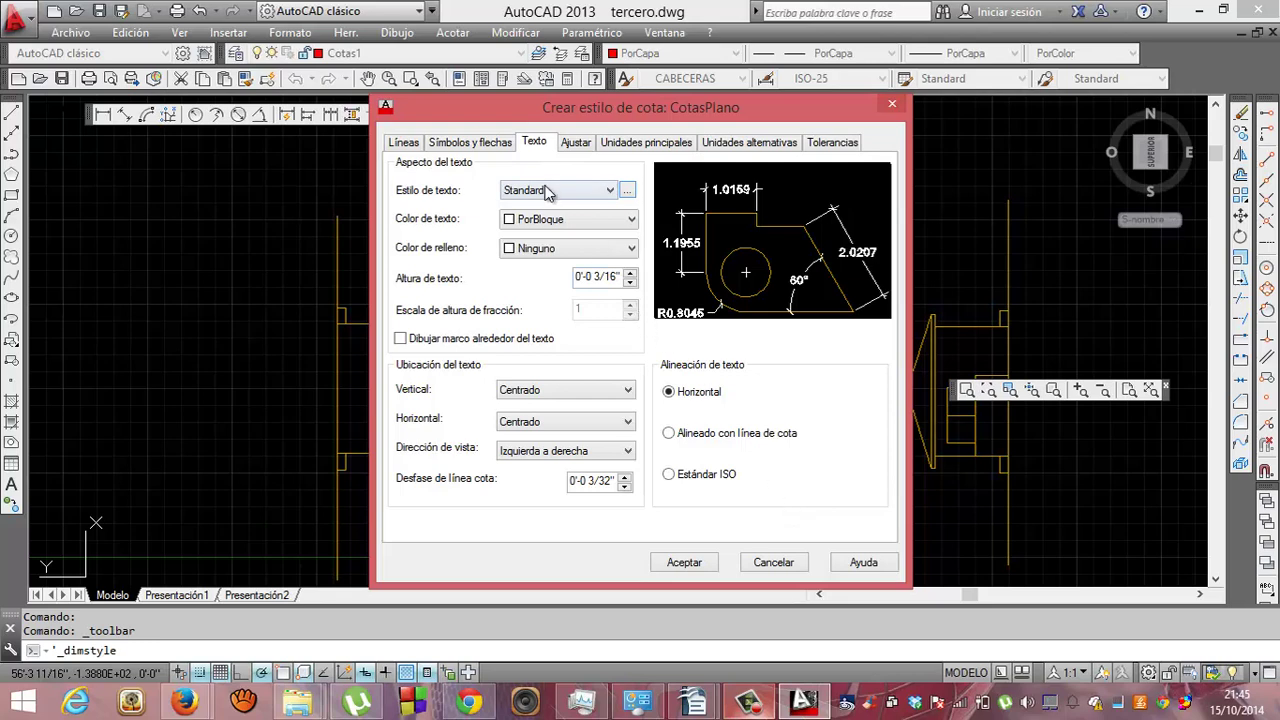
left_click(612, 190)
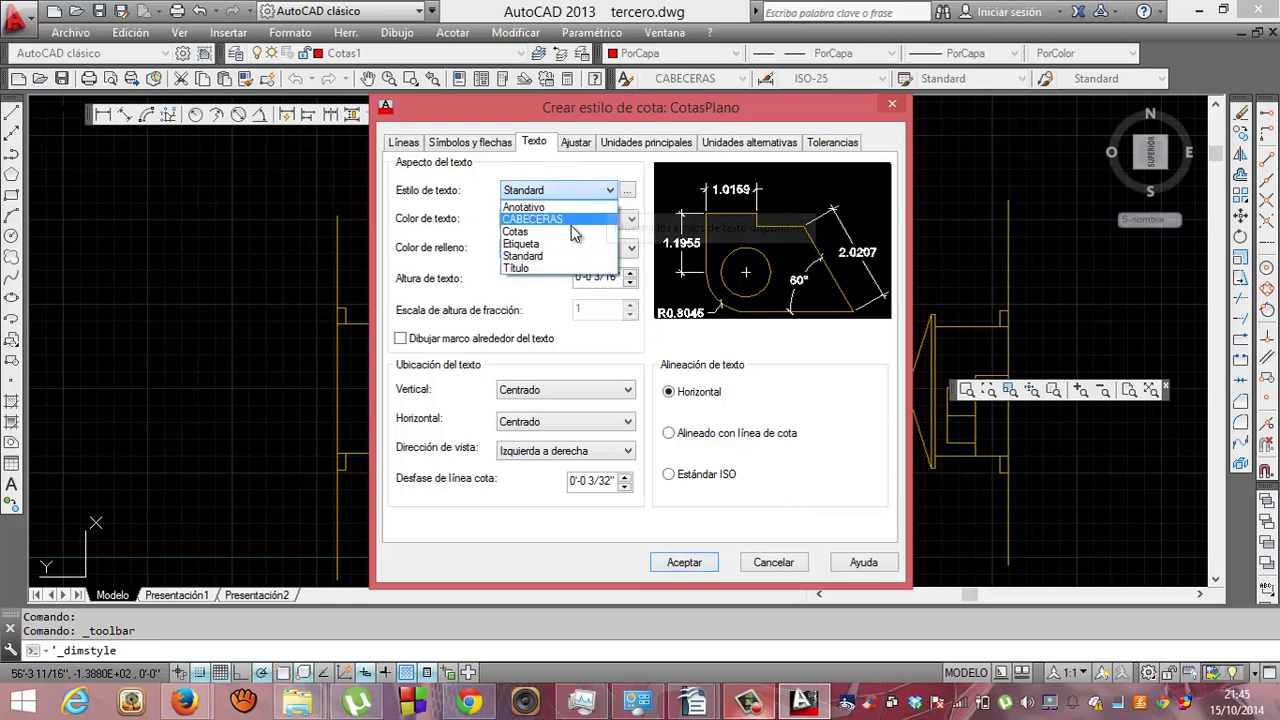
left_click(575, 232)
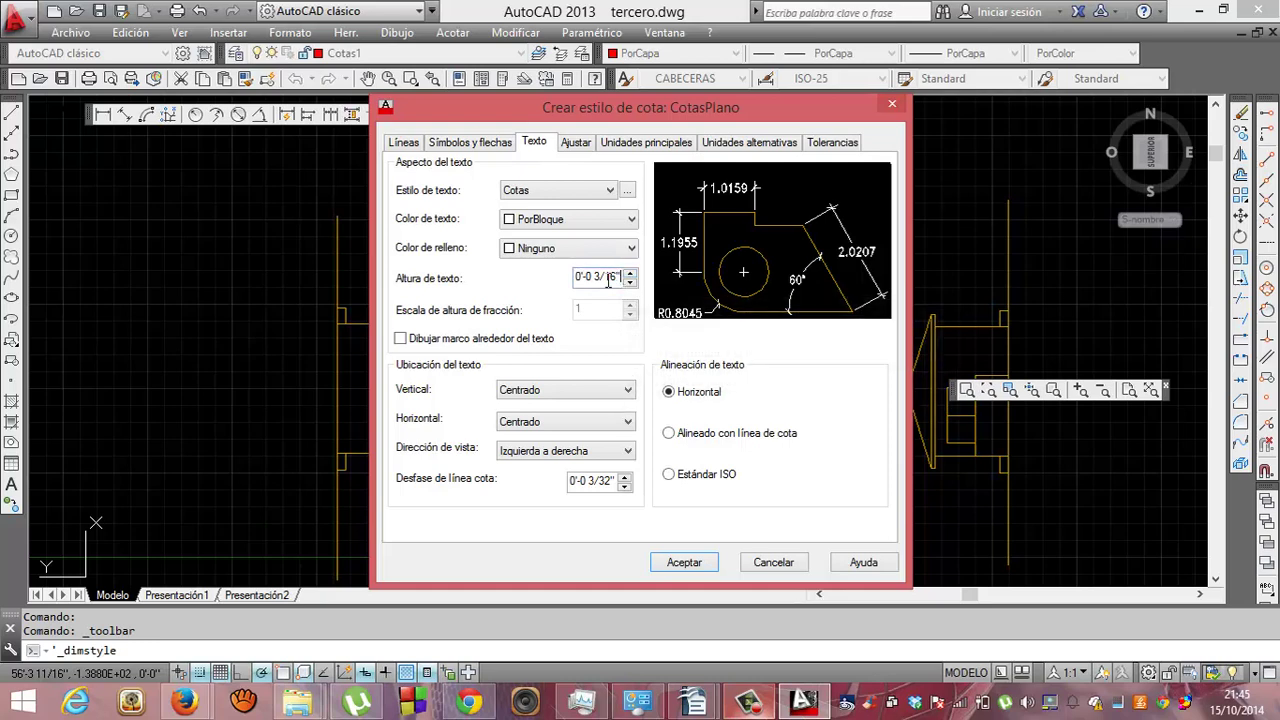
left_click_drag(625, 277, 494, 294)
type("3/32")
key("Return")
Correct the text height back to 3/32" after stepping it up and down.
left_click(630, 275)
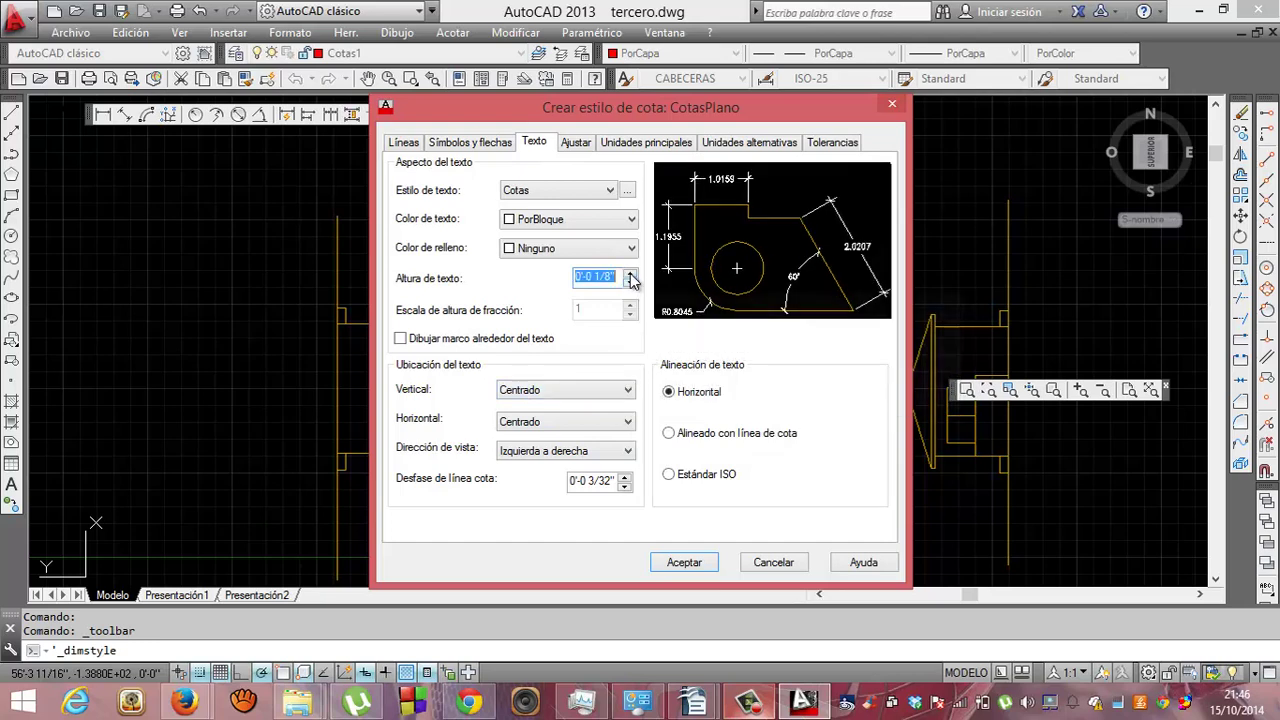
left_click(630, 276)
left_click(630, 276)
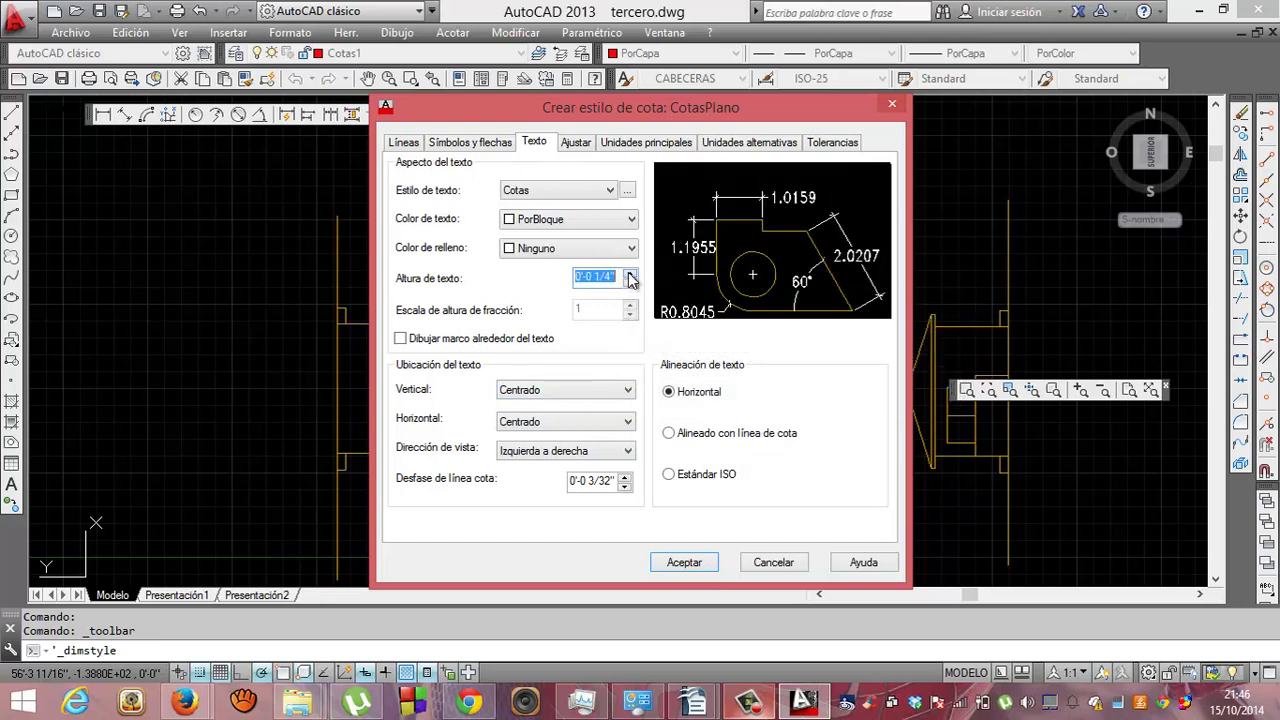
left_click(630, 276)
left_click(630, 276)
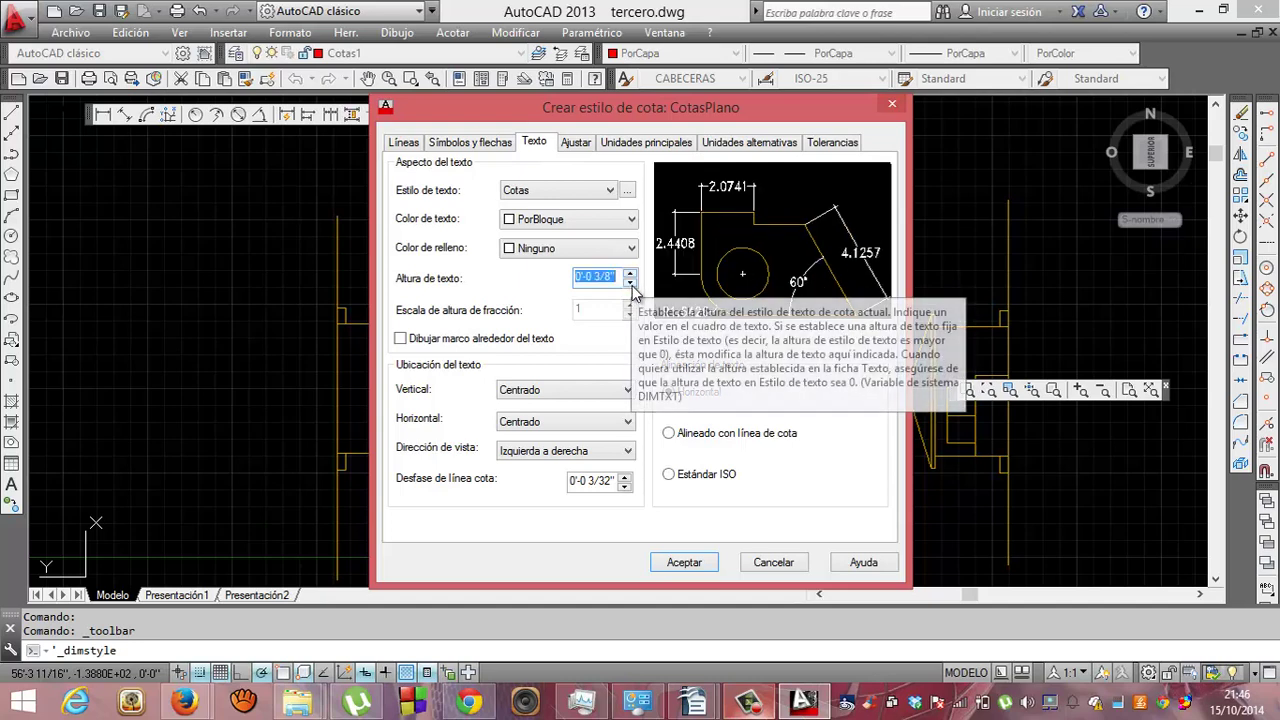
left_click(630, 283)
left_click(630, 283)
left_click(630, 283)
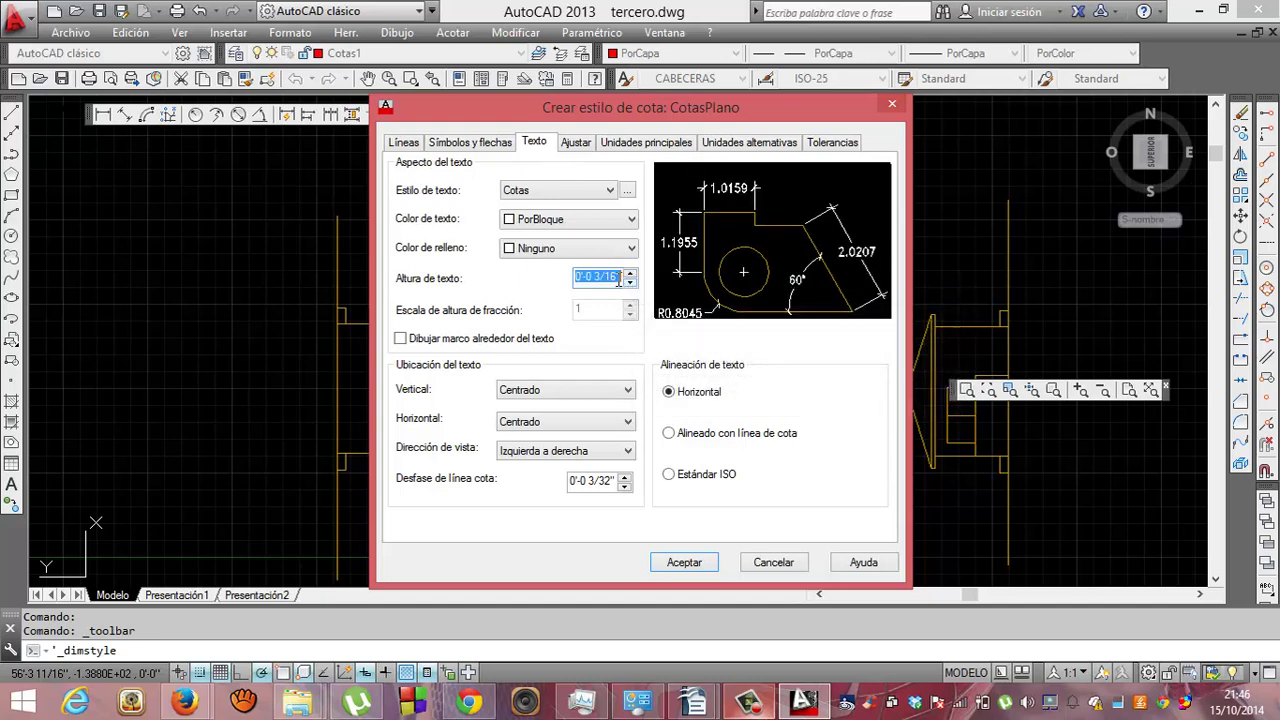
left_click(620, 280)
key("BackSpace")
key("BackSpace")
type("3")
type("2")
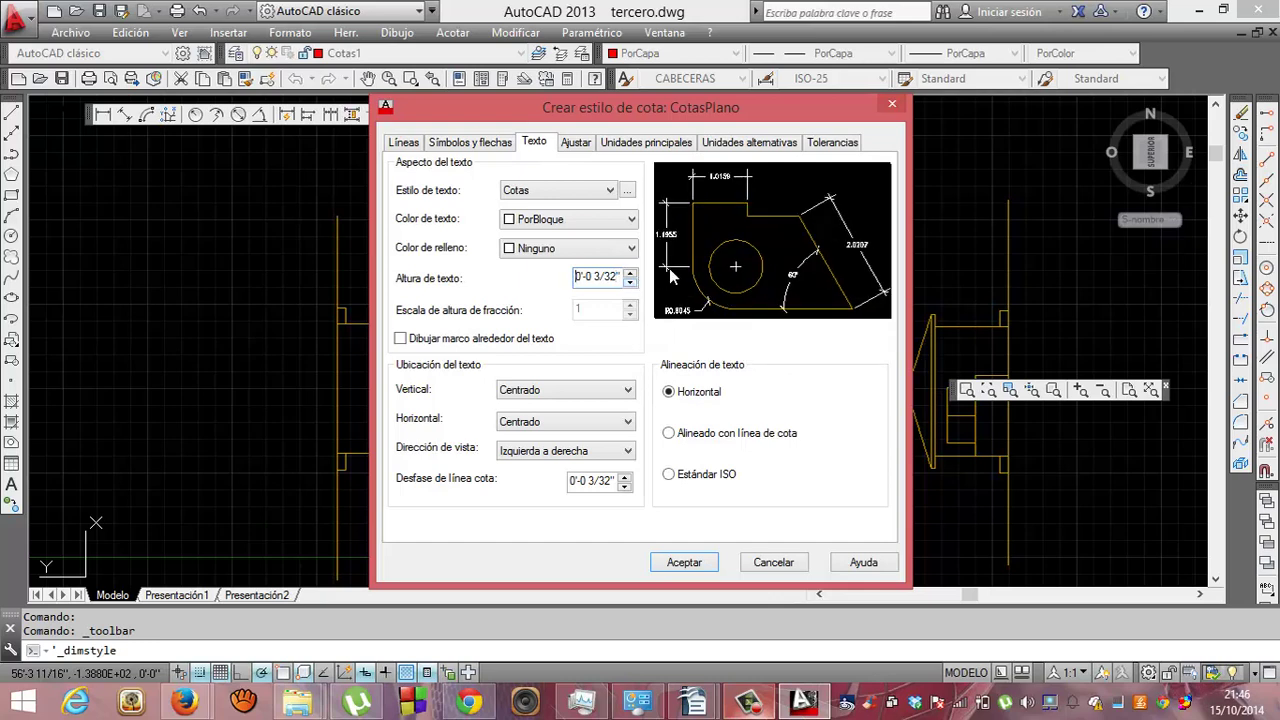
Place the dimension text vertically above the dimension line (Arriba).
left_click(561, 390)
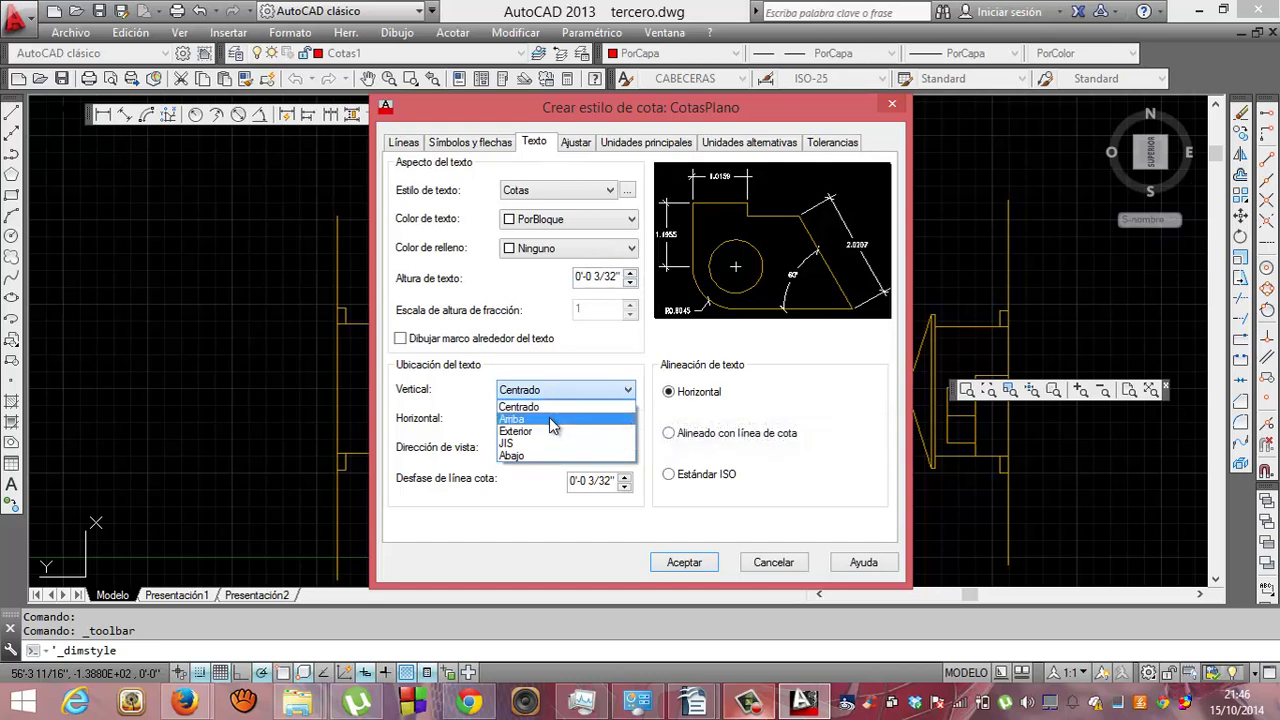
left_click(553, 420)
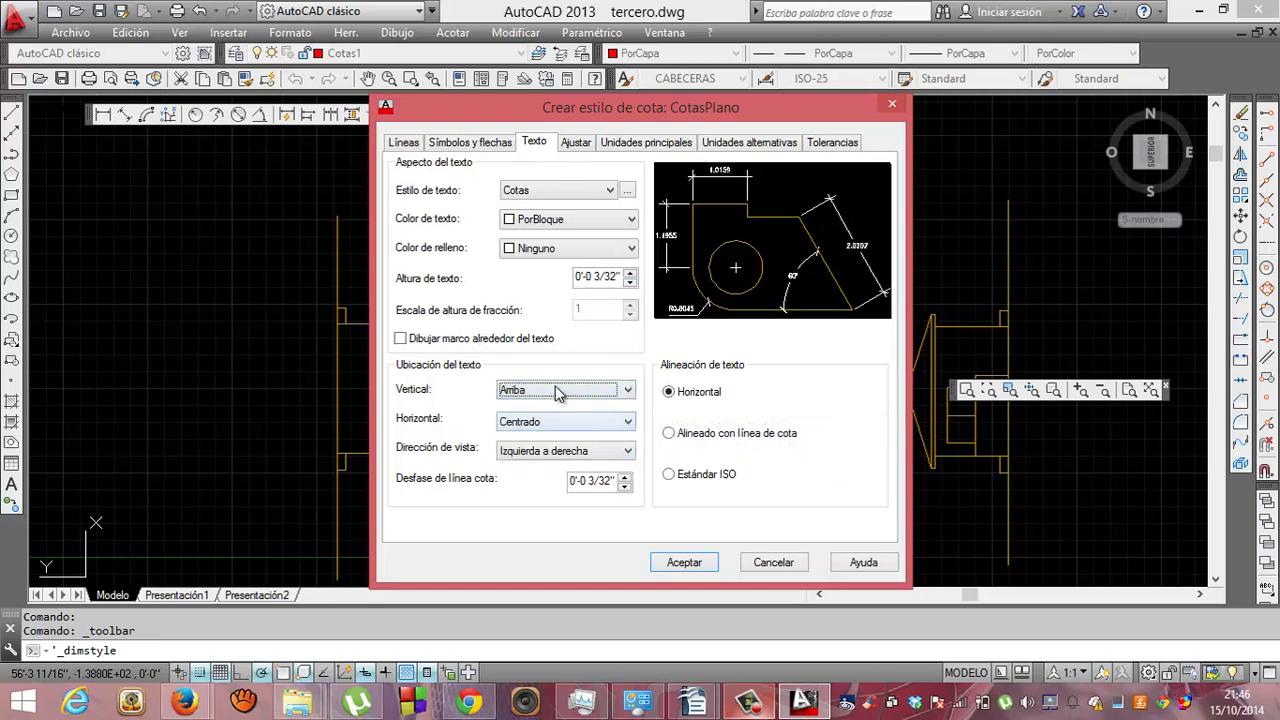
left_click(558, 393)
left_click(548, 410)
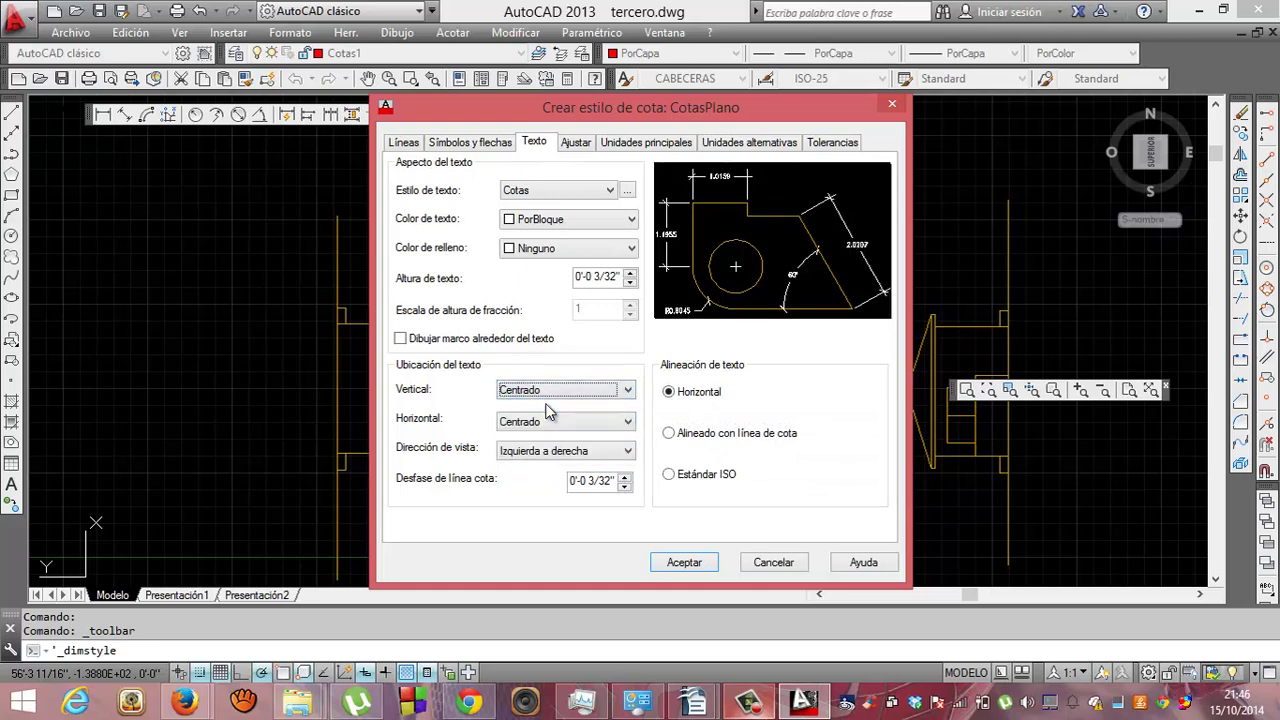
left_click(551, 394)
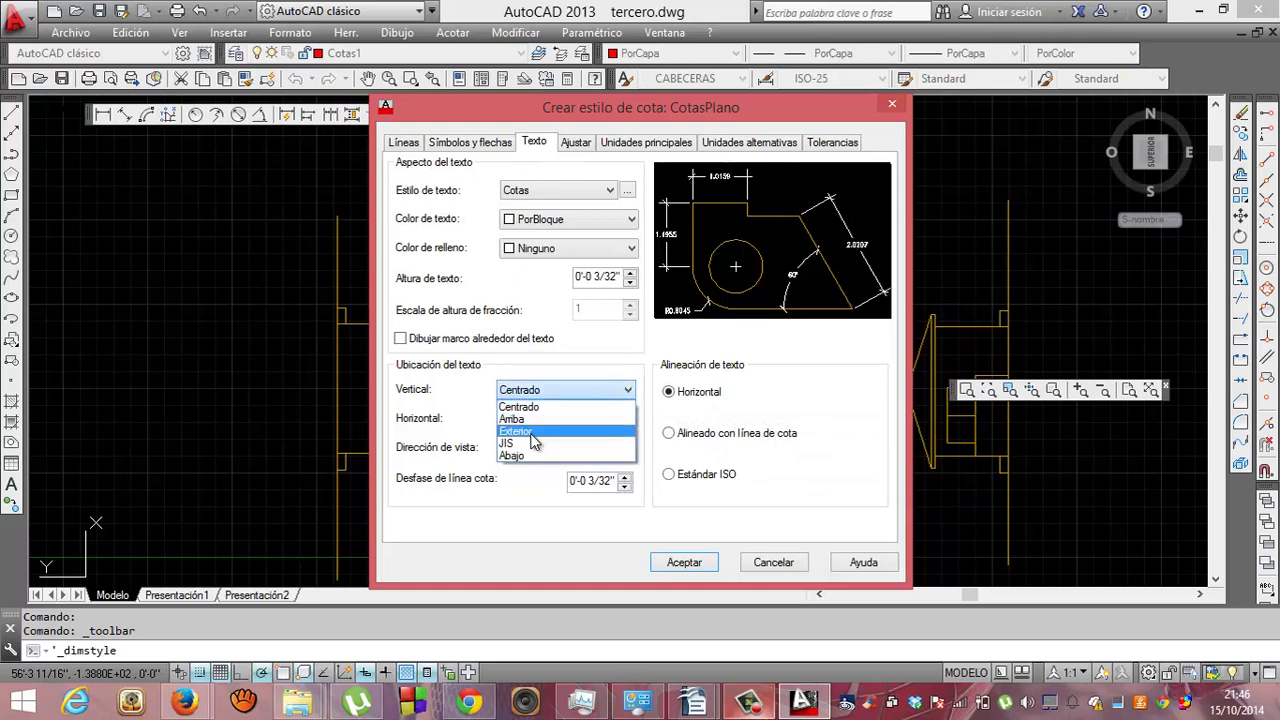
left_click(518, 456)
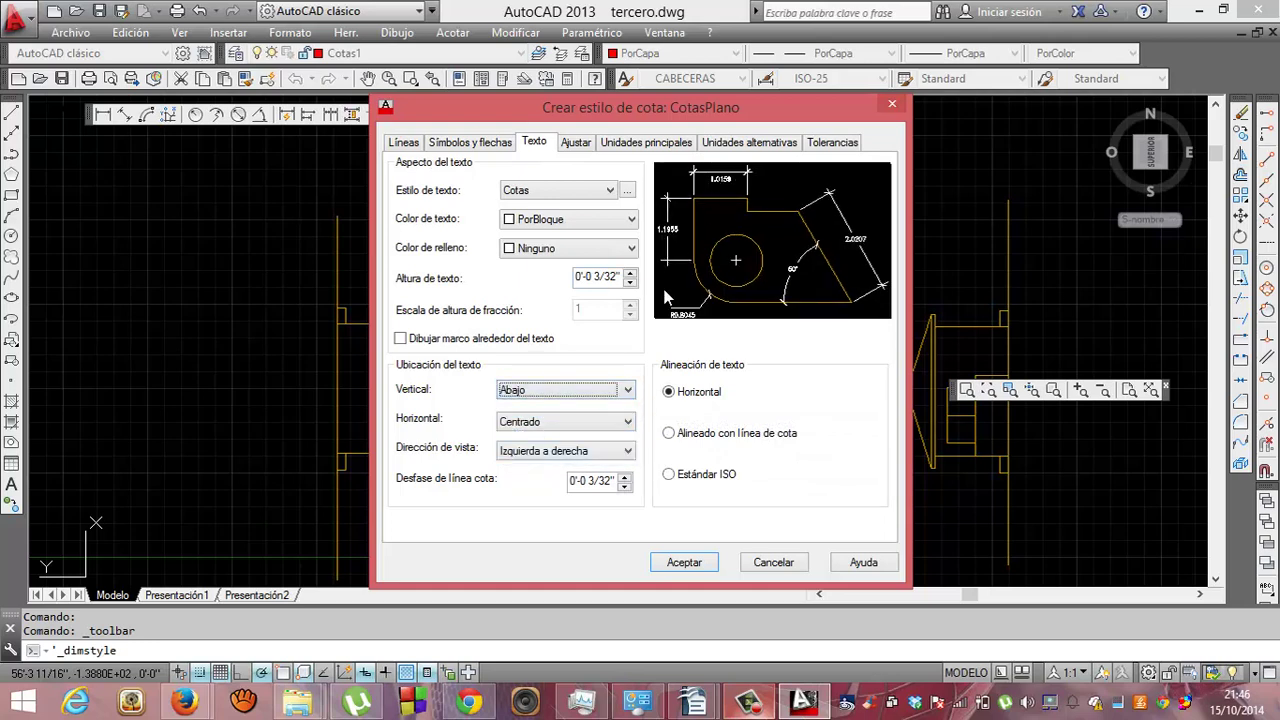
left_click(627, 392)
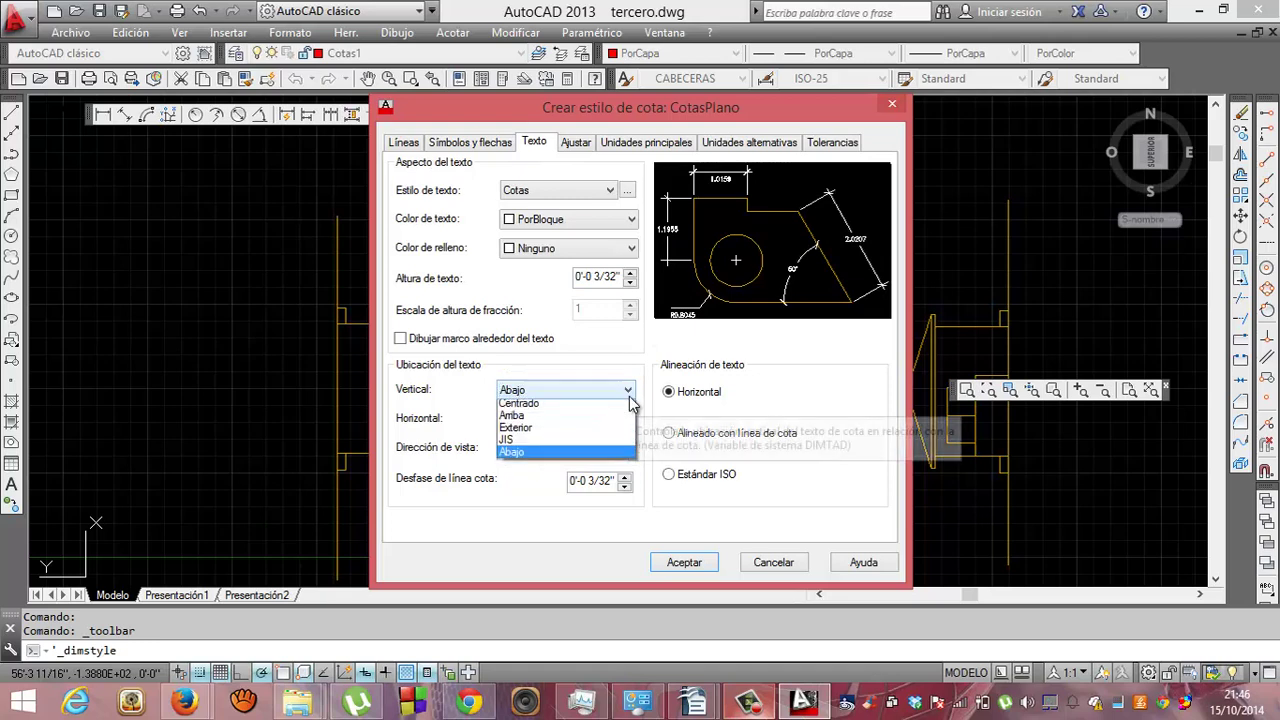
left_click(584, 420)
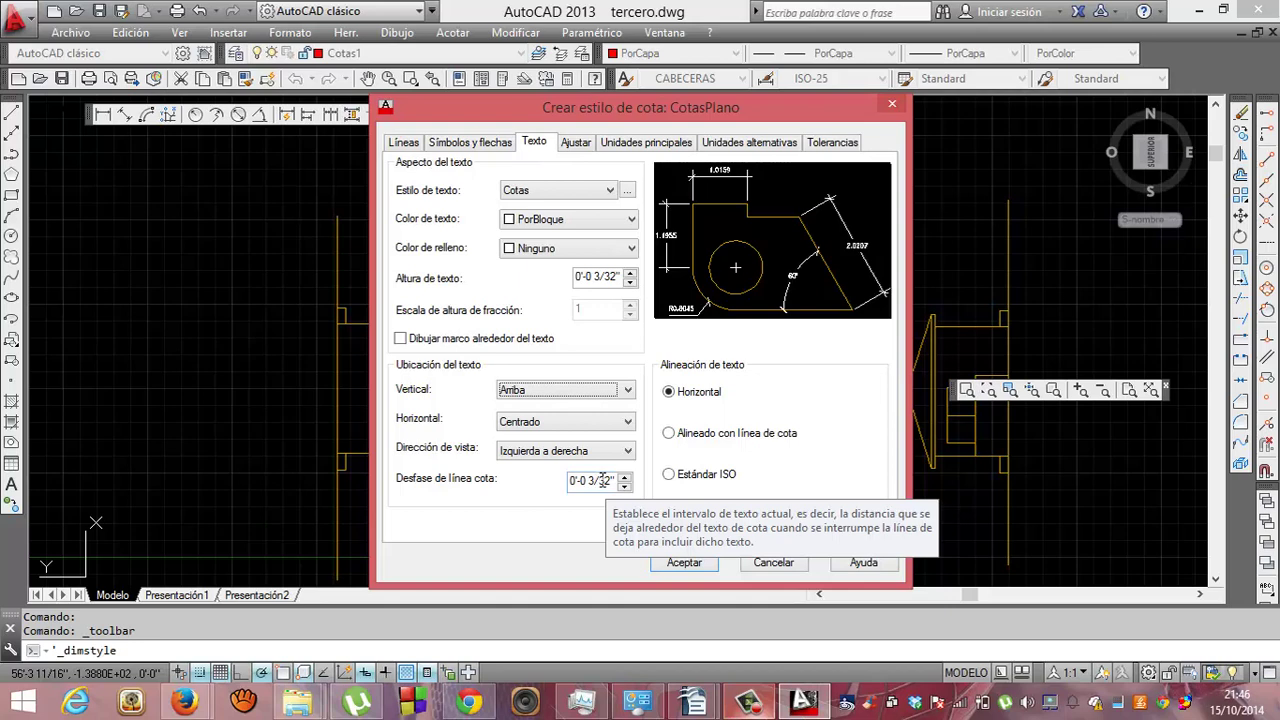
Set a 1/32" text offset and align the text with the dimension line.
left_click(598, 481)
key("BackSpace")
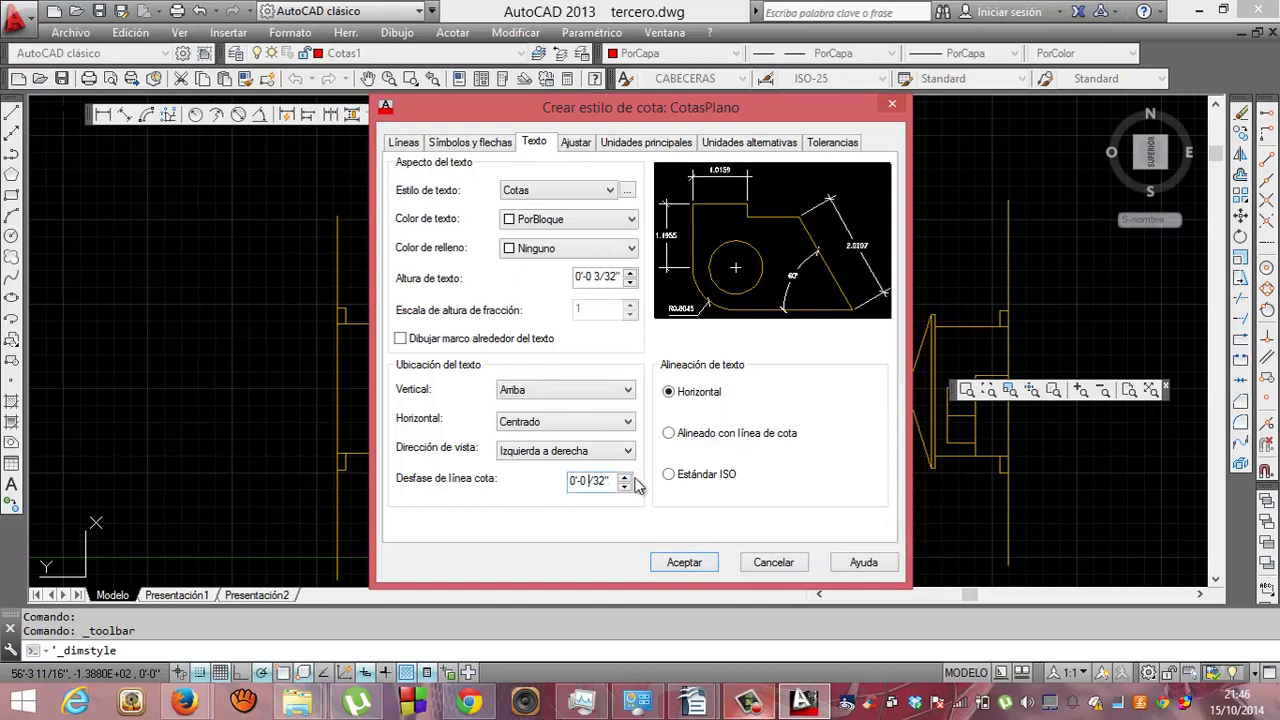
type("1")
key("Tab")
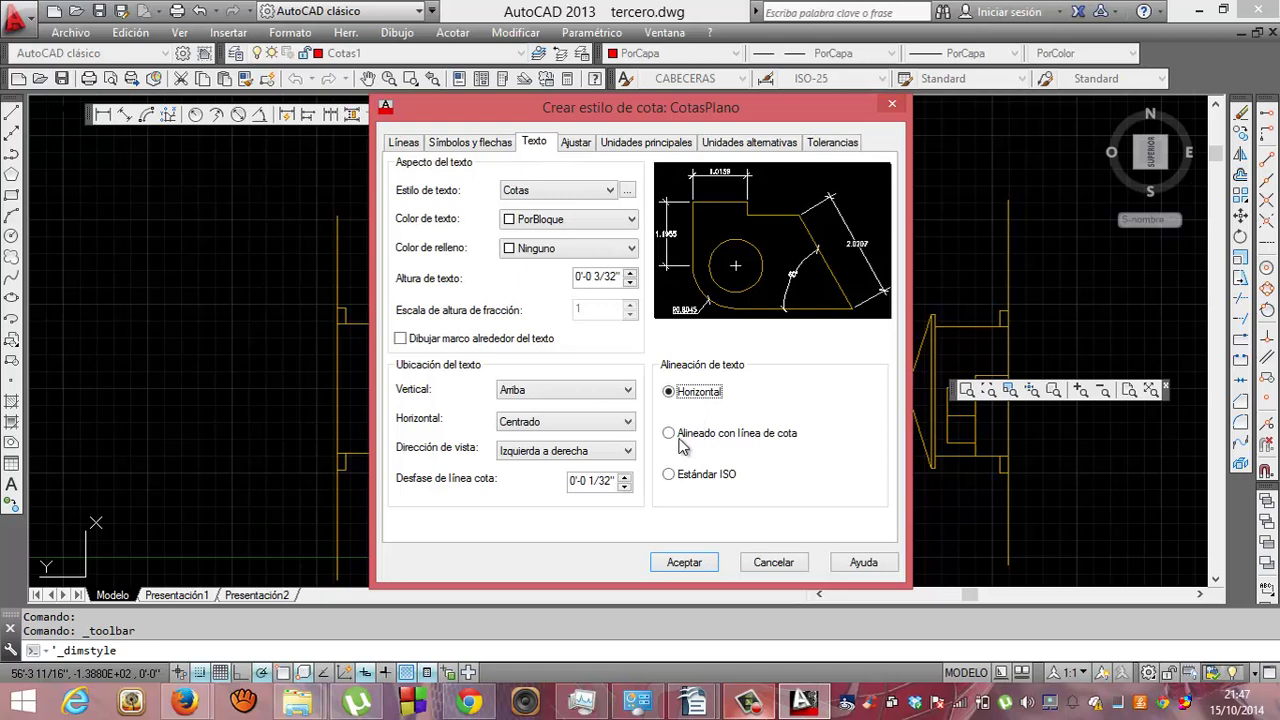
left_click(670, 436)
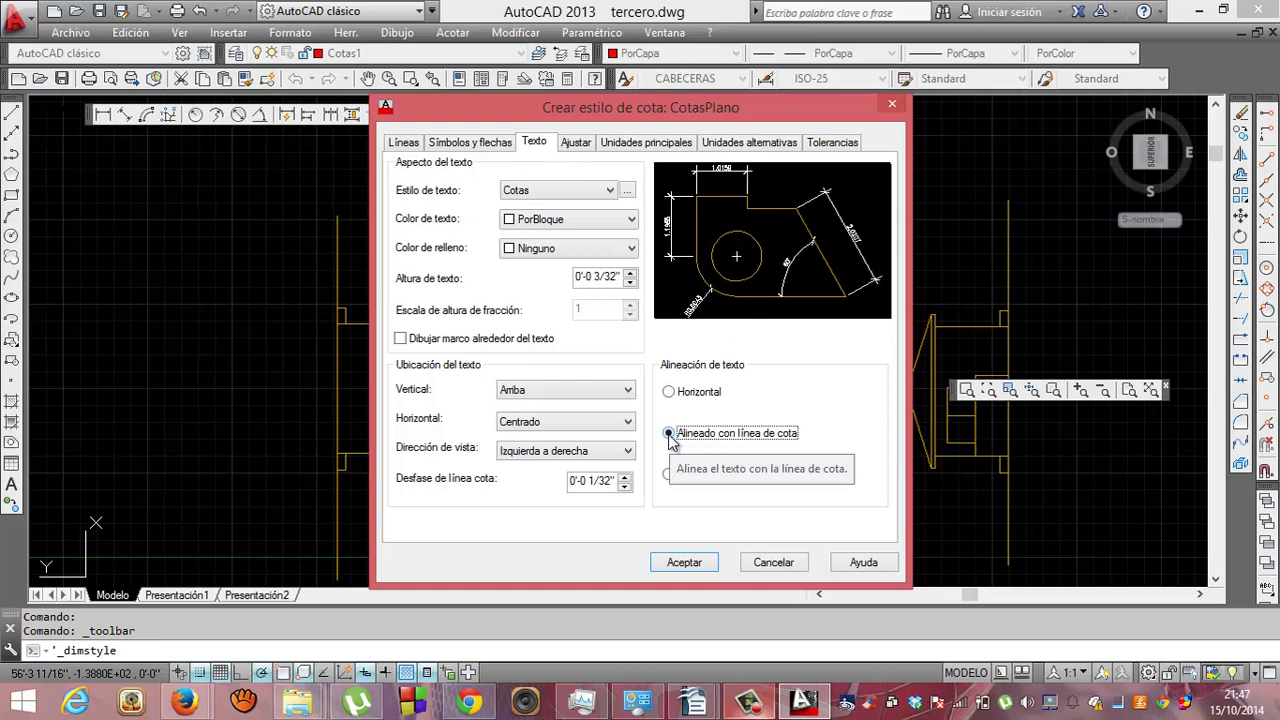
left_click(669, 393)
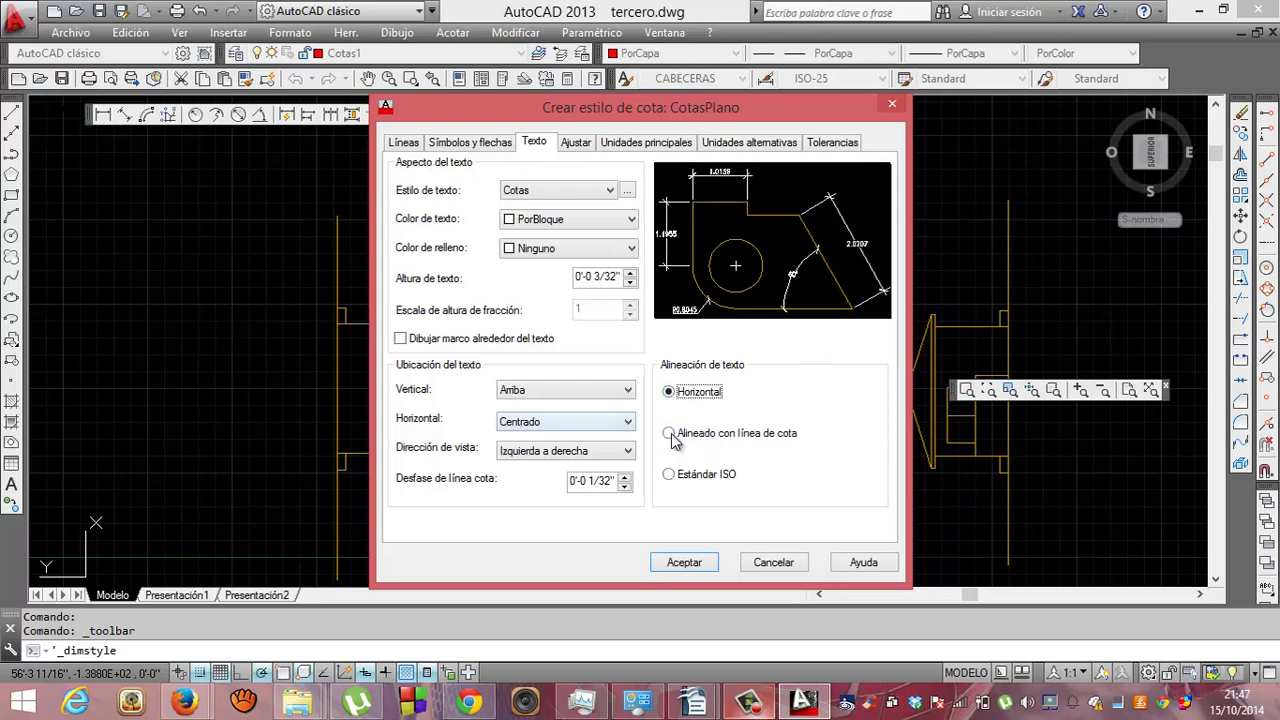
left_click(668, 433)
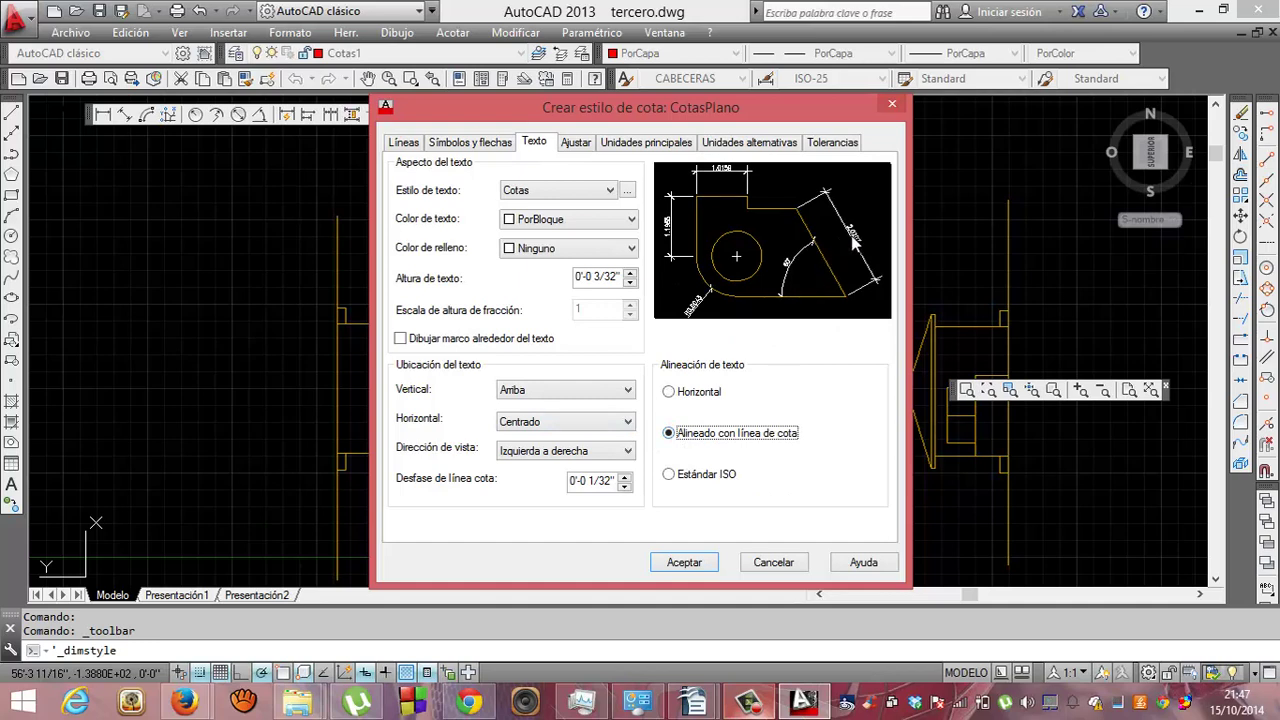
left_click(580, 146)
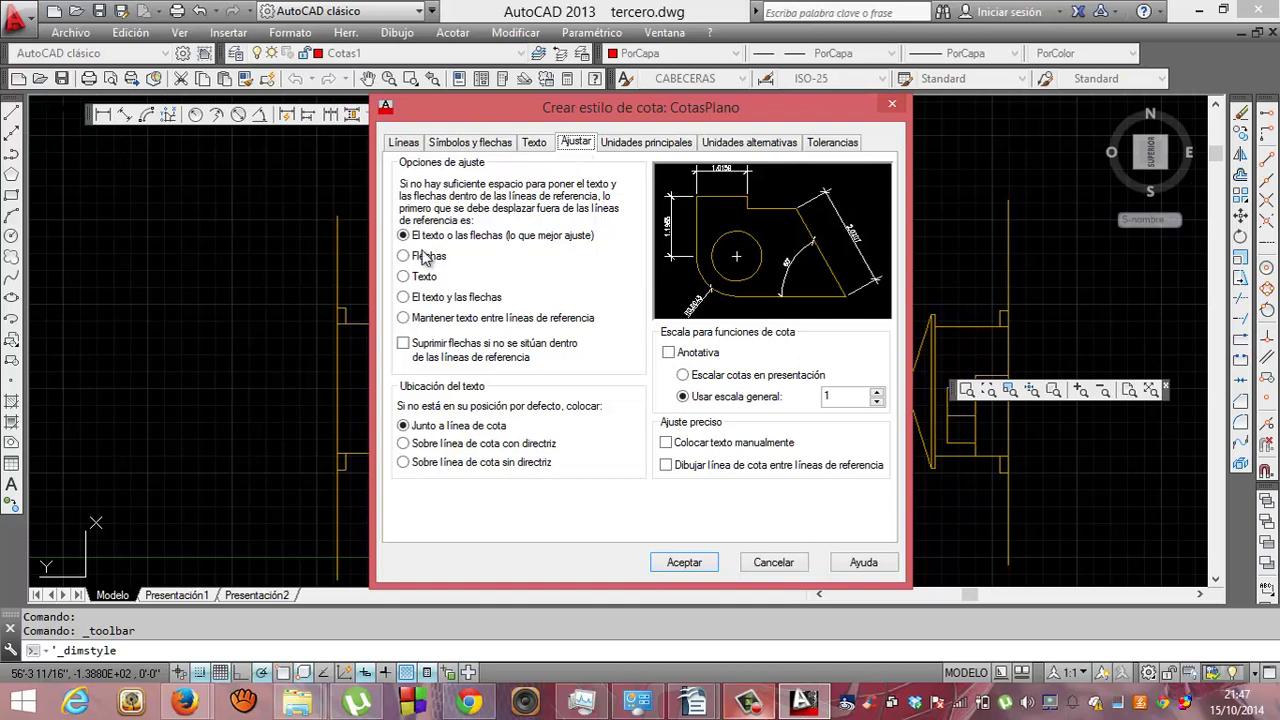
mouse_move(428, 256)
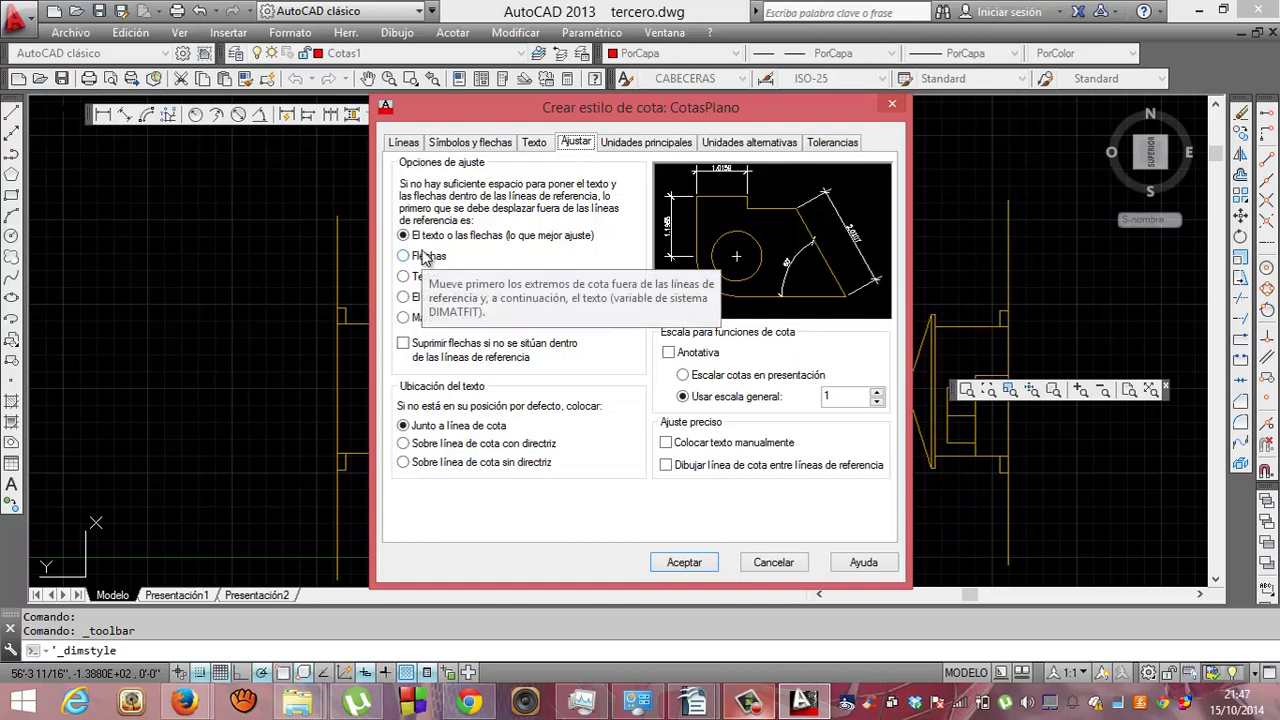
Move text first when space is short, placing it over the line without a leader.
left_click(404, 277)
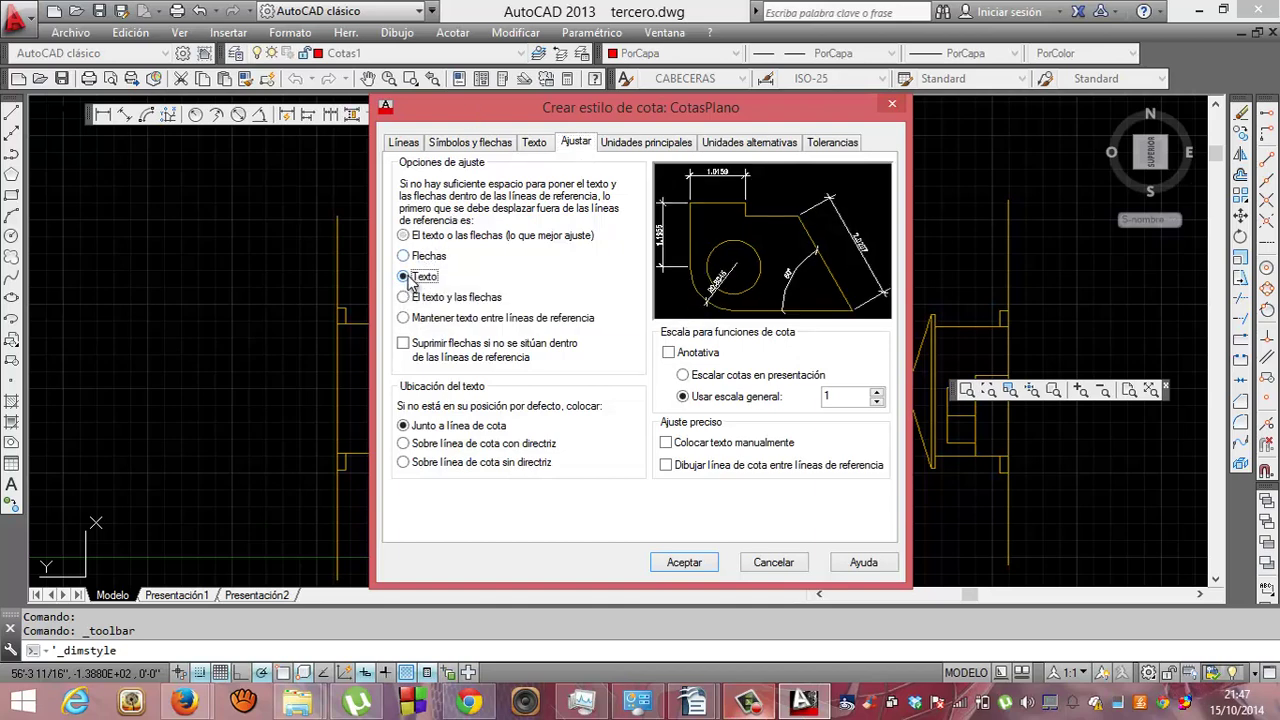
mouse_move(403, 462)
left_click(409, 465)
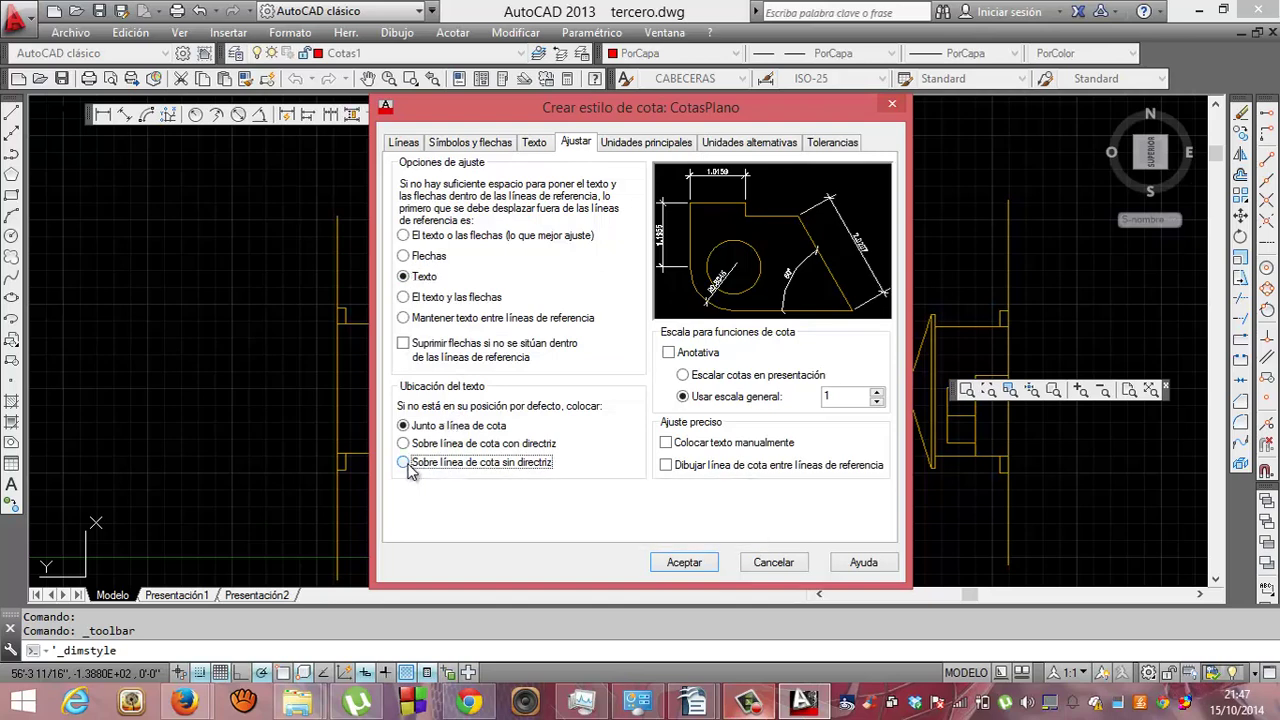
left_click(404, 444)
left_click(405, 426)
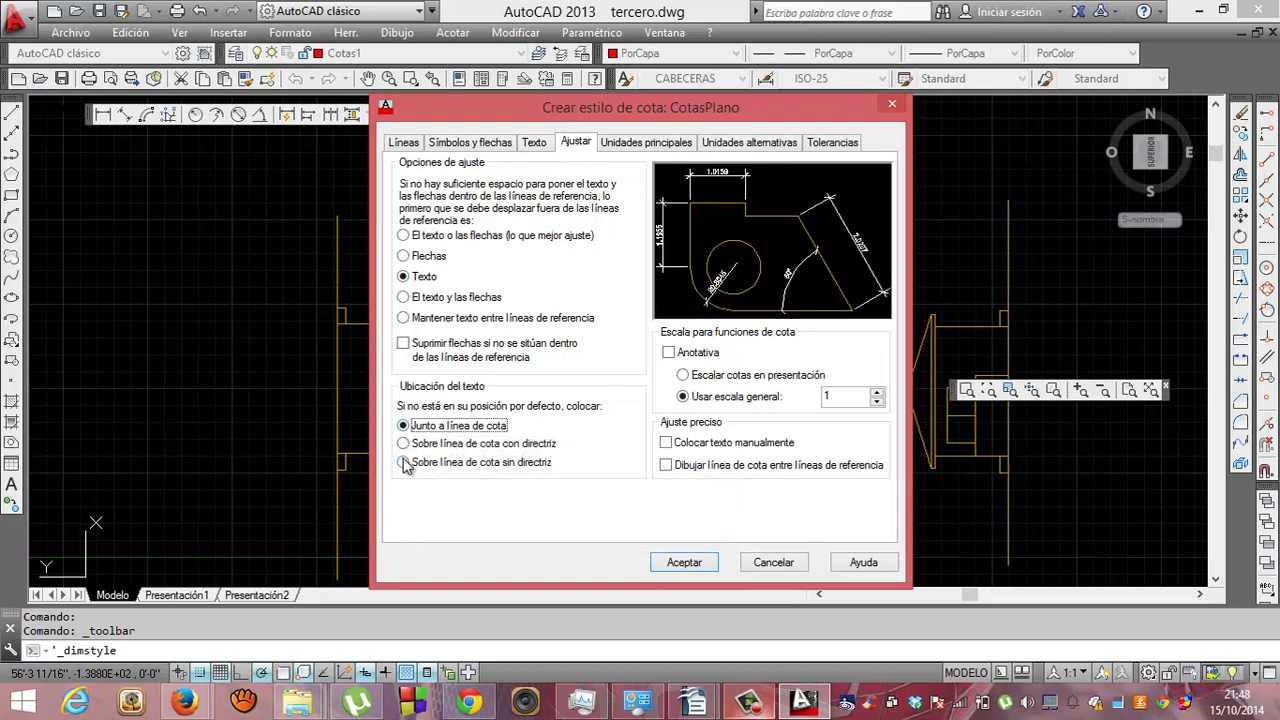
left_click(404, 463)
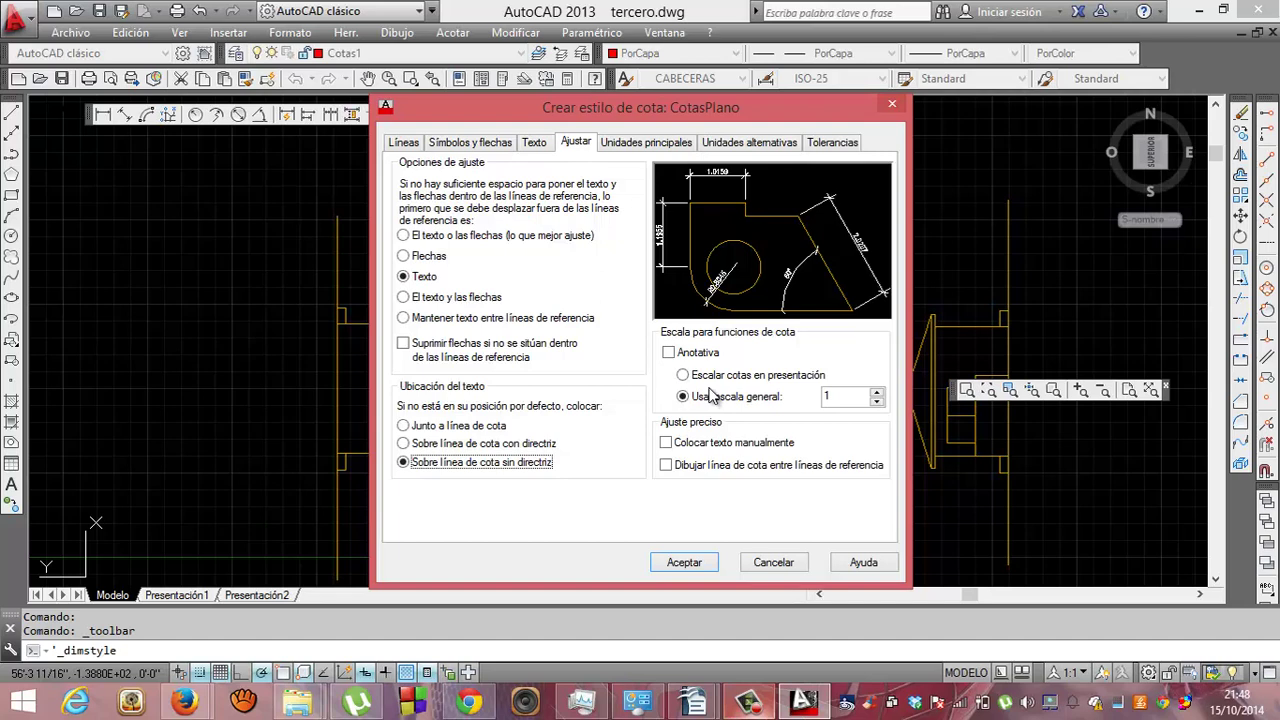
mouse_move(706, 397)
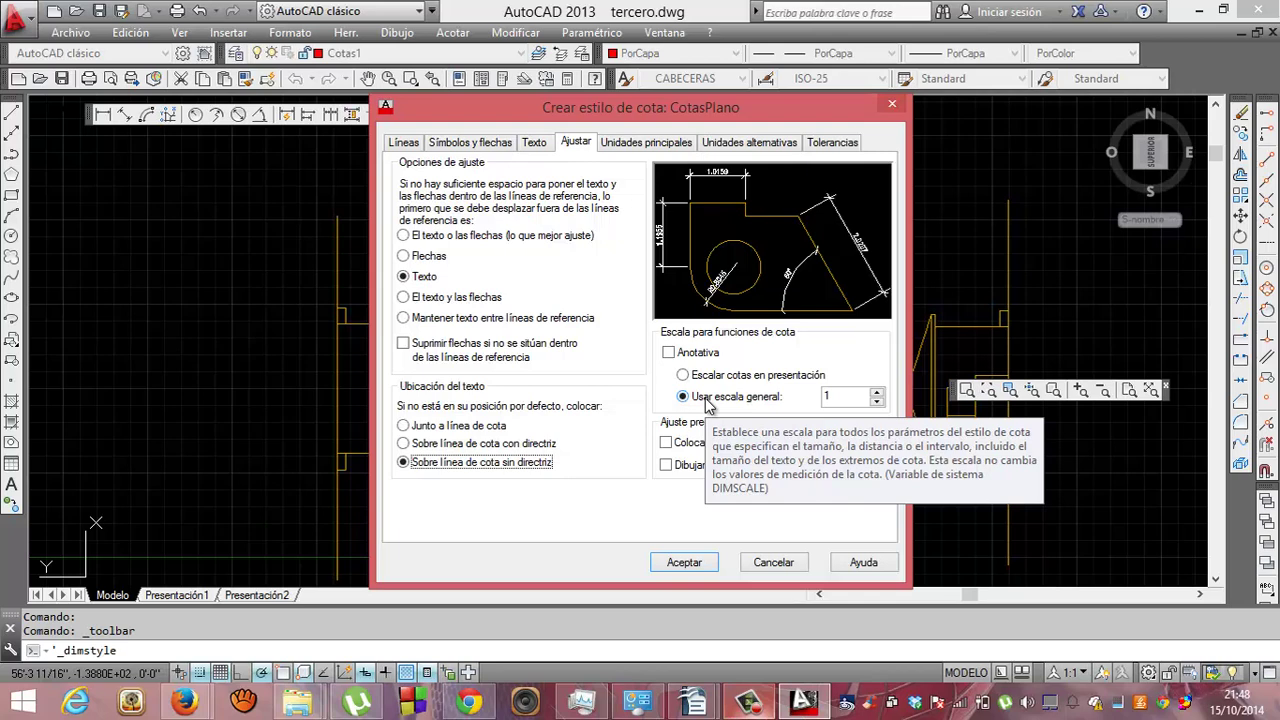
Set the overall dimension scale to 96.
double_click(828, 396)
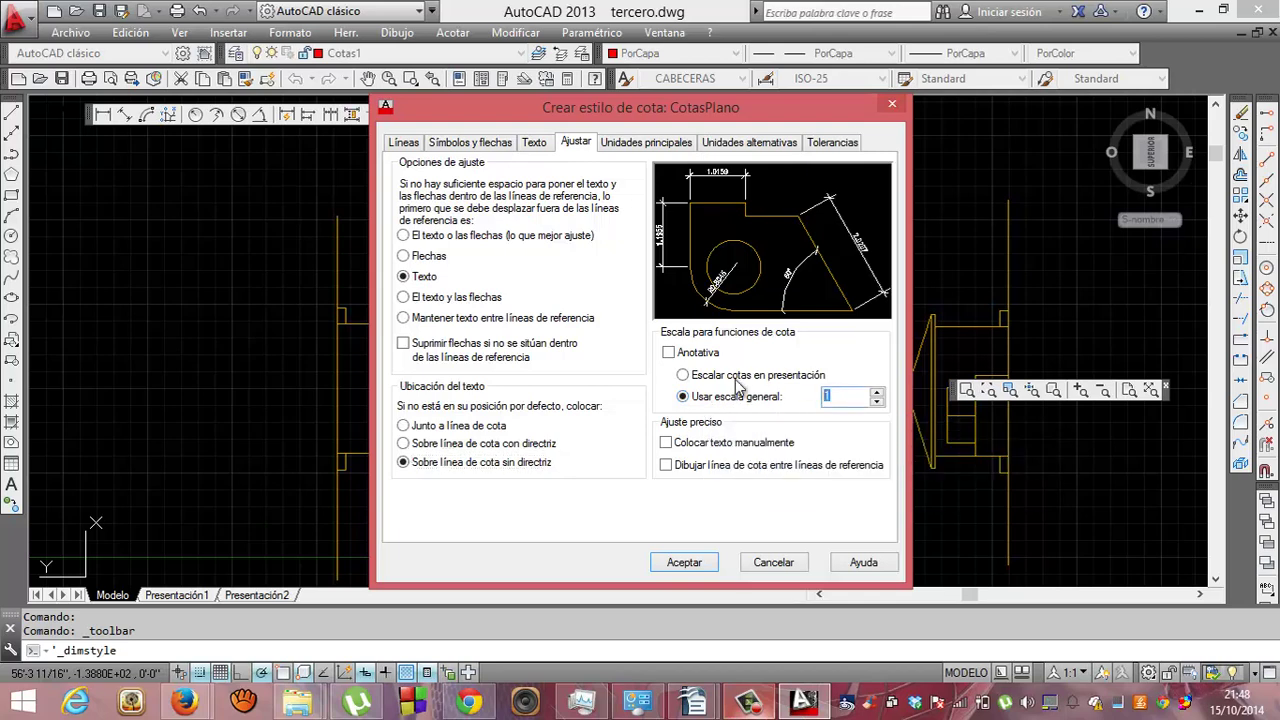
type("96")
key("Tab")
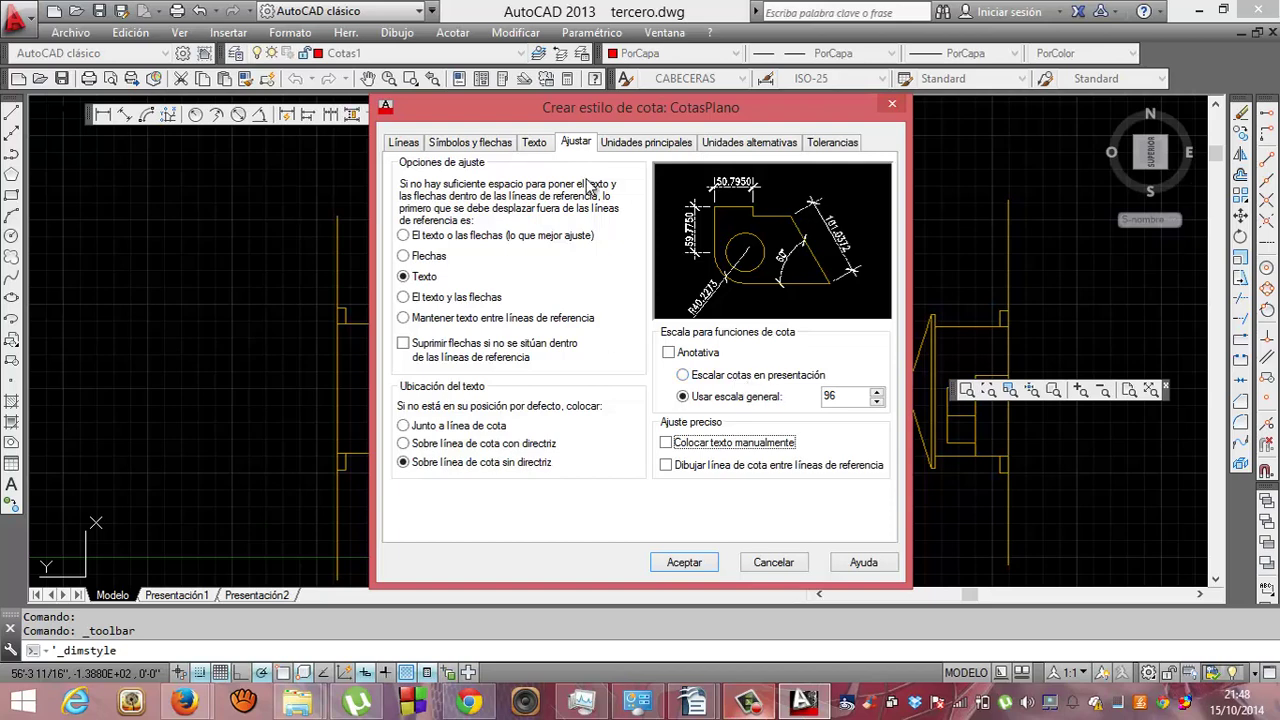
left_click(630, 148)
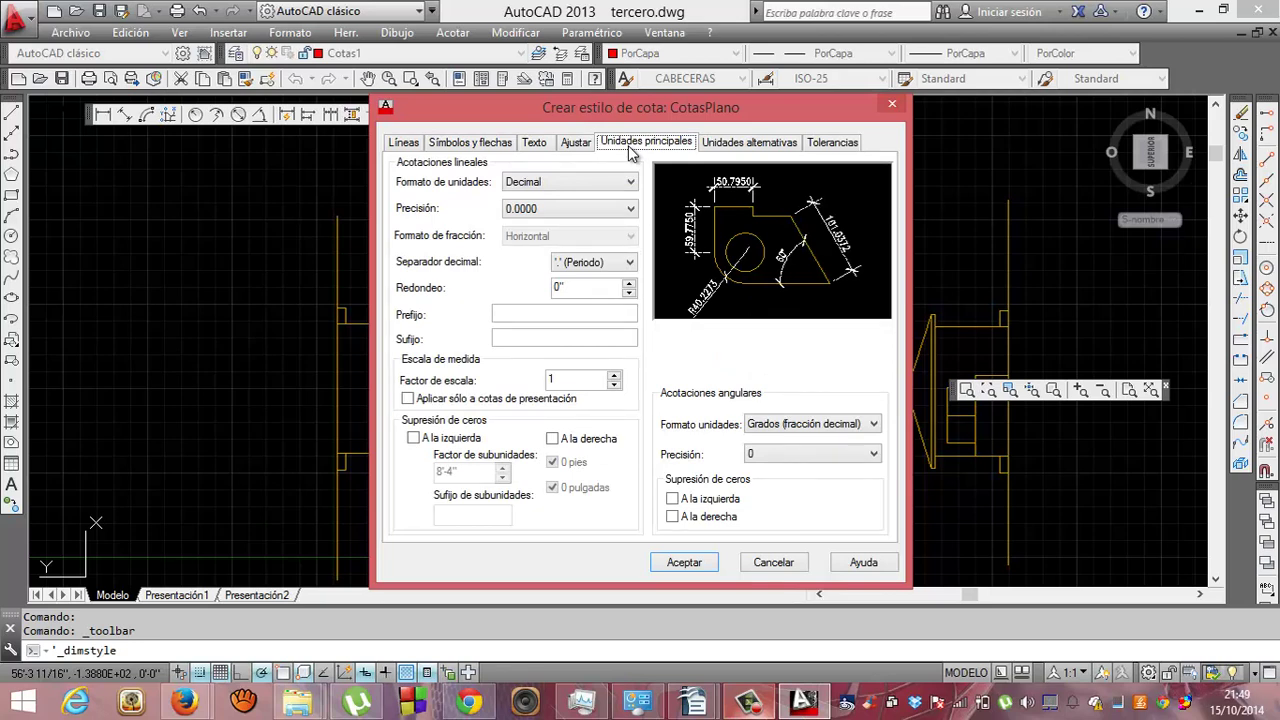
Use Pies y pulgadas II linear units with diagonal fractions and zero inches shown.
left_click(580, 186)
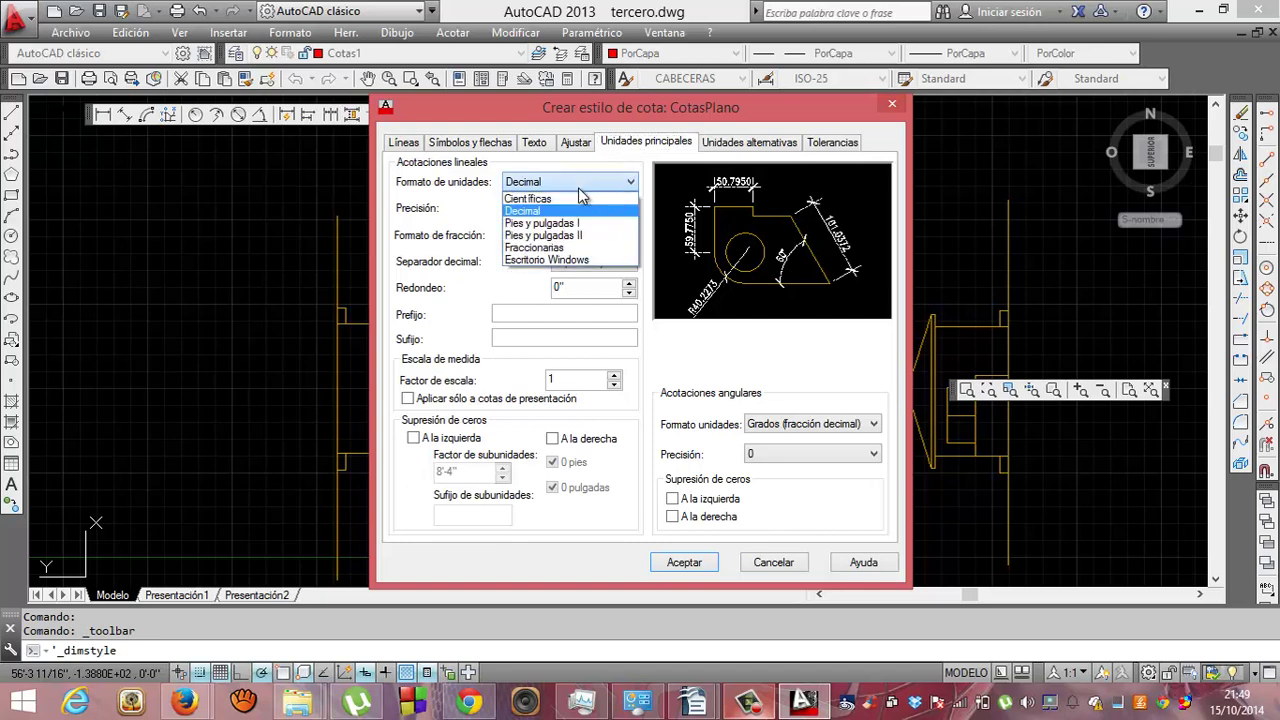
left_click(563, 240)
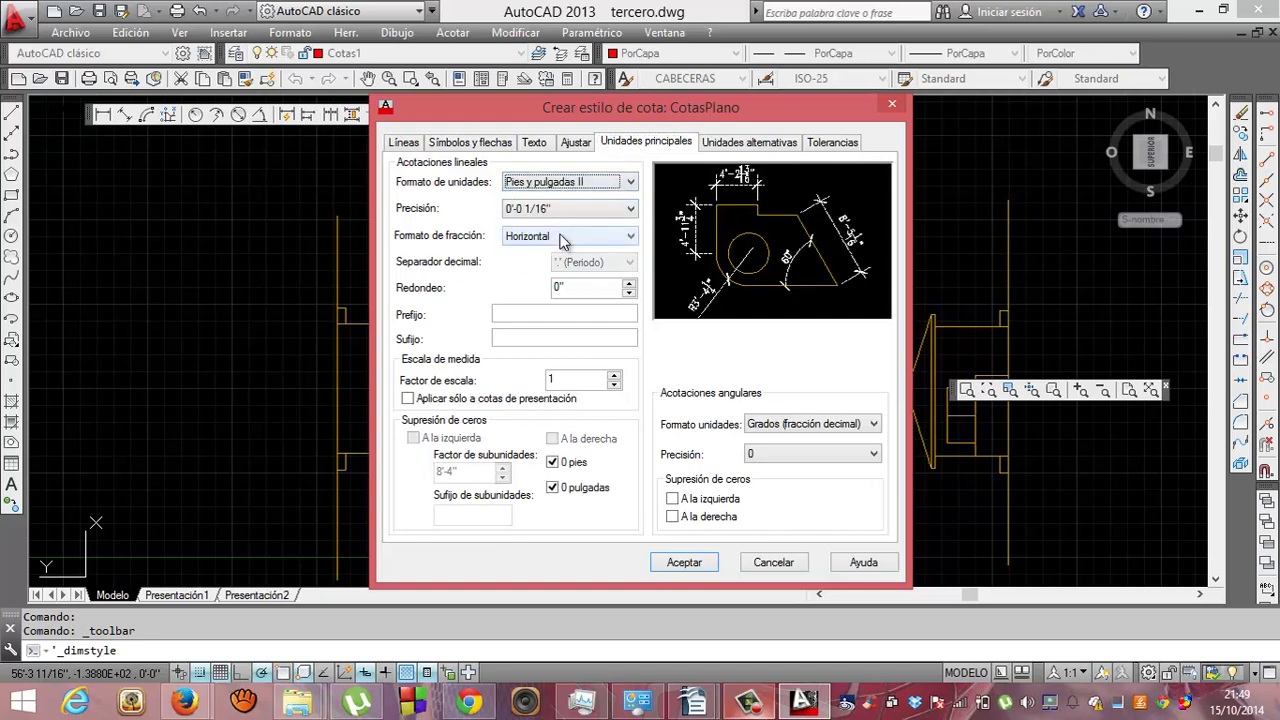
left_click(570, 237)
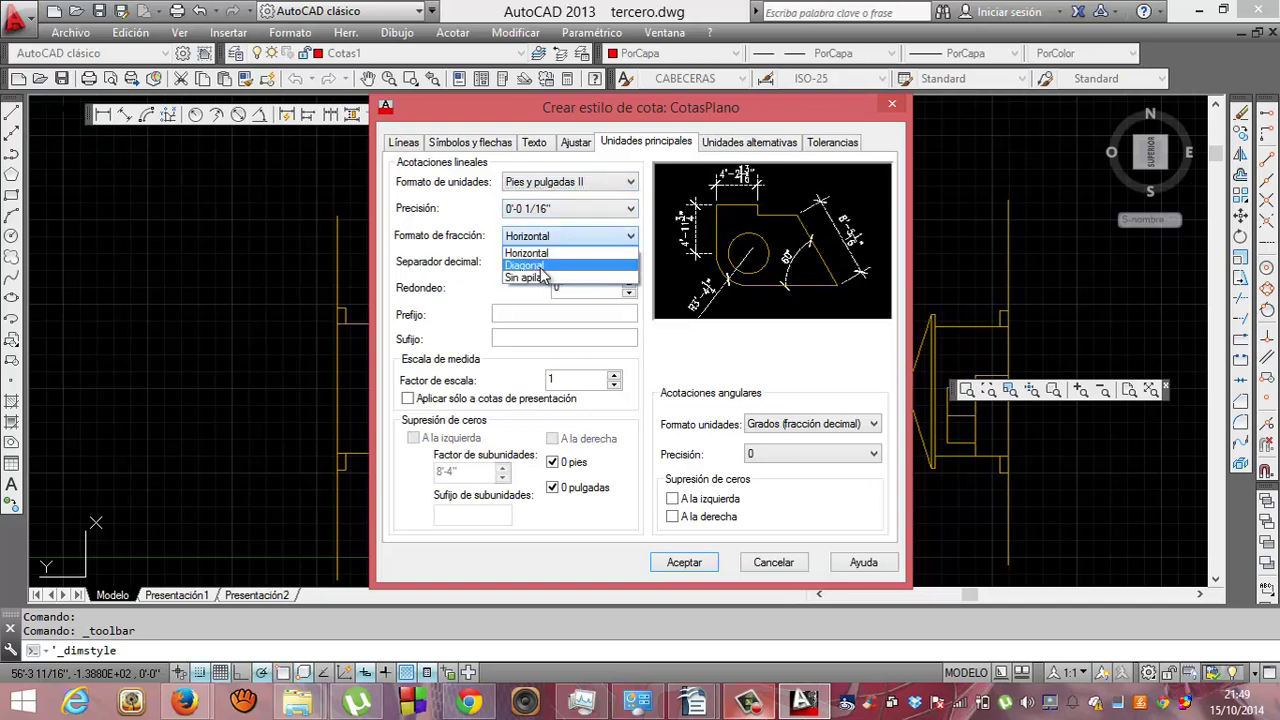
left_click(540, 267)
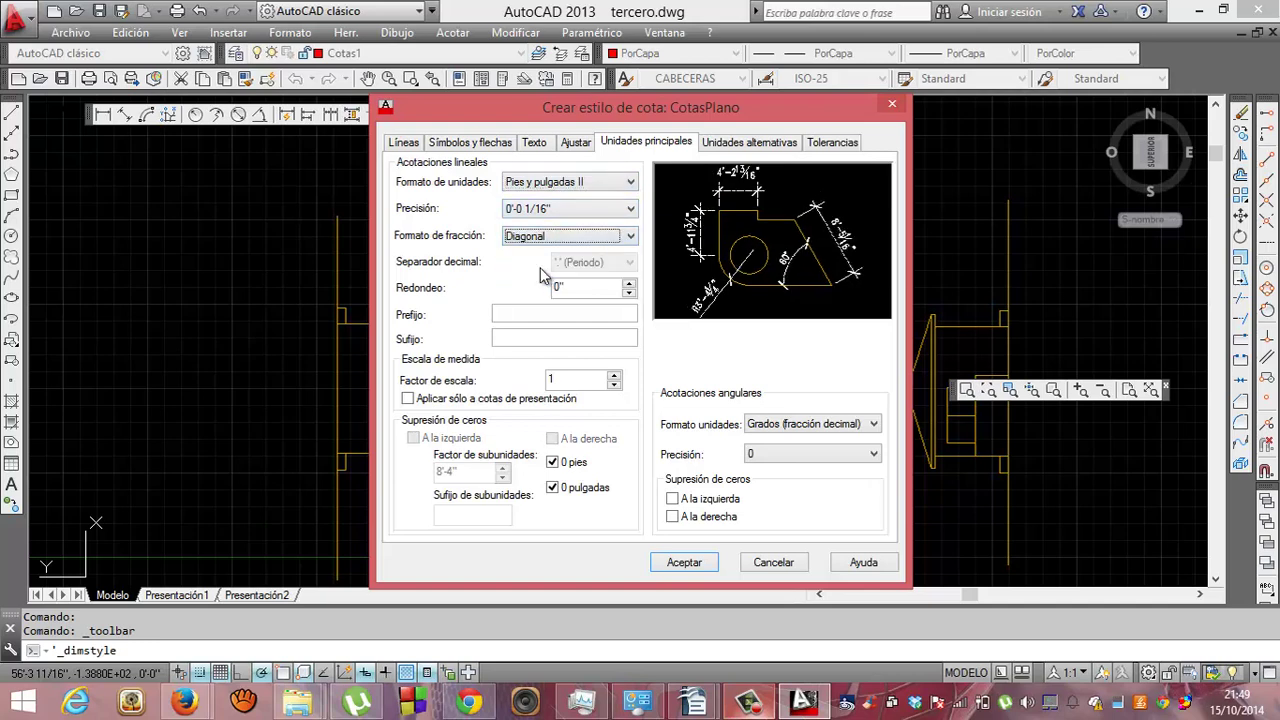
left_click(554, 240)
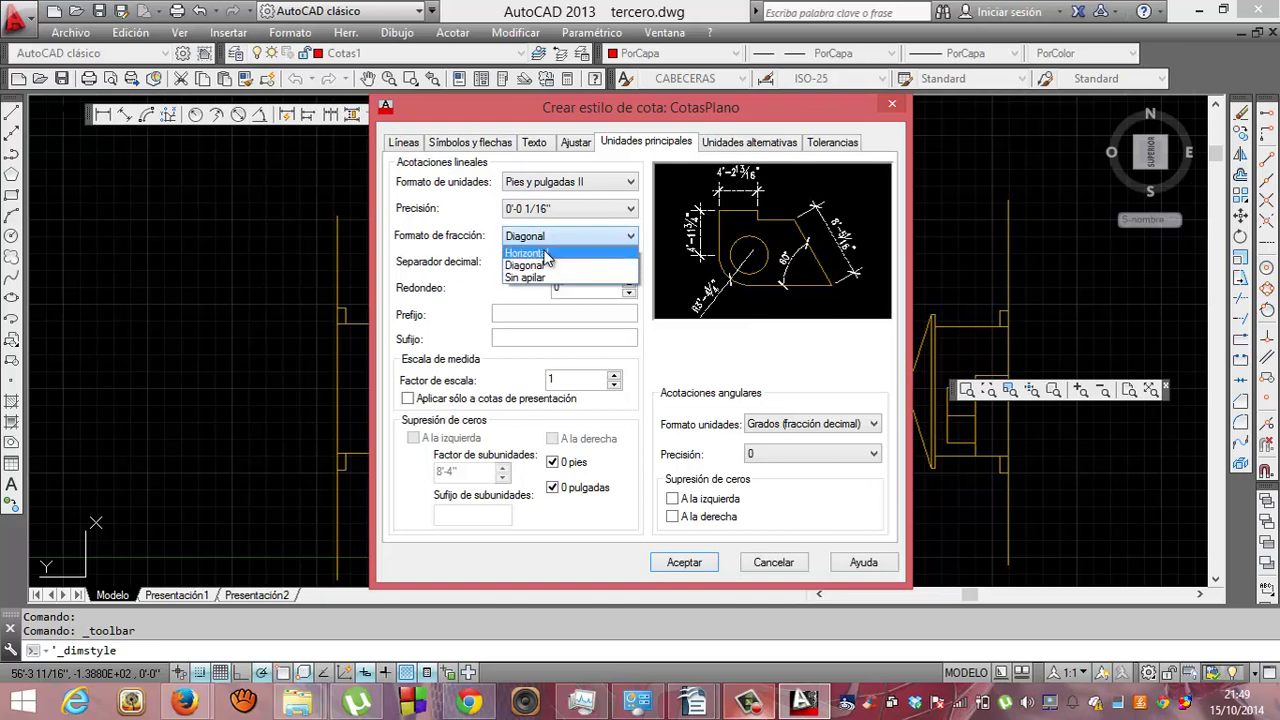
left_click(530, 249)
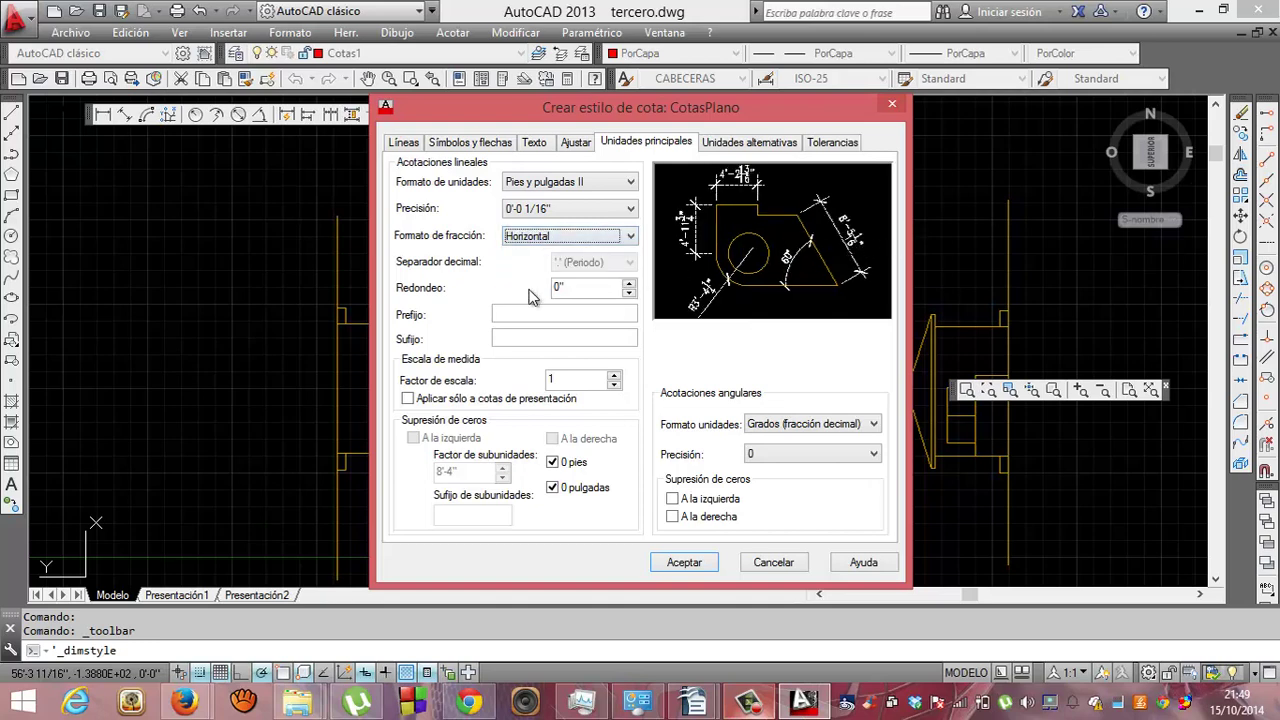
left_click(527, 240)
left_click(525, 256)
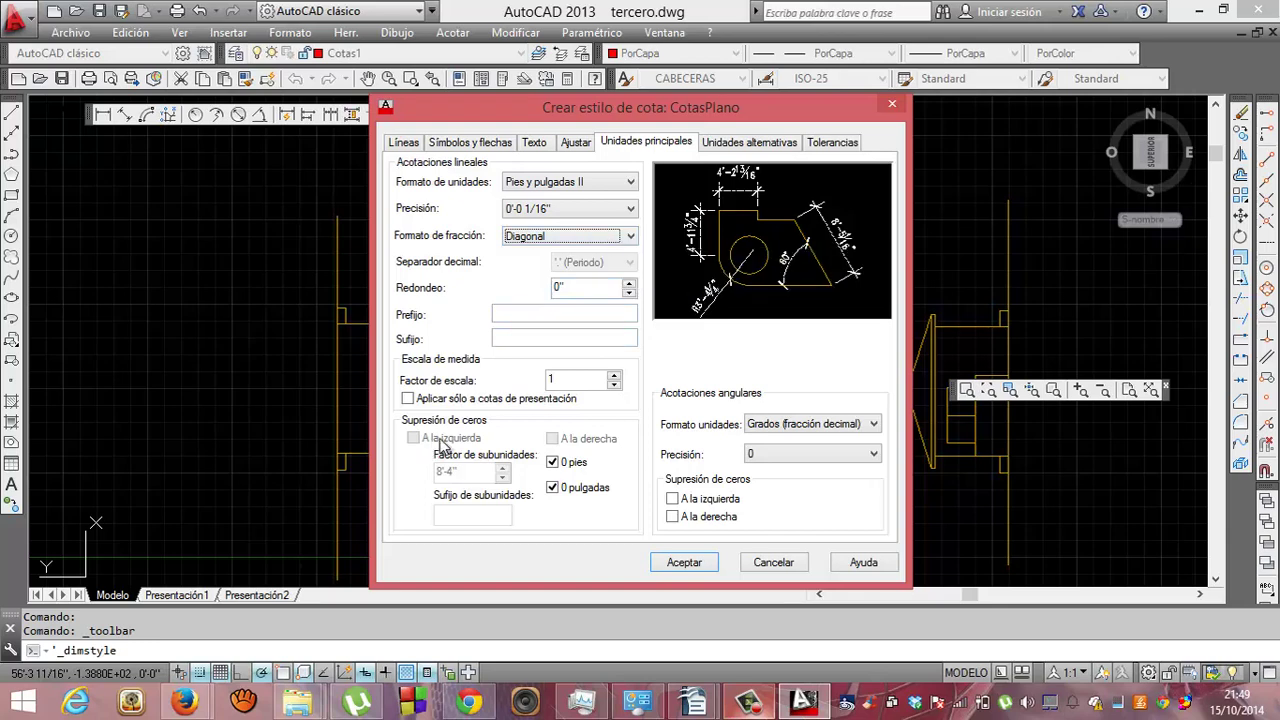
left_click(552, 491)
left_click(552, 491)
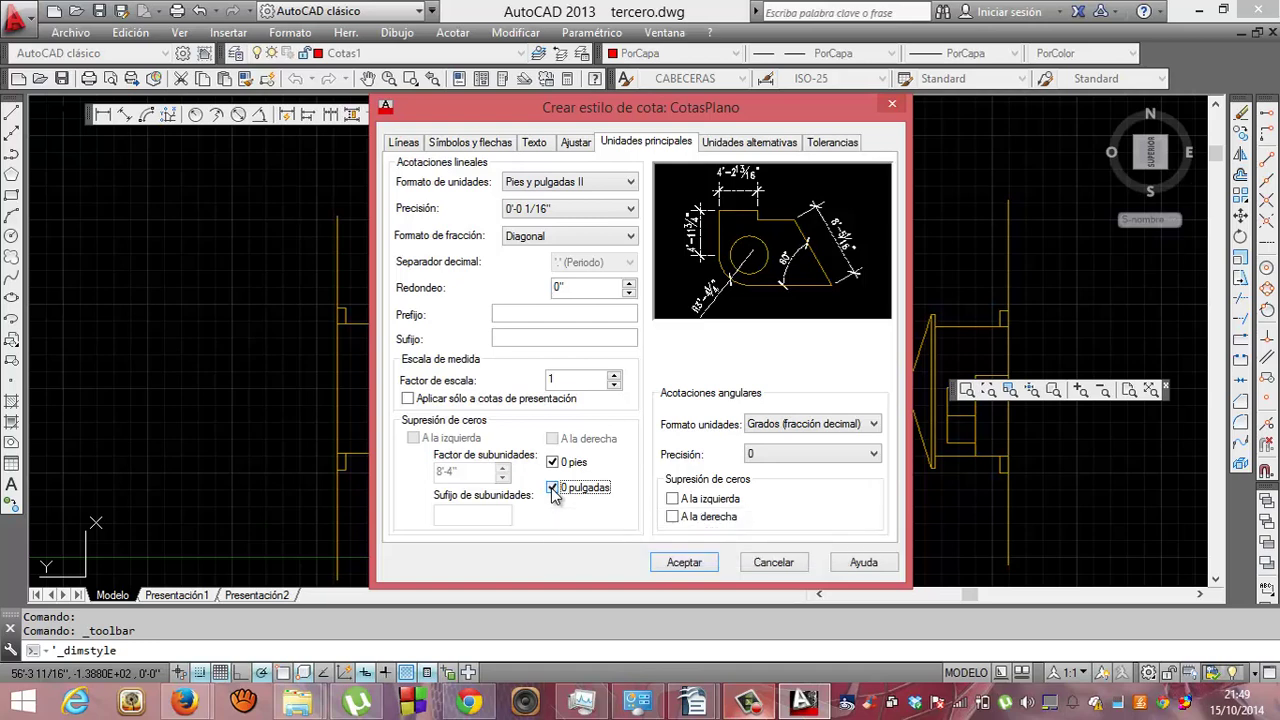
left_click(553, 490)
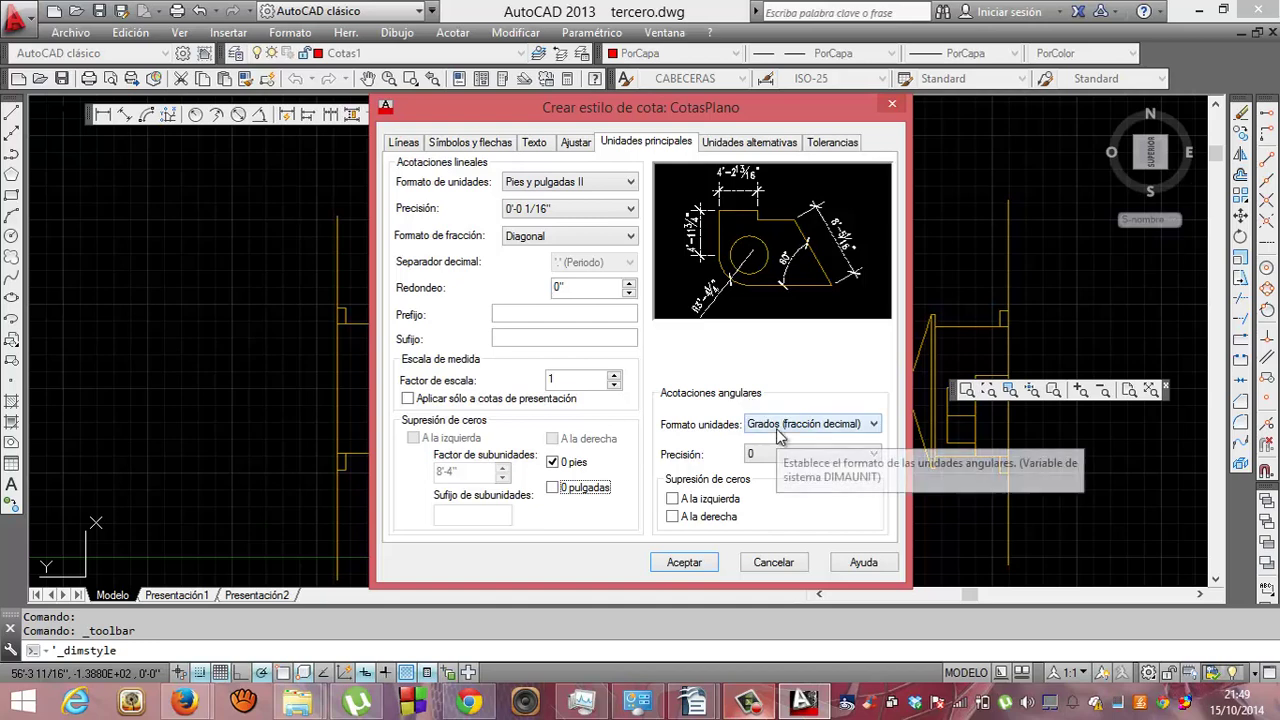
Keep decimal degrees with 0.00 angular precision and accept the CotasPlano style.
left_click(779, 430)
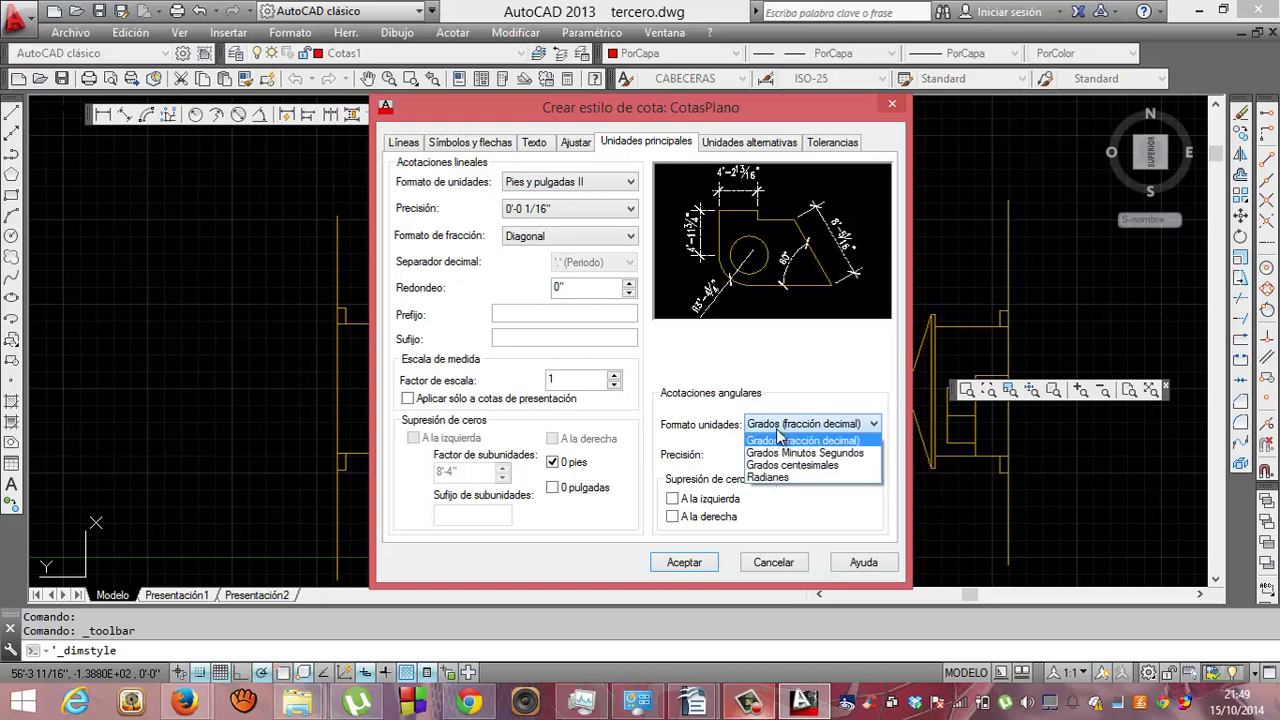
left_click(779, 430)
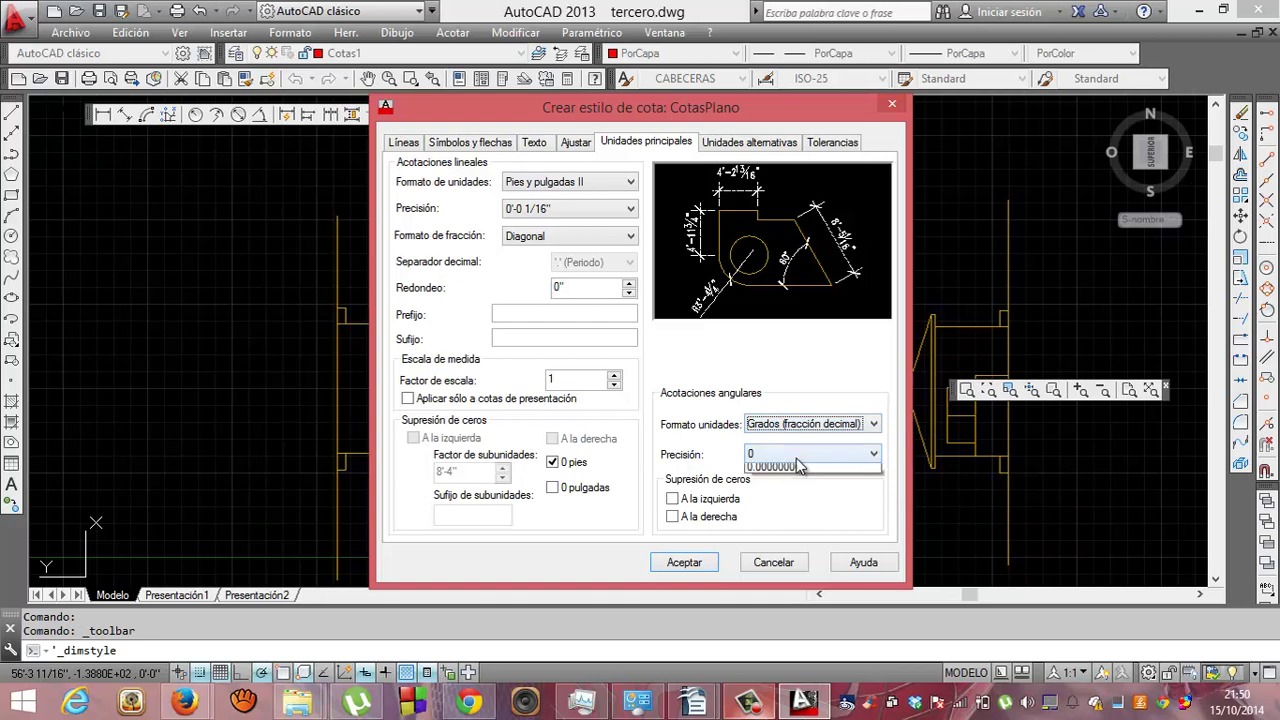
left_click(797, 456)
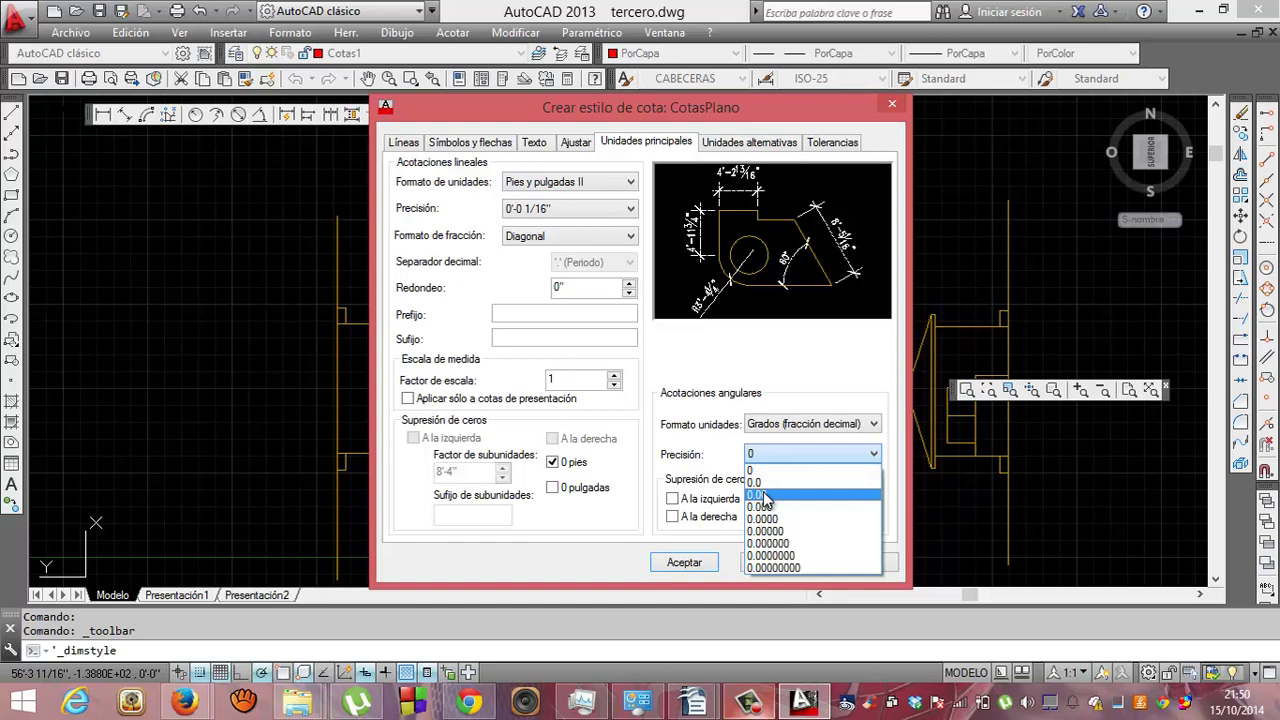
left_click(764, 495)
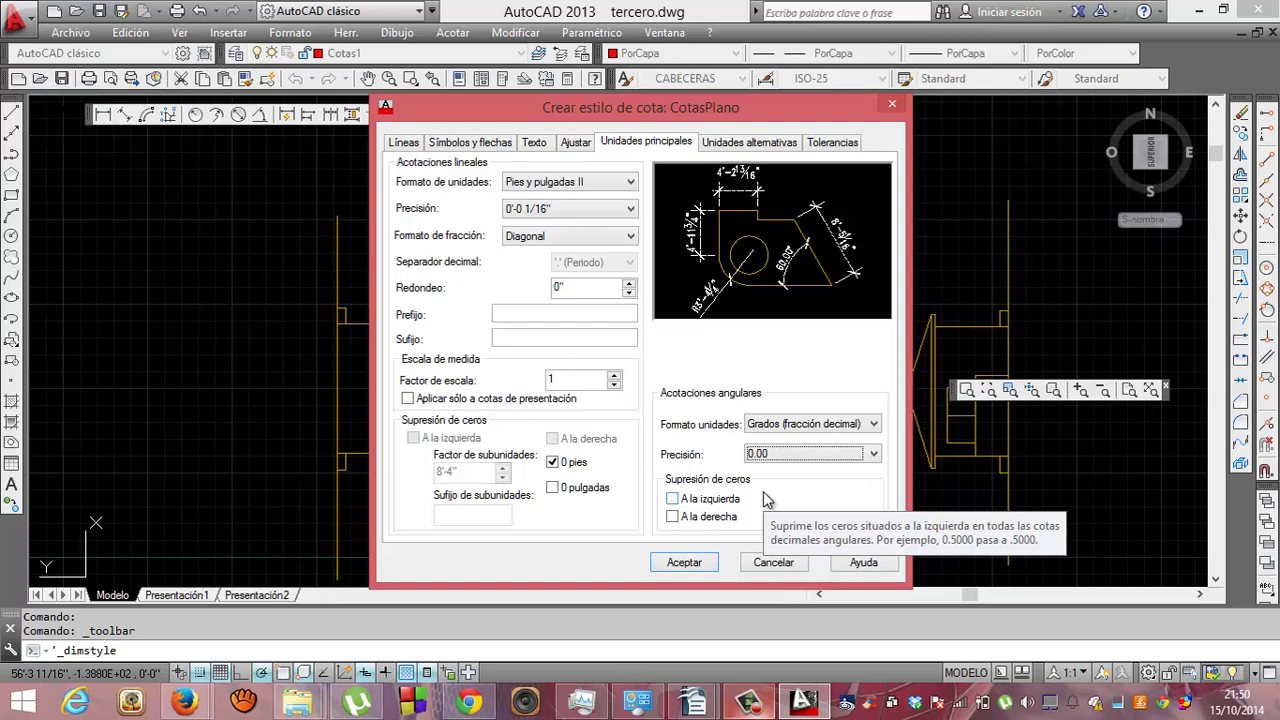
left_click(680, 565)
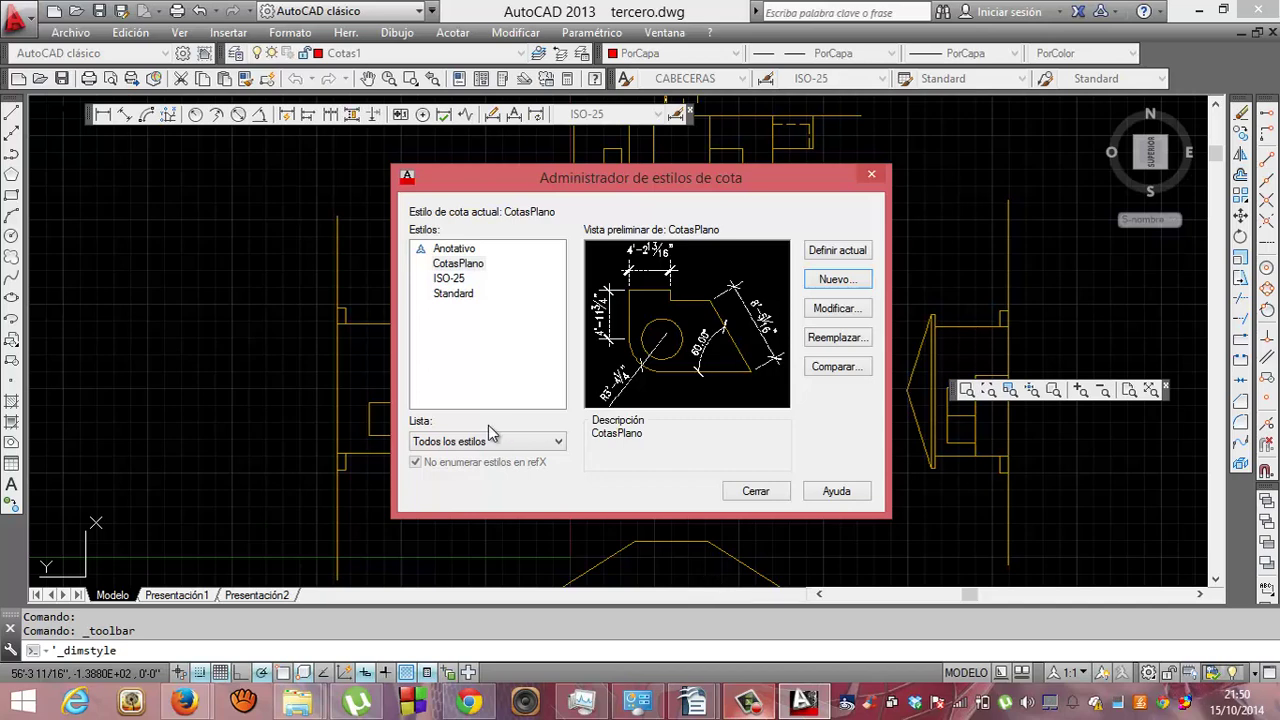
Set CotasPlano as the current dimension style and close the Dimension Style Manager.
left_click(468, 264)
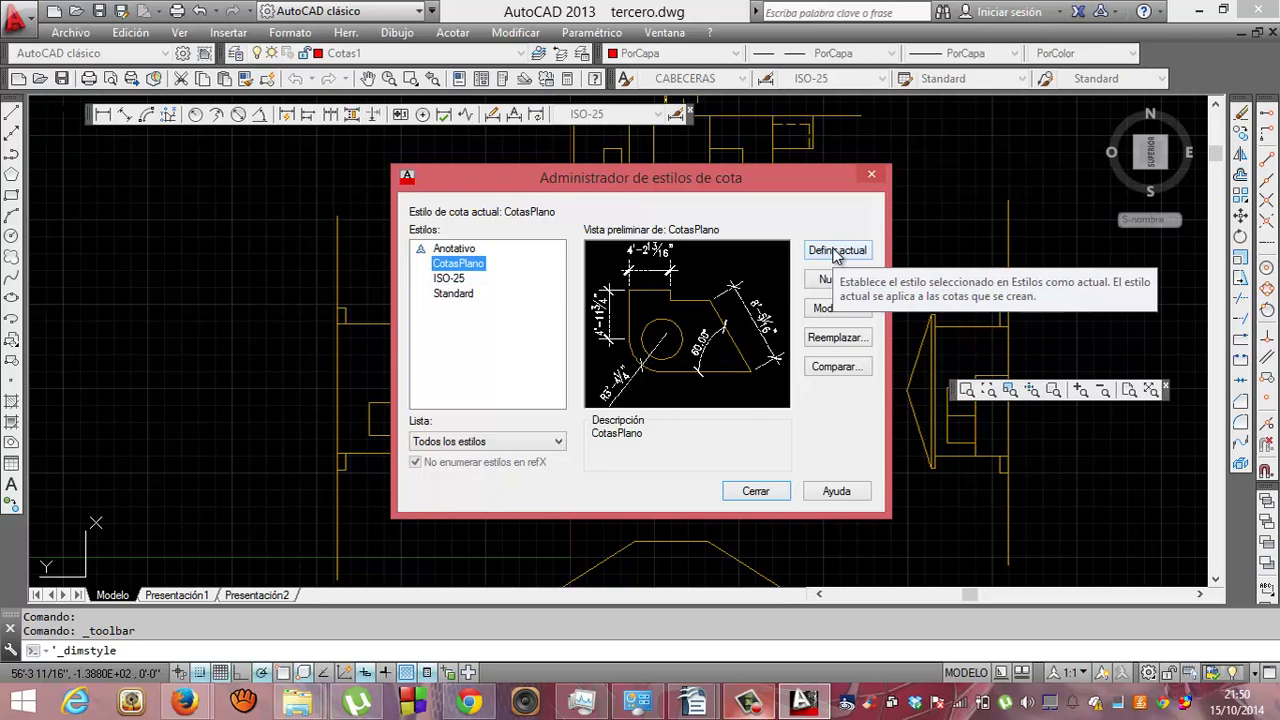
left_click(835, 252)
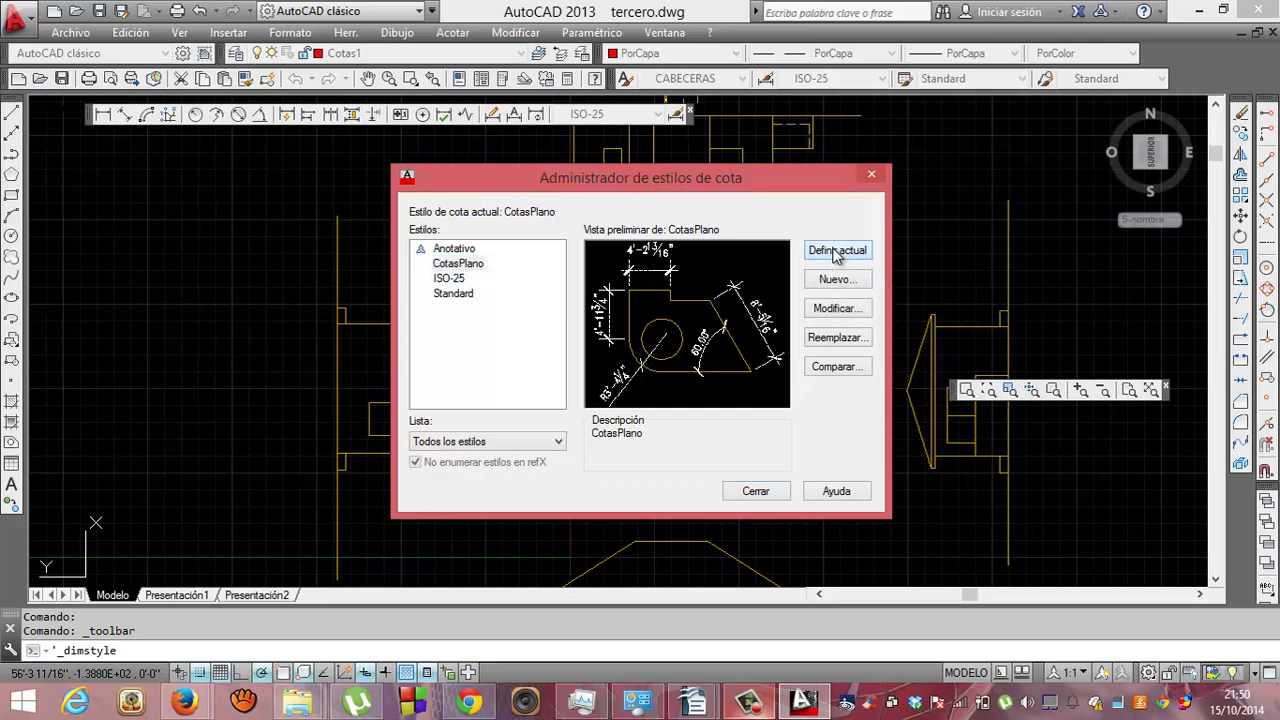
left_click(752, 492)
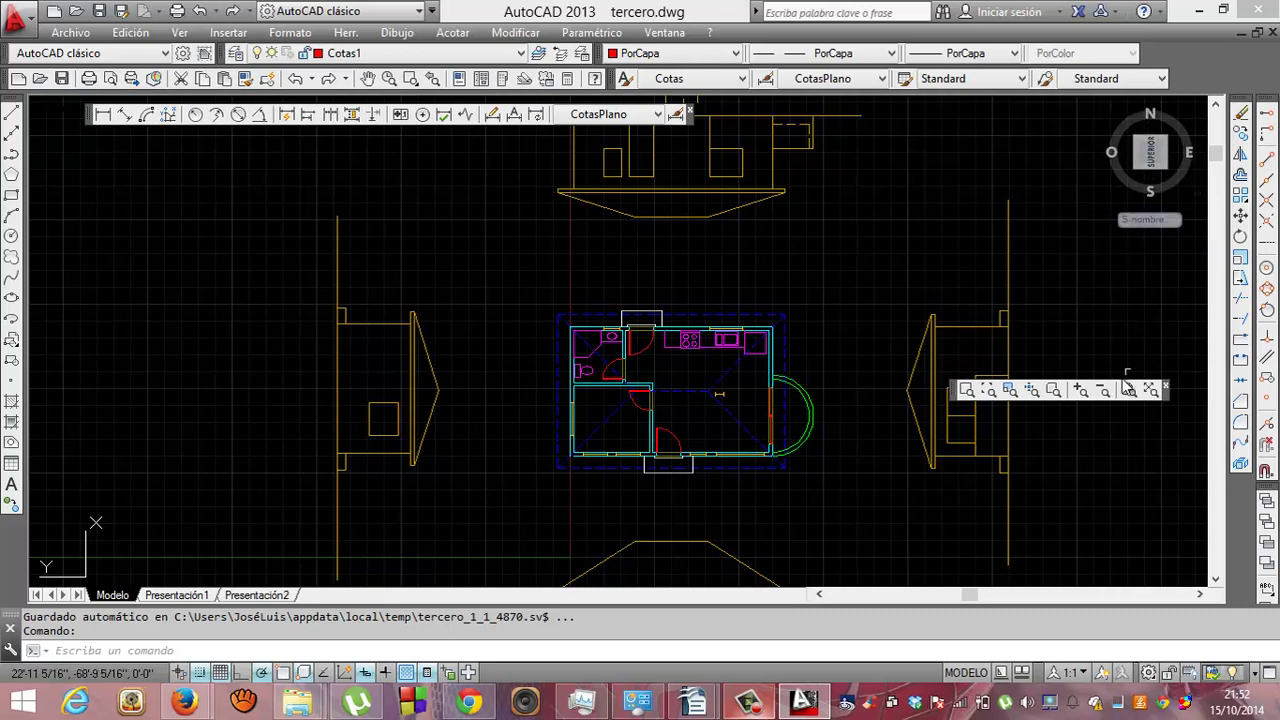
Zoom in twice on the upper-left rooms and scroll the view right toward the bathroom and kitchen.
left_click(1082, 390)
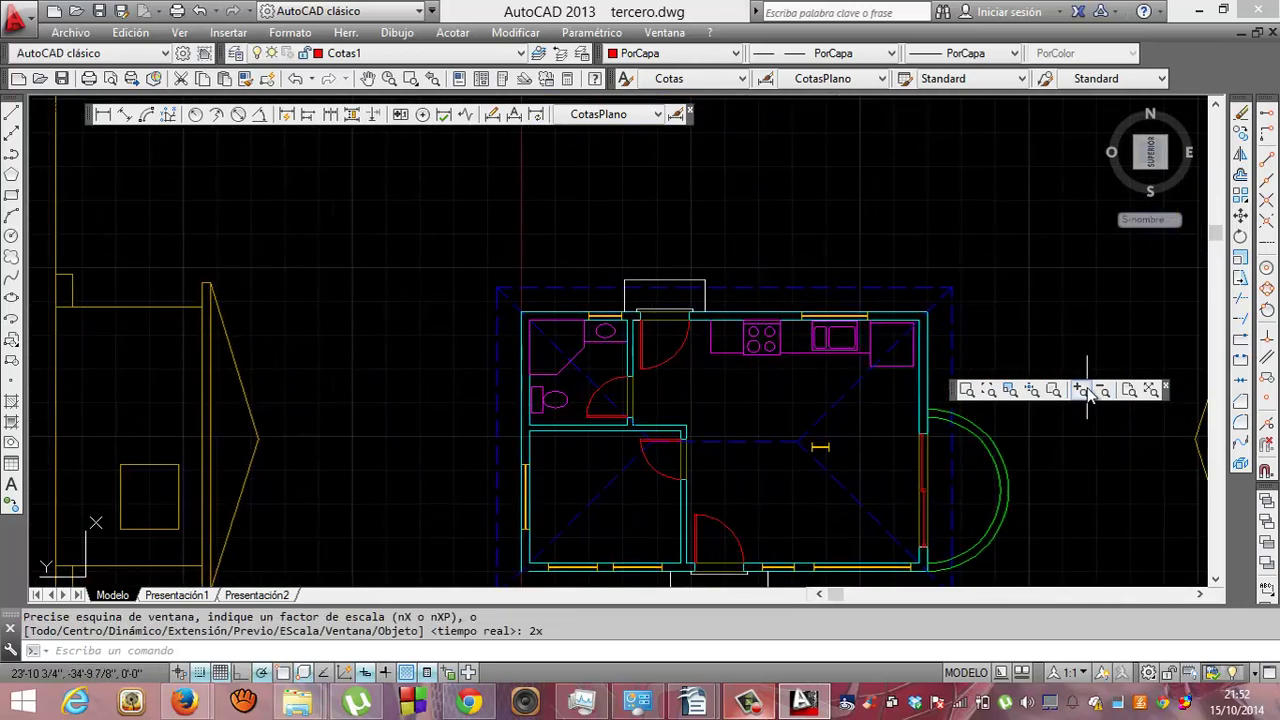
left_click(1084, 390)
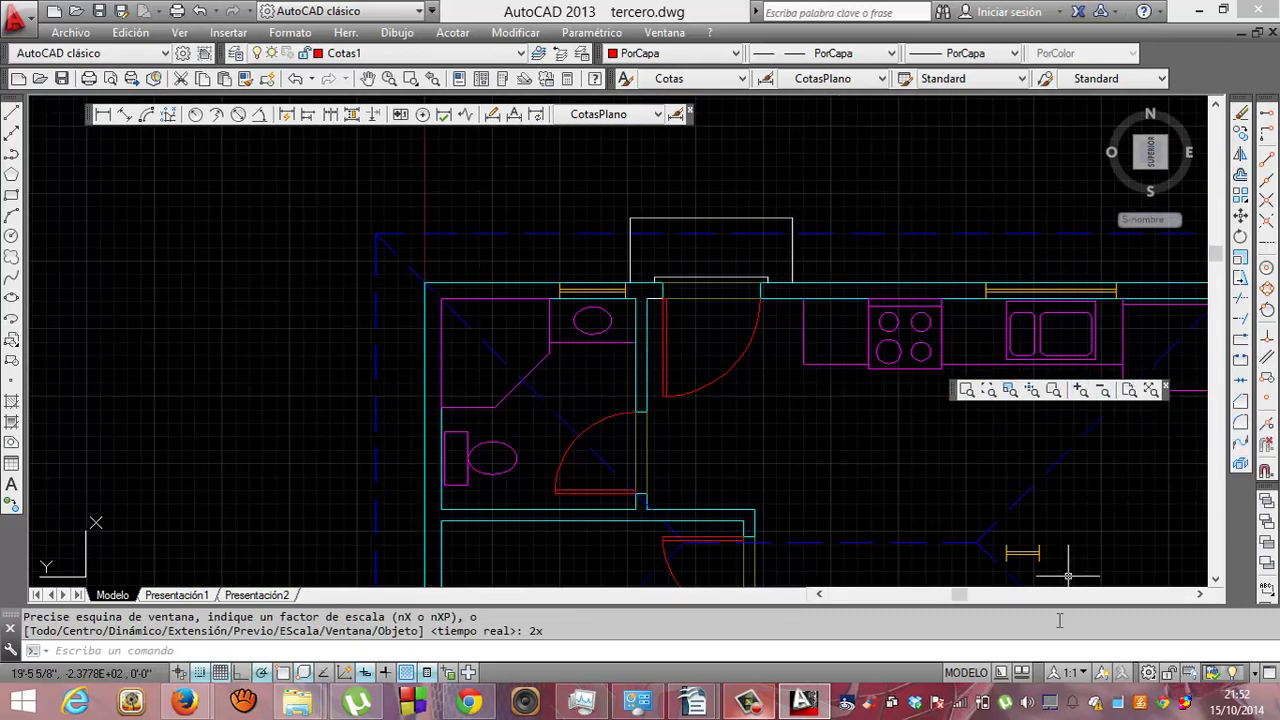
left_click(1199, 594)
left_click(1199, 594)
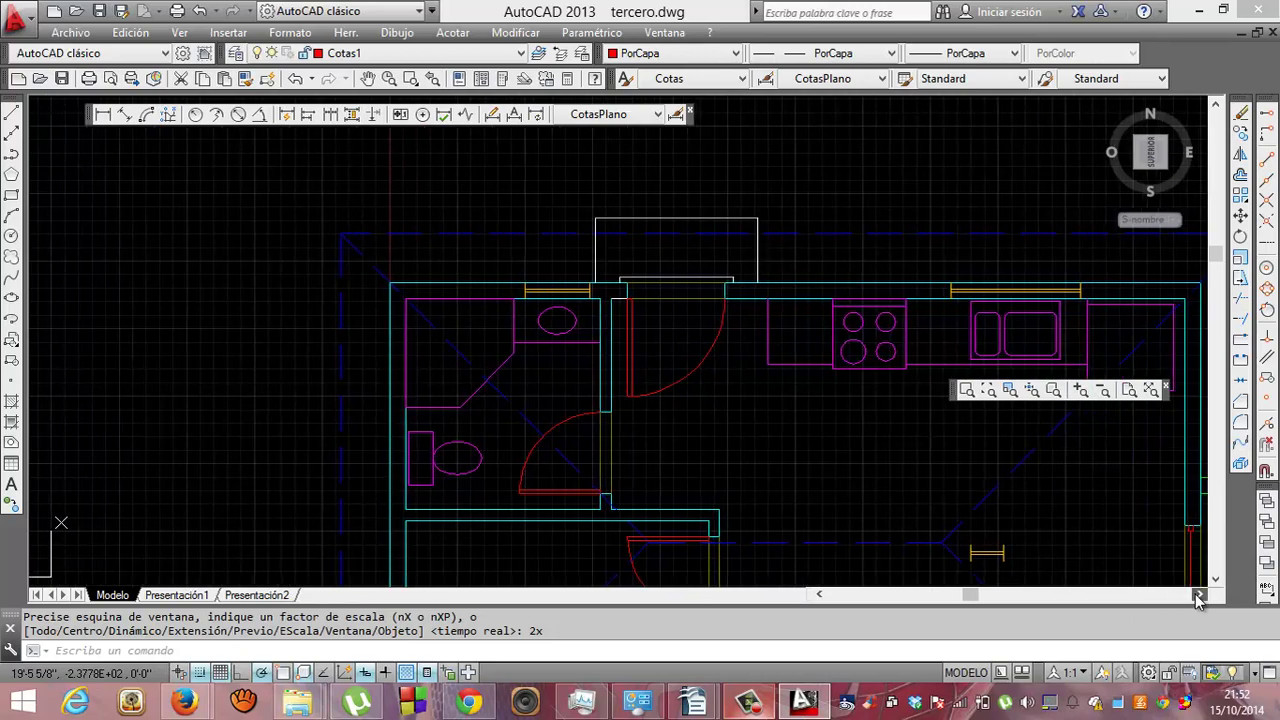
left_click(1199, 595)
left_click(1199, 595)
left_click(1199, 595)
left_click(1199, 595)
left_click(1199, 595)
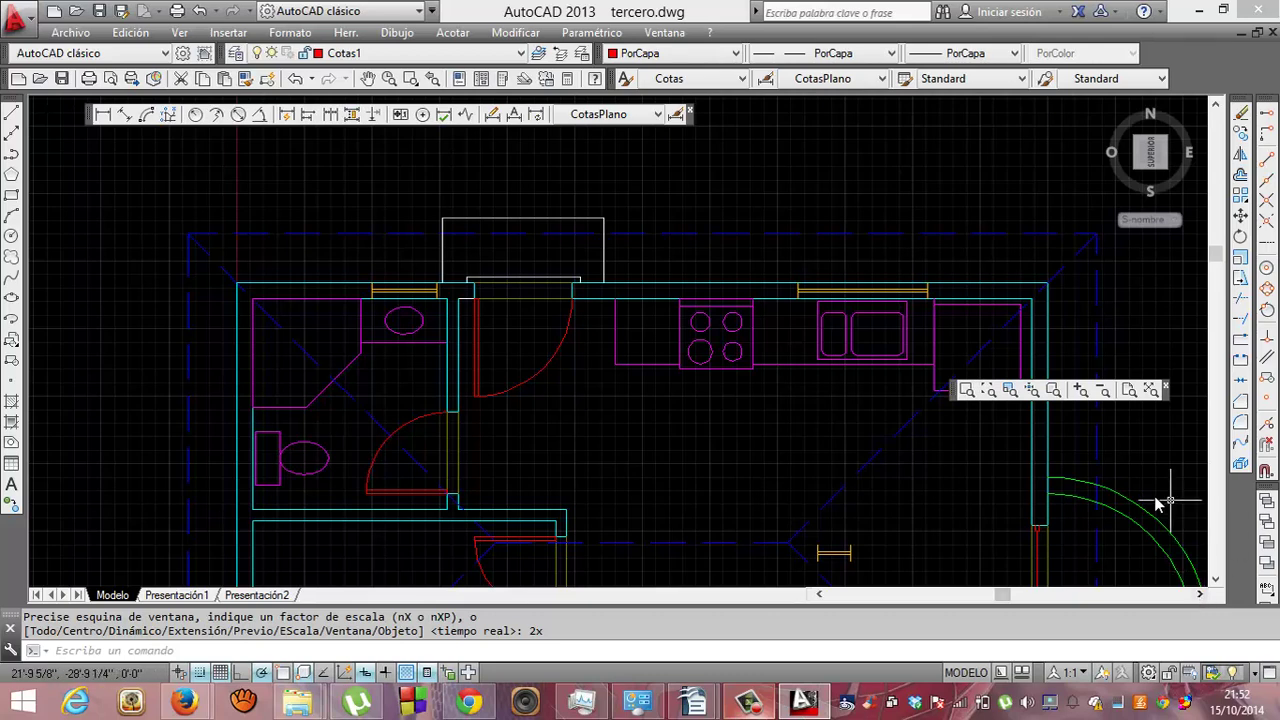
Cancel the linear dimension and enable object snap with Endpoint and Perpendicular modes.
left_click(103, 115)
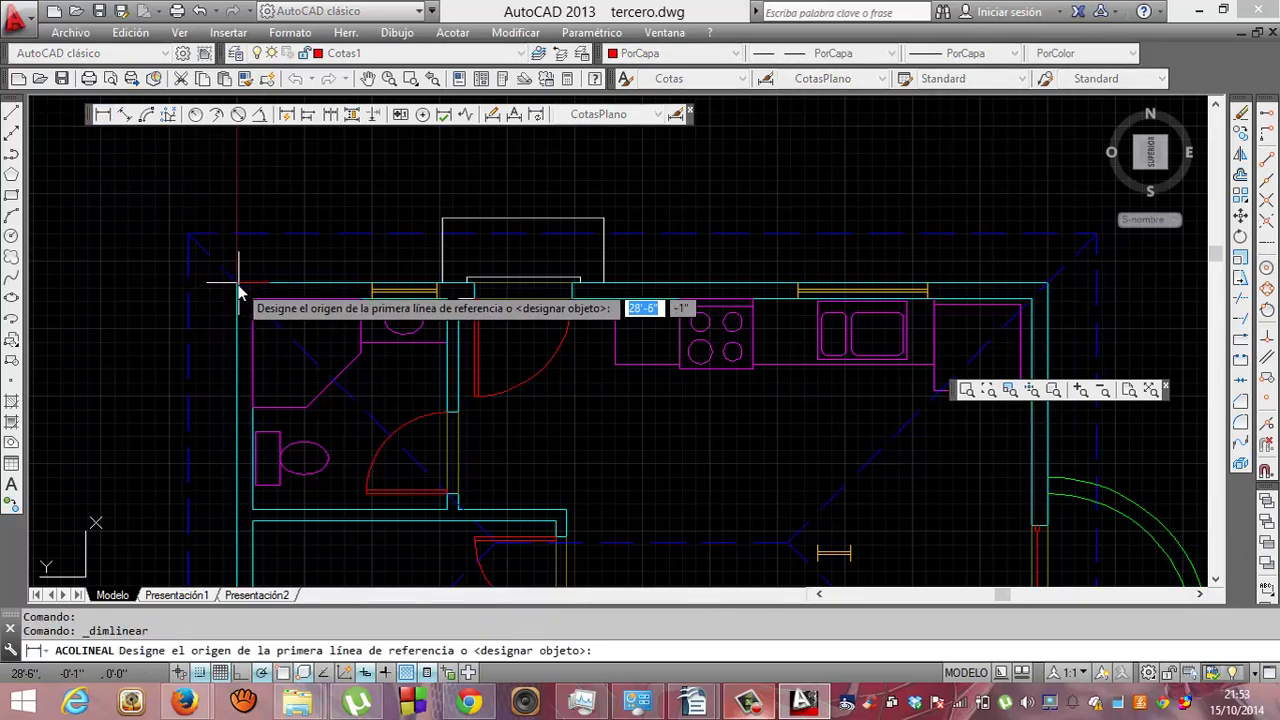
key("Escape")
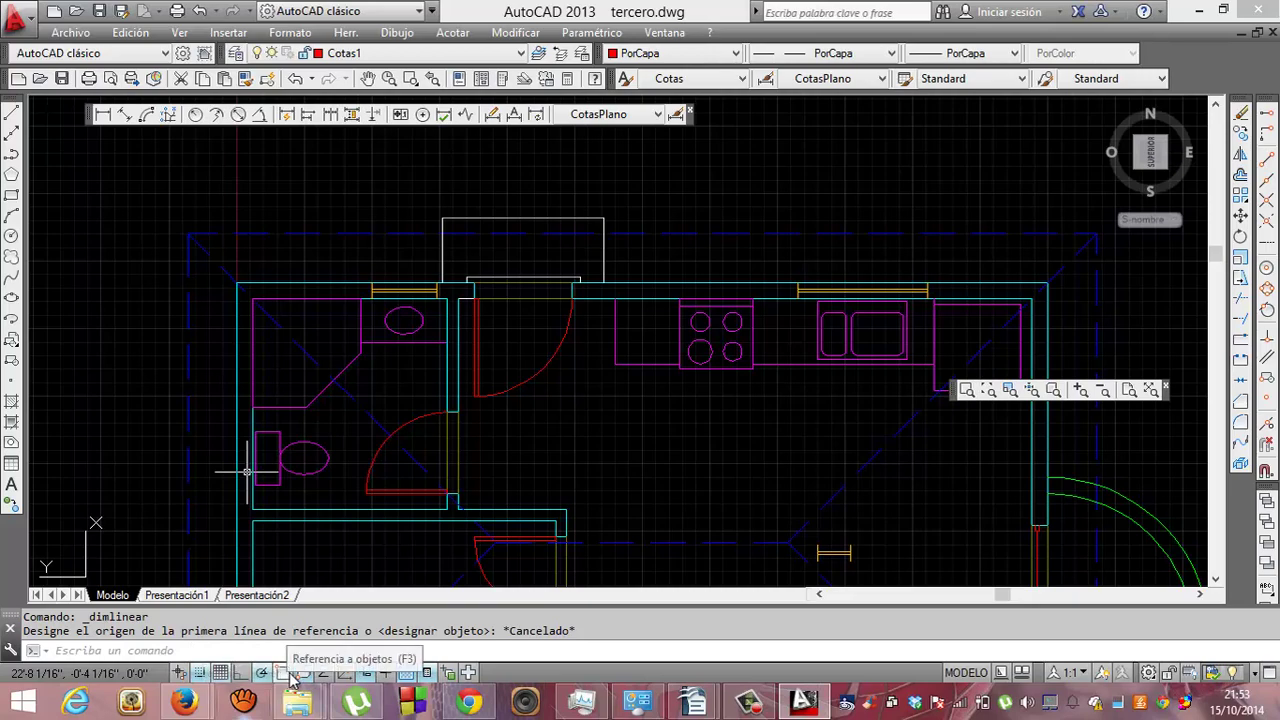
right_click(291, 676)
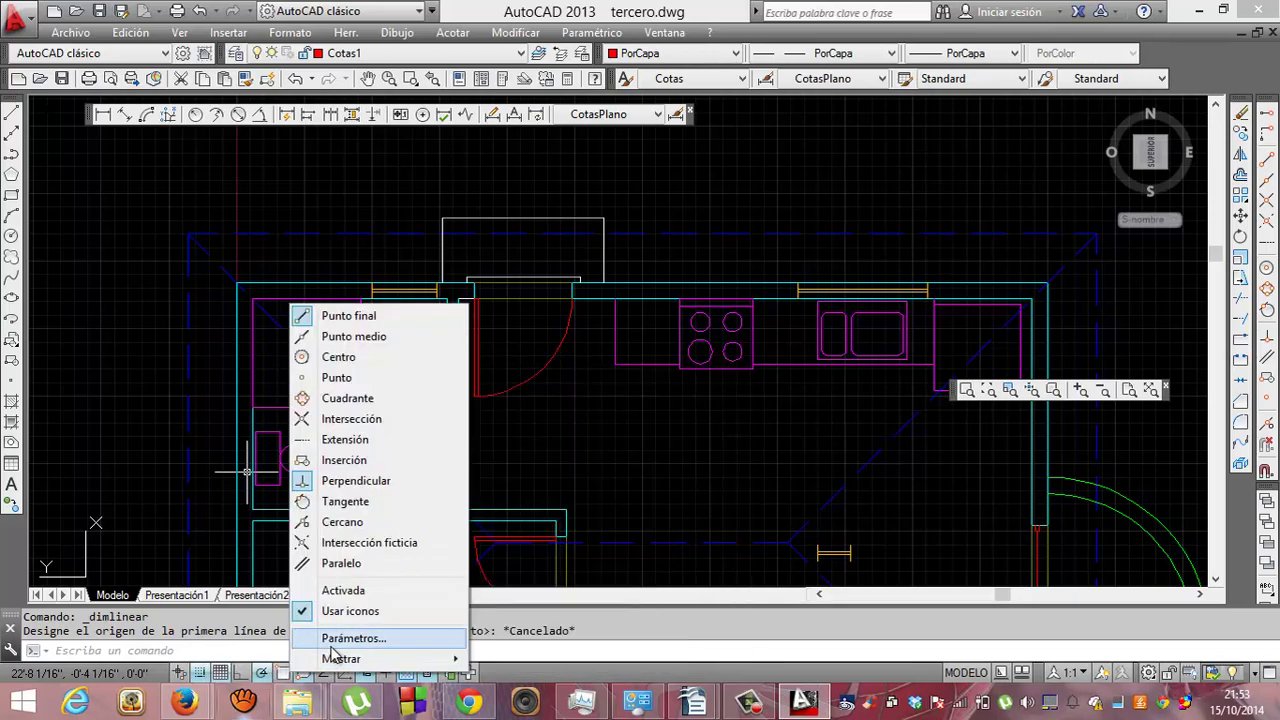
left_click(331, 644)
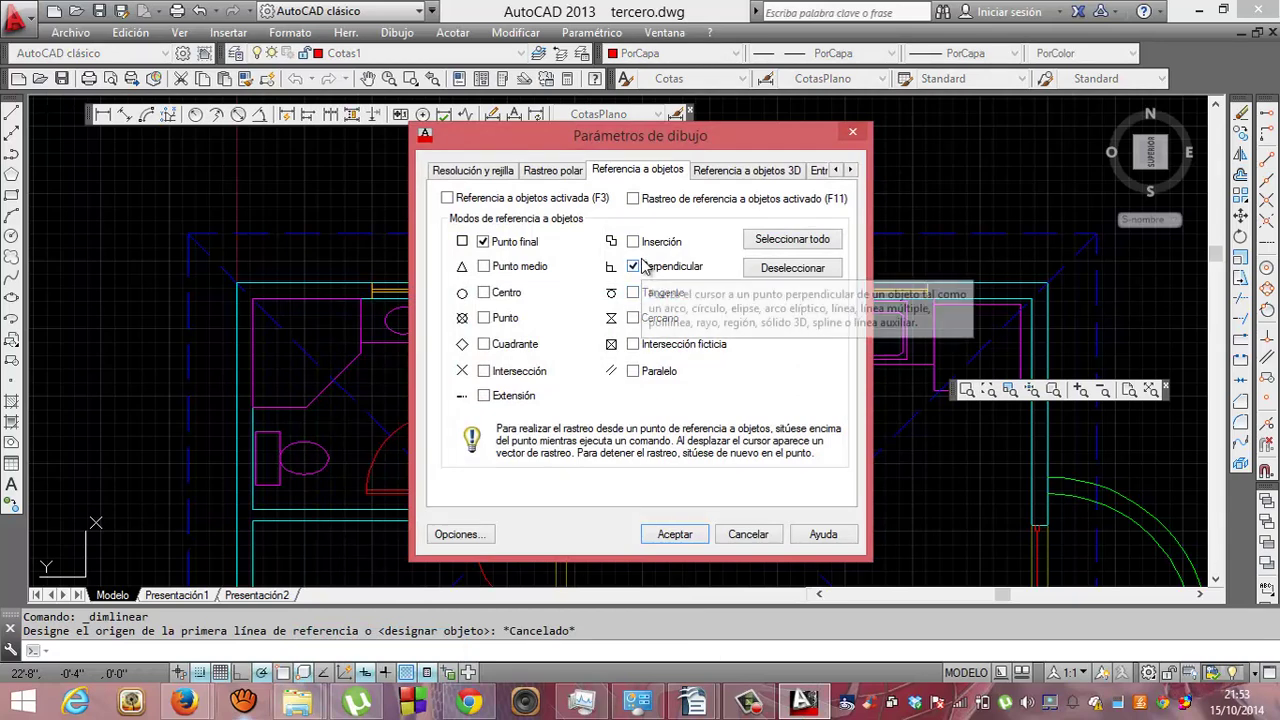
left_click(484, 266)
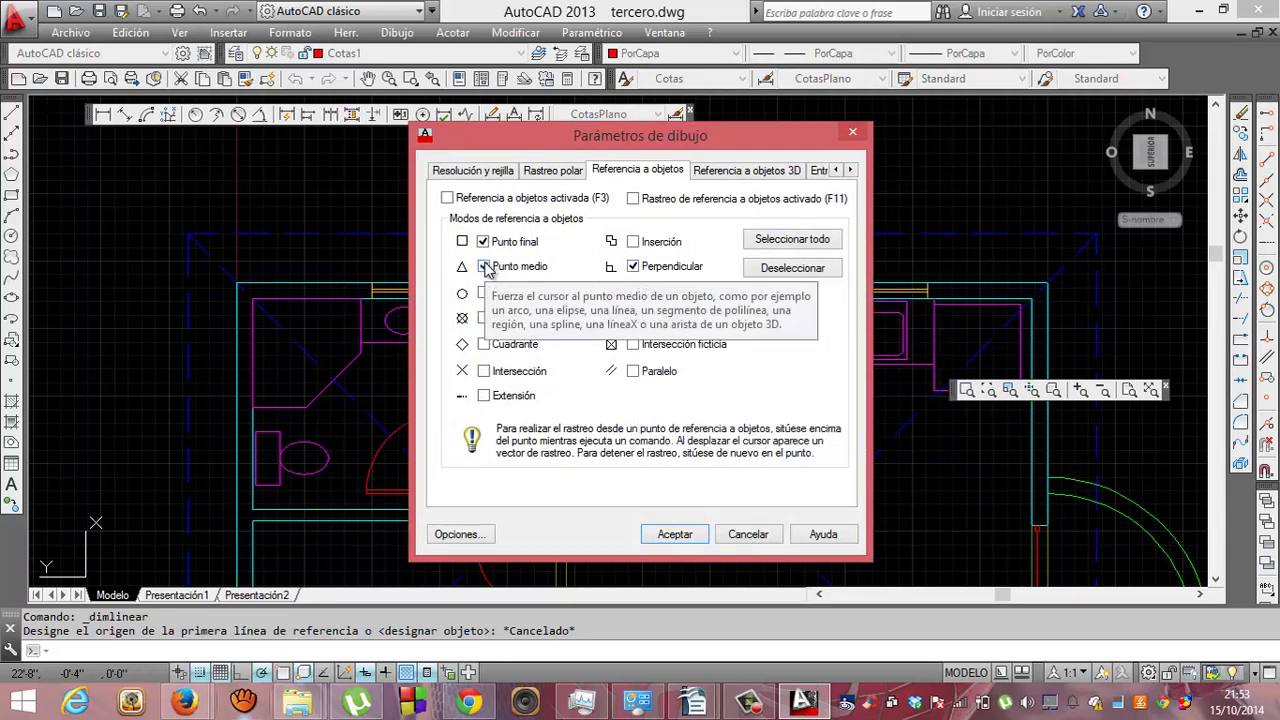
left_click(485, 268)
left_click(447, 198)
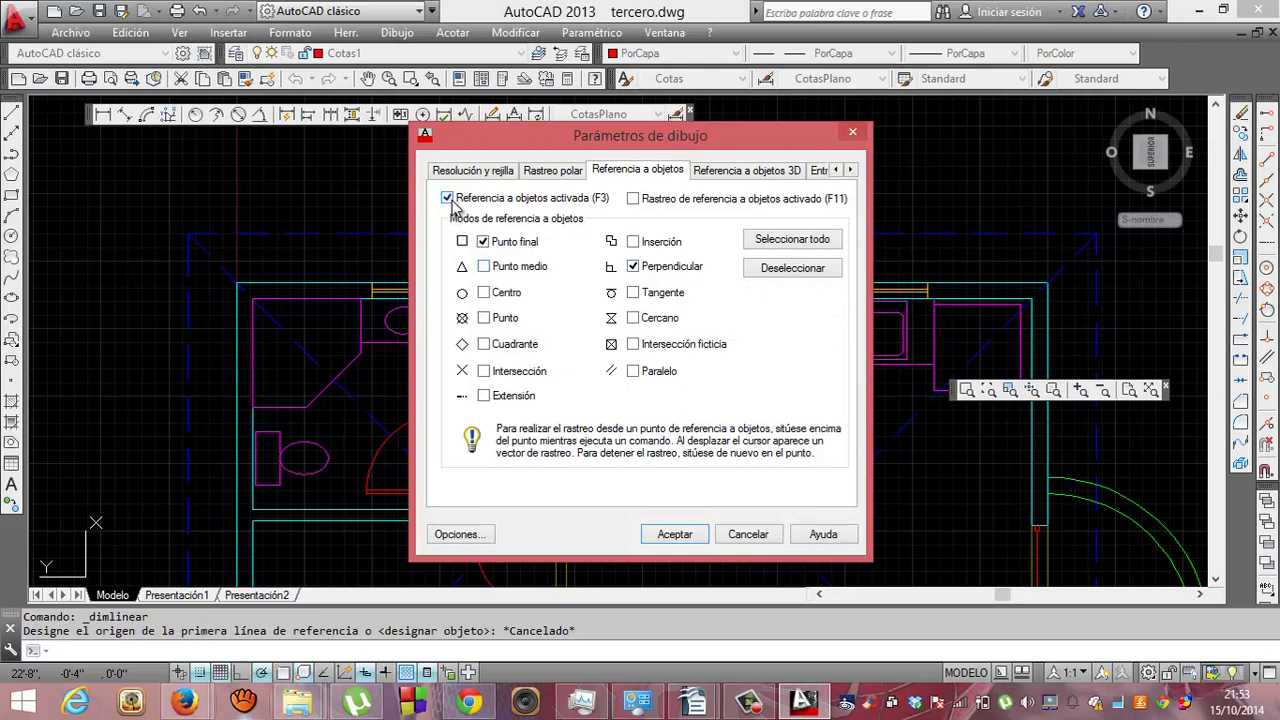
left_click(690, 540)
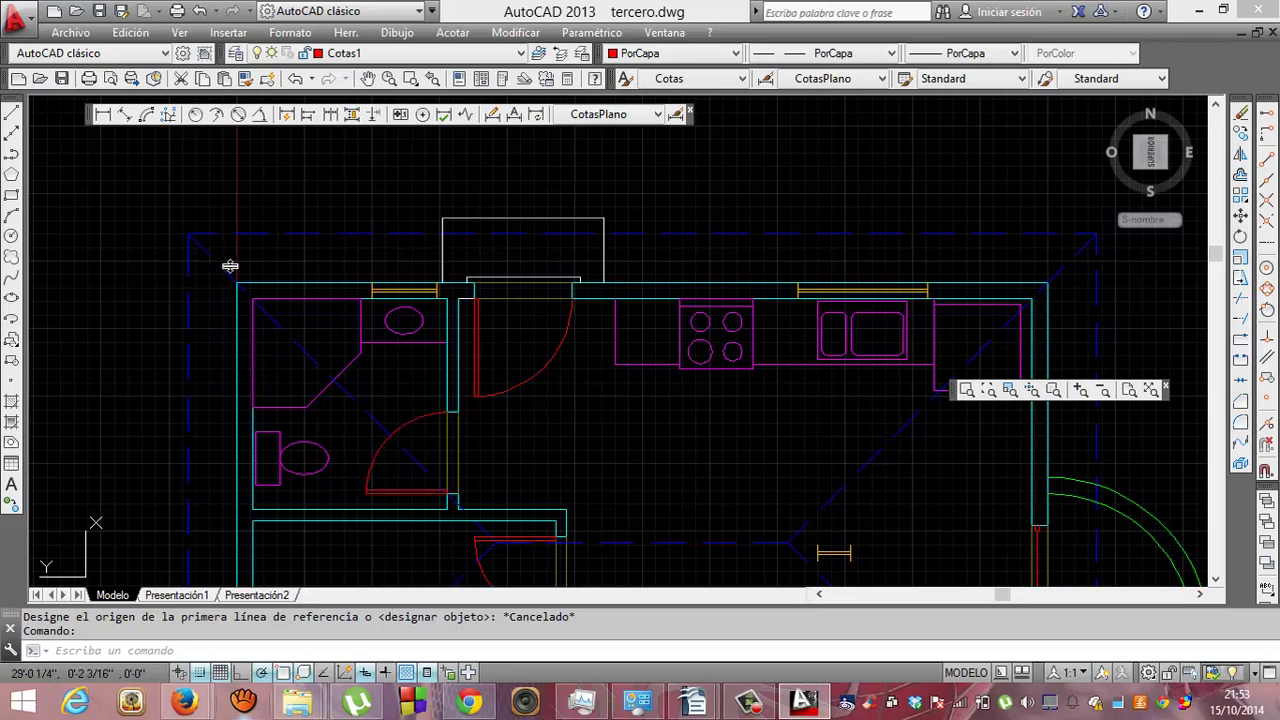
Dimension the top wall from the left corner to the bathroom partition, reading 6'-8", above the plan.
left_click(103, 114)
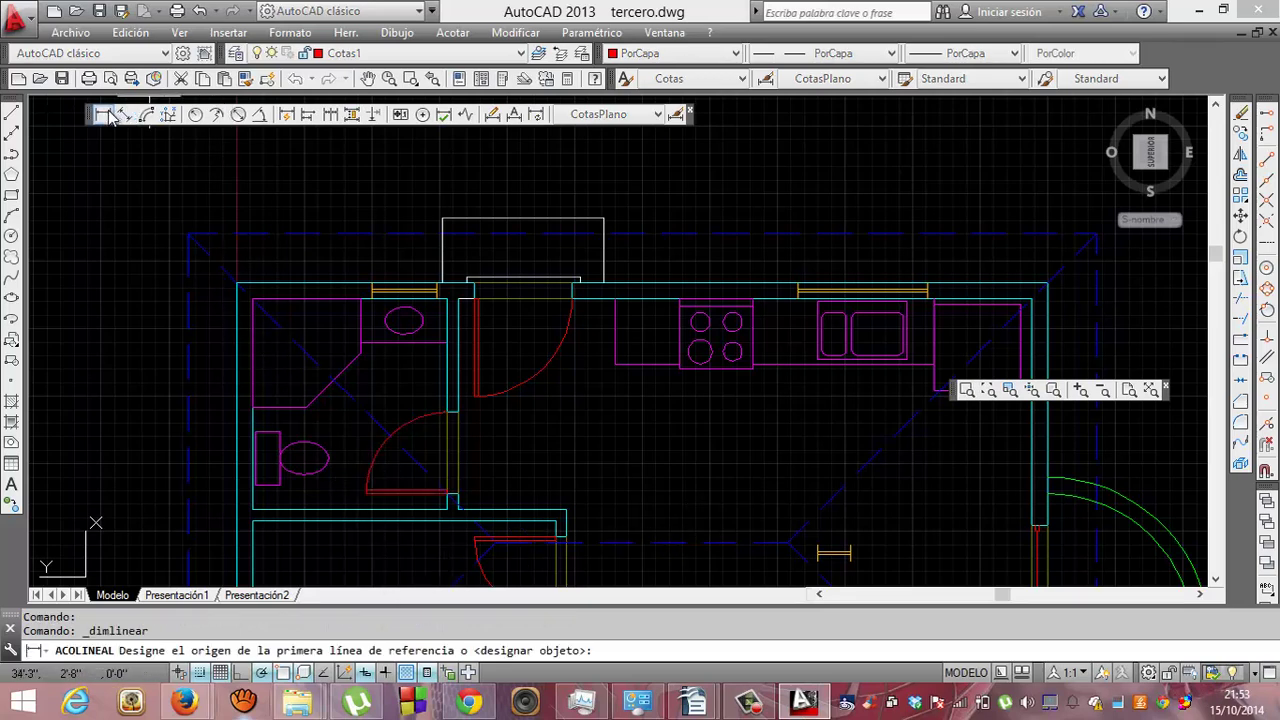
left_click(236, 284)
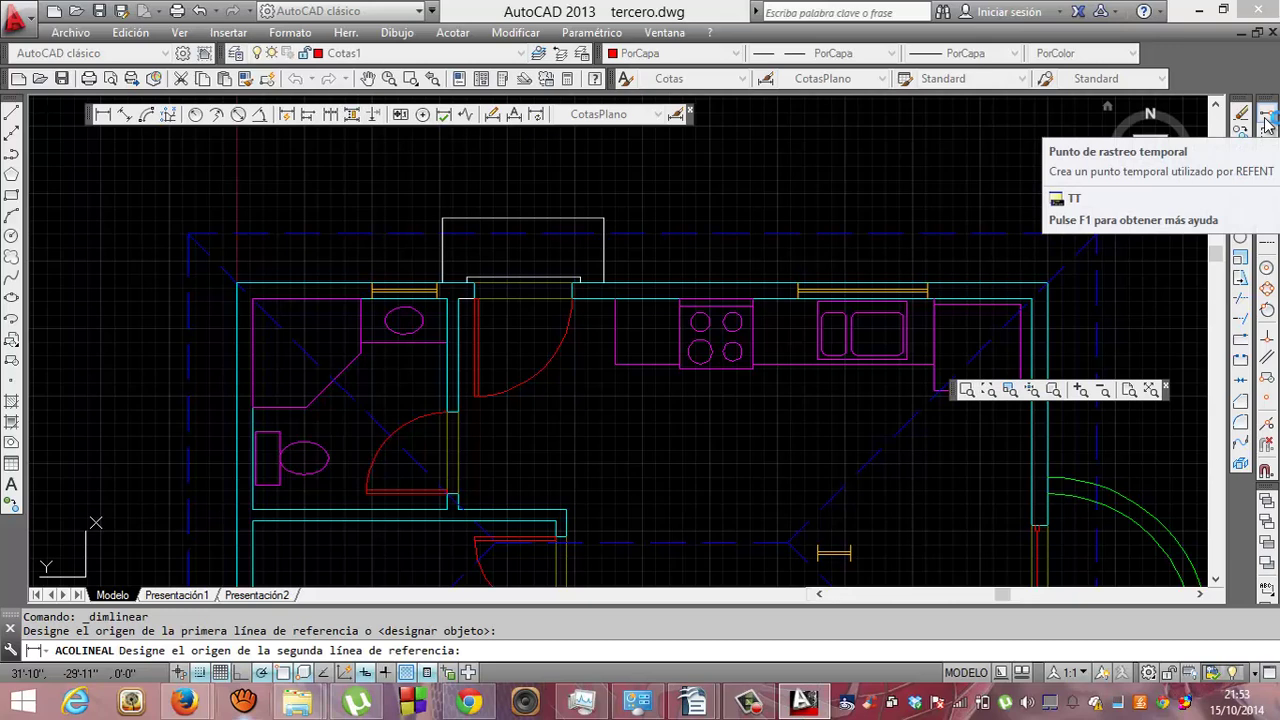
left_click(1266, 121)
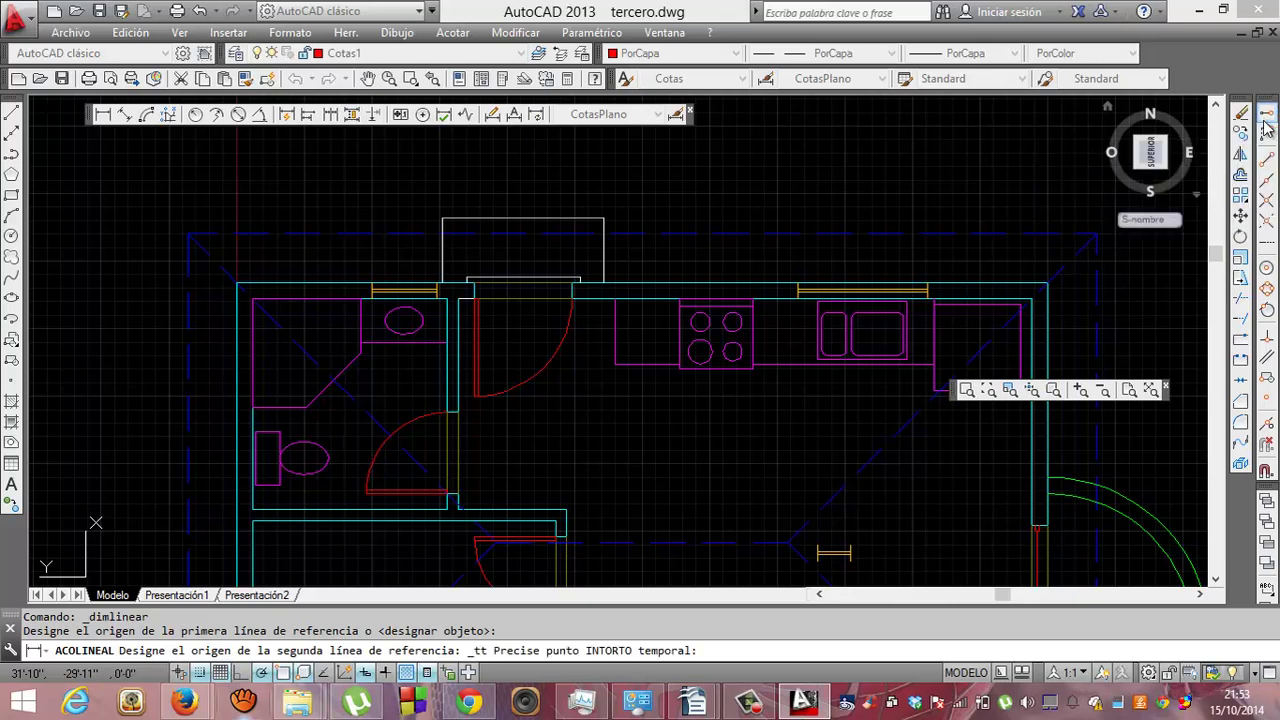
left_click(1268, 186)
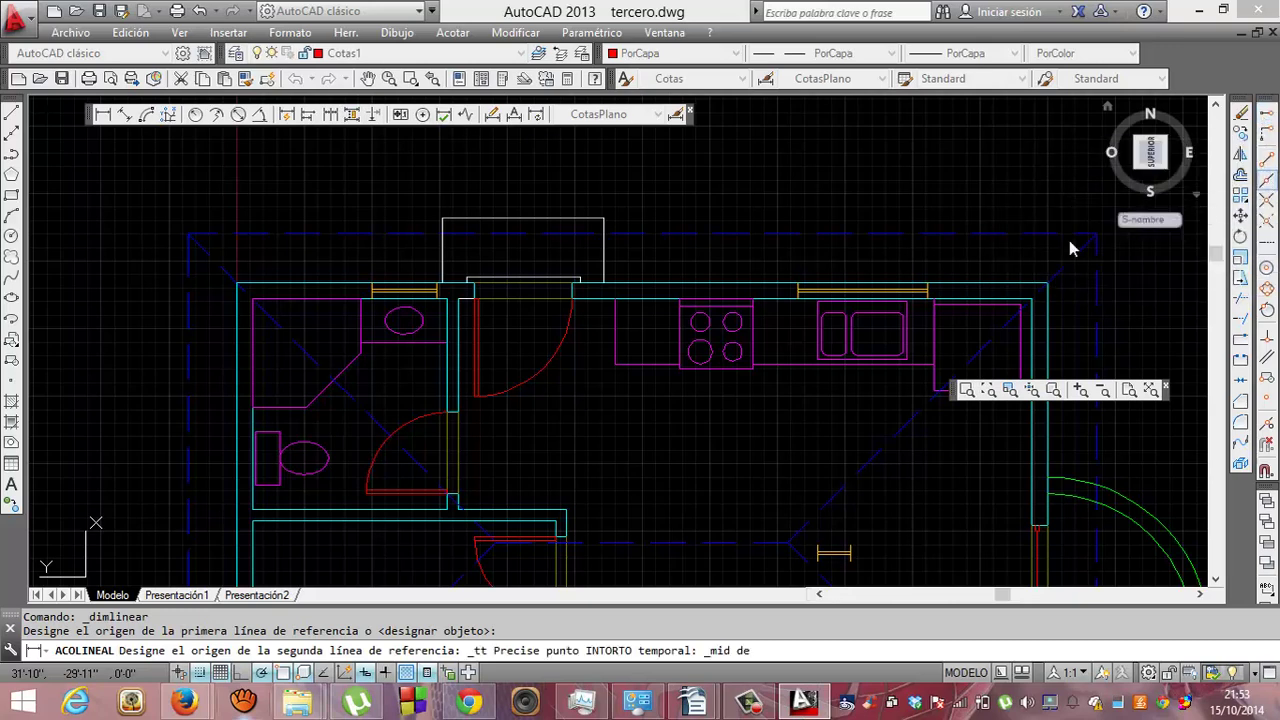
left_click(452, 412)
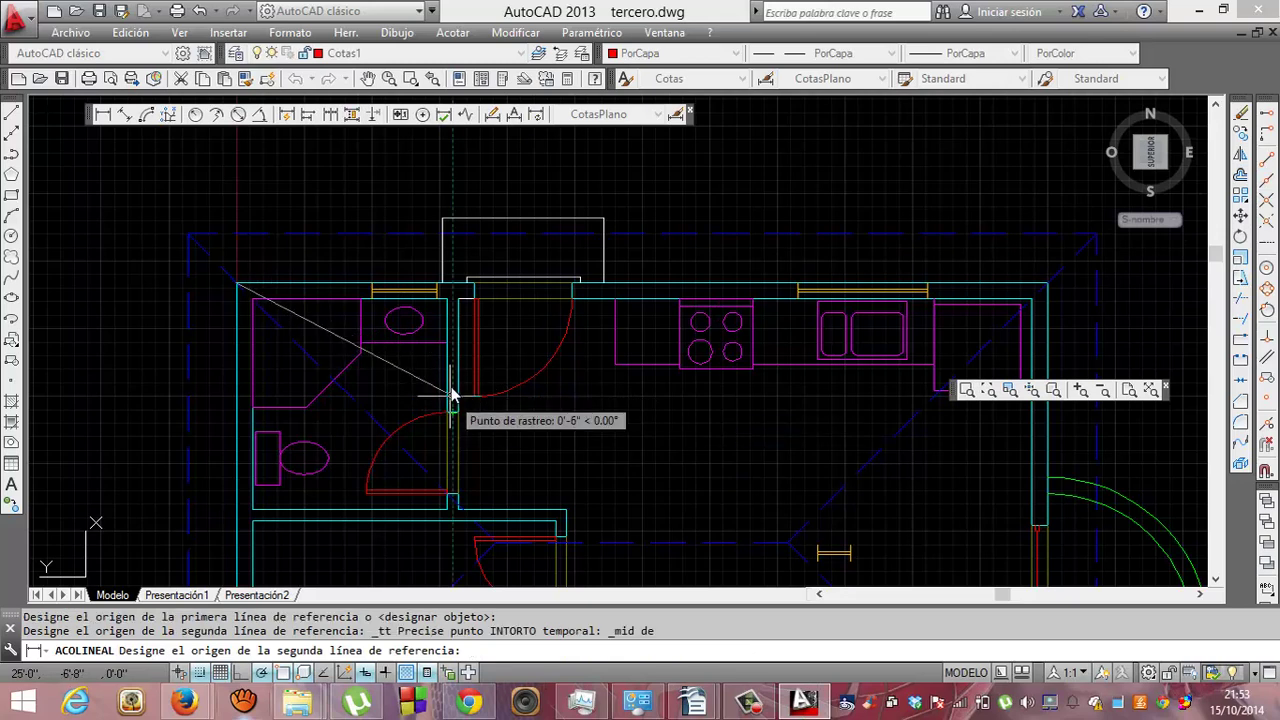
left_click(452, 290)
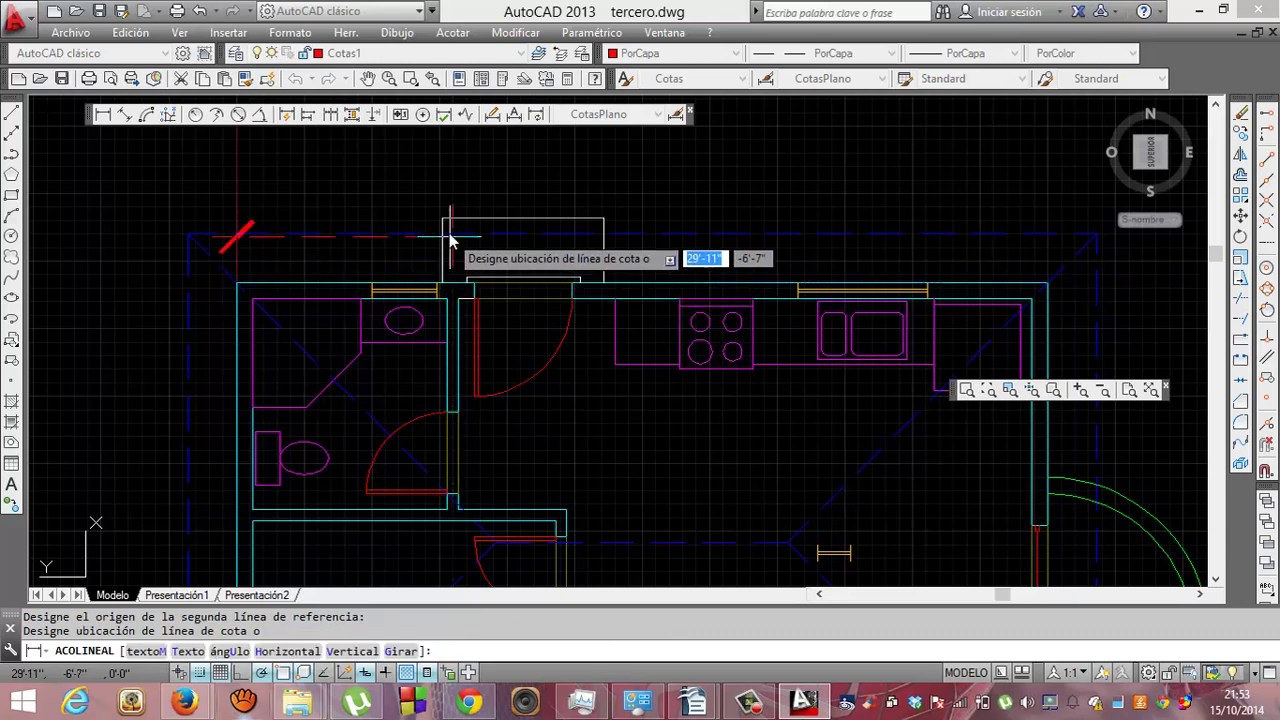
left_click(437, 160)
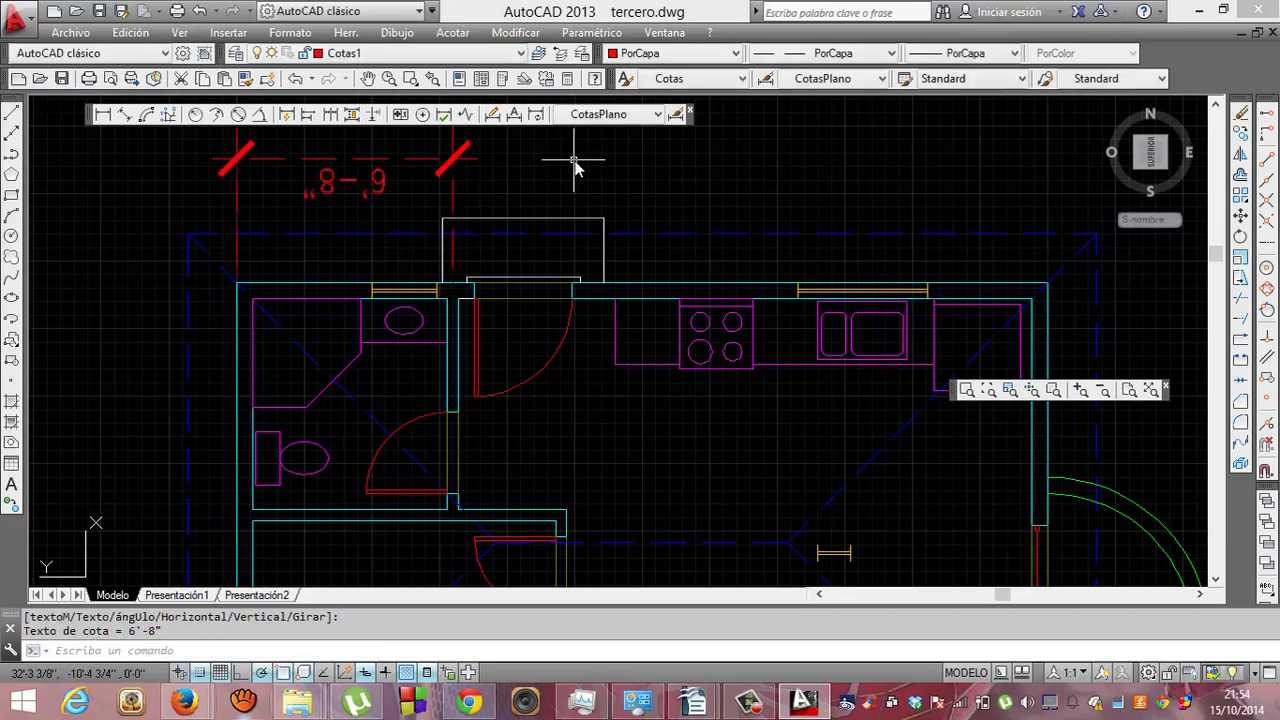
left_click(450, 168)
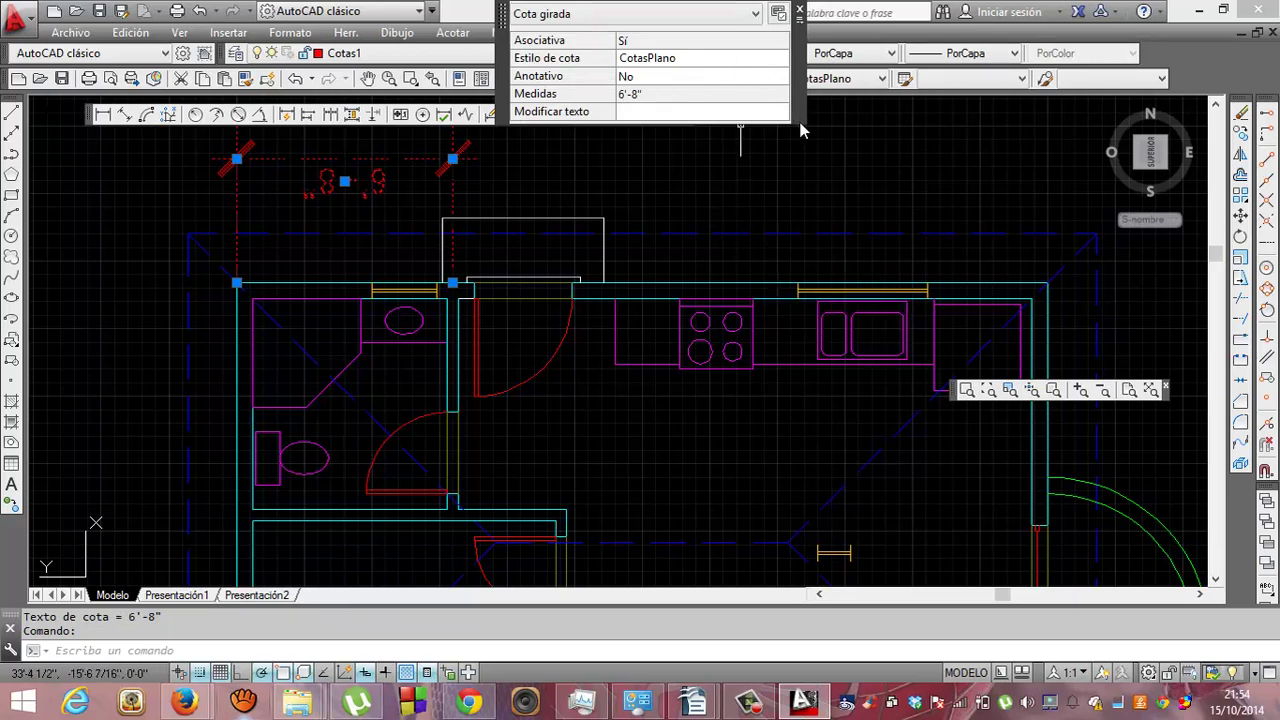
Check the dimension's object type in quick properties and open their customisation settings.
left_click(754, 15)
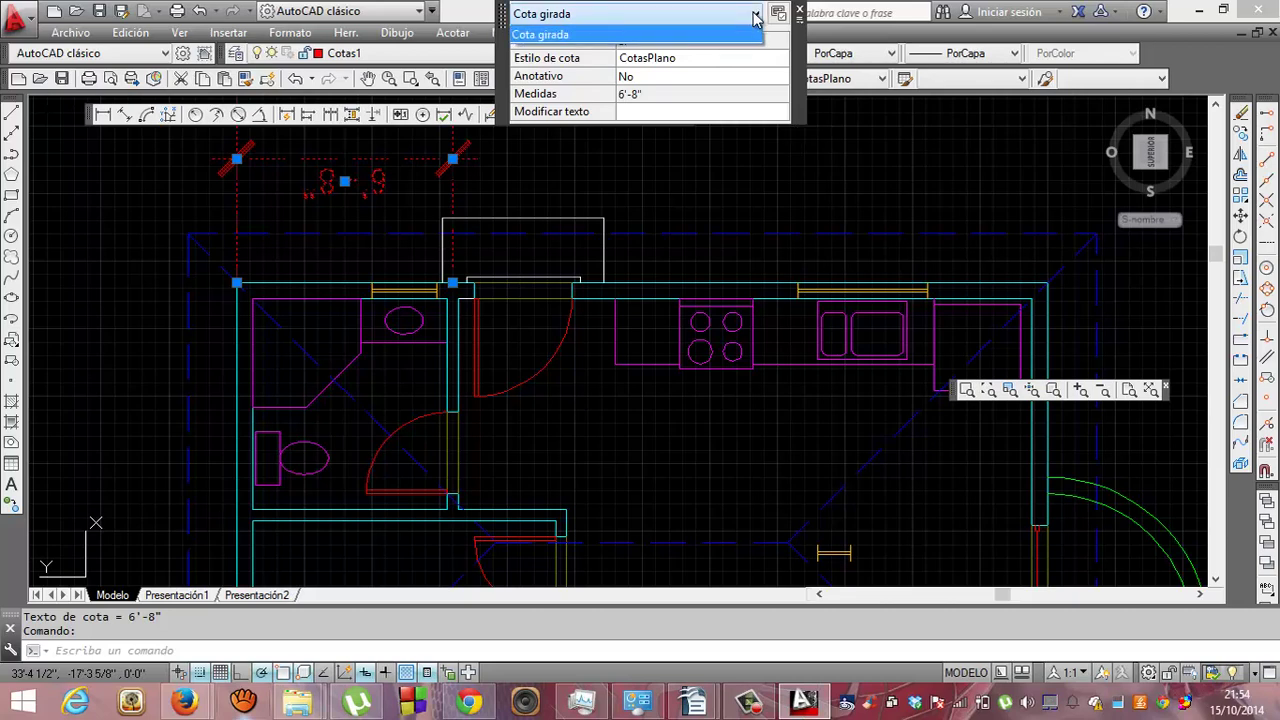
left_click(754, 15)
left_click(754, 15)
left_click(754, 15)
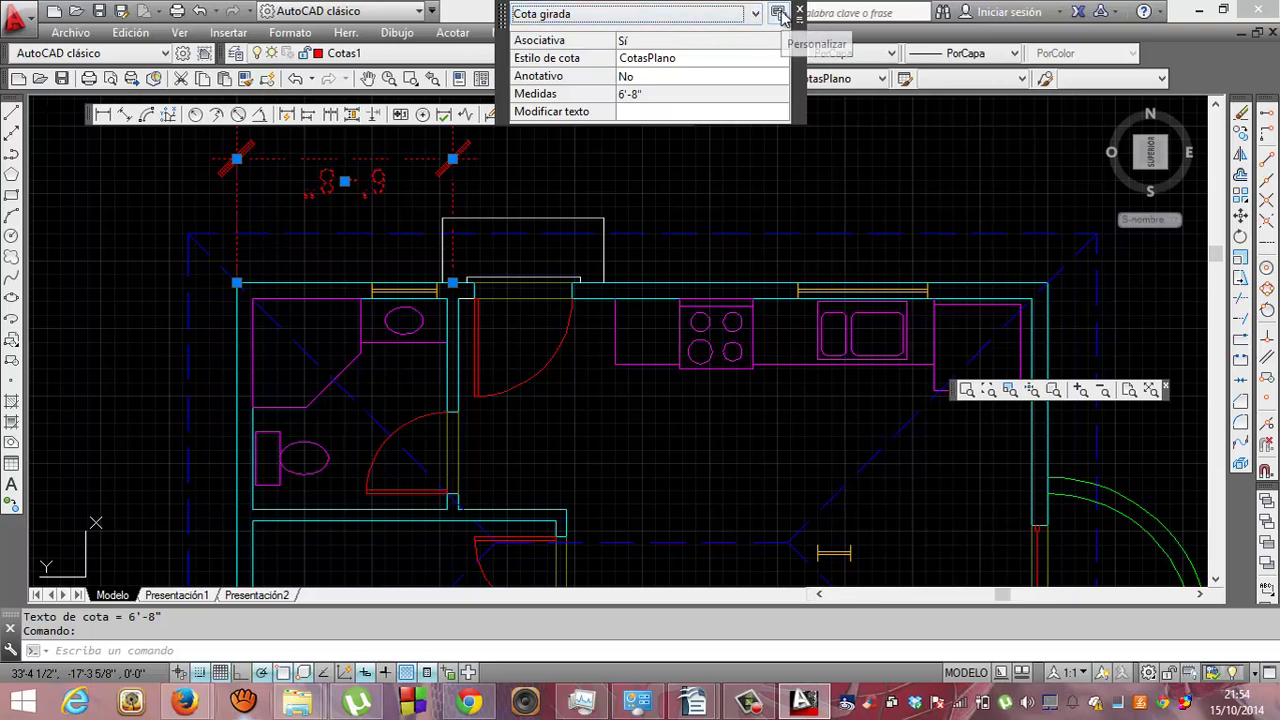
left_click(778, 13)
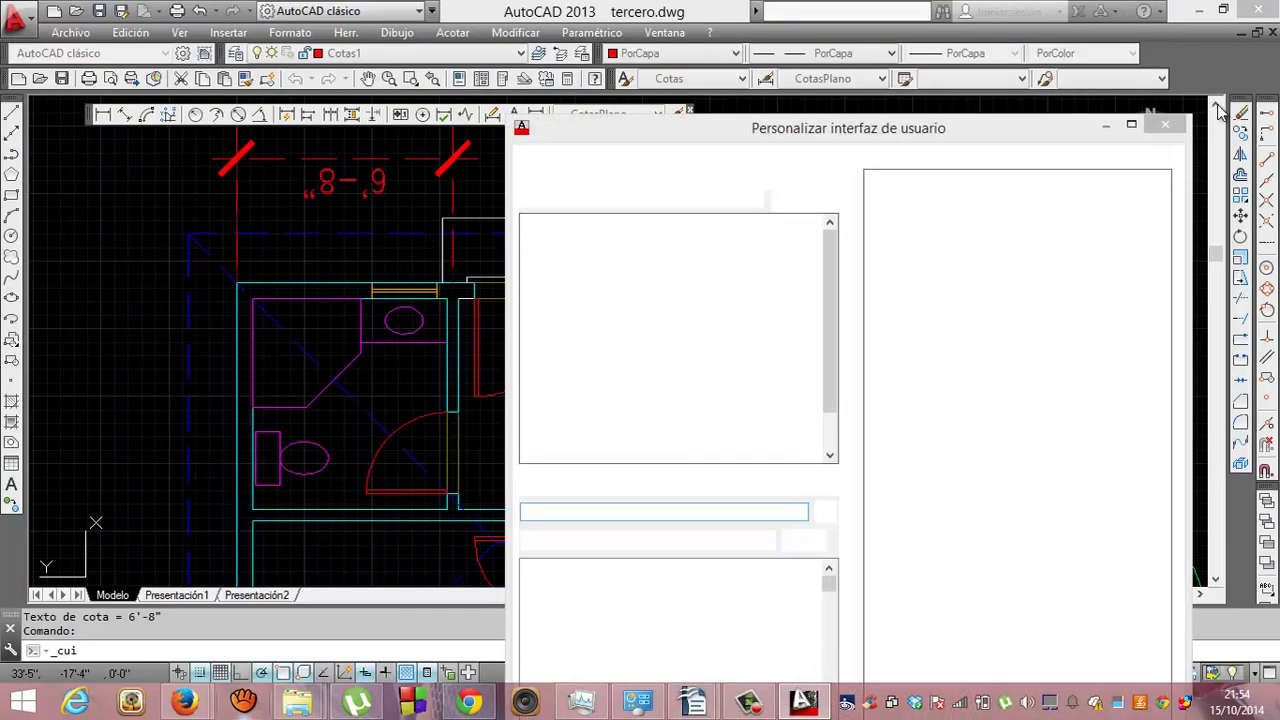
Close the customisation window discarding unsaved changes, and reselect the top 6'-8" dimension.
left_click(1184, 128)
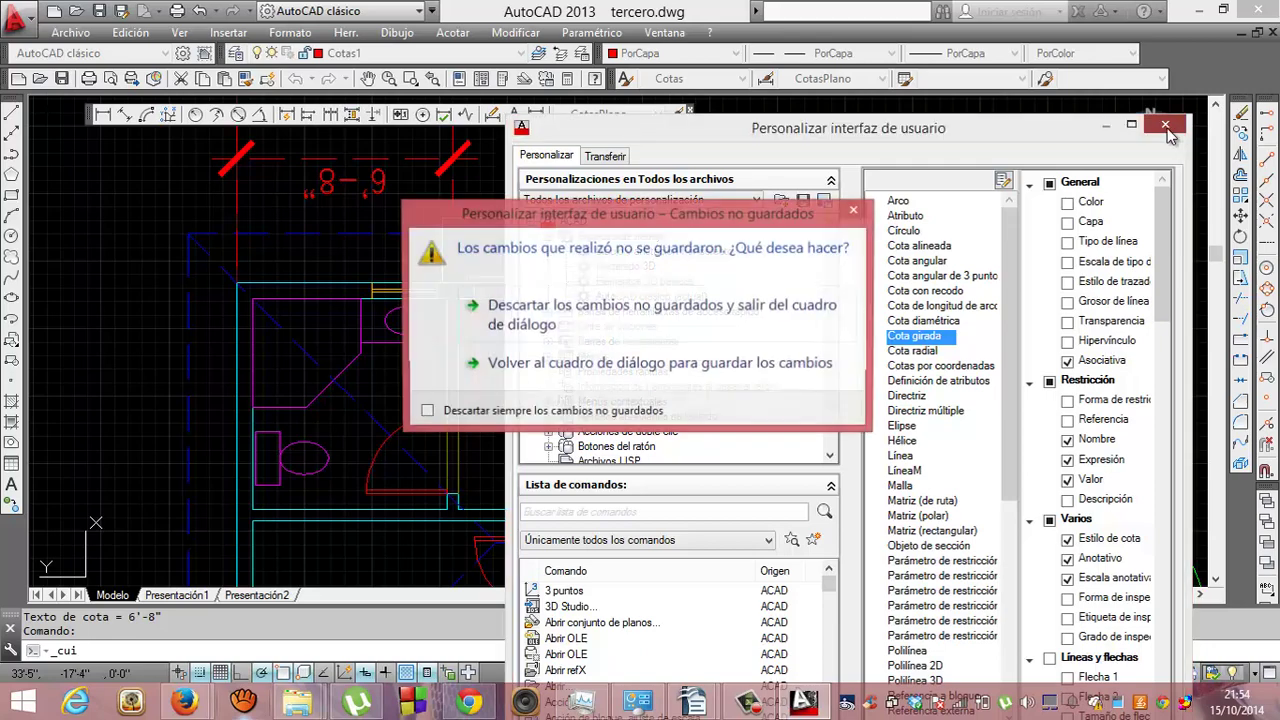
left_click(655, 323)
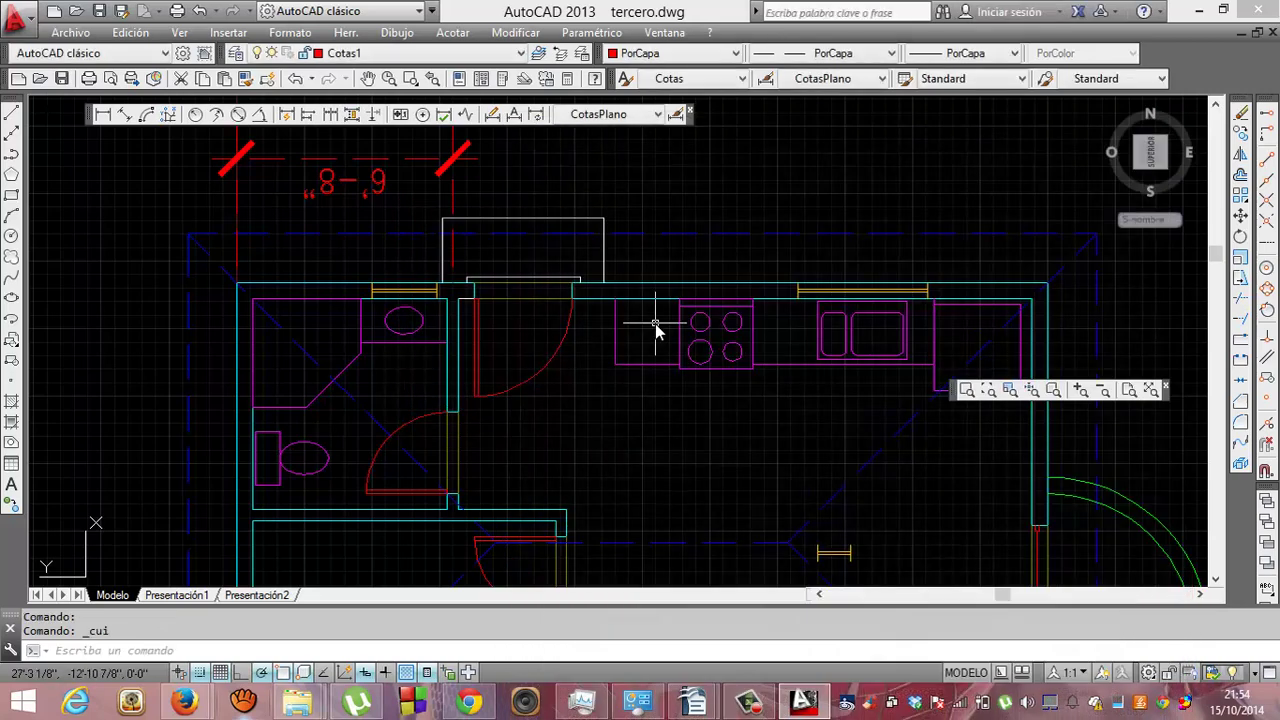
left_click(446, 168)
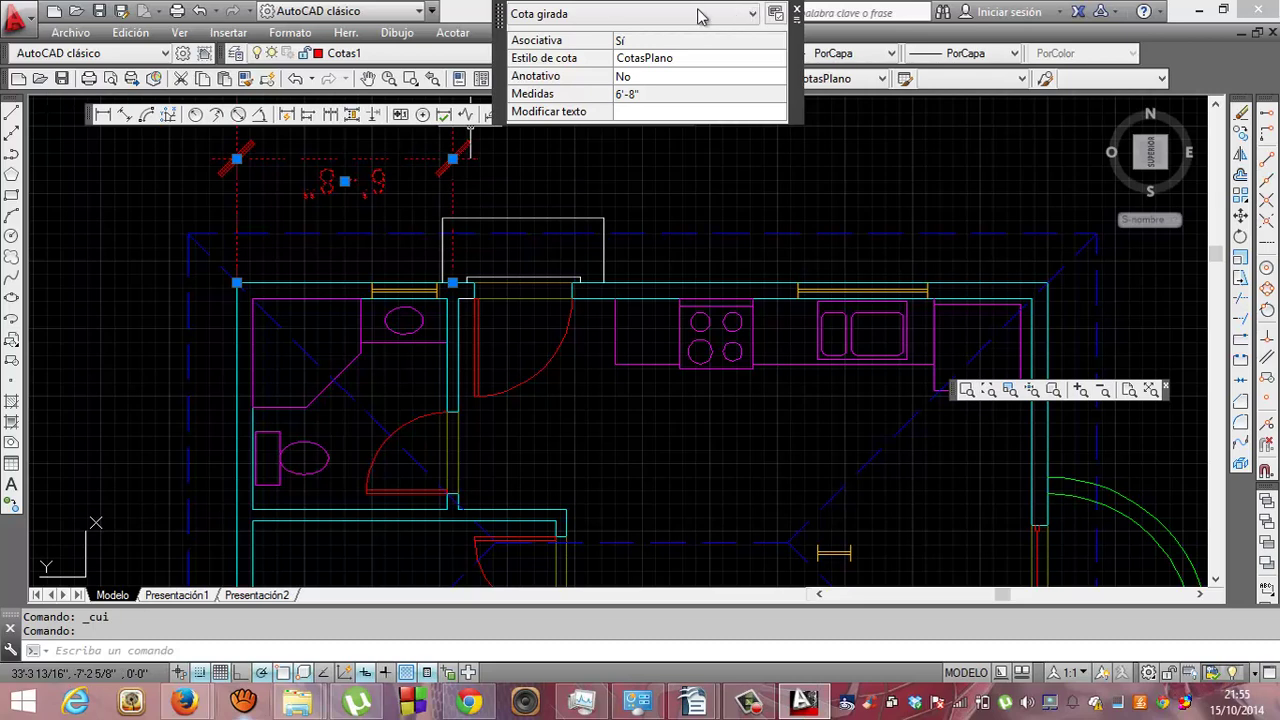
Stretch the 6'-8" dimension's left extension point and reset its text to the default position.
left_click(238, 166)
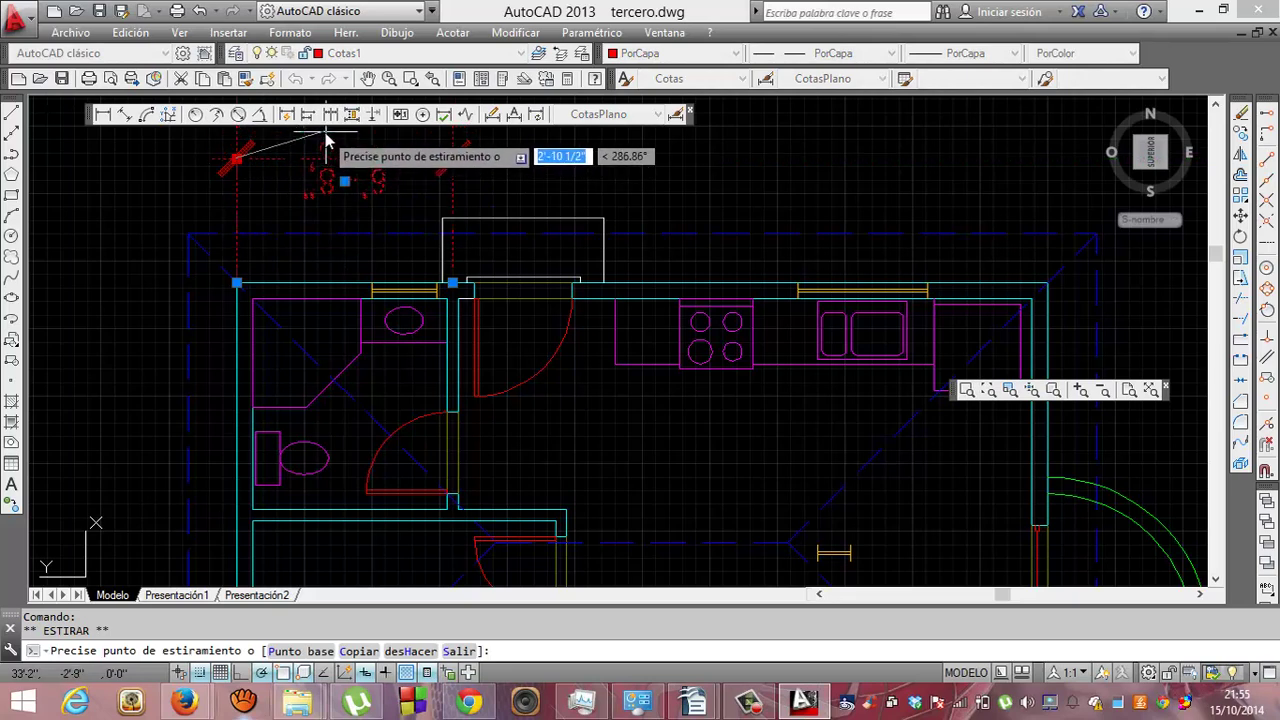
left_click(316, 193)
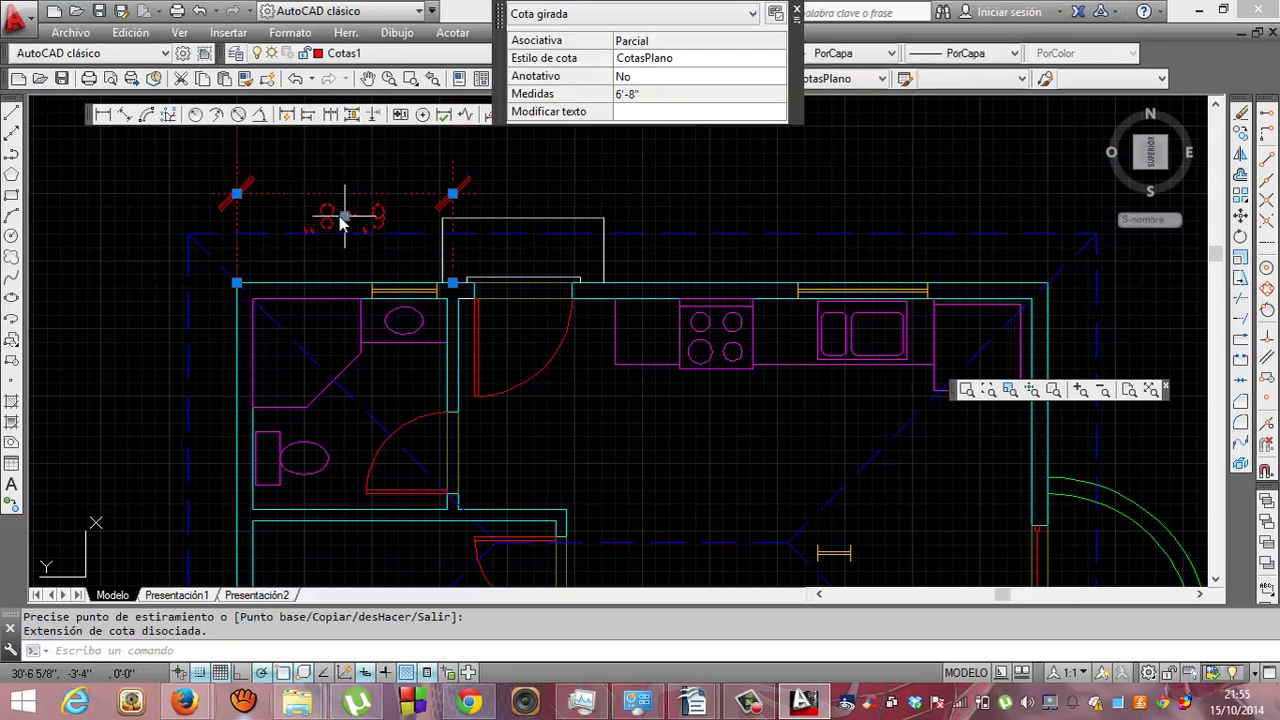
left_click(345, 216)
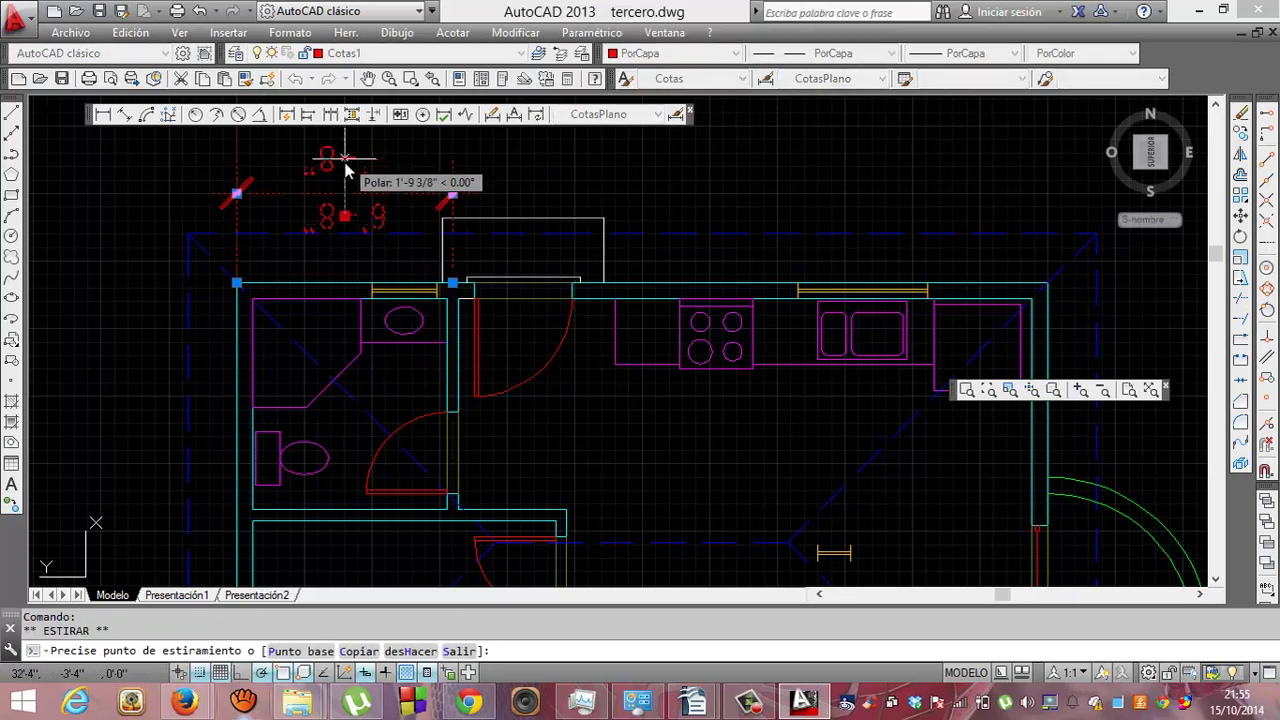
right_click(345, 170)
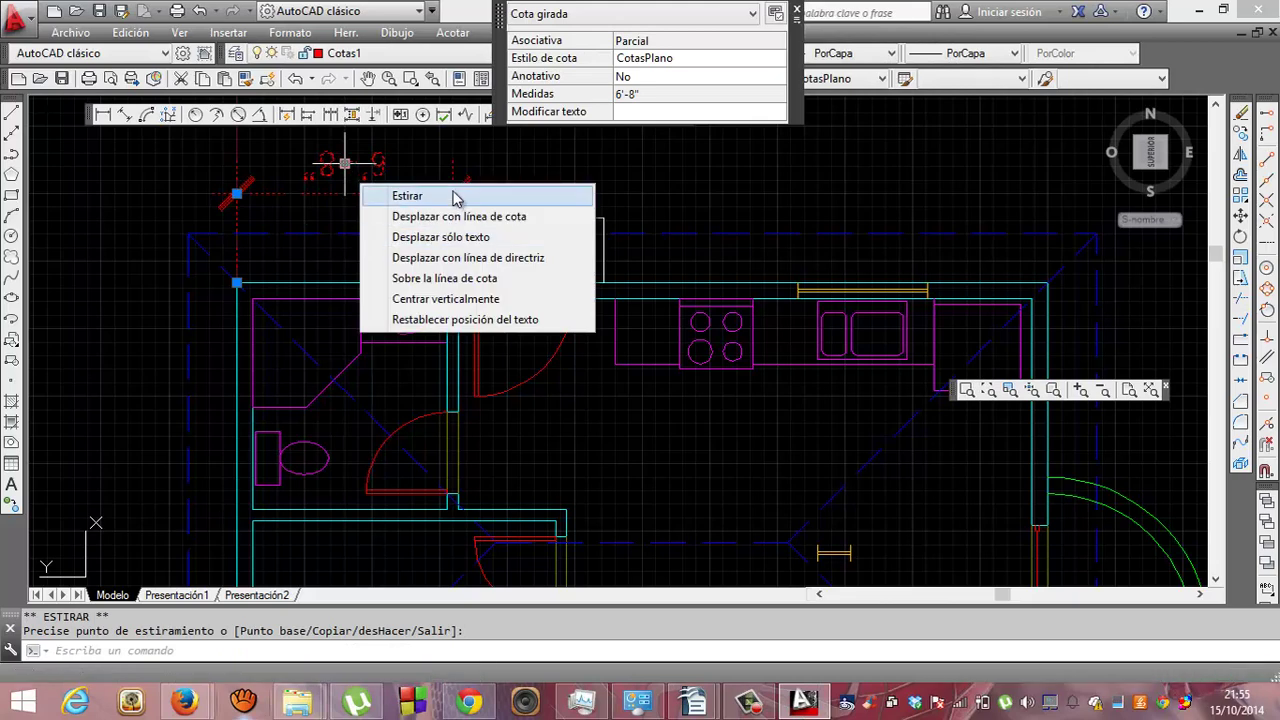
left_click(440, 319)
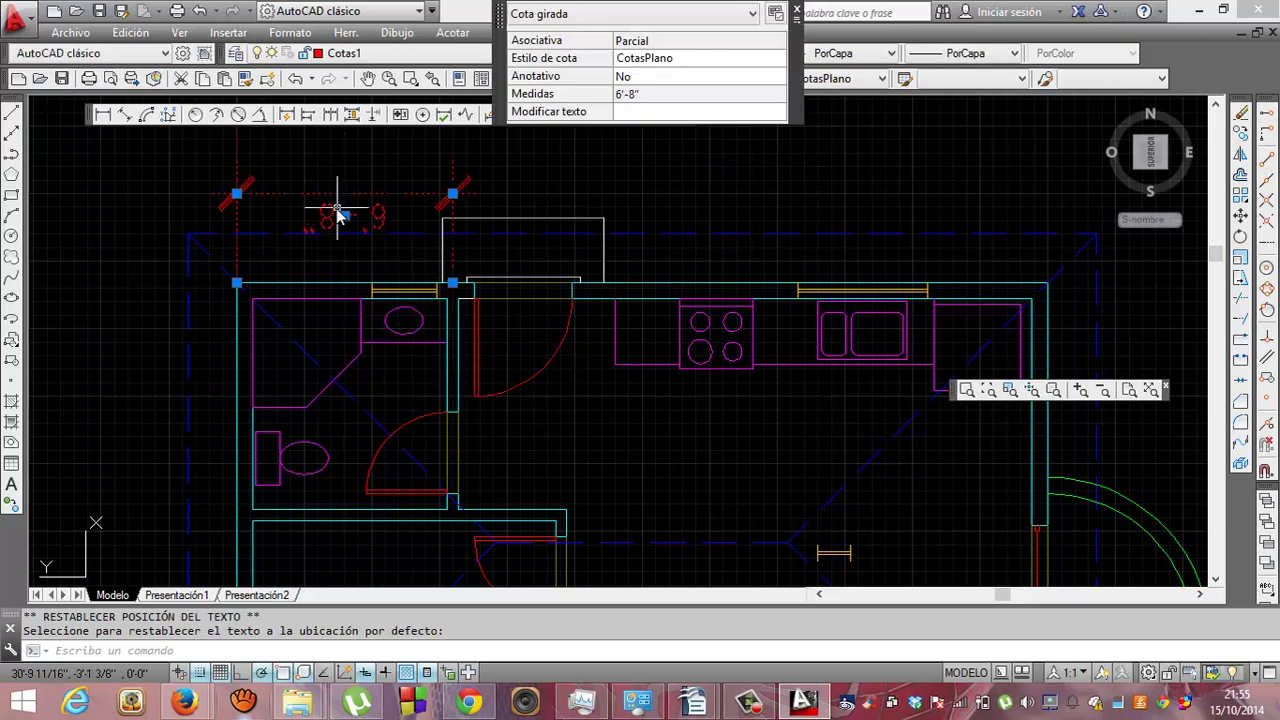
Place a trial 5'-0" linear dimension from the wall corner, then undo it.
left_click(104, 115)
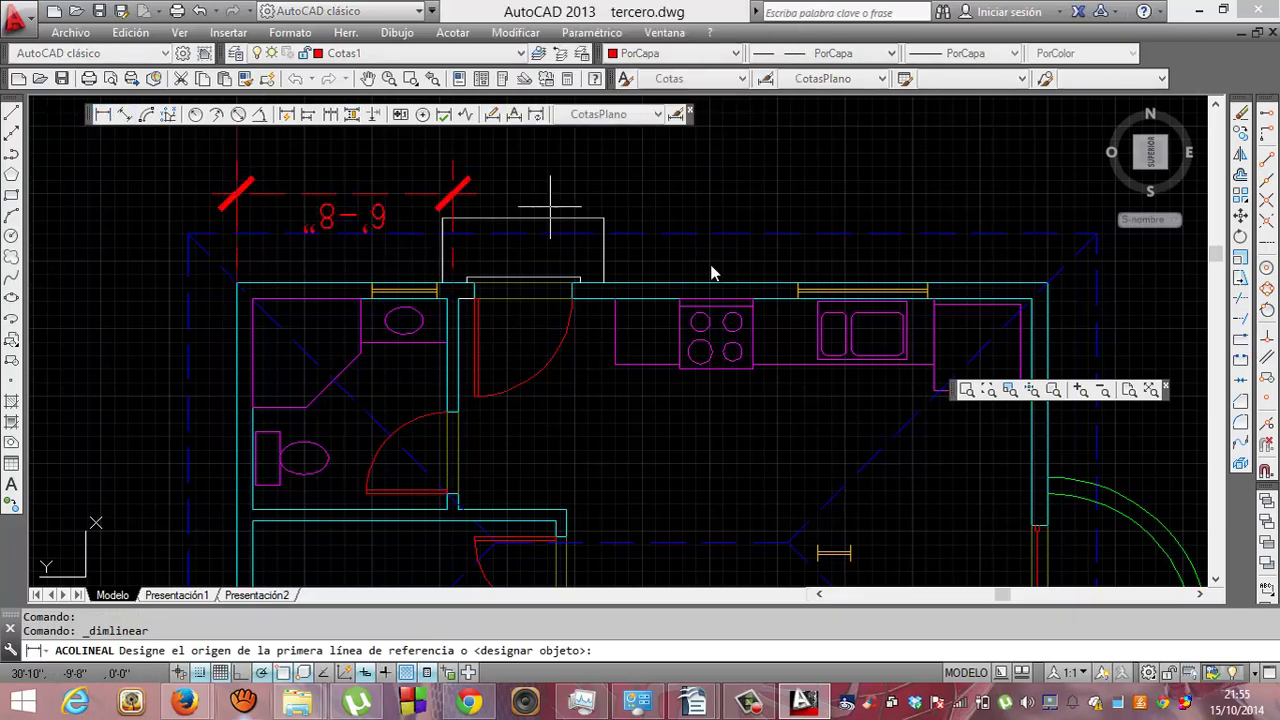
left_click(442, 218)
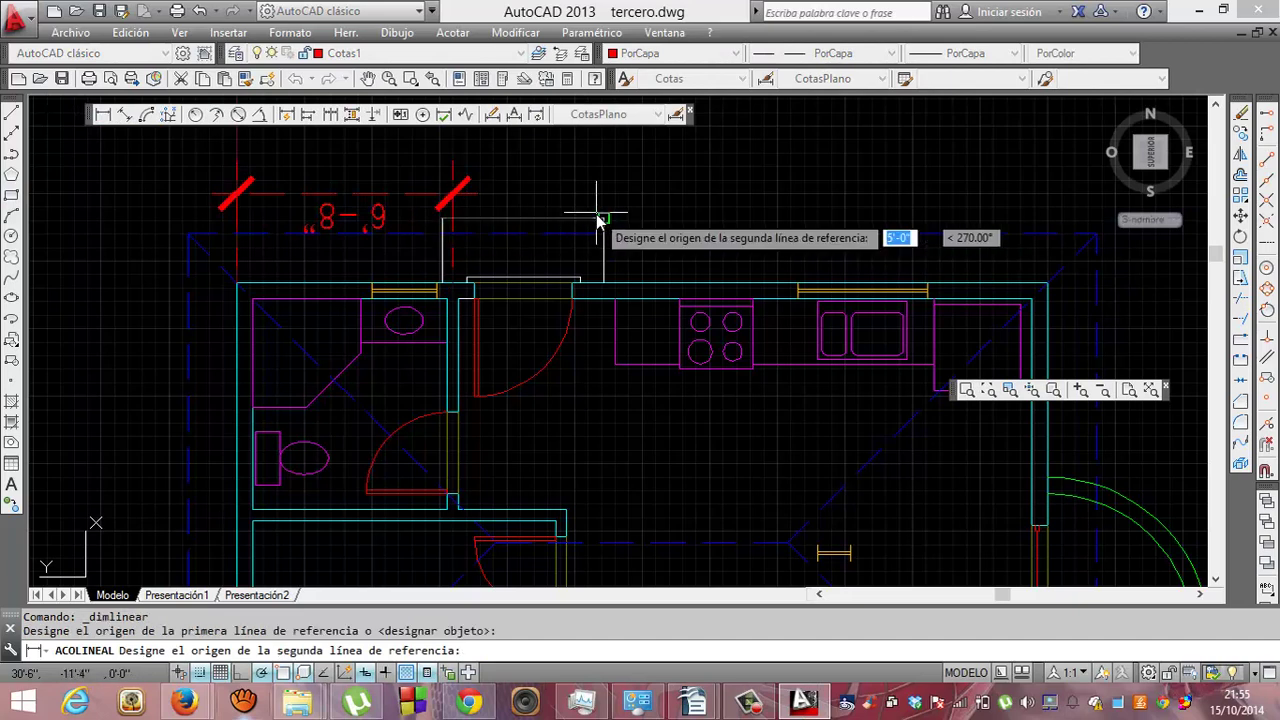
left_click(596, 200)
left_click(586, 150)
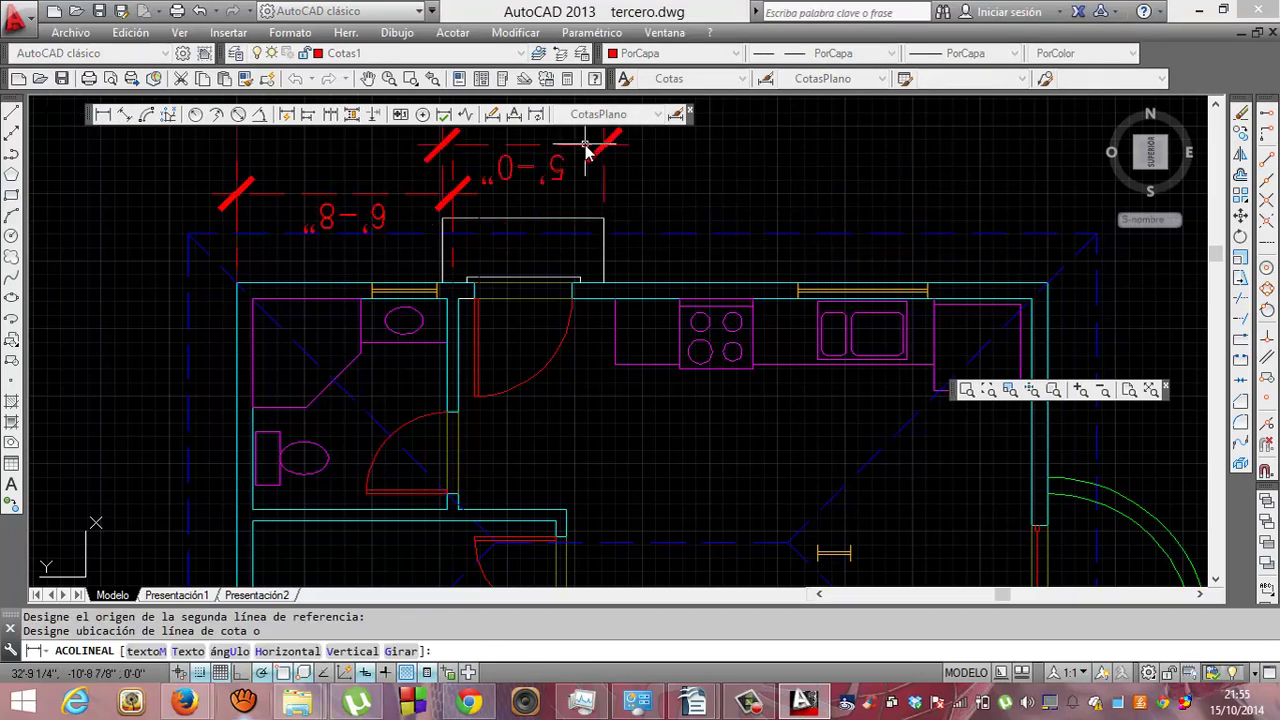
key("ctrl+z")
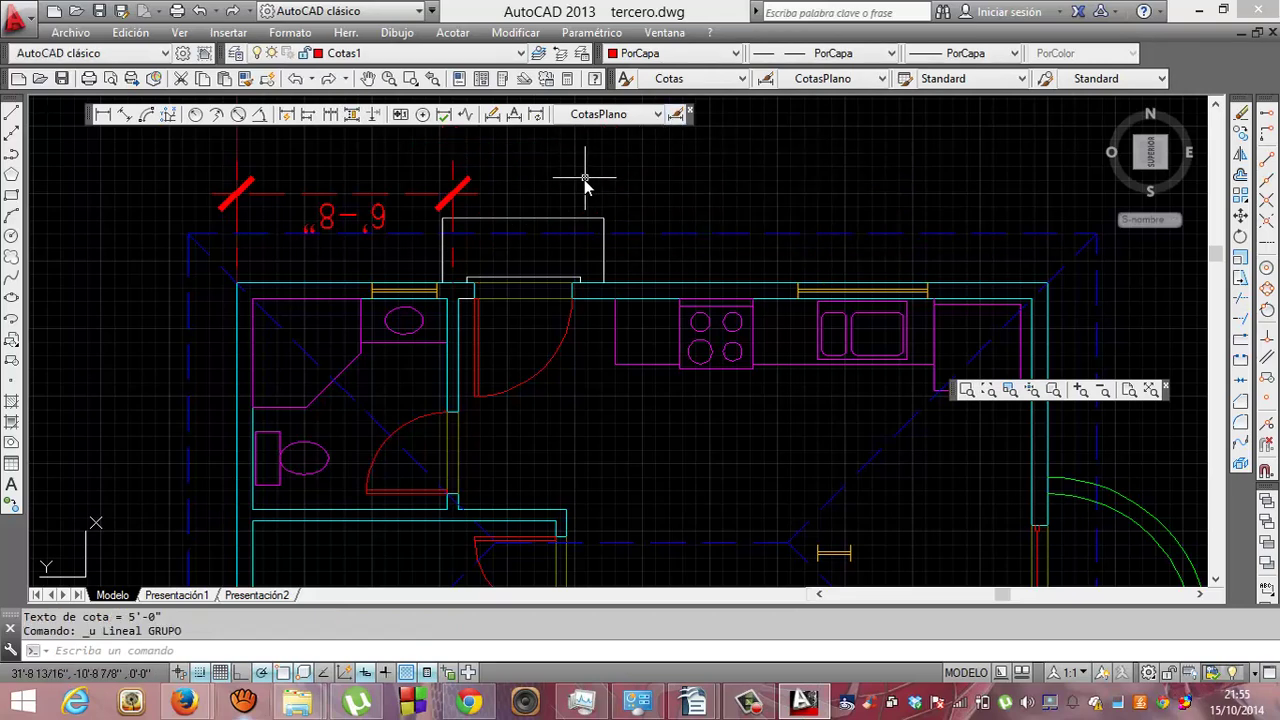
Redraw the 5'-0" dimension from the right corner to the 6'-8" end, above the plan.
left_click(102, 116)
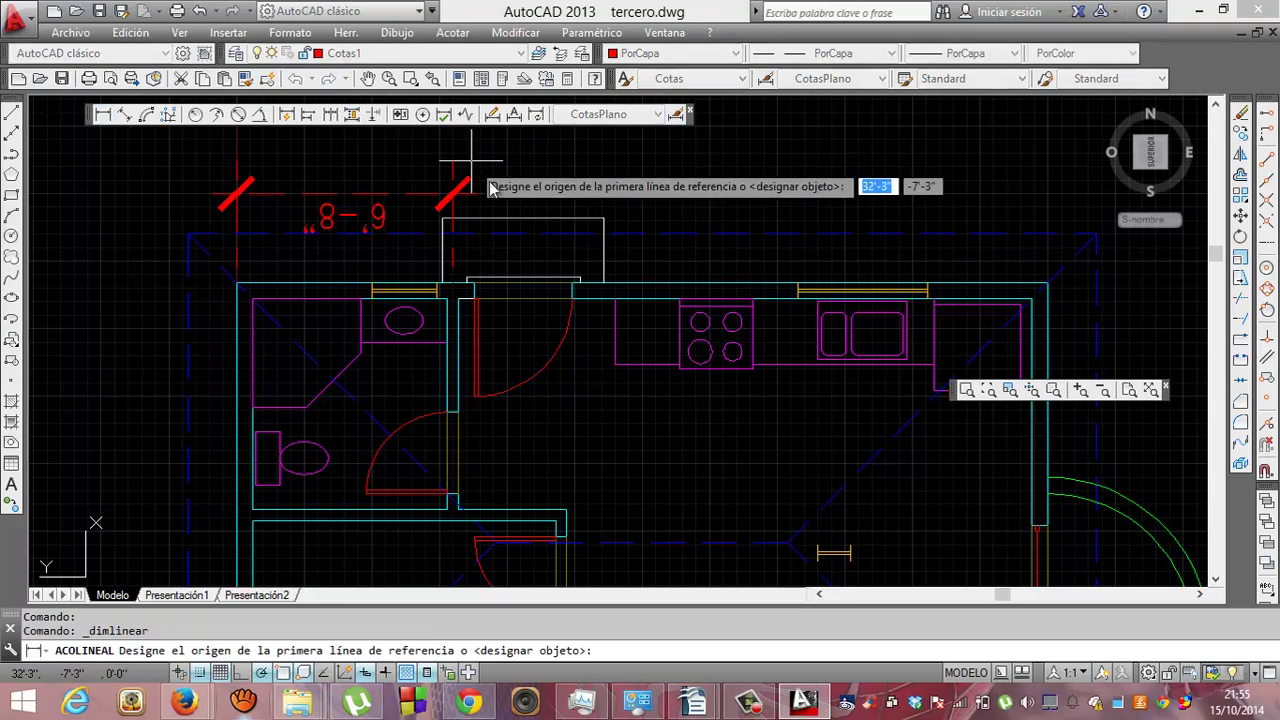
left_click(604, 218)
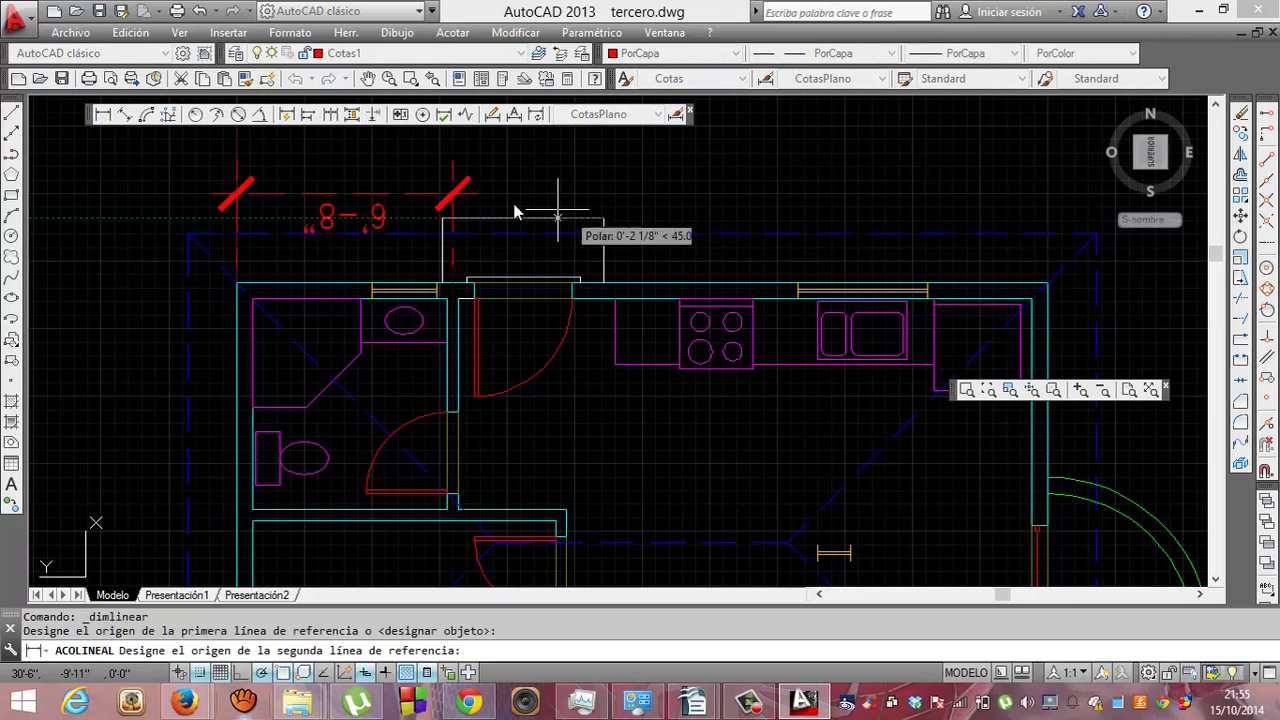
left_click(442, 218)
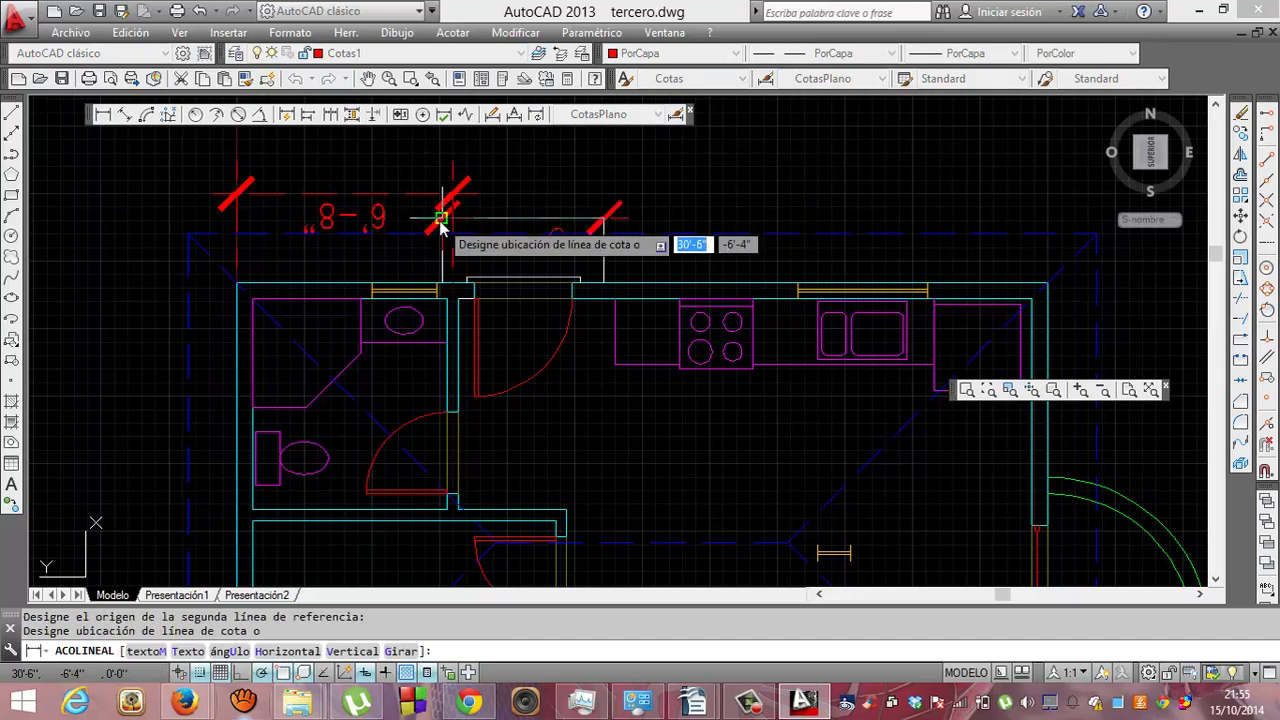
left_click(437, 161)
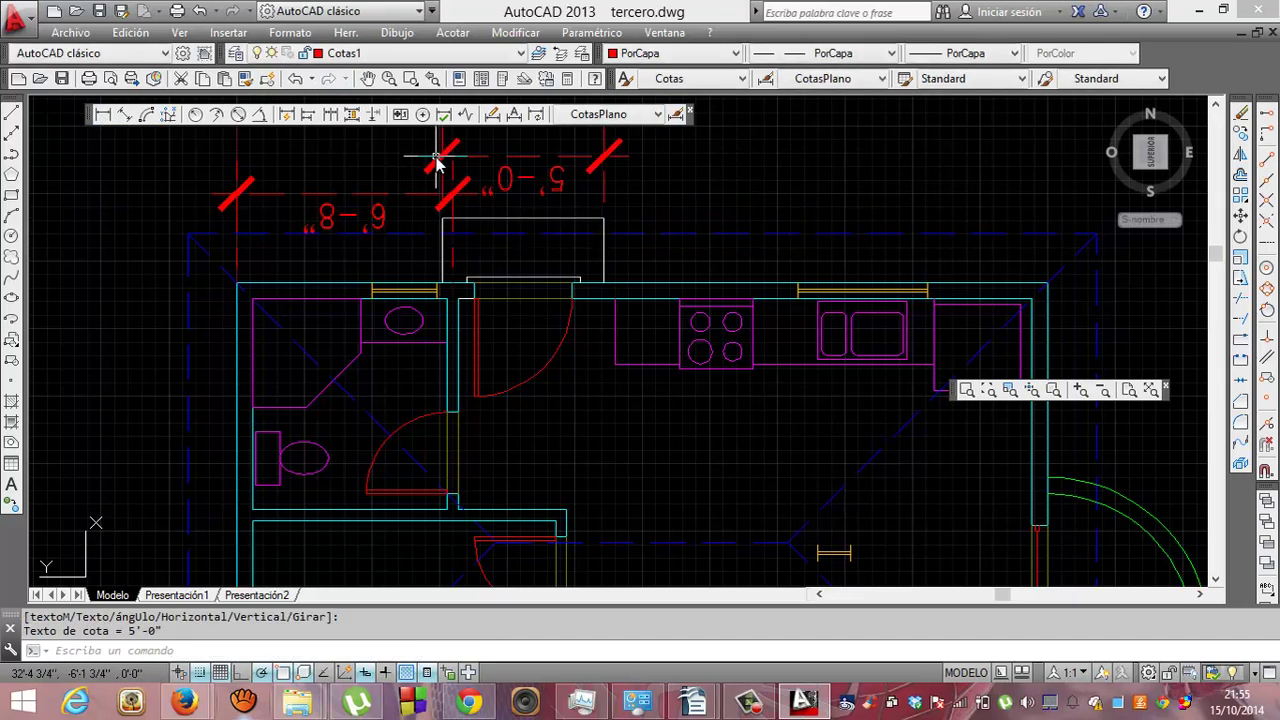
Undo the 5'-0" dimension and open CotasPlano's Text settings for modification.
key("ctrl+z")
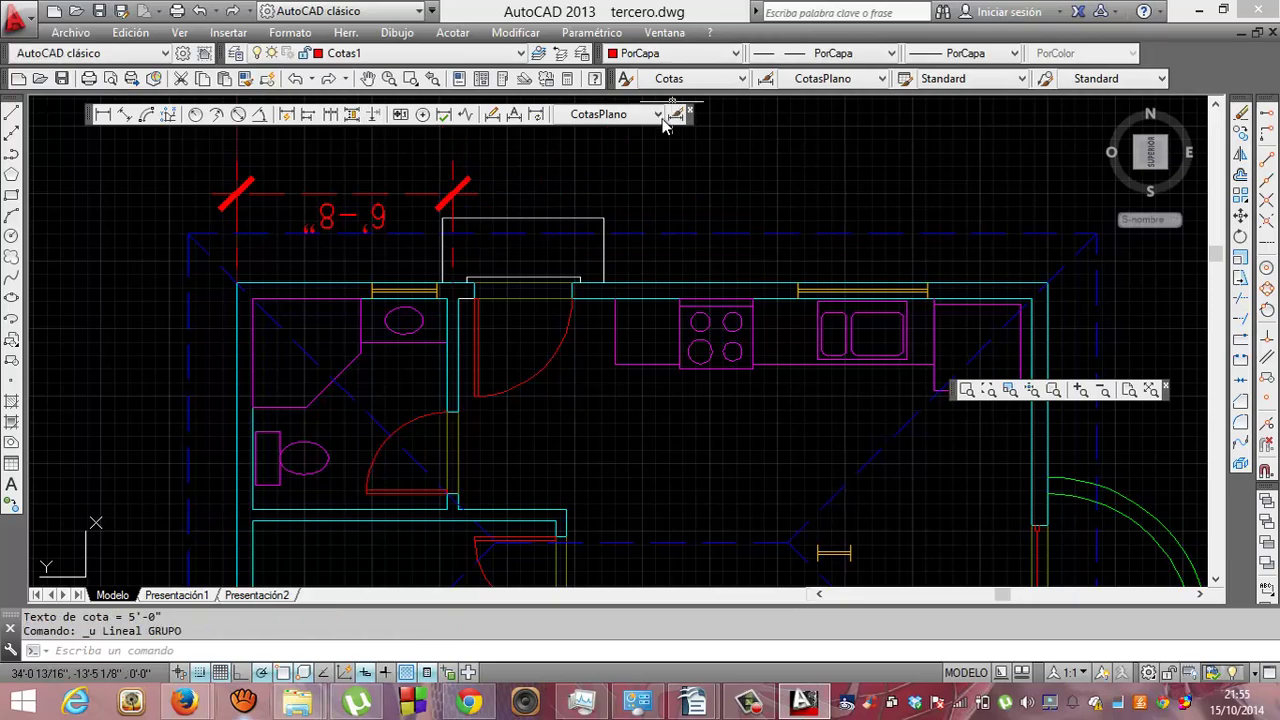
left_click(676, 114)
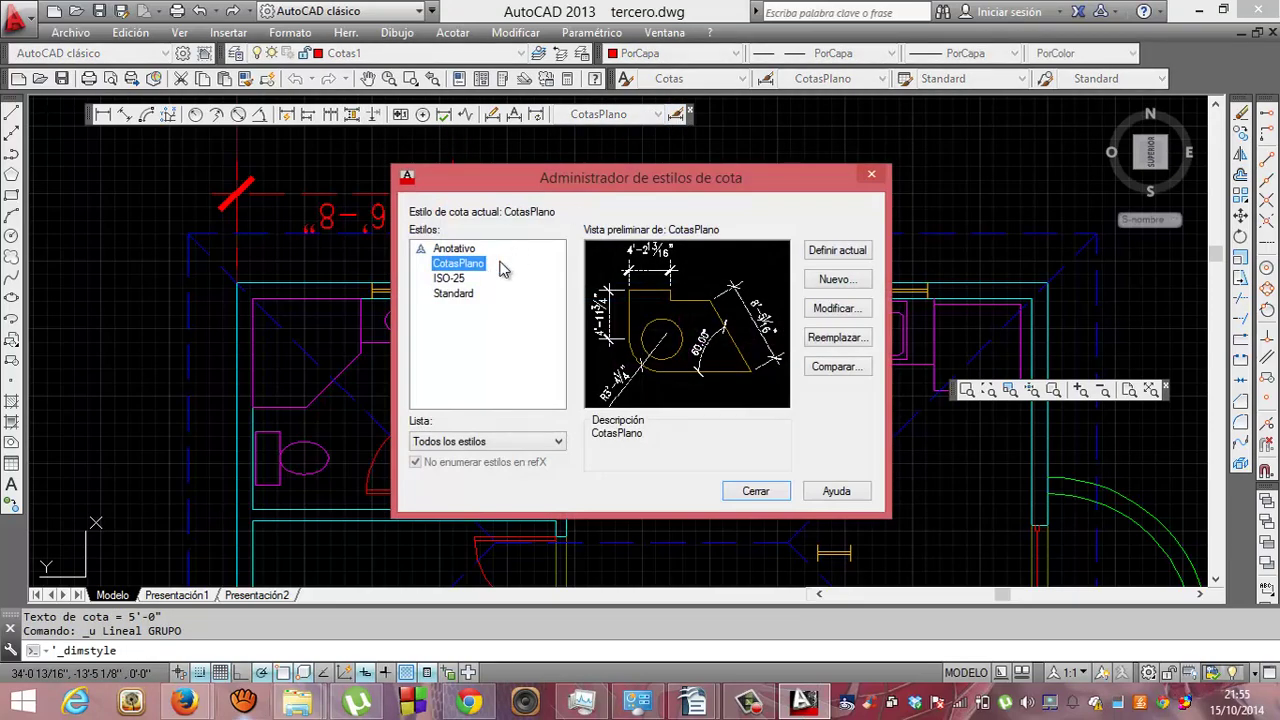
left_click(830, 309)
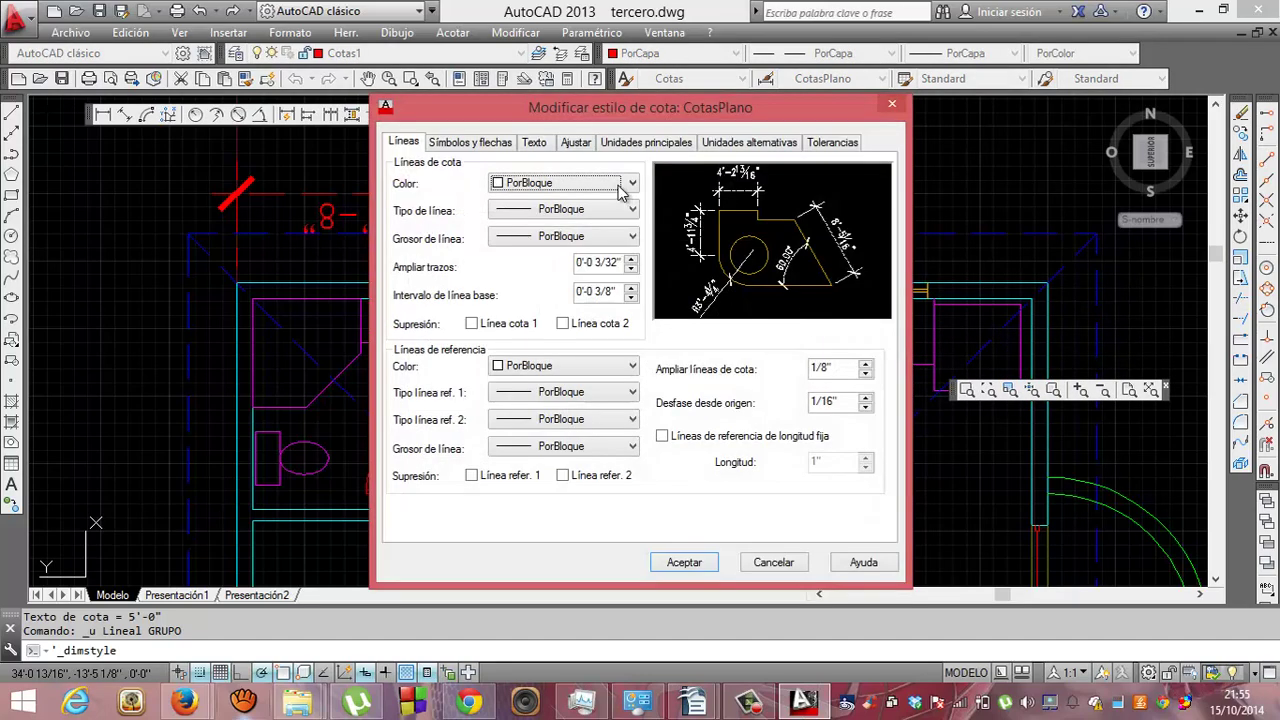
left_click(547, 150)
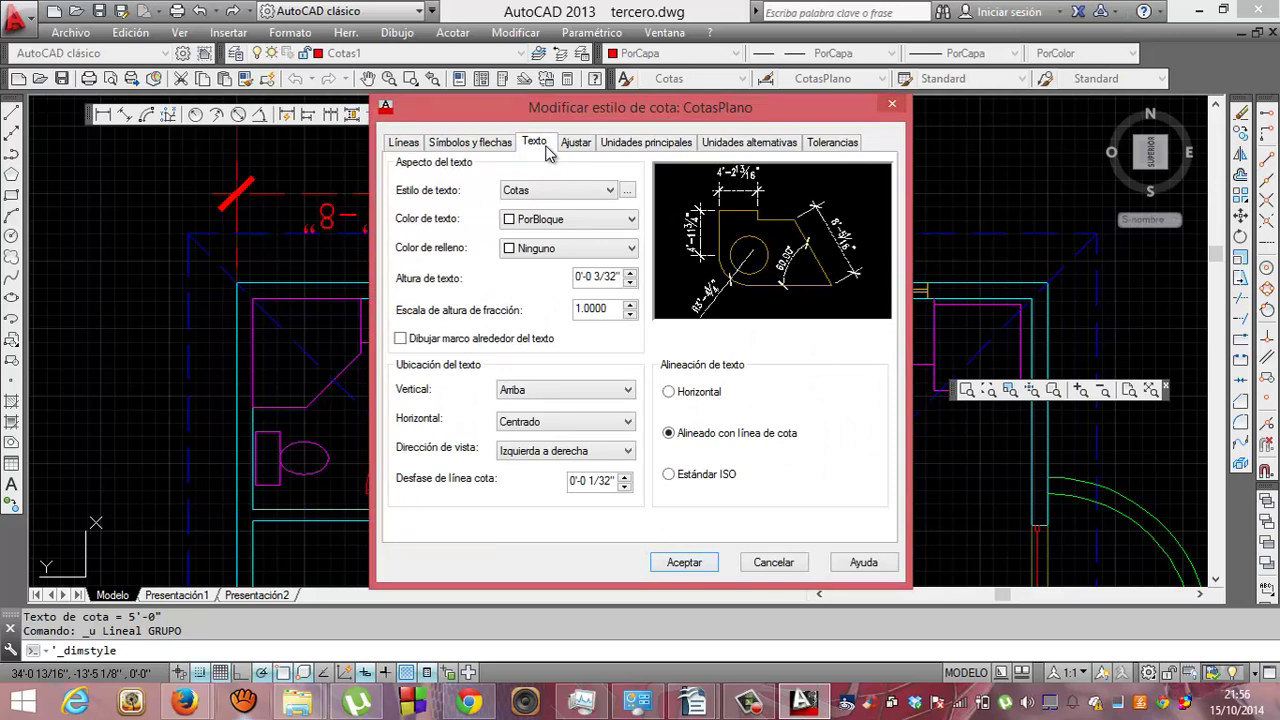
Preview text view direction, vertical placement and alignment, keeping Arriba and aligned-with-dimension-line.
left_click(630, 452)
left_click(630, 452)
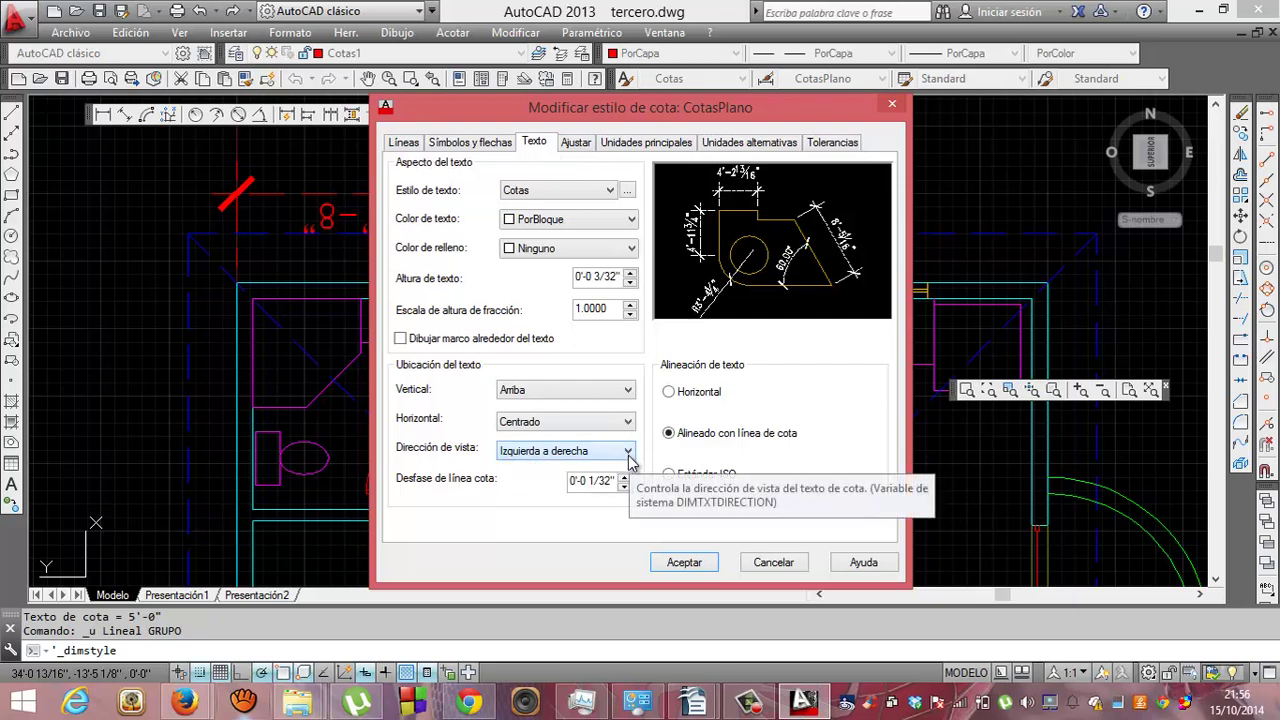
left_click(628, 390)
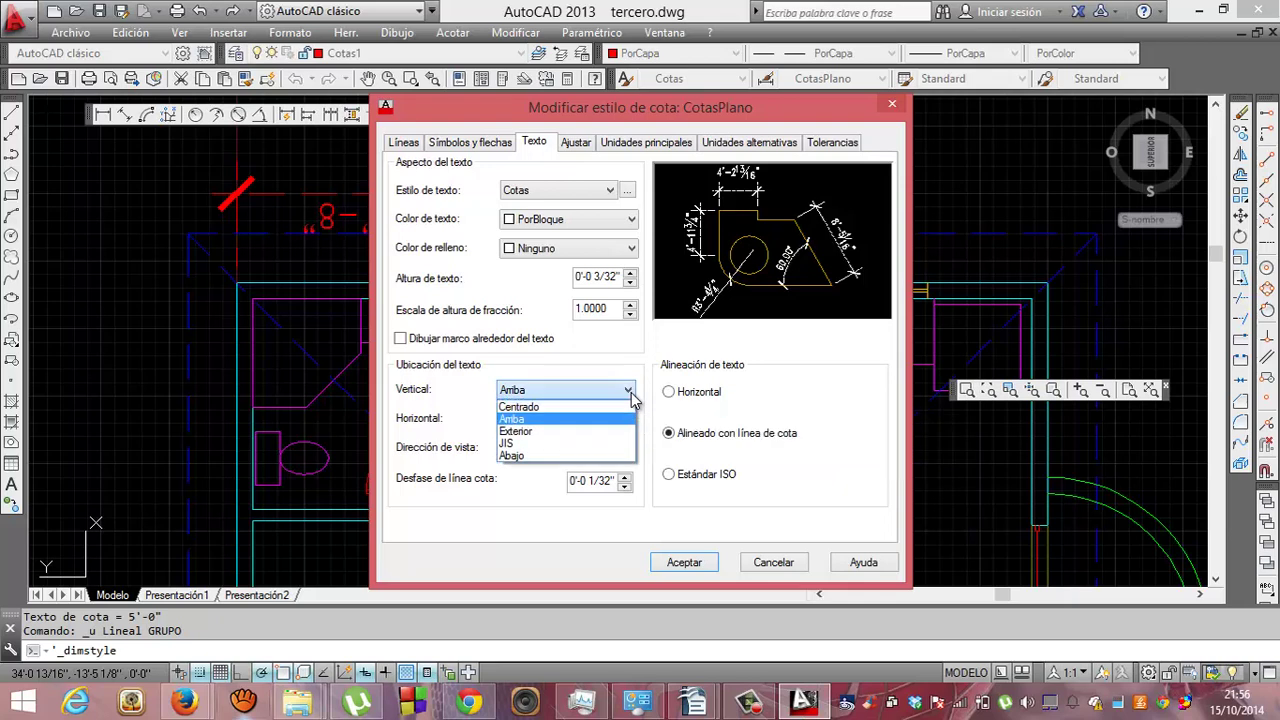
left_click(631, 395)
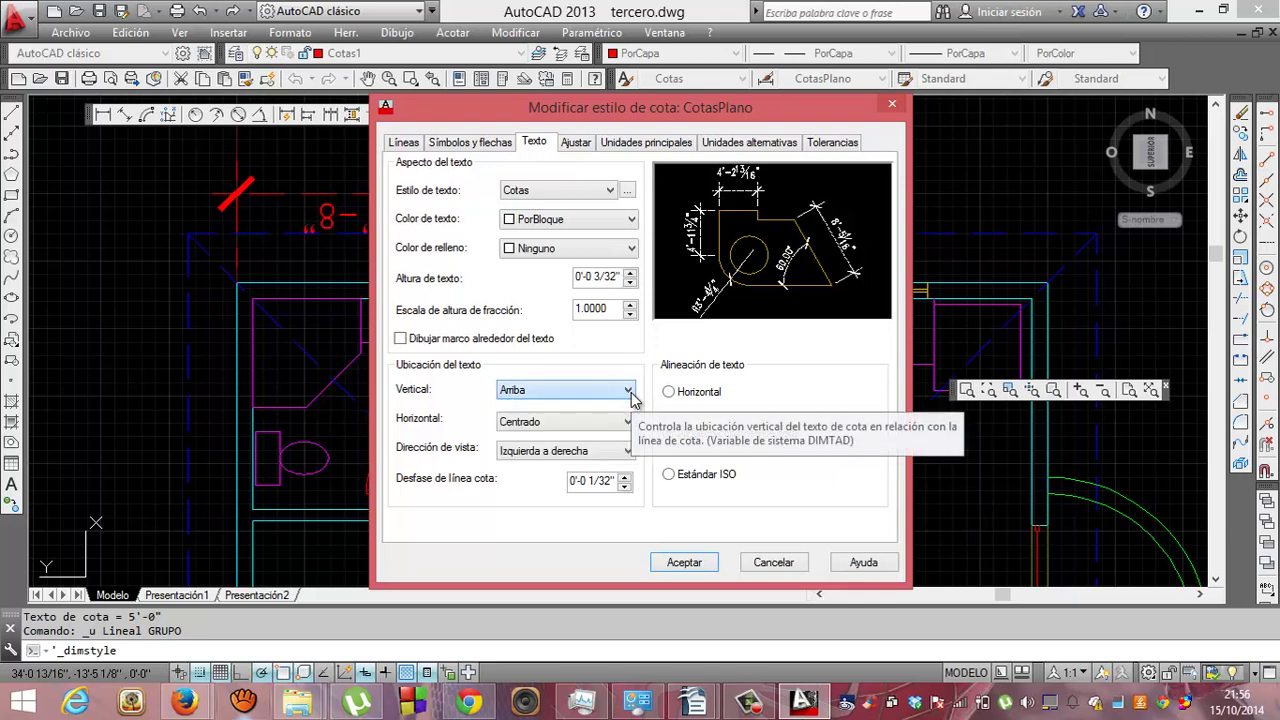
left_click(669, 475)
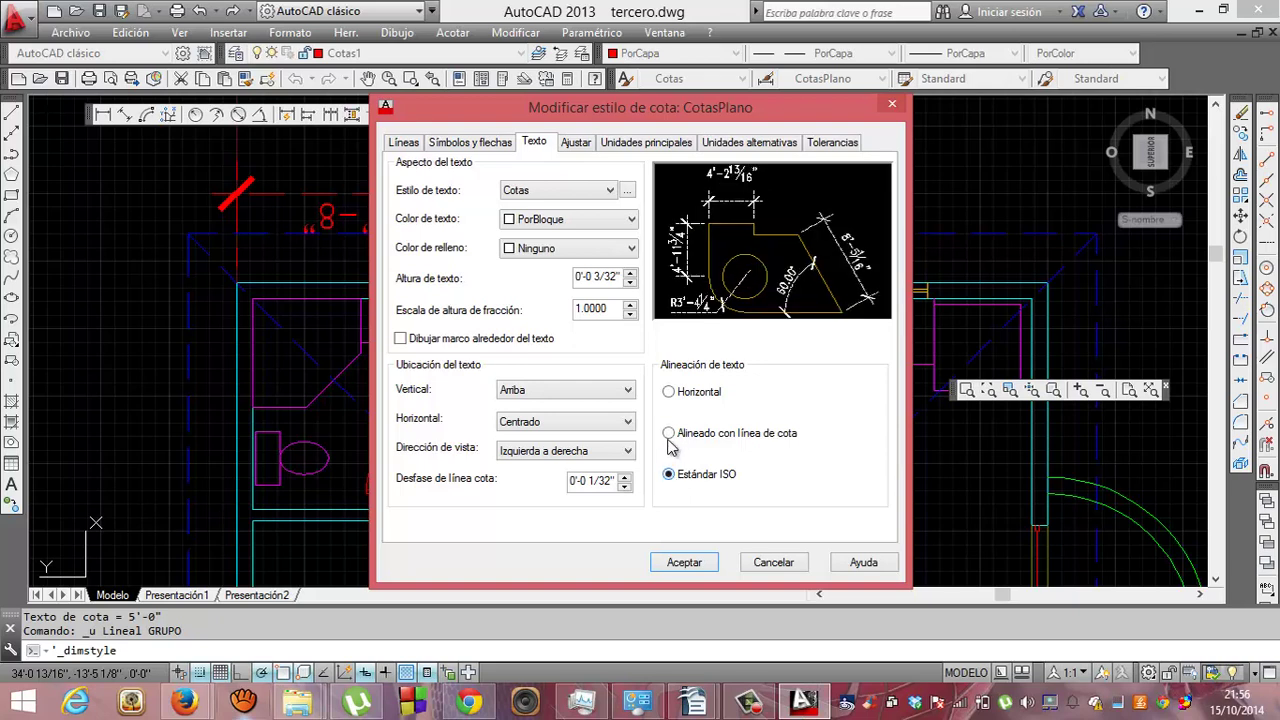
left_click(669, 436)
left_click(668, 393)
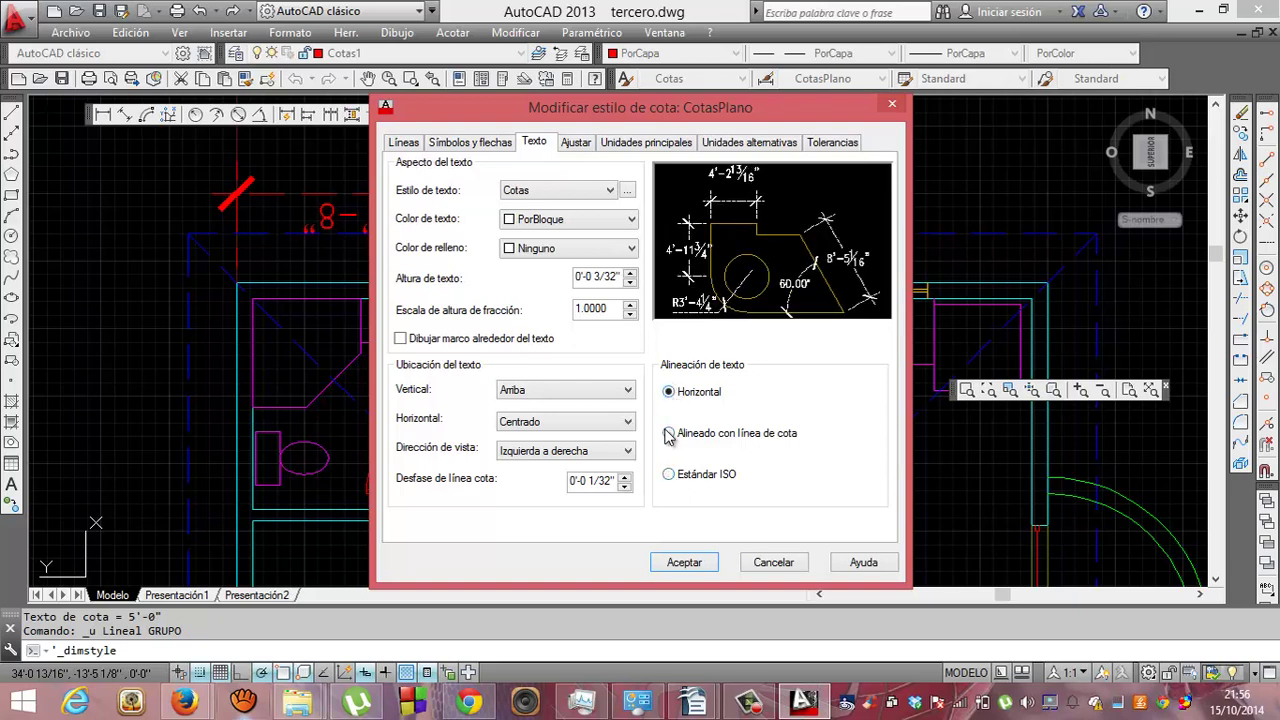
left_click(669, 436)
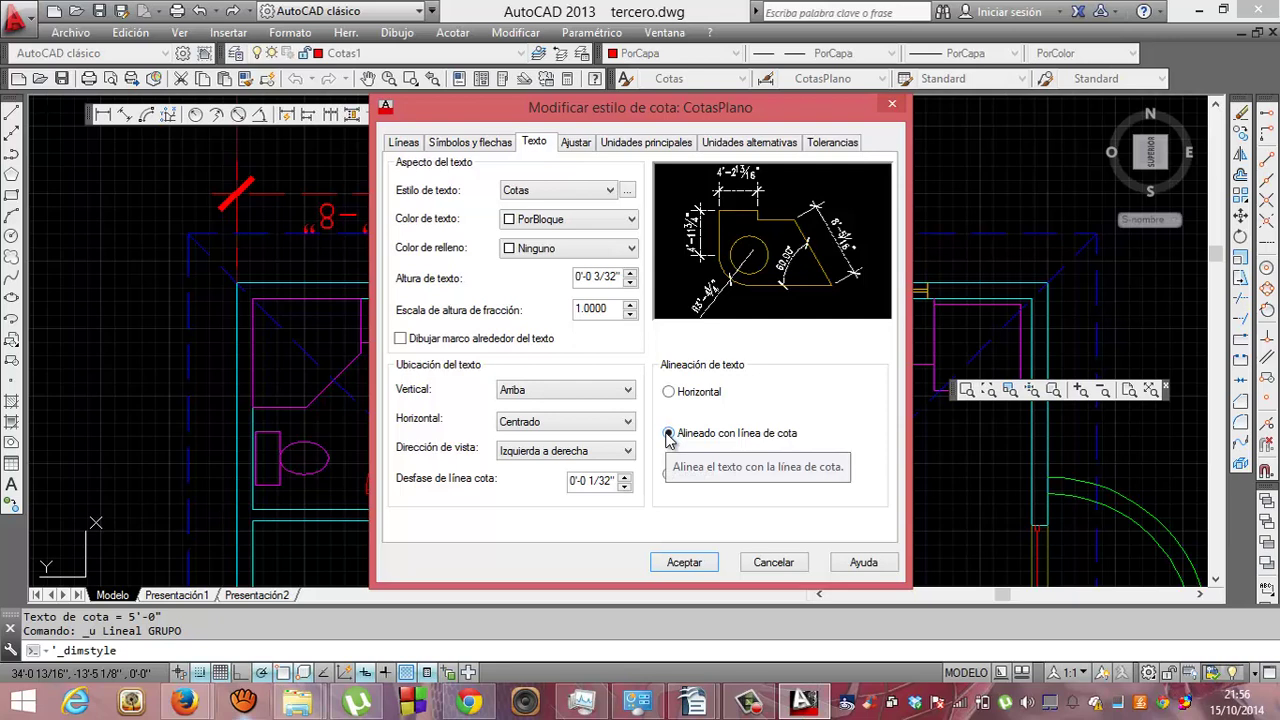
Try a text frame, turn it back off, and bring up the Cotas text style settings.
left_click(401, 339)
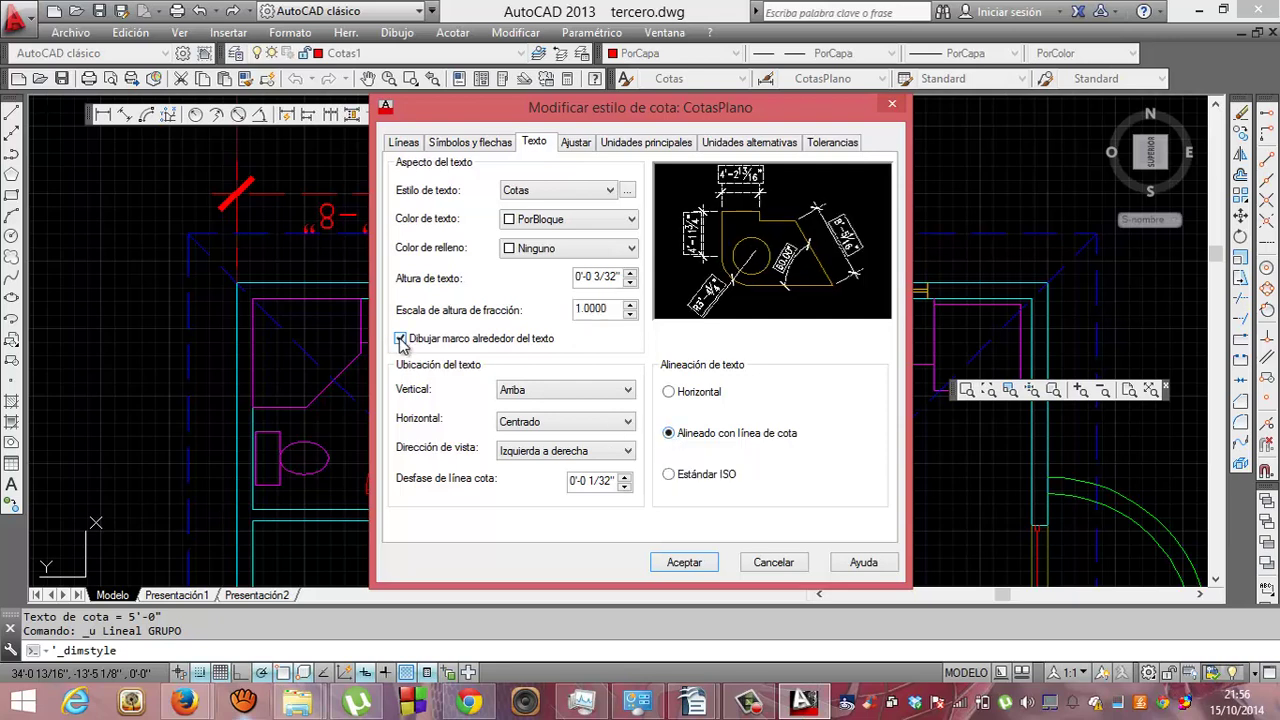
left_click(401, 339)
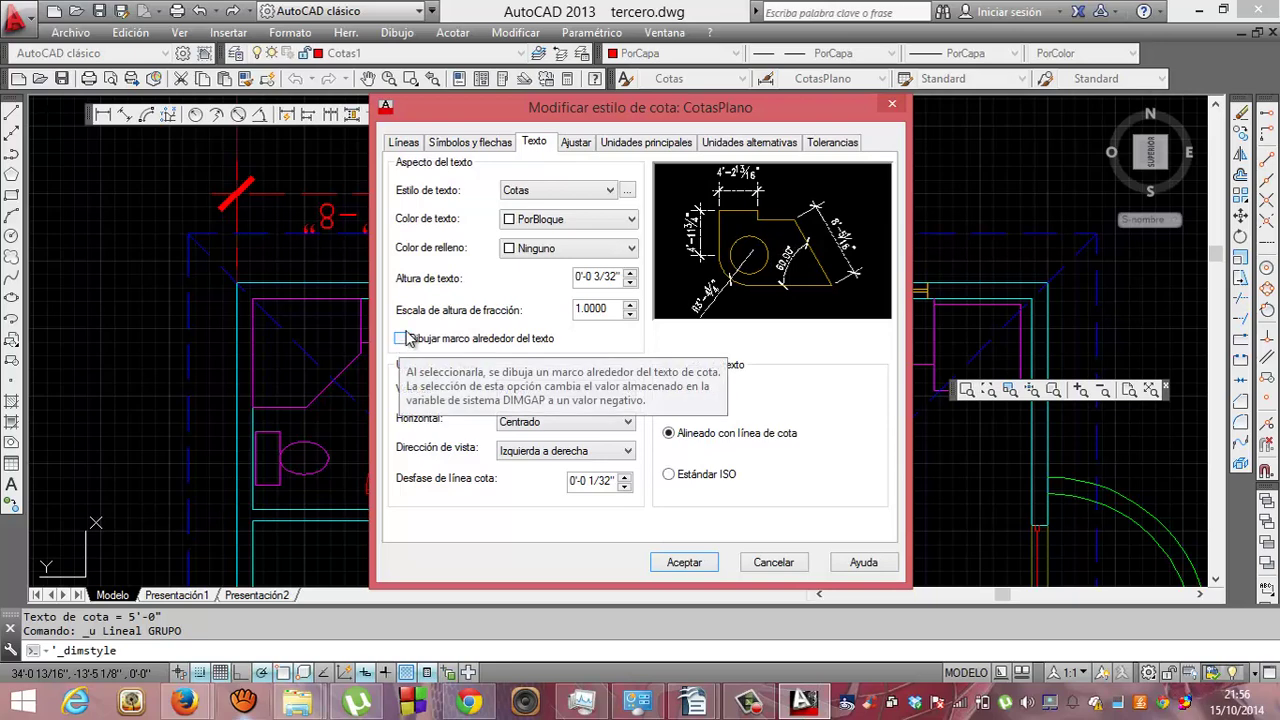
left_click(609, 191)
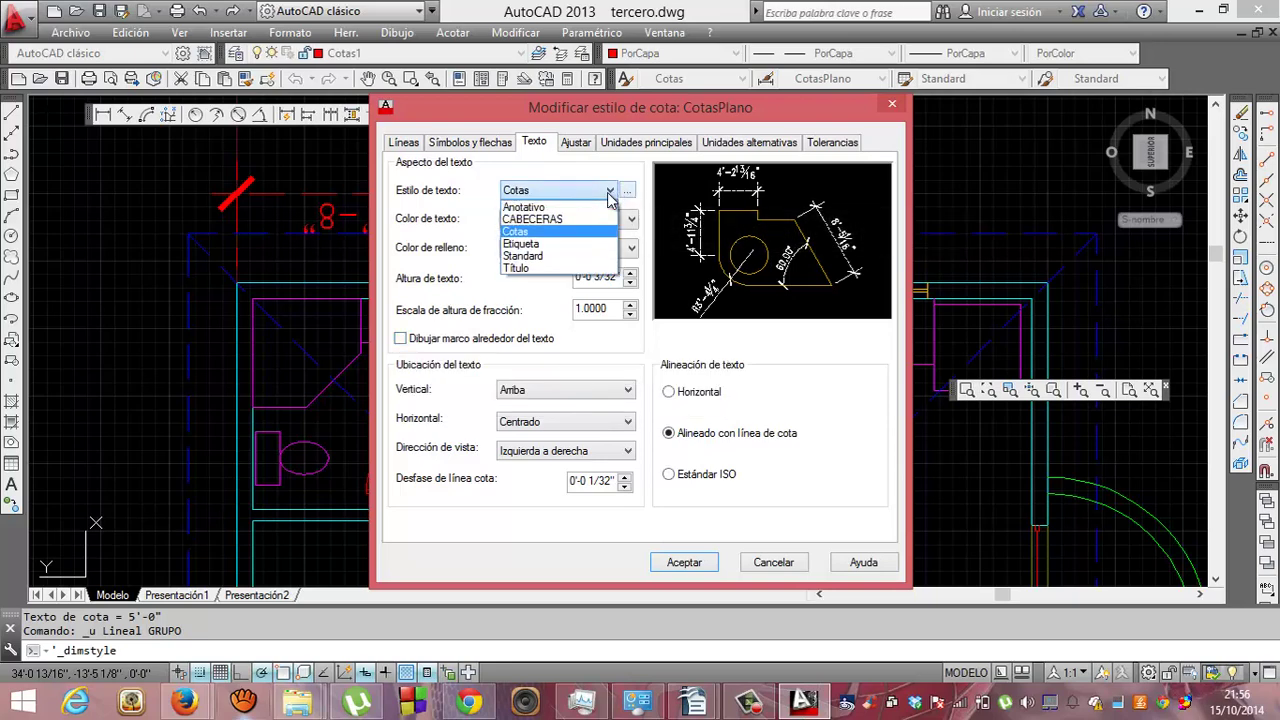
left_click(609, 193)
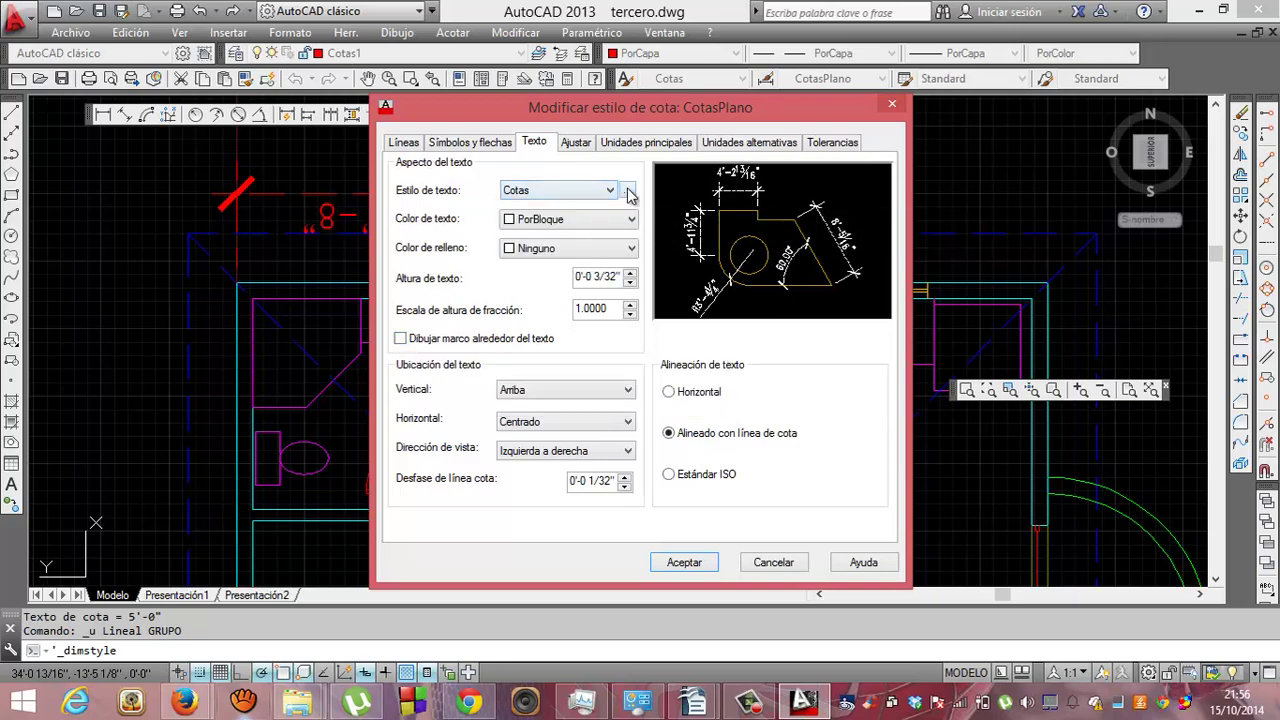
left_click(628, 191)
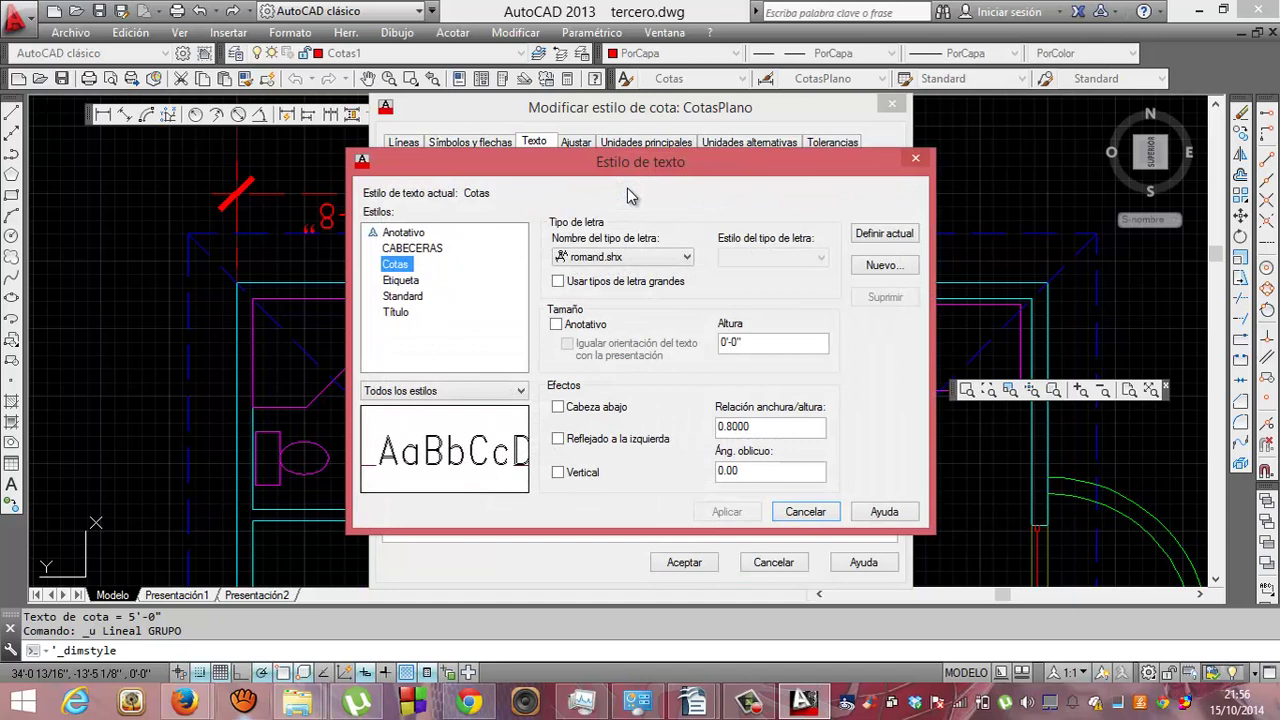
After trying vertical and mirrored text, set Cotas upside down, apply, and close both dialogs.
left_click(558, 410)
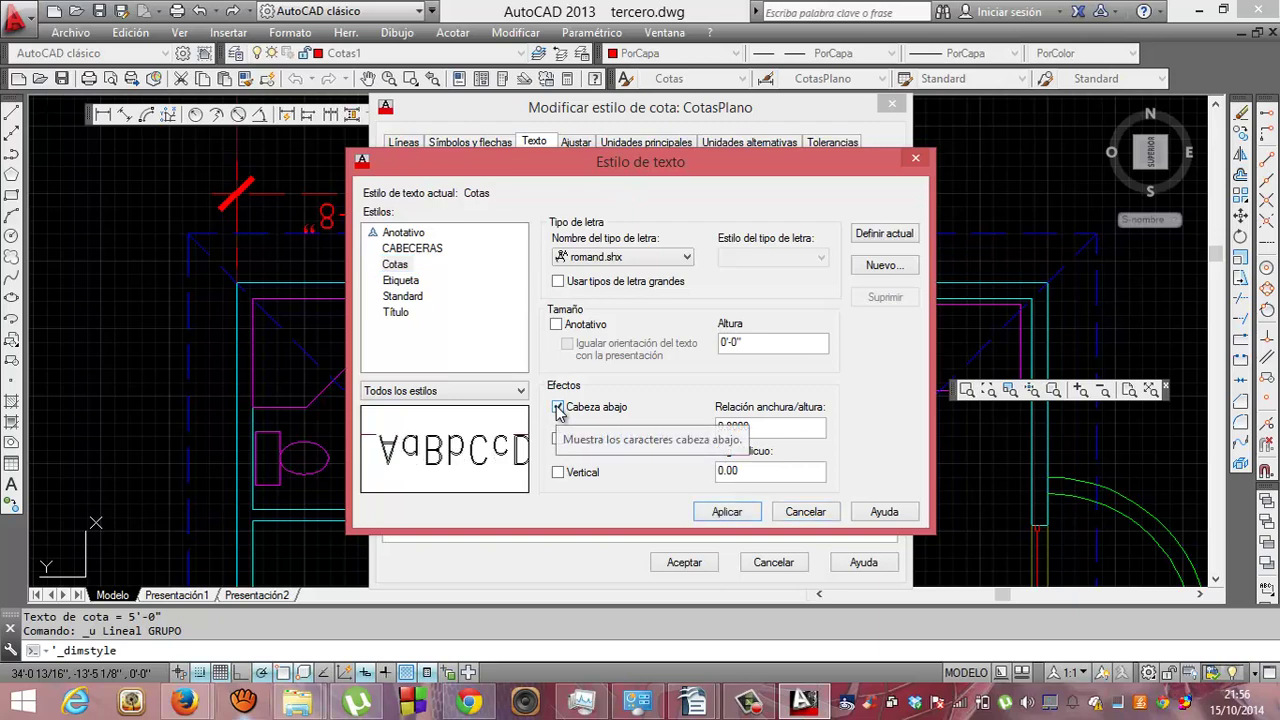
left_click(558, 409)
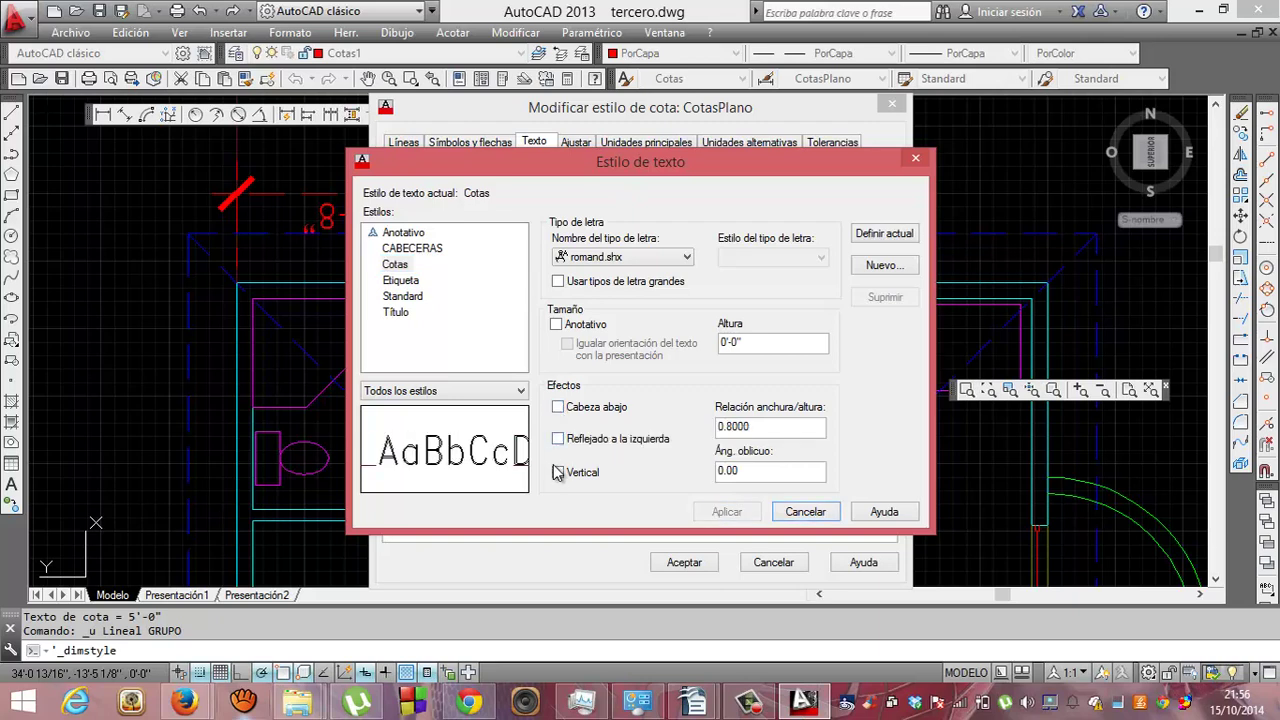
left_click(557, 475)
left_click(557, 475)
left_click(559, 441)
left_click(559, 441)
left_click(558, 409)
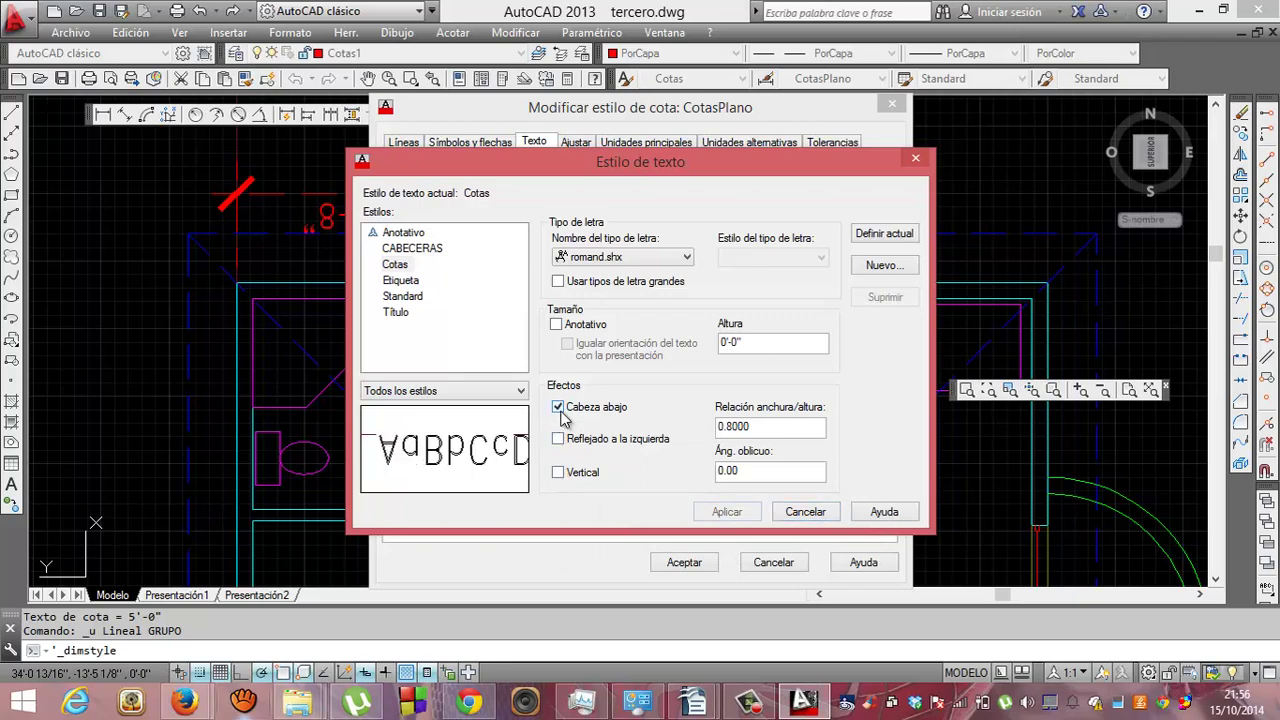
left_click(737, 513)
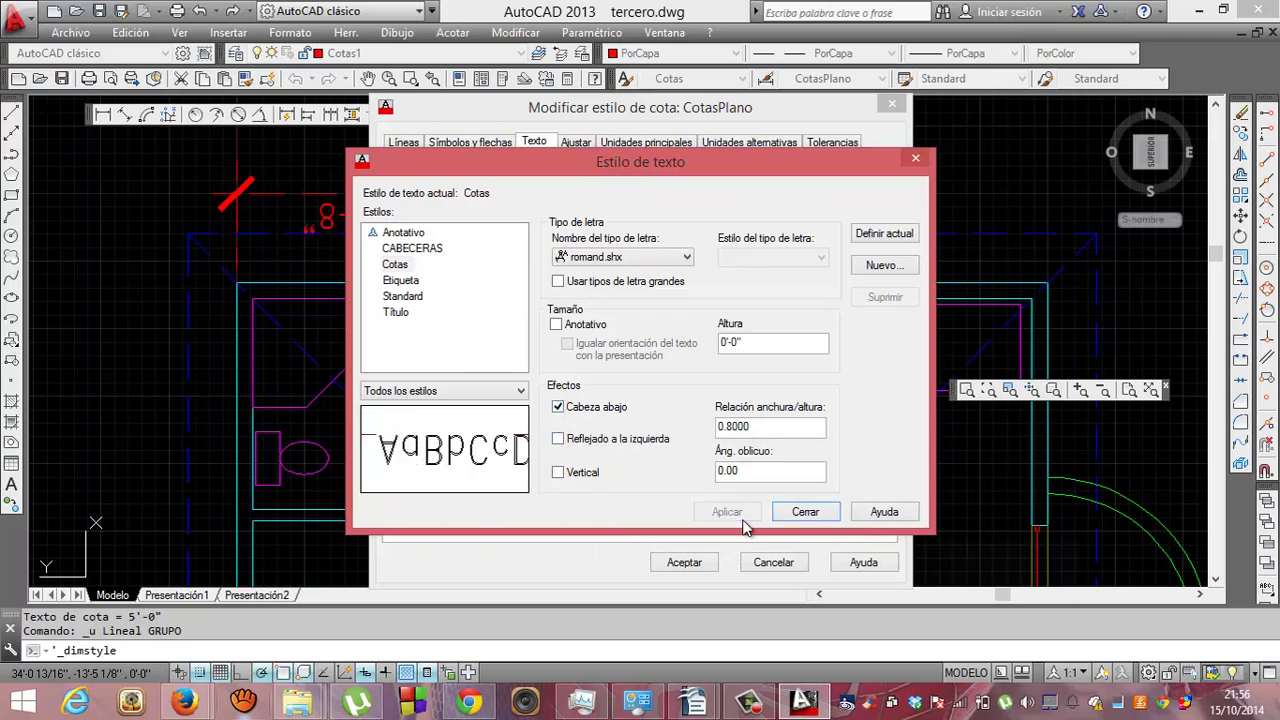
left_click(786, 519)
left_click(685, 562)
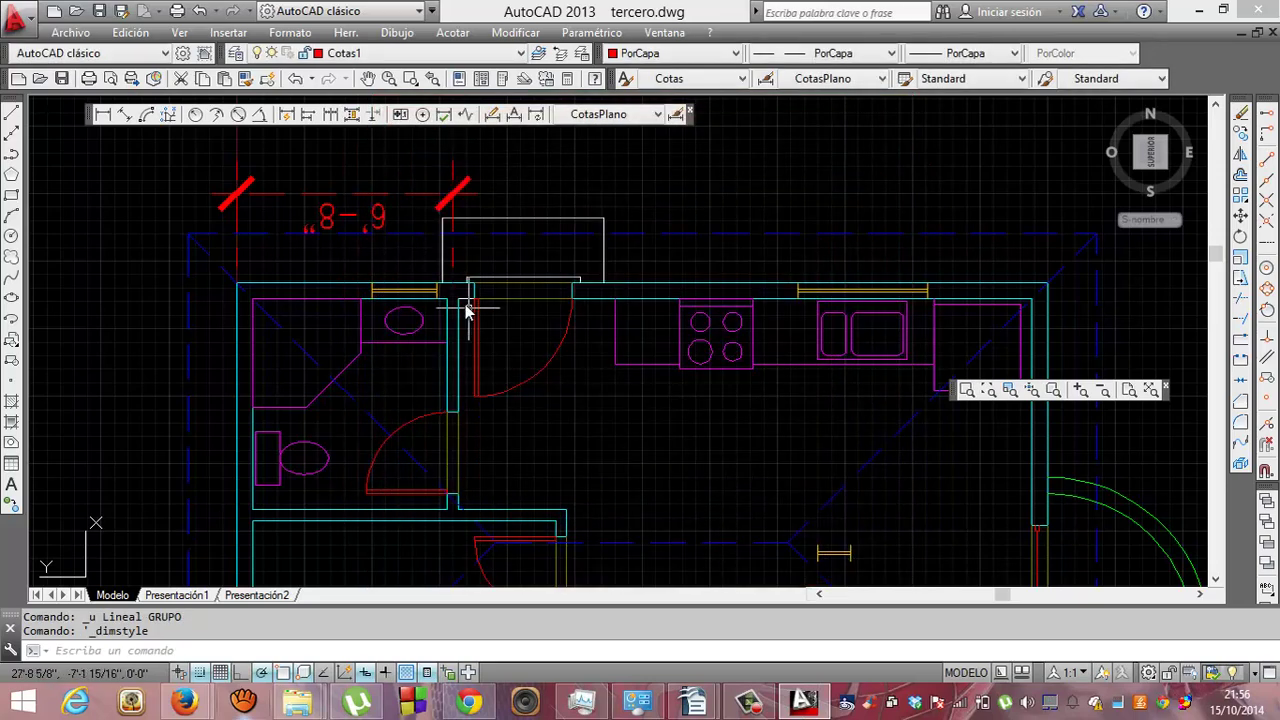
Delete the old top dimension and dimension the two wall corners at 6'-4" above the room.
left_click(385, 212)
key("Delete")
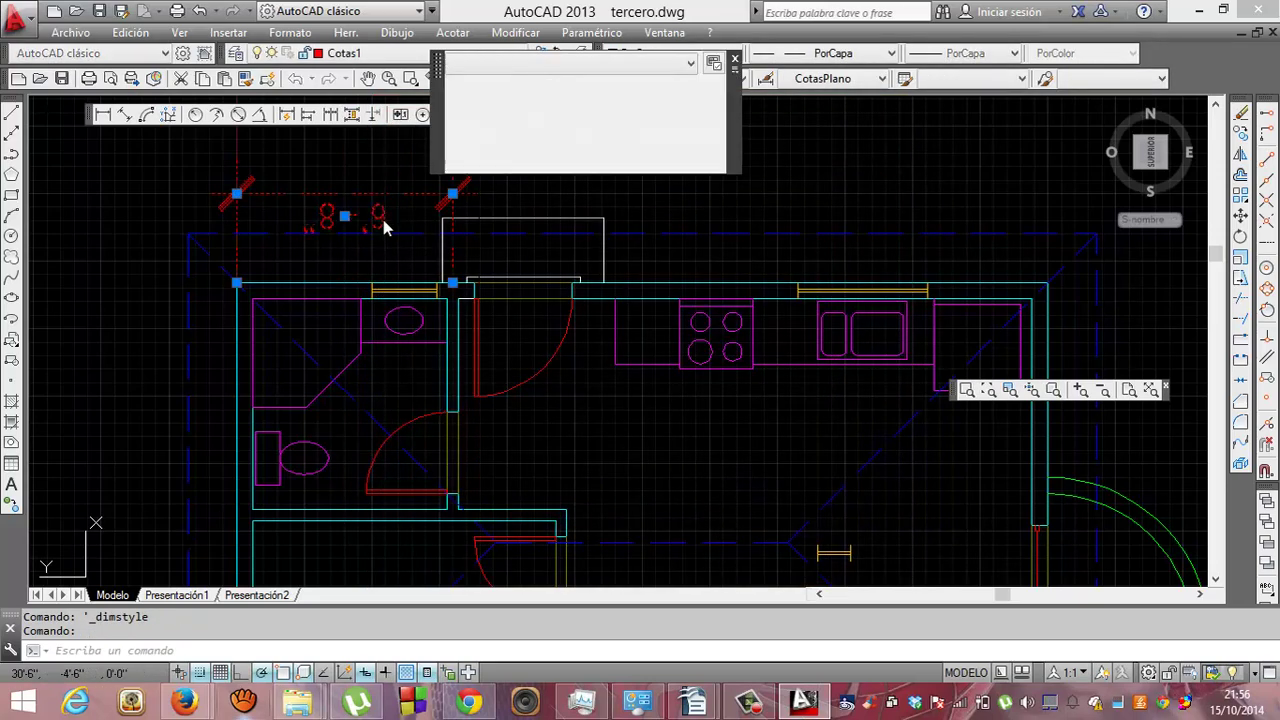
left_click(101, 115)
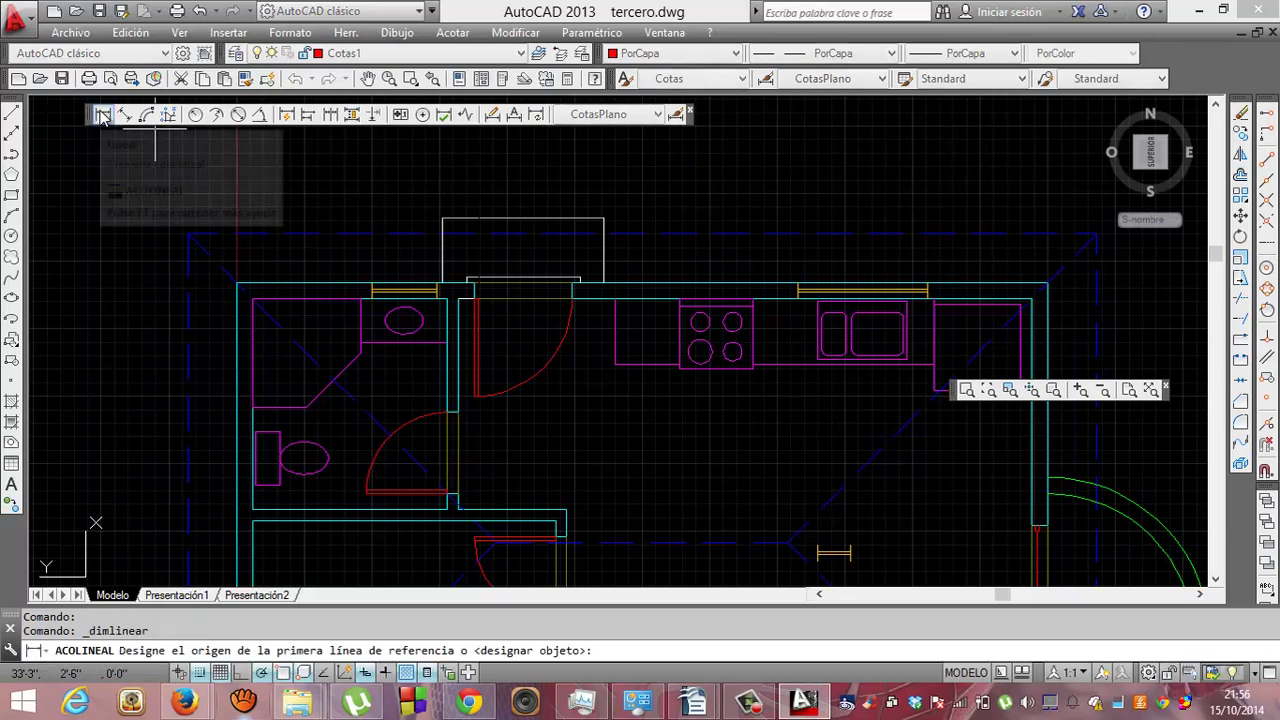
left_click(237, 283)
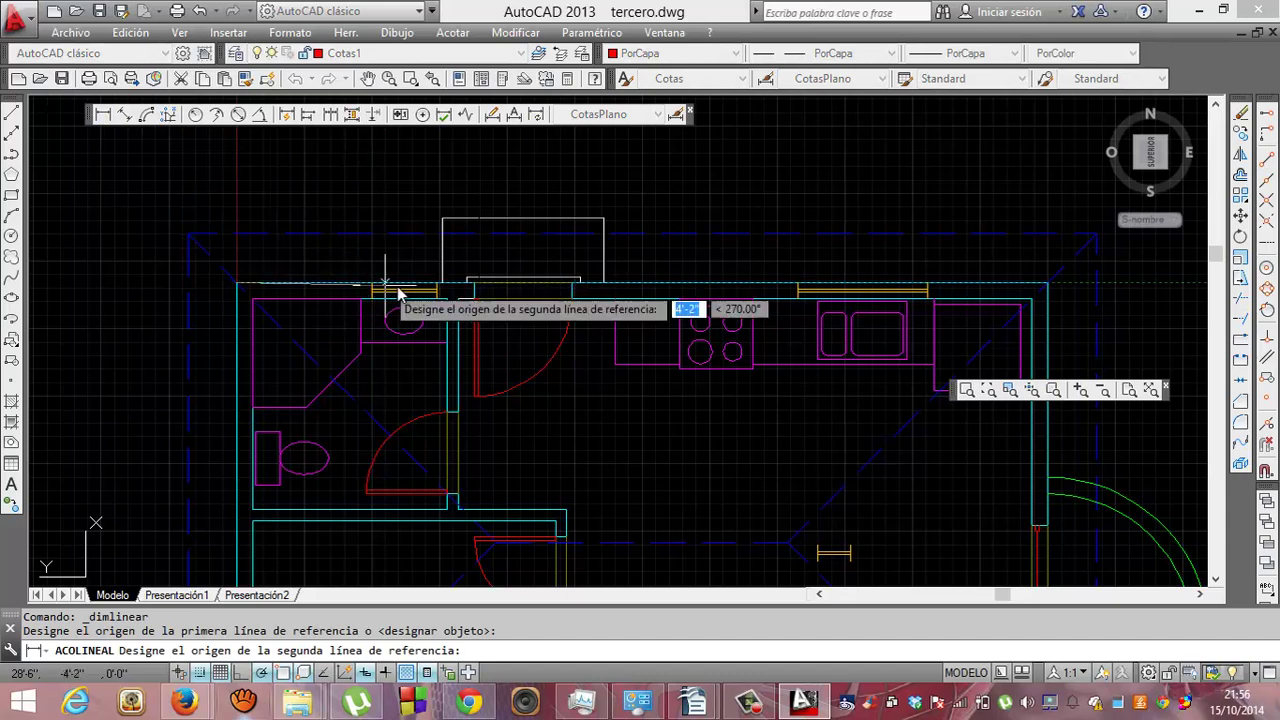
left_click(440, 282)
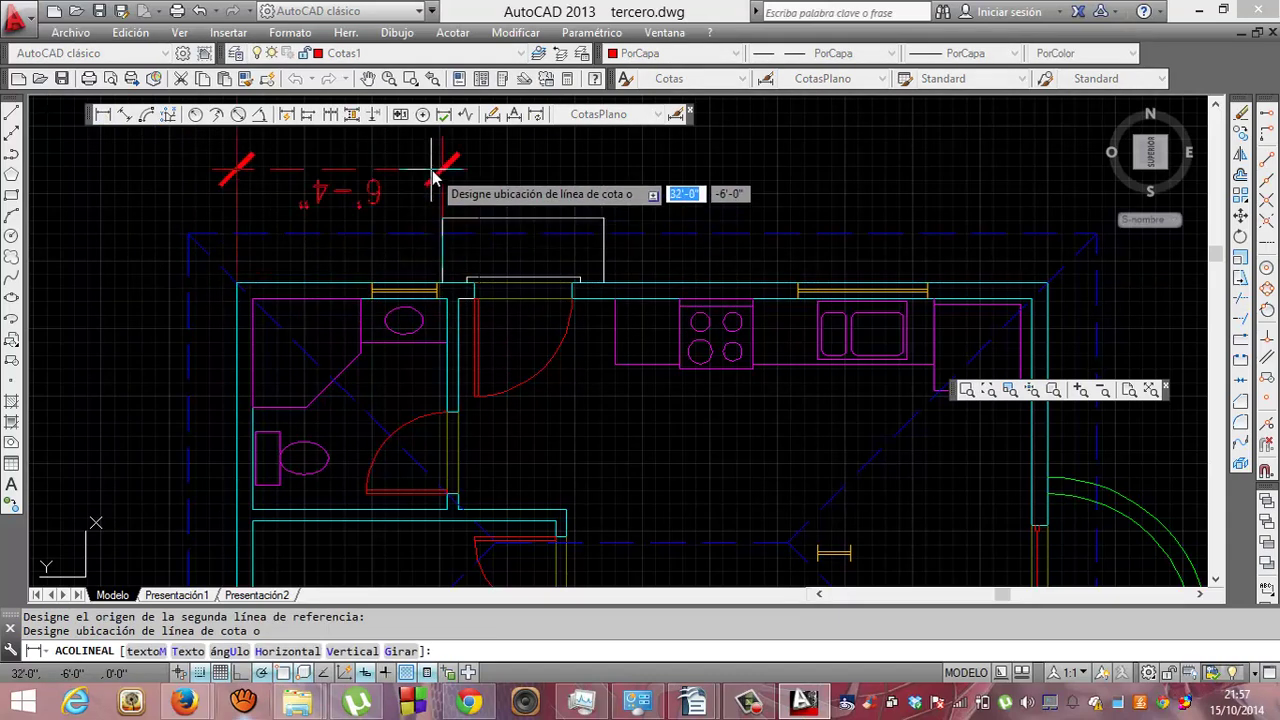
left_click(433, 172)
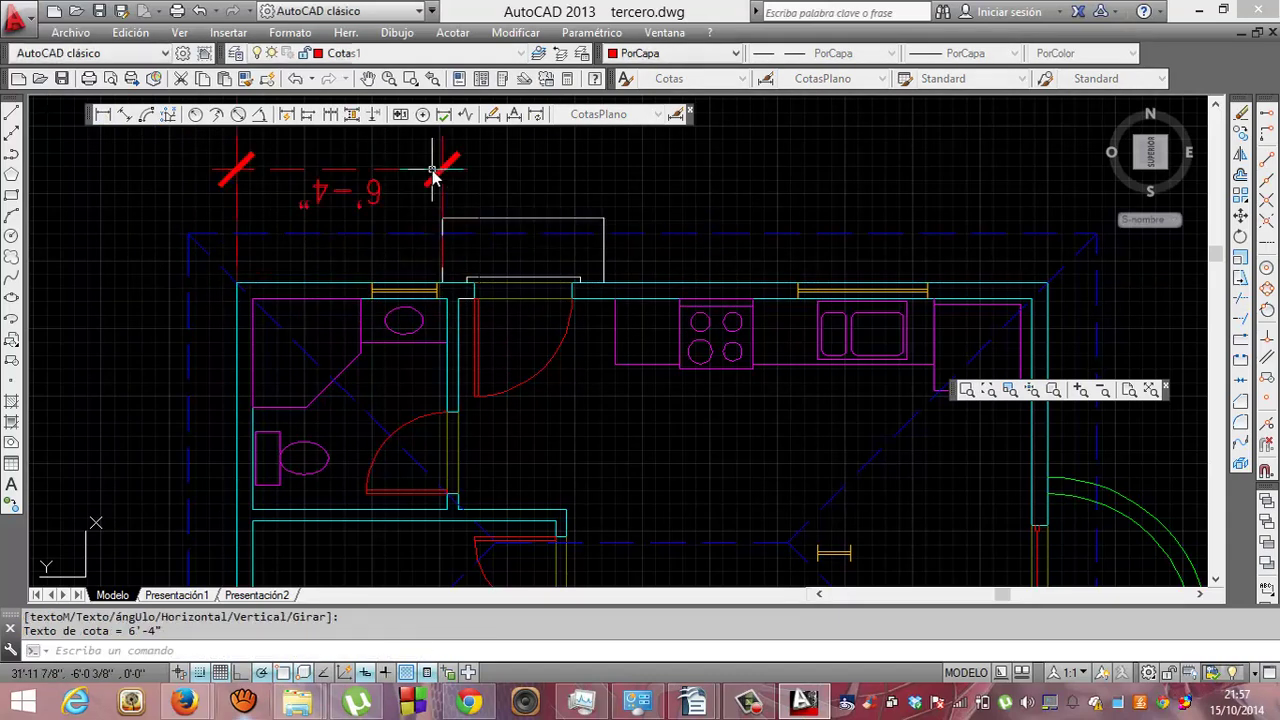
Check the new 6'-4" dimension, clear the selection, and select the UCS icon.
left_click(368, 196)
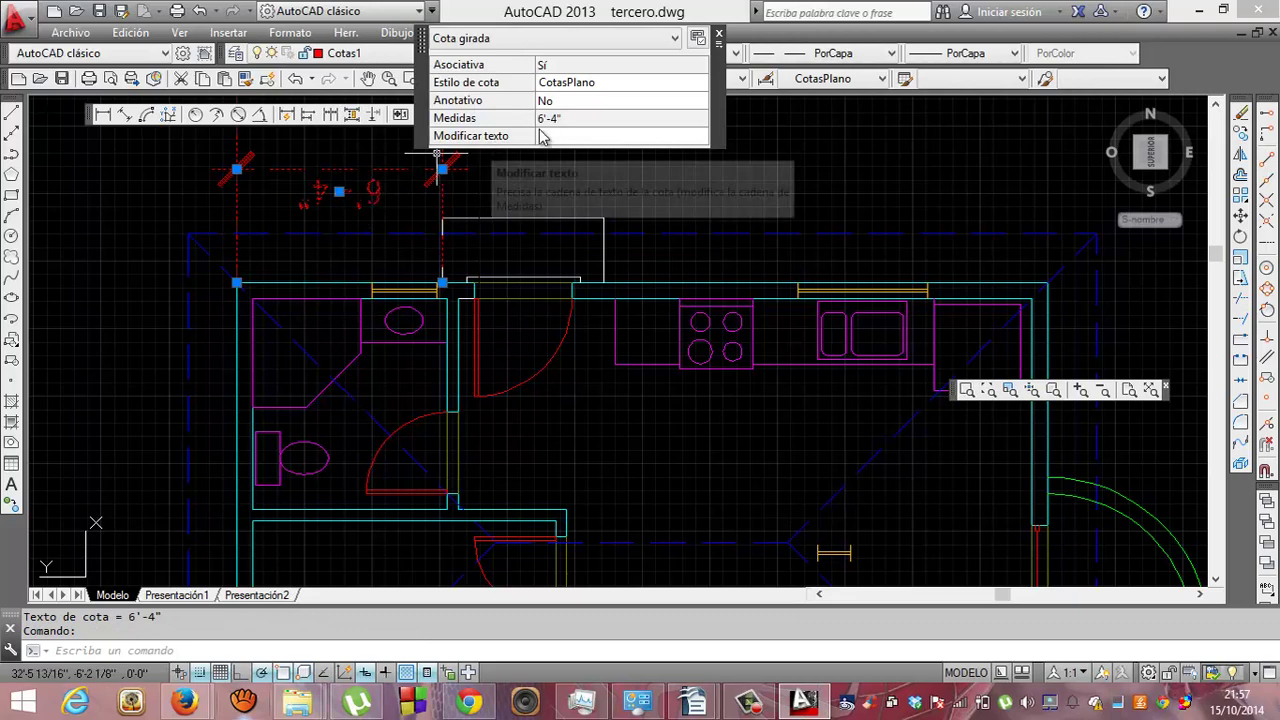
left_click(378, 152)
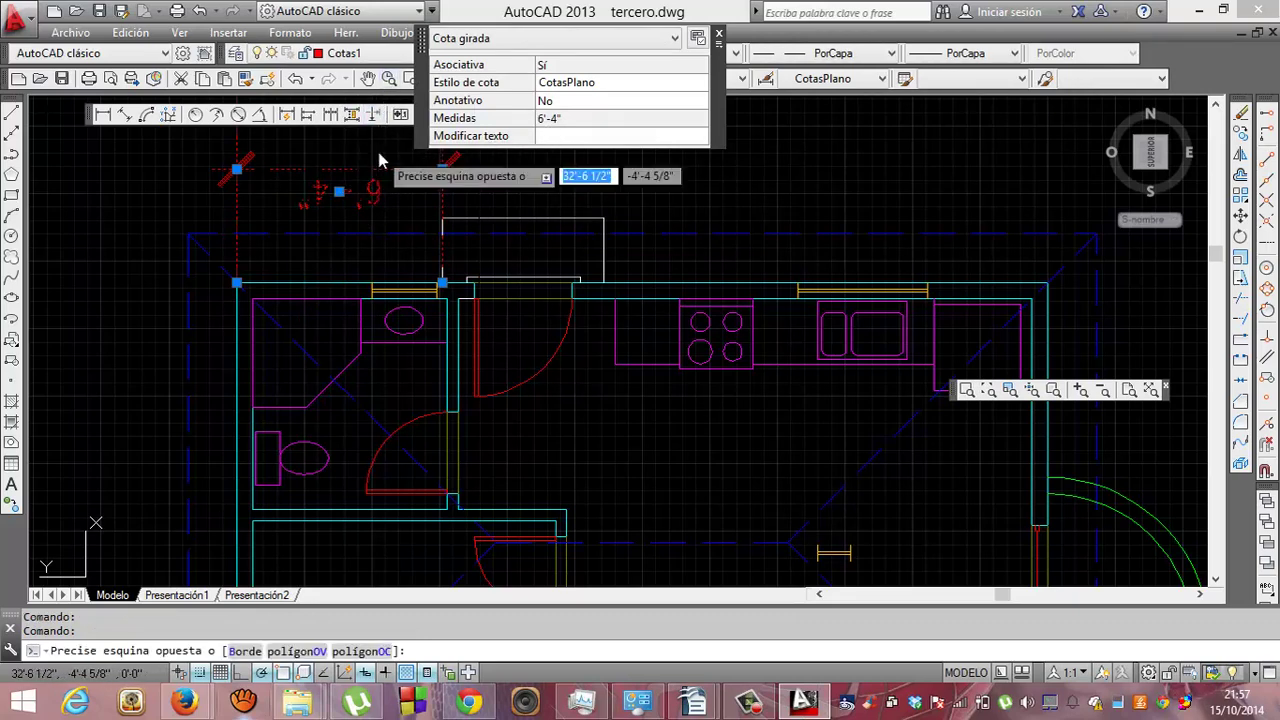
key("Escape")
key("Escape")
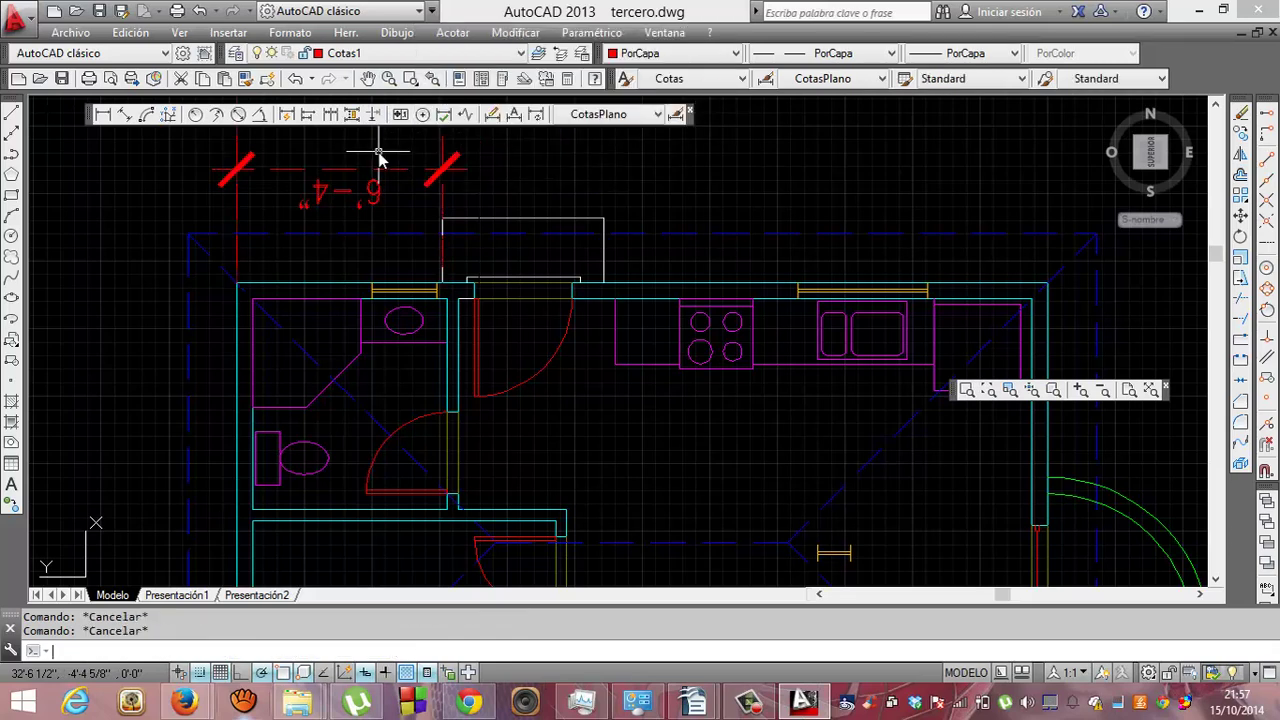
left_click(87, 548)
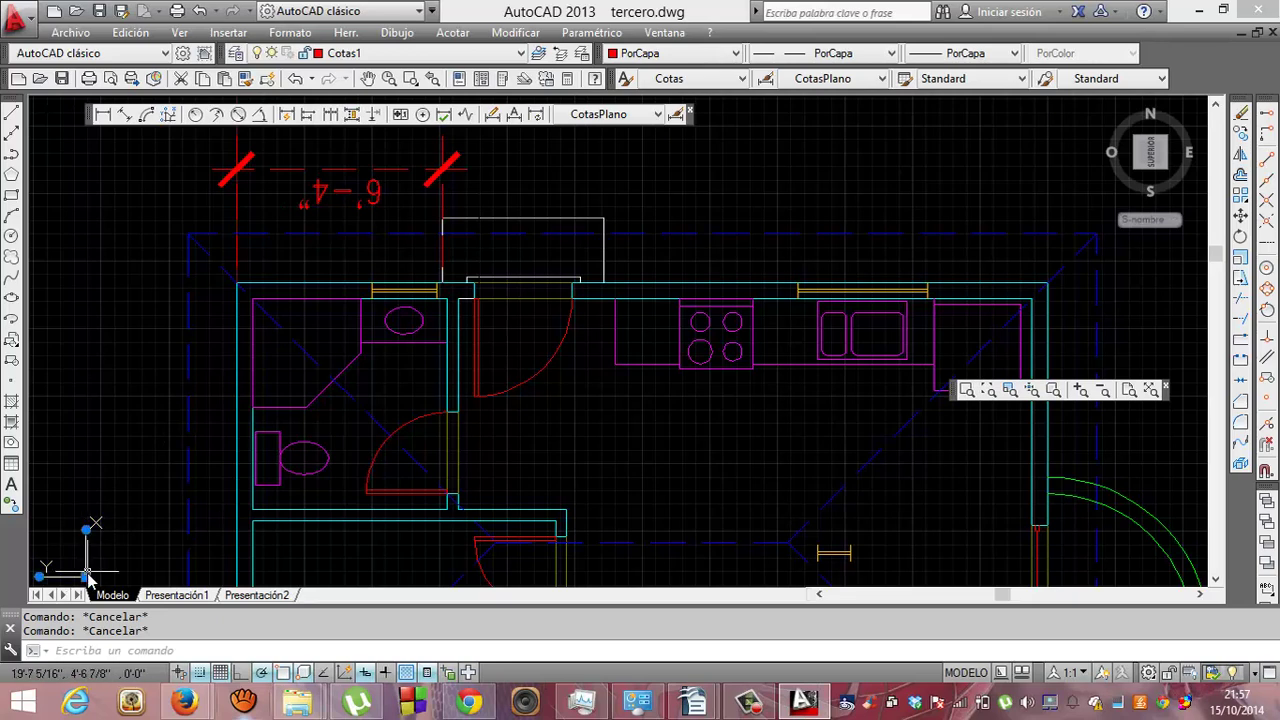
right_click(87, 580)
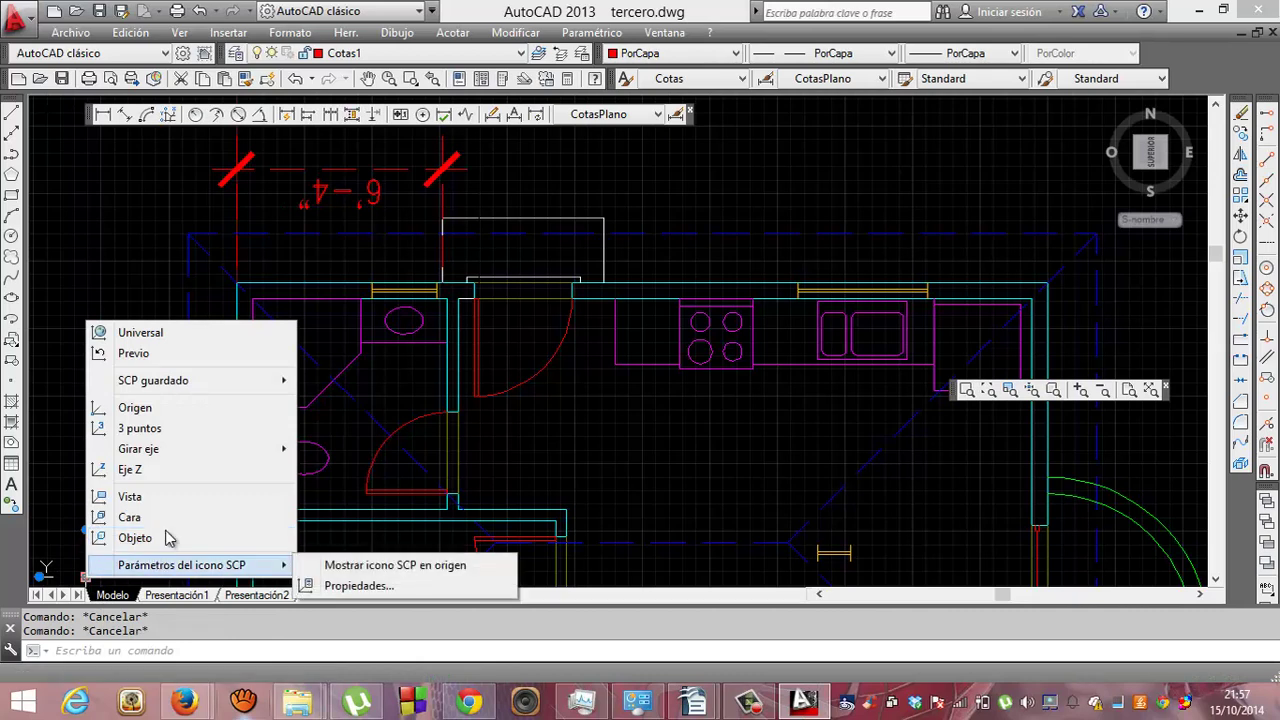
mouse_move(153, 380)
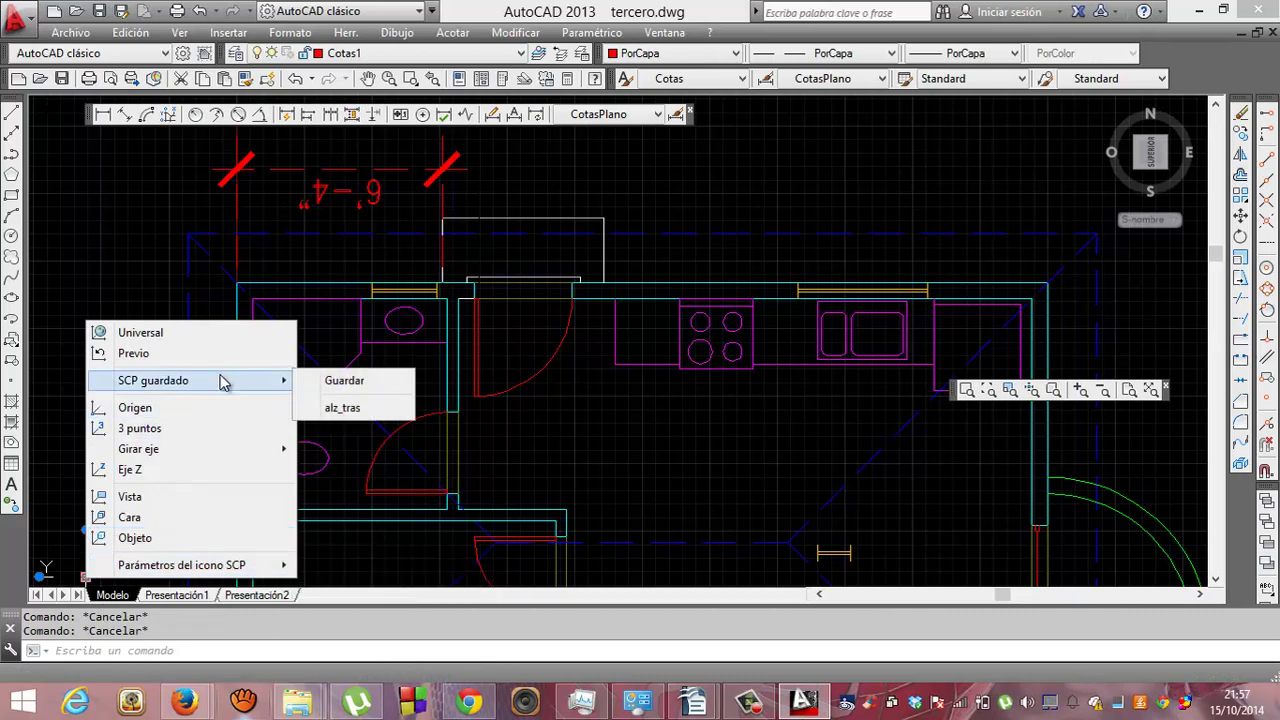
left_click(225, 356)
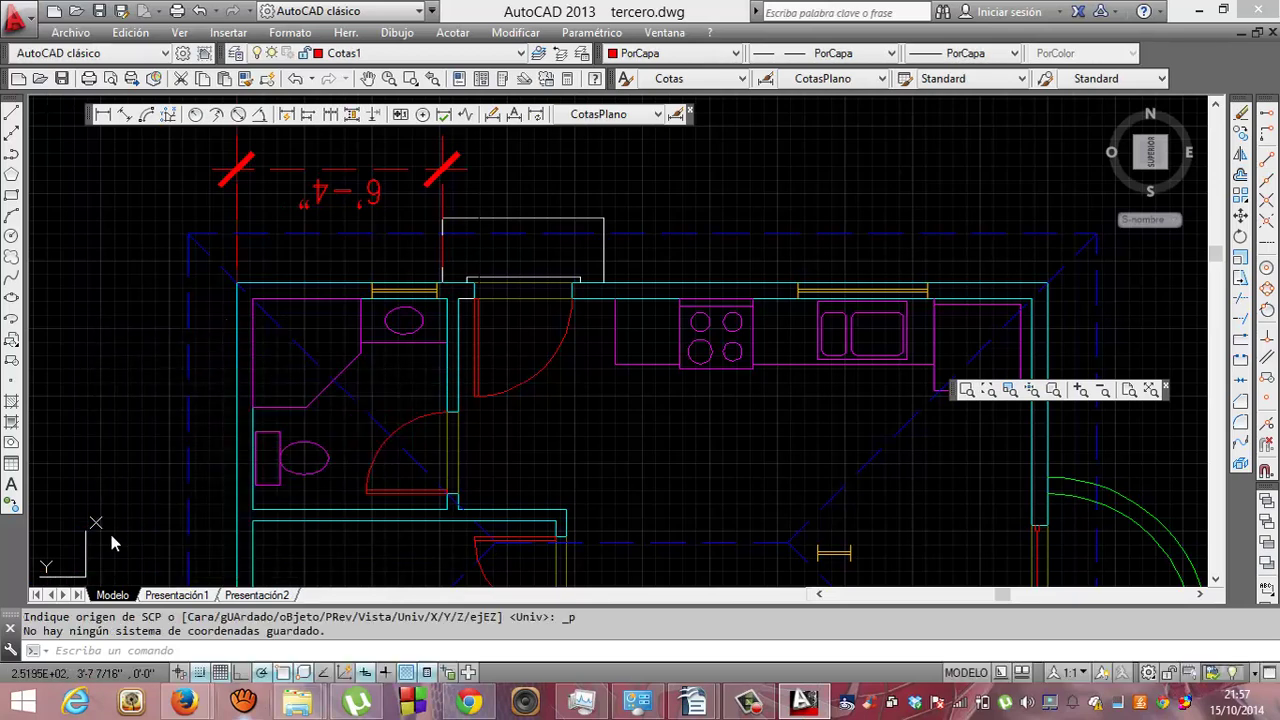
left_click(87, 564)
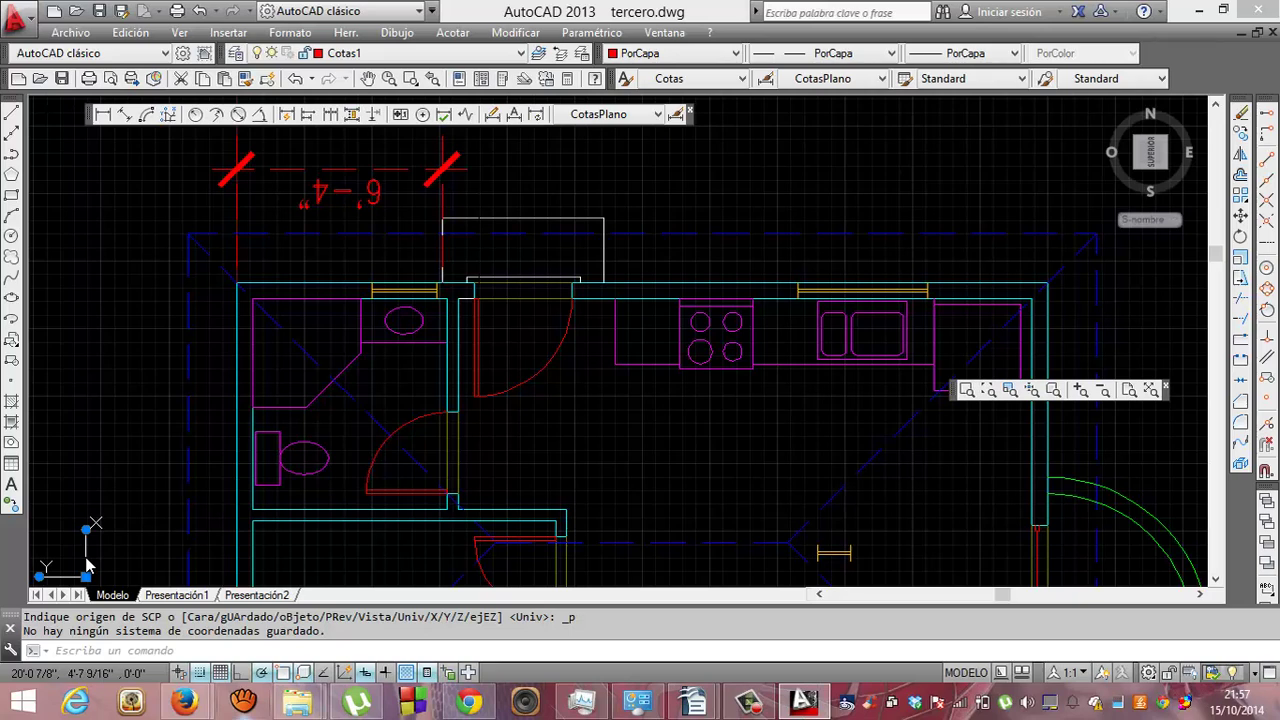
right_click(87, 564)
mouse_move(138, 427)
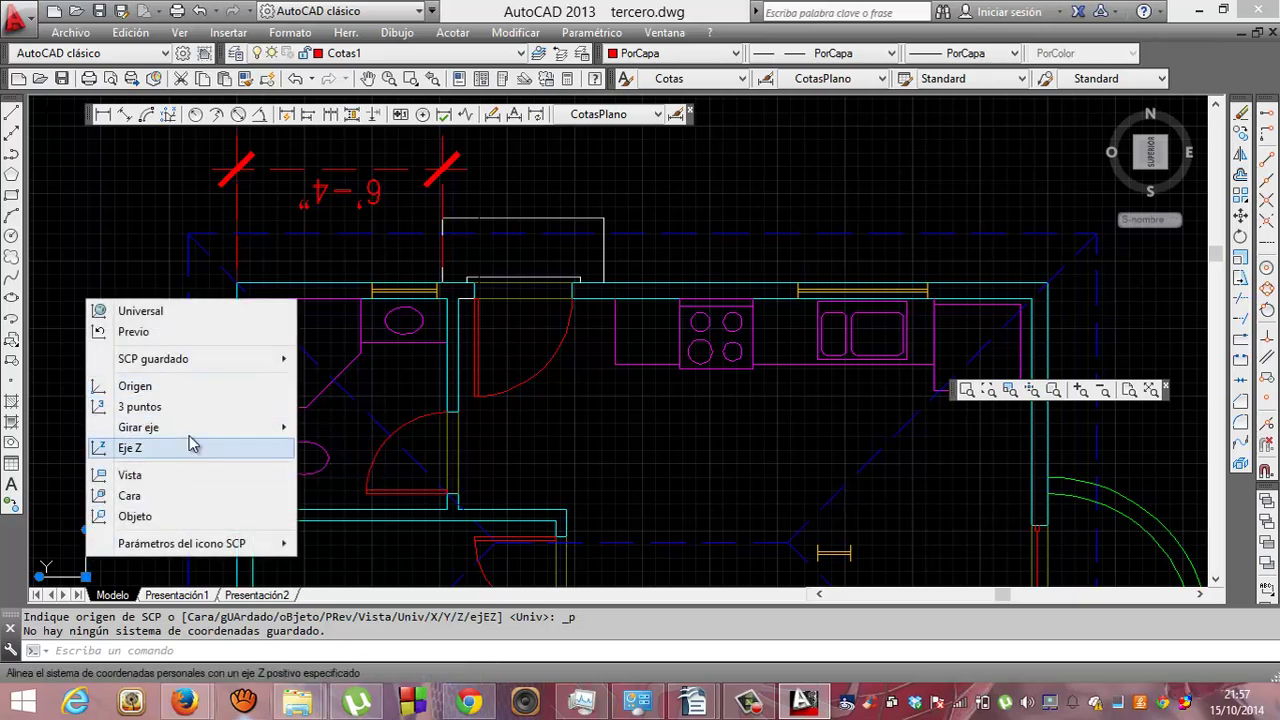
left_click(186, 390)
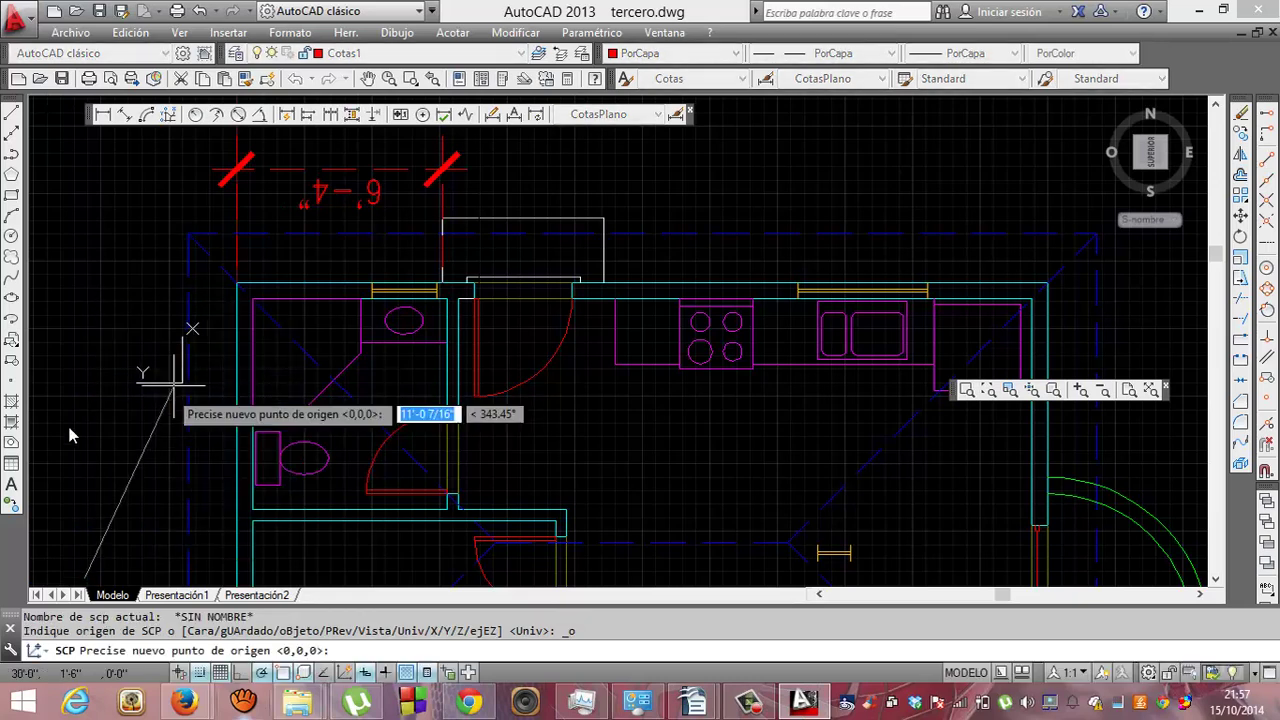
key("Escape")
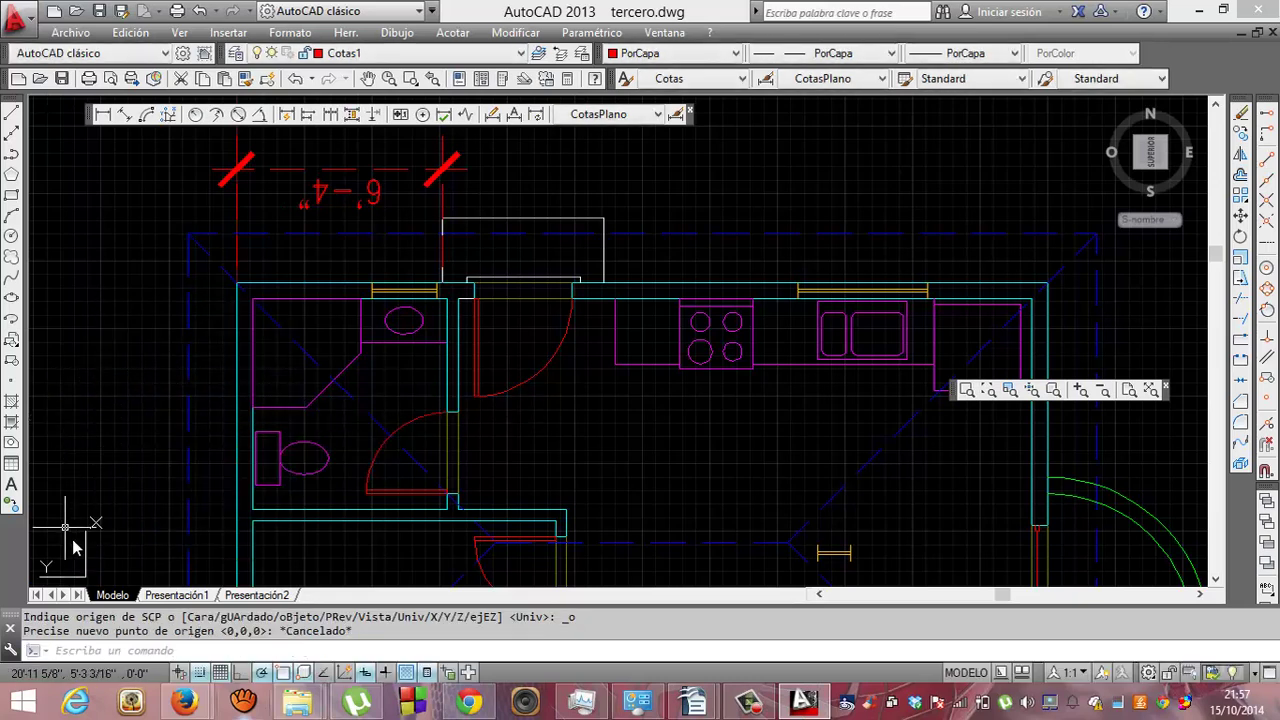
left_click(86, 555)
right_click(85, 552)
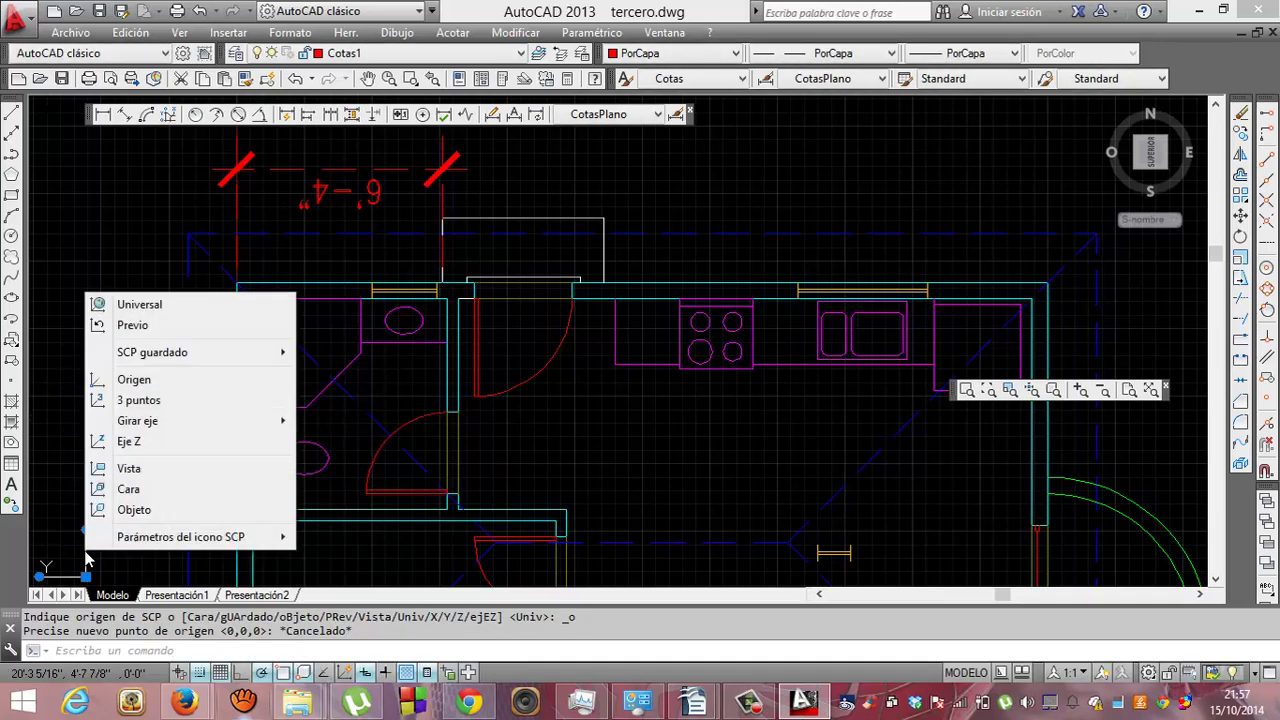
mouse_move(181, 537)
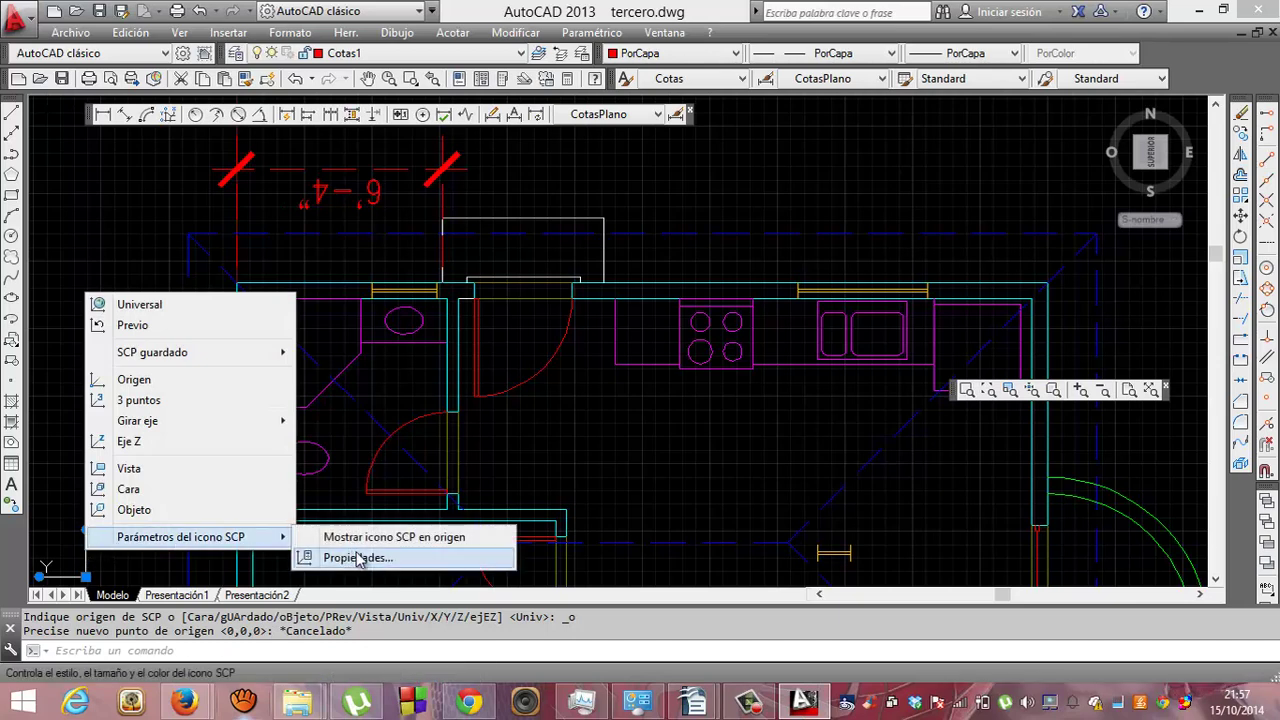
left_click(378, 541)
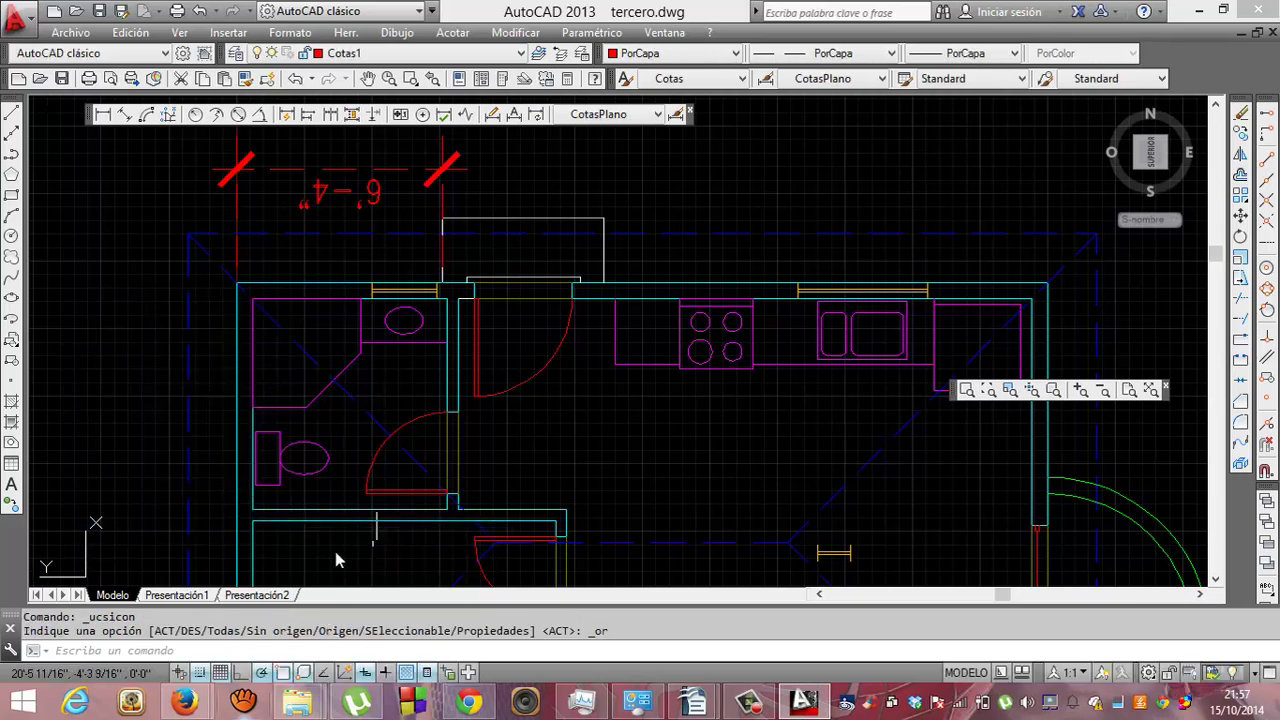
left_click(86, 550)
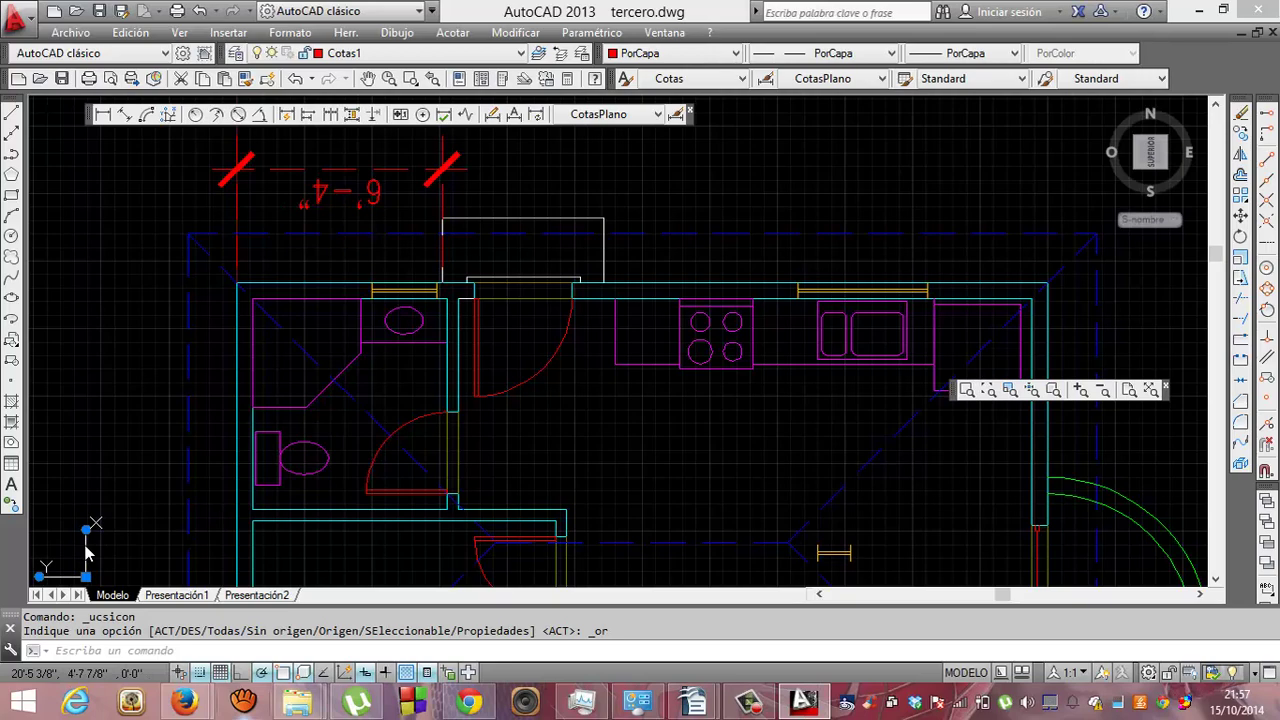
key("Escape")
left_click(375, 192)
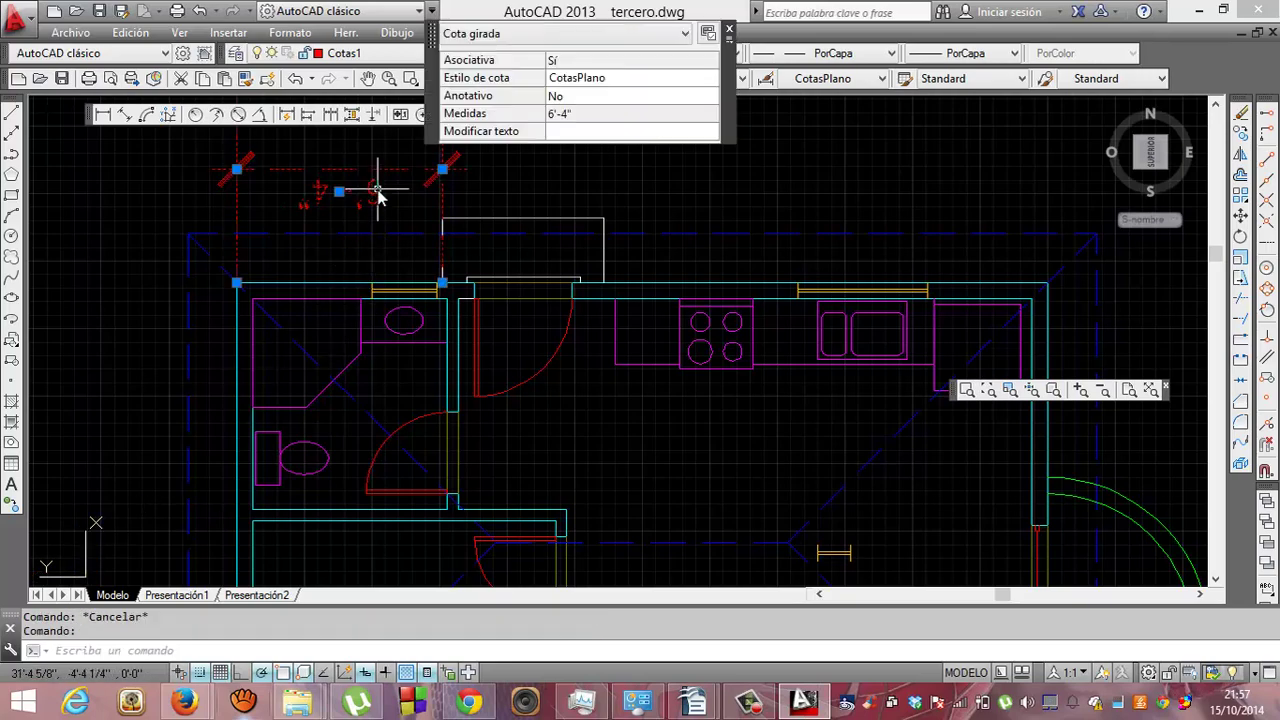
right_click(378, 197)
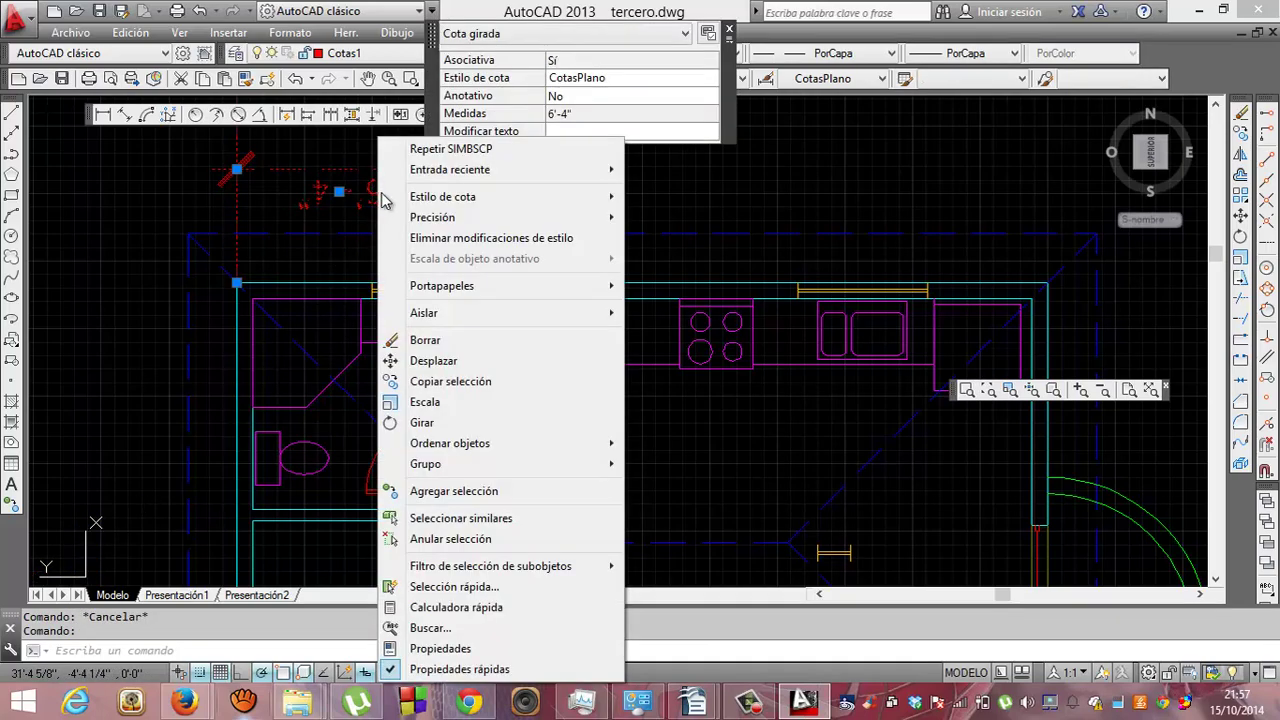
mouse_move(443, 196)
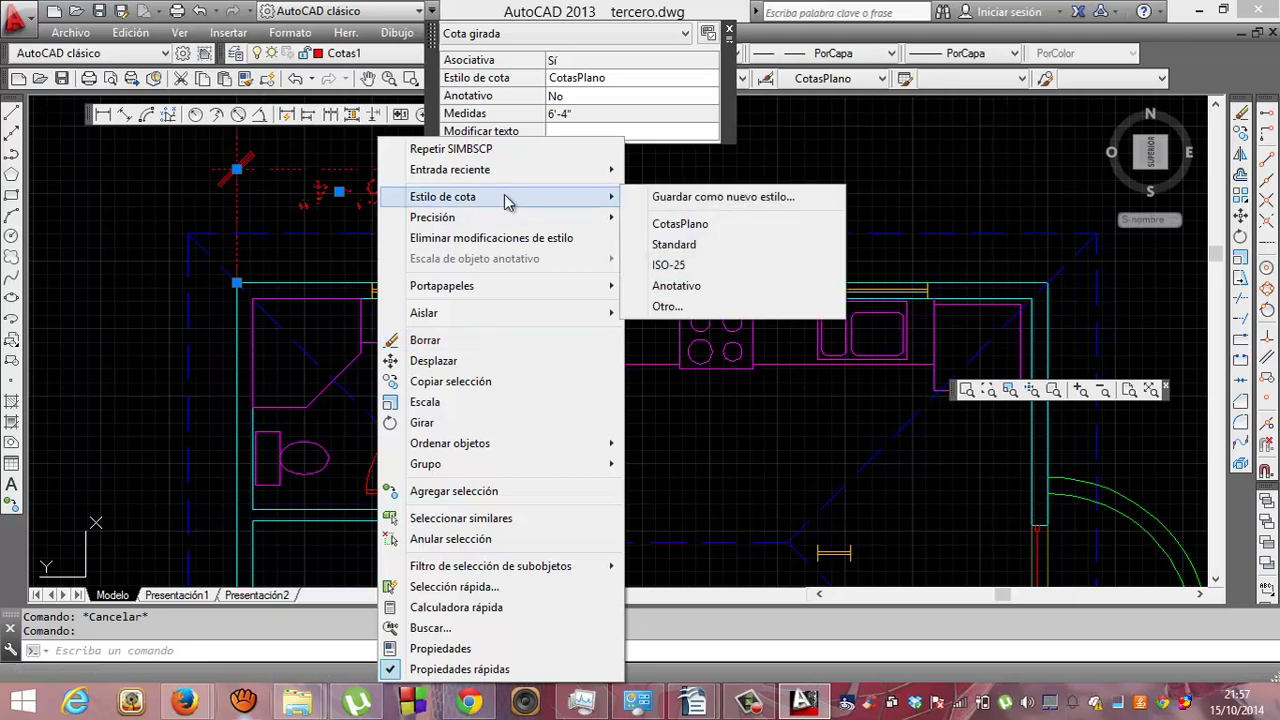
left_click(332, 186)
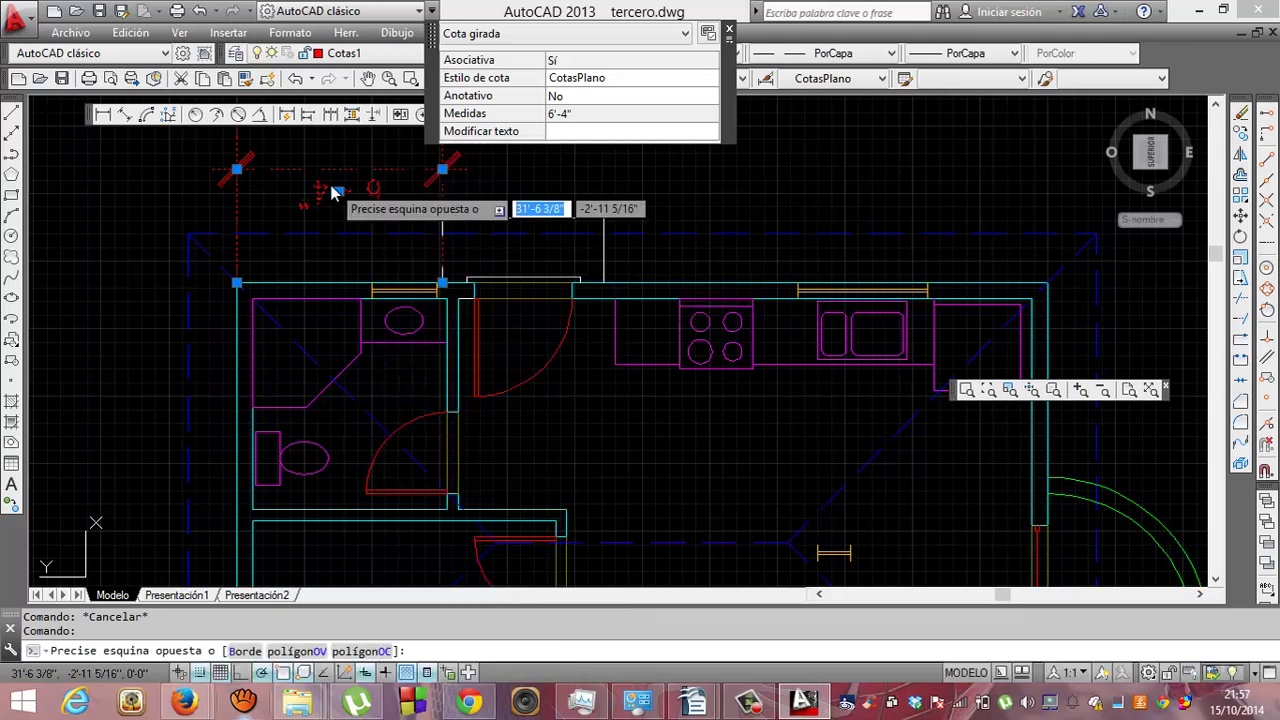
left_click(390, 170)
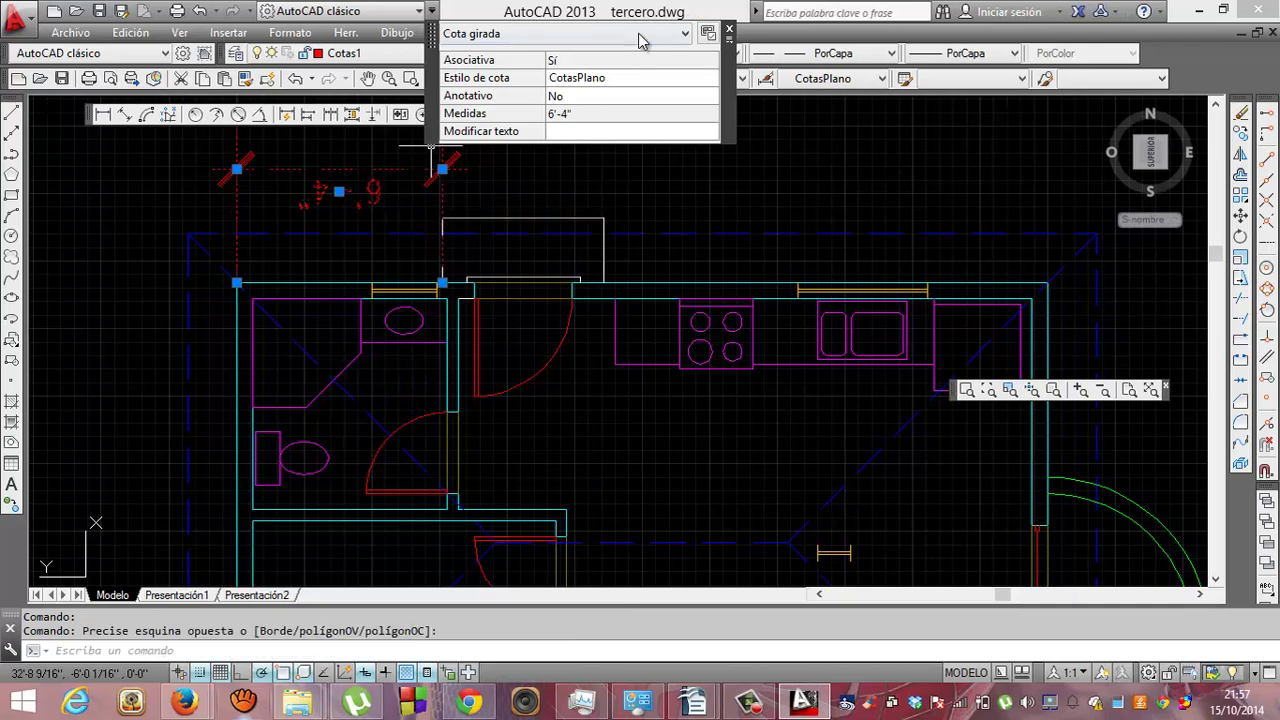
left_click(730, 32)
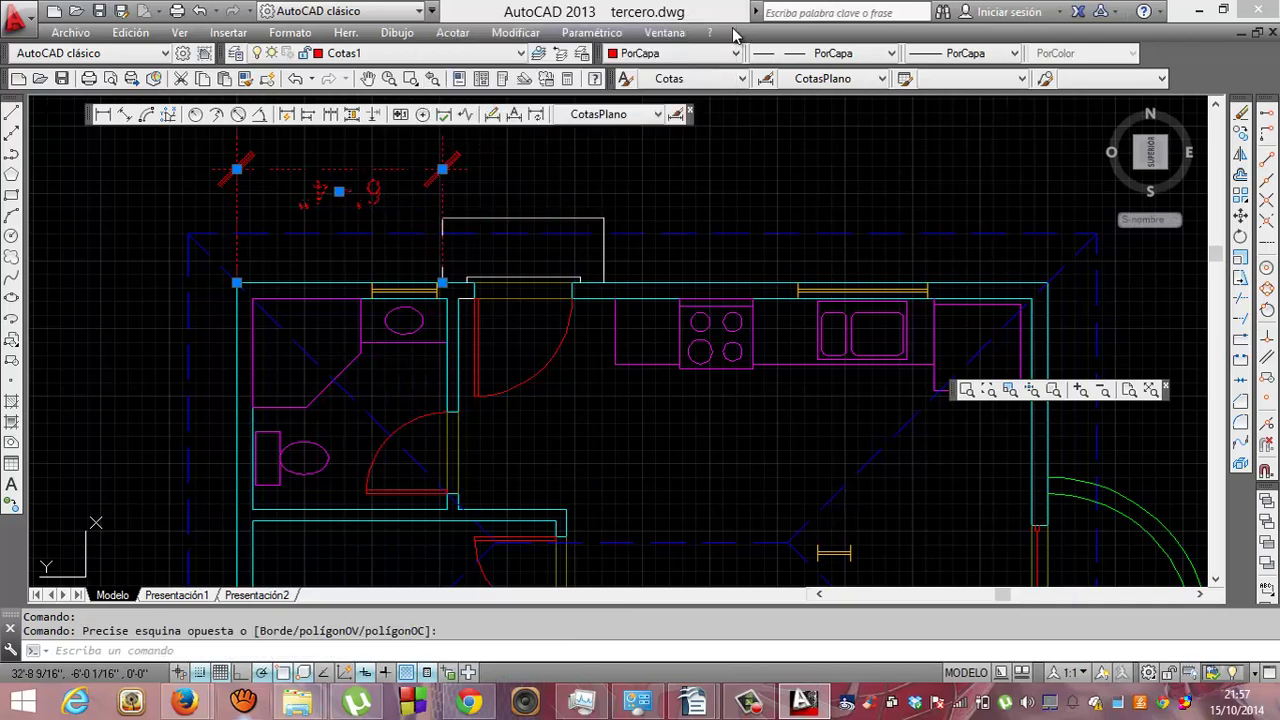
left_click(676, 116)
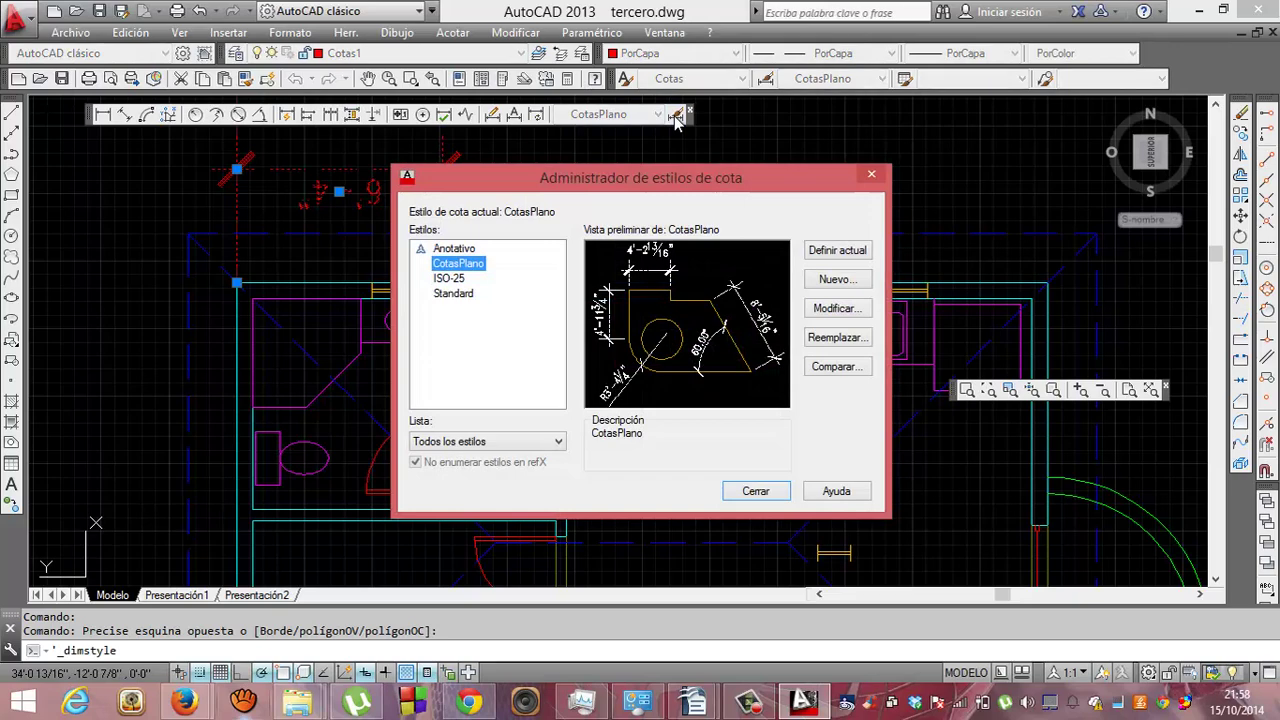
key("Escape")
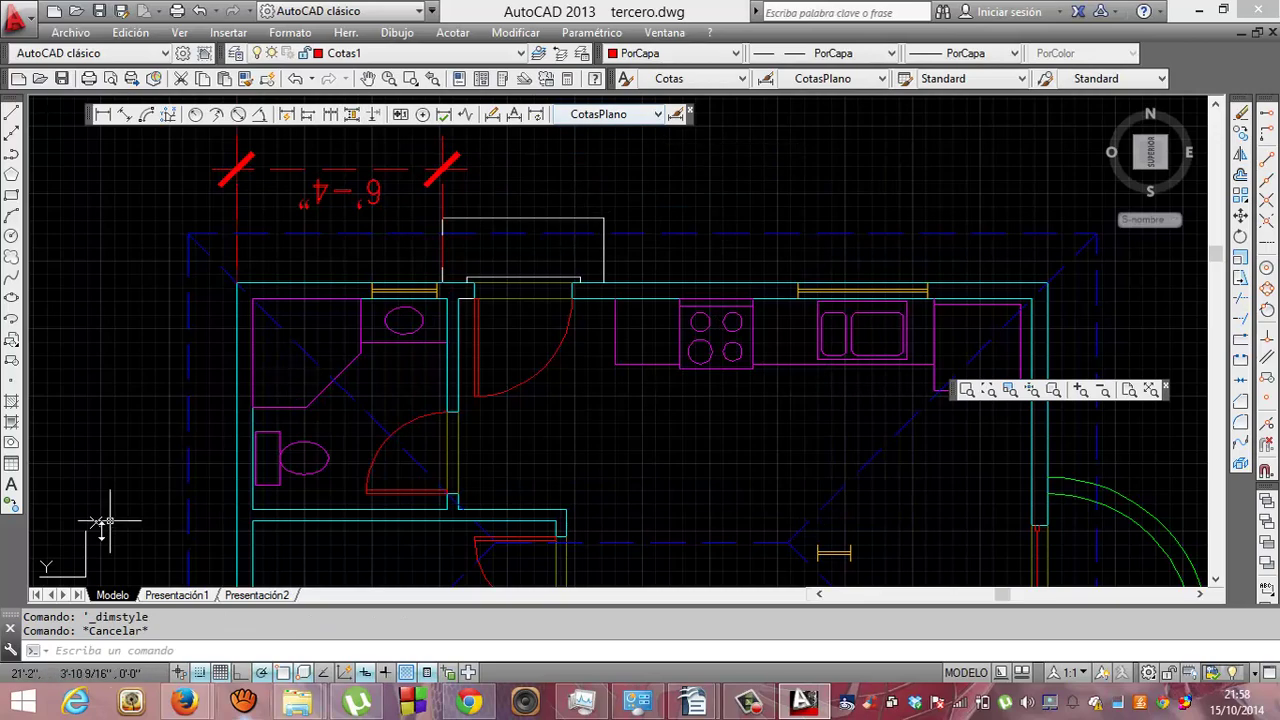
Switch to the Vista en planta > SCP actual view, then zoom in twice on the bathroom and kitchen.
left_click(87, 533)
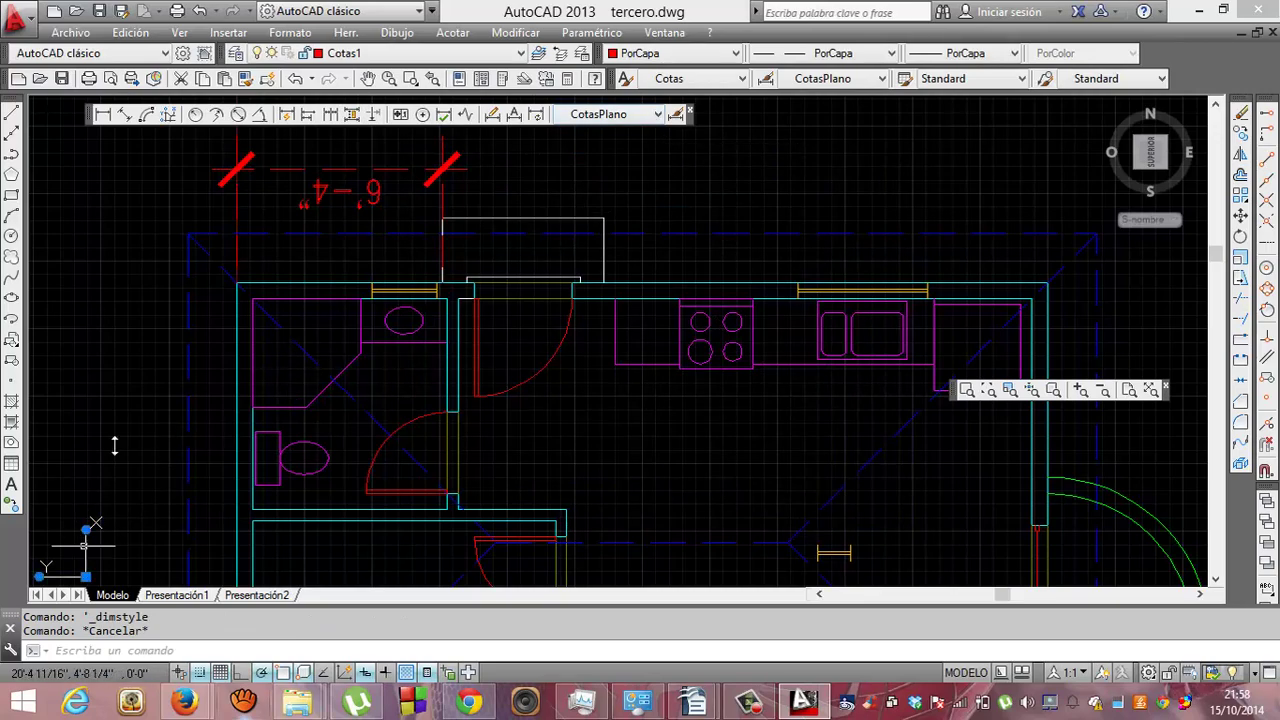
left_click(178, 33)
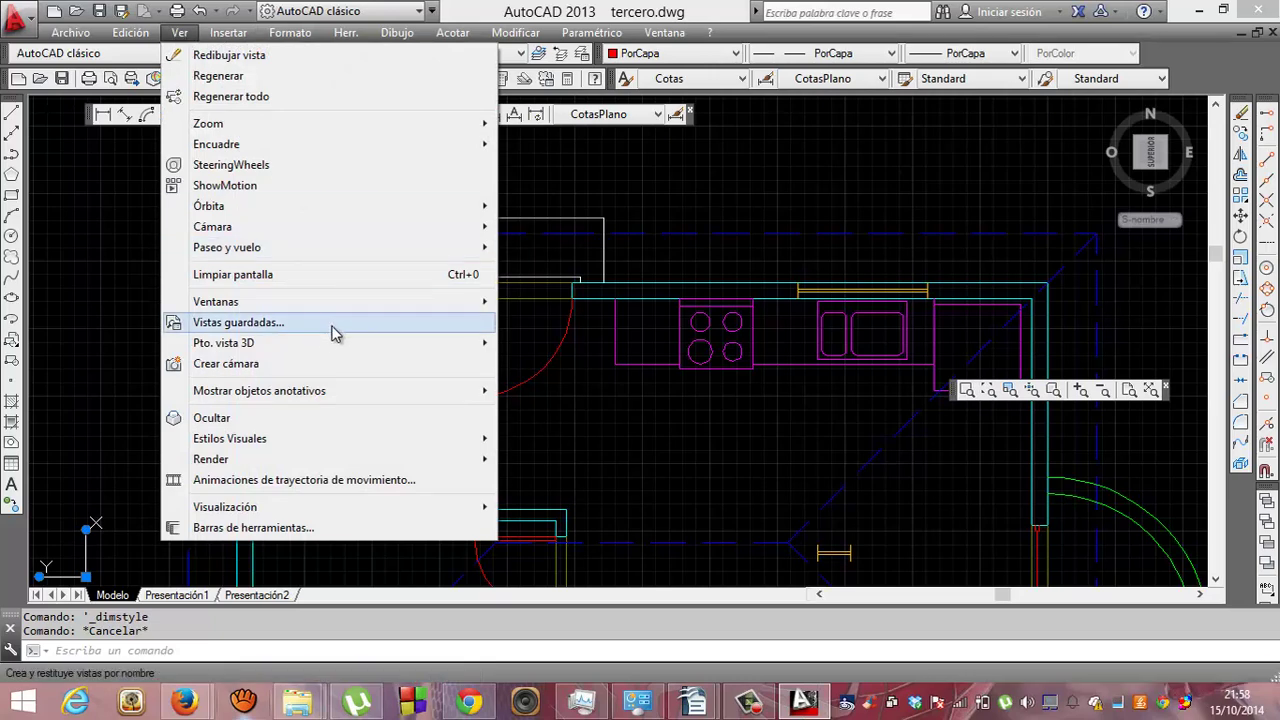
mouse_move(224, 343)
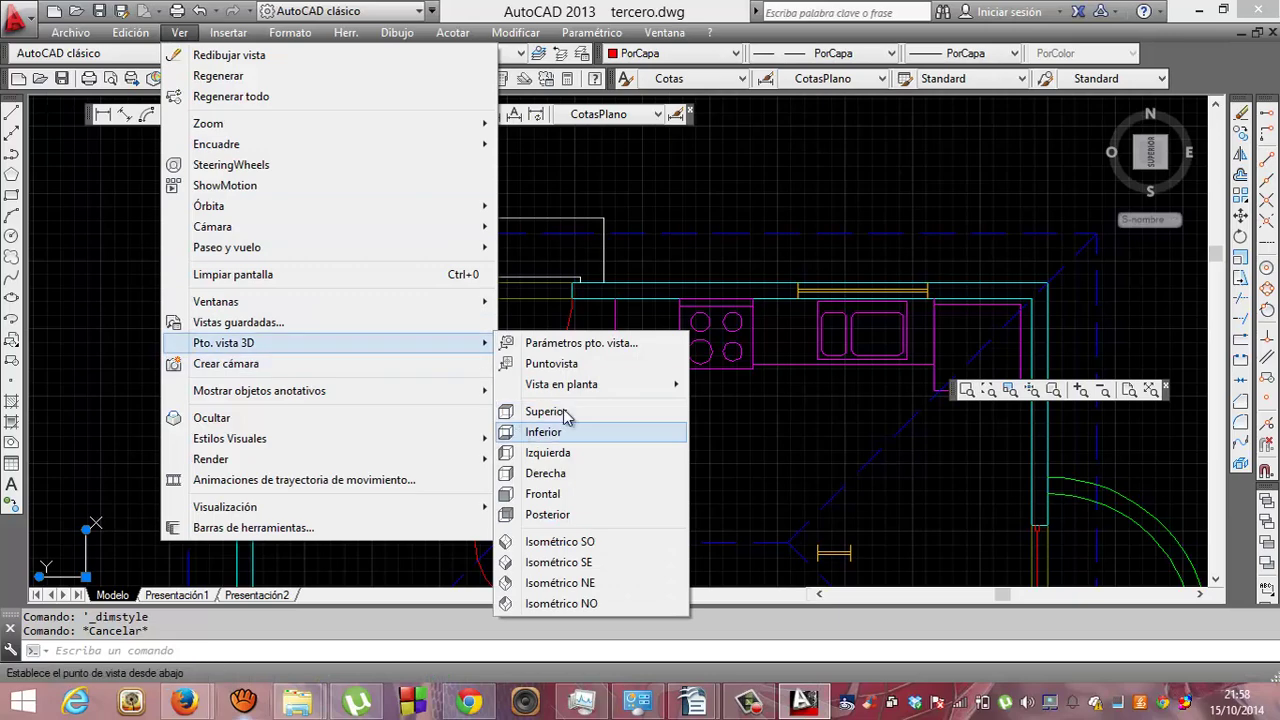
mouse_move(561, 384)
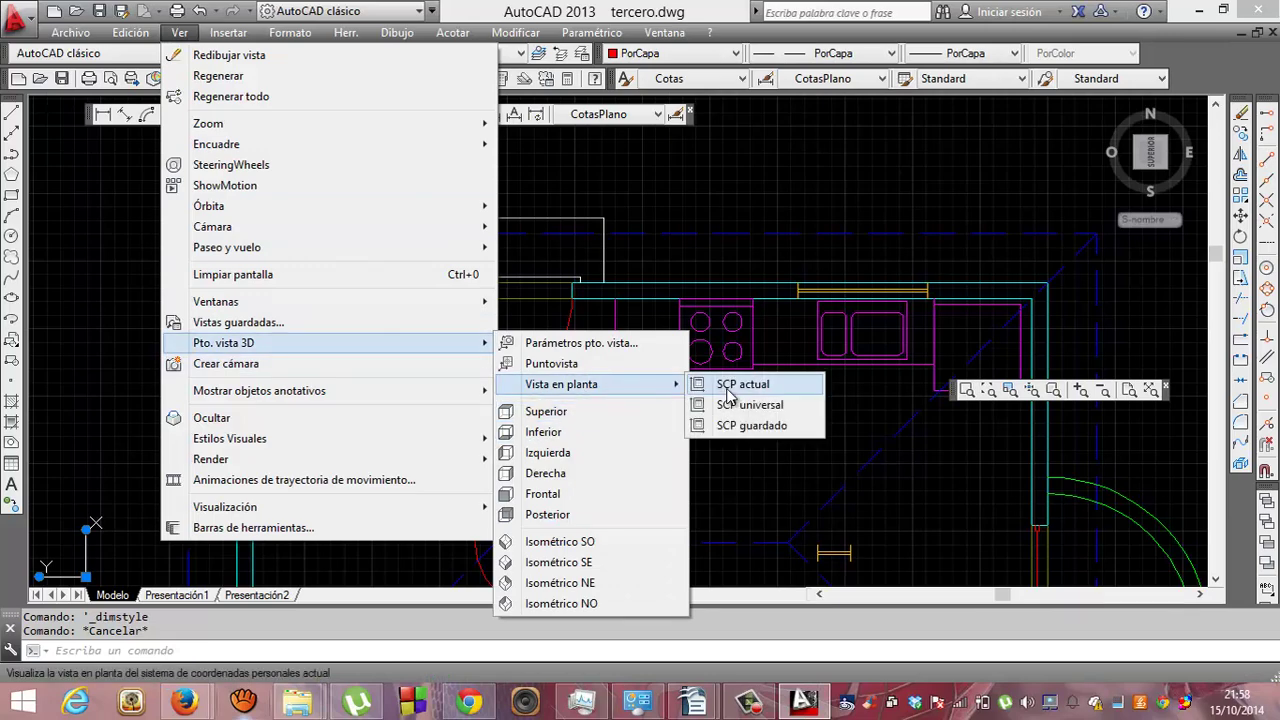
left_click(729, 396)
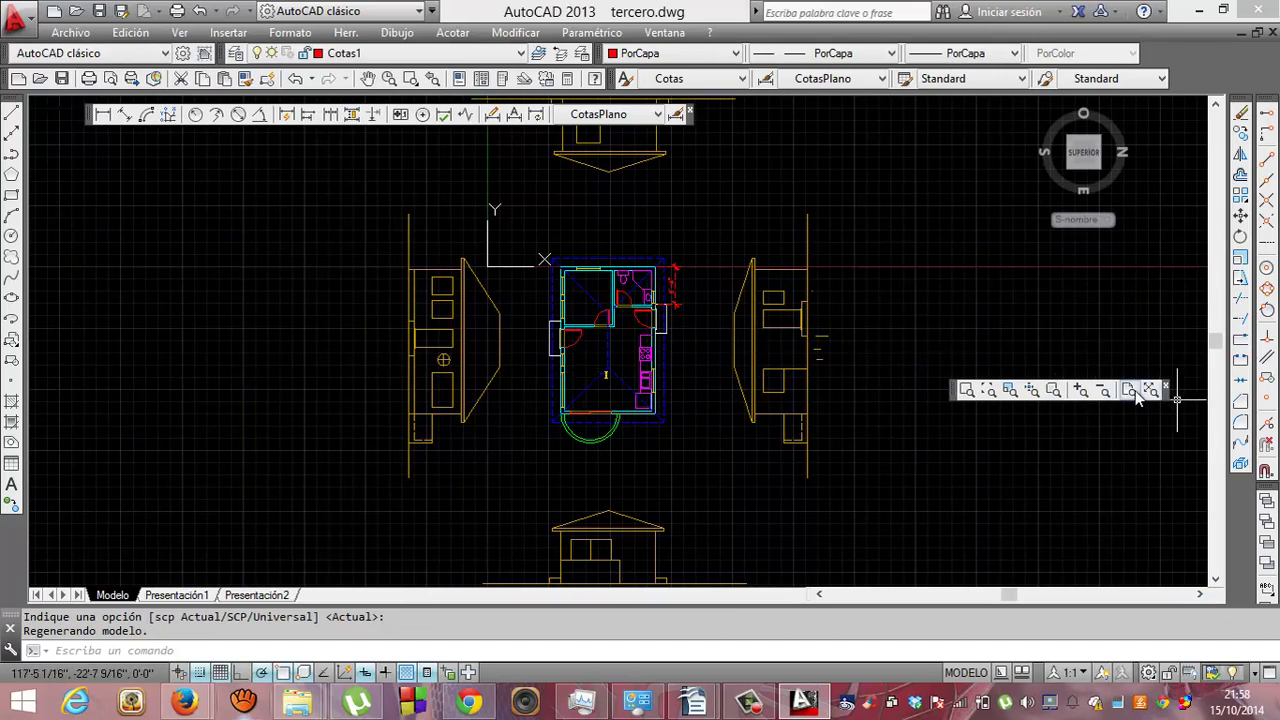
left_click(1083, 395)
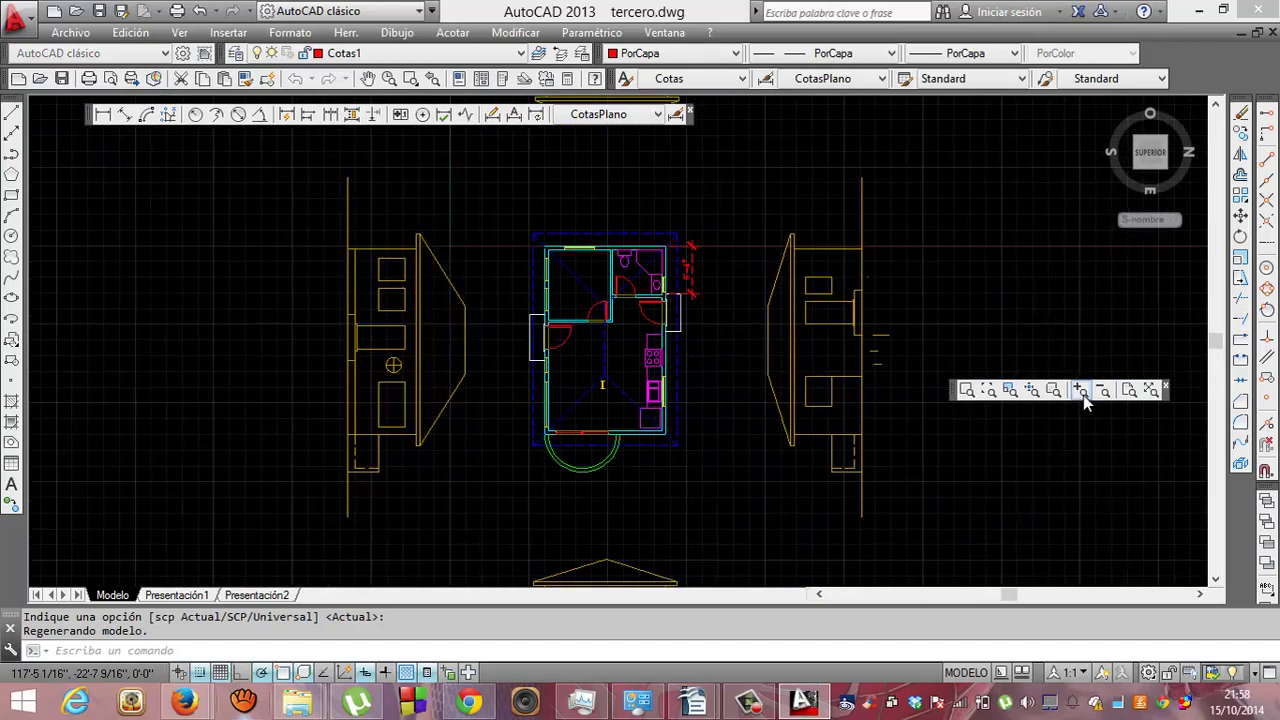
left_click(1083, 395)
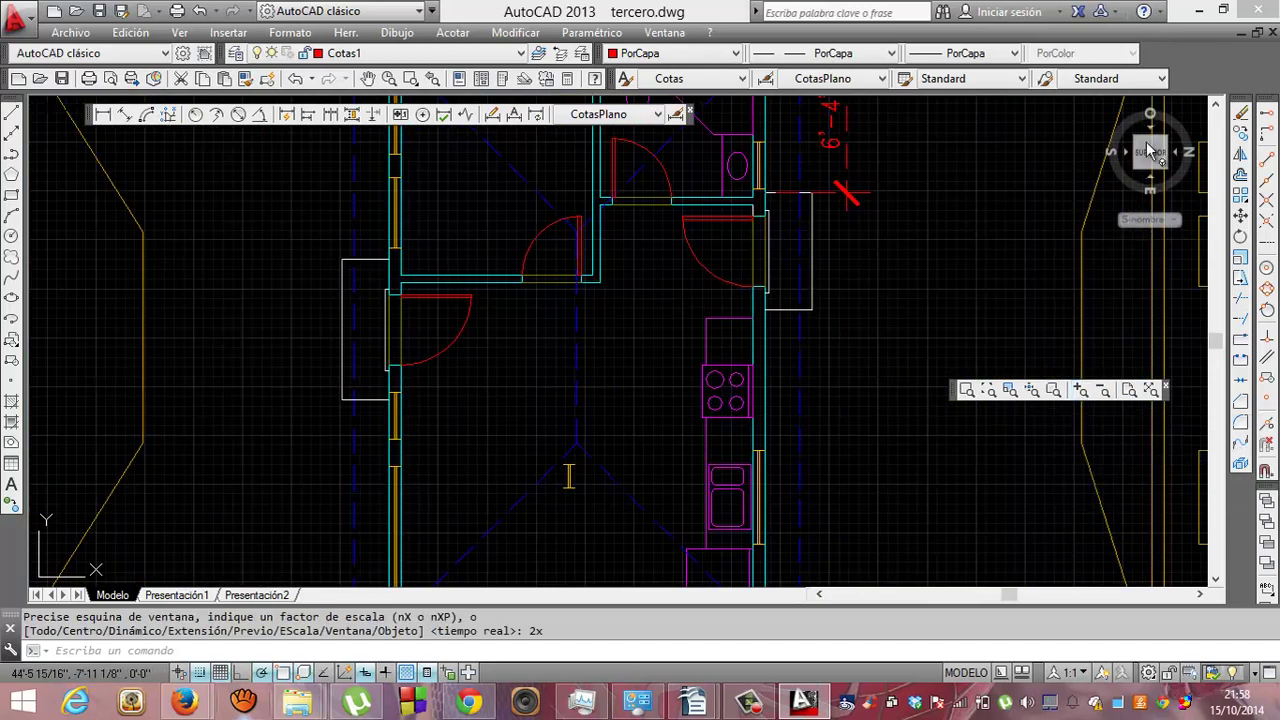
left_click(1216, 106)
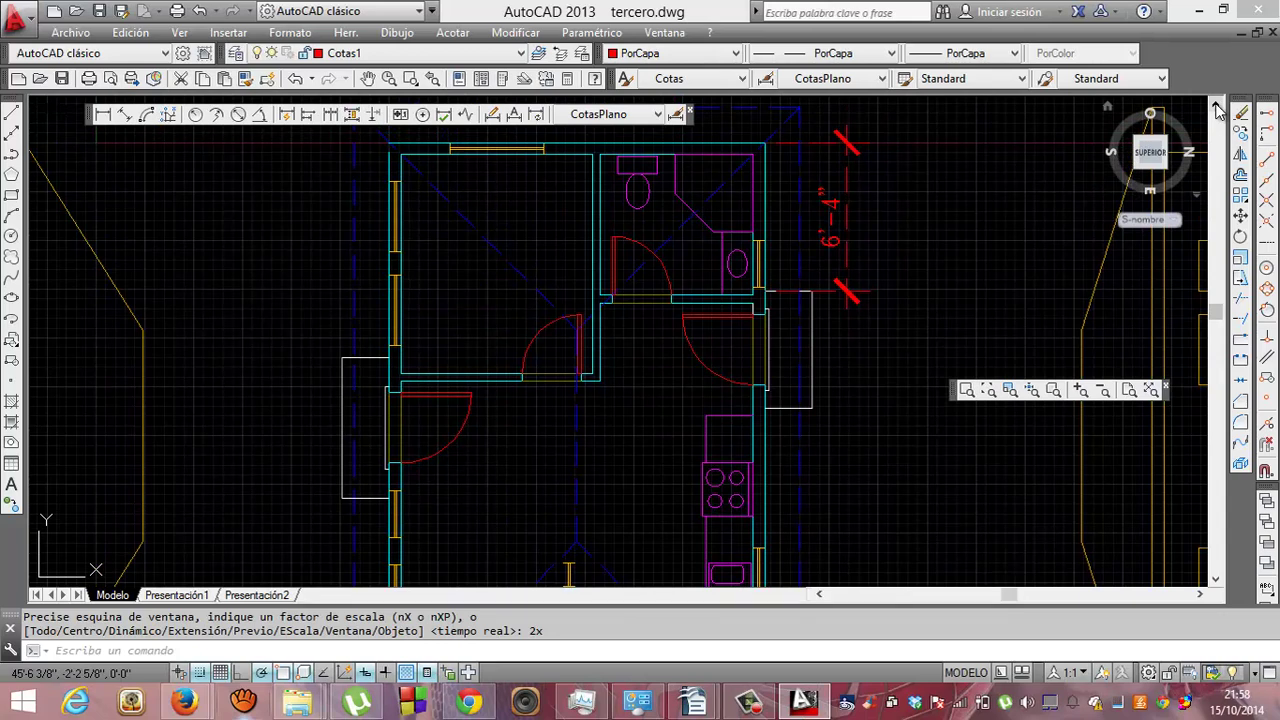
Erase the 6'-4" dimension and draw a trial 4'-2" linear dimension right of the plan.
left_click(848, 178)
key("Delete")
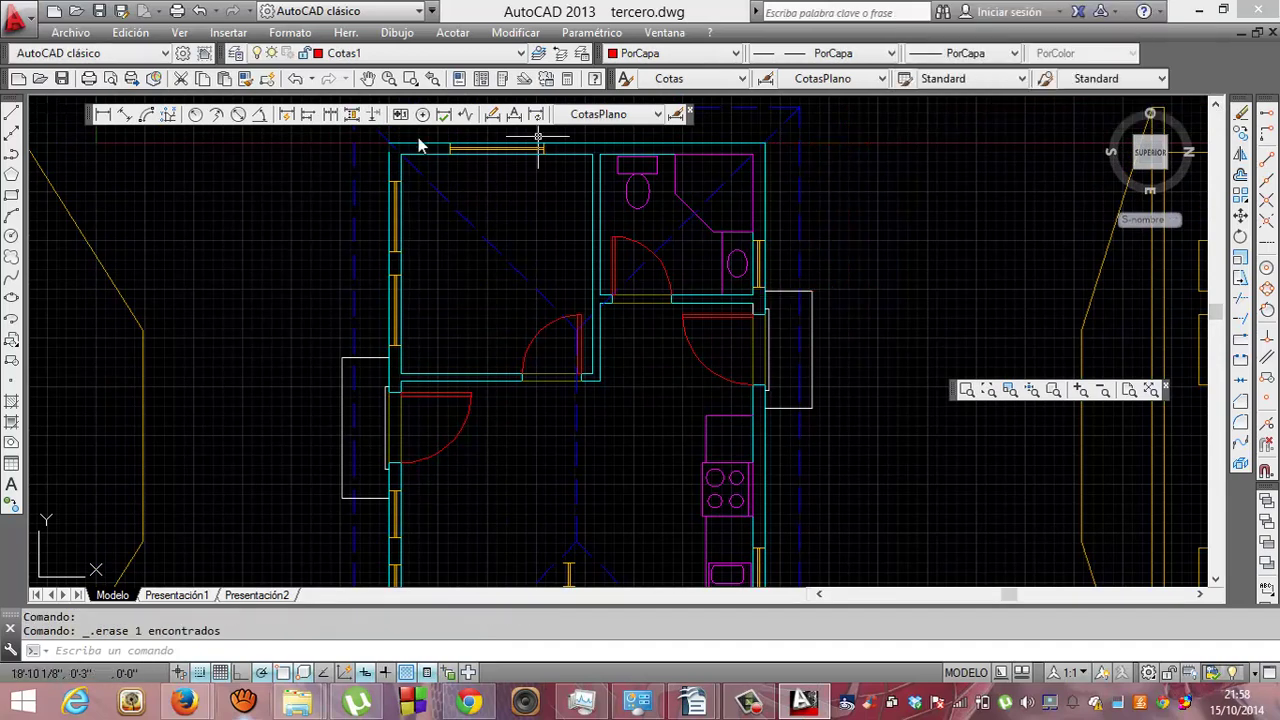
left_click(104, 114)
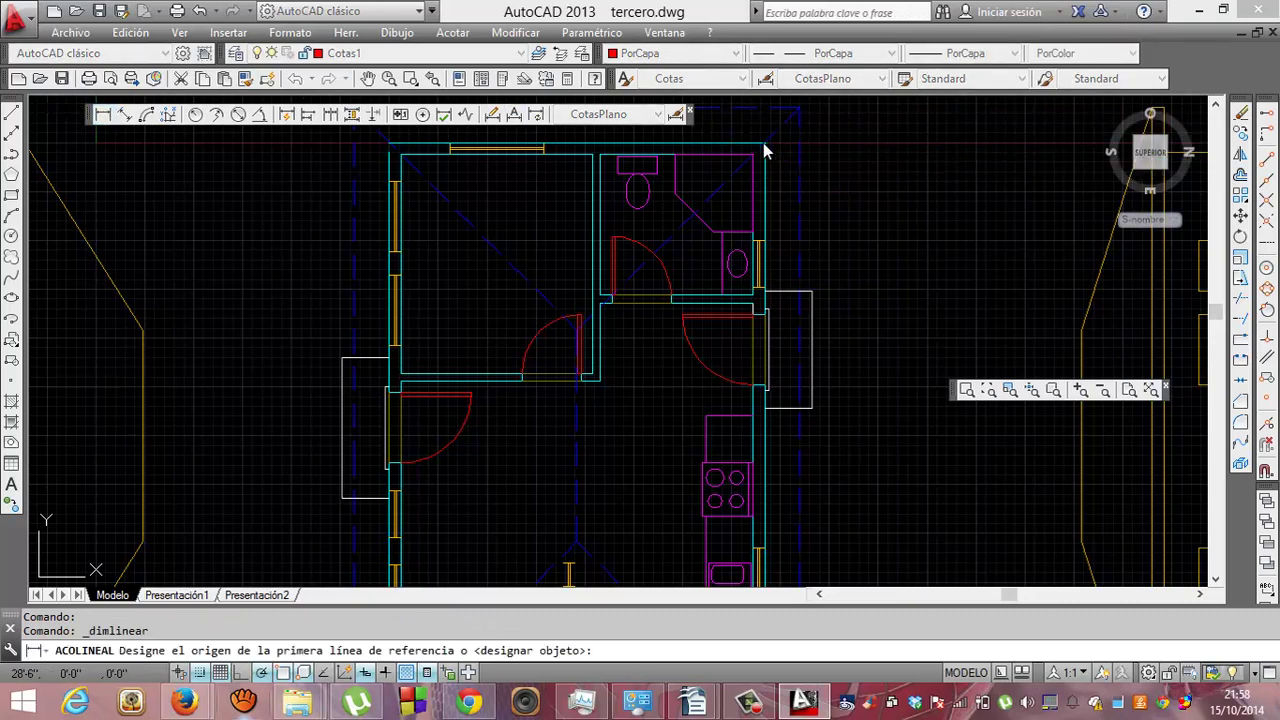
left_click(765, 147)
left_click(766, 244)
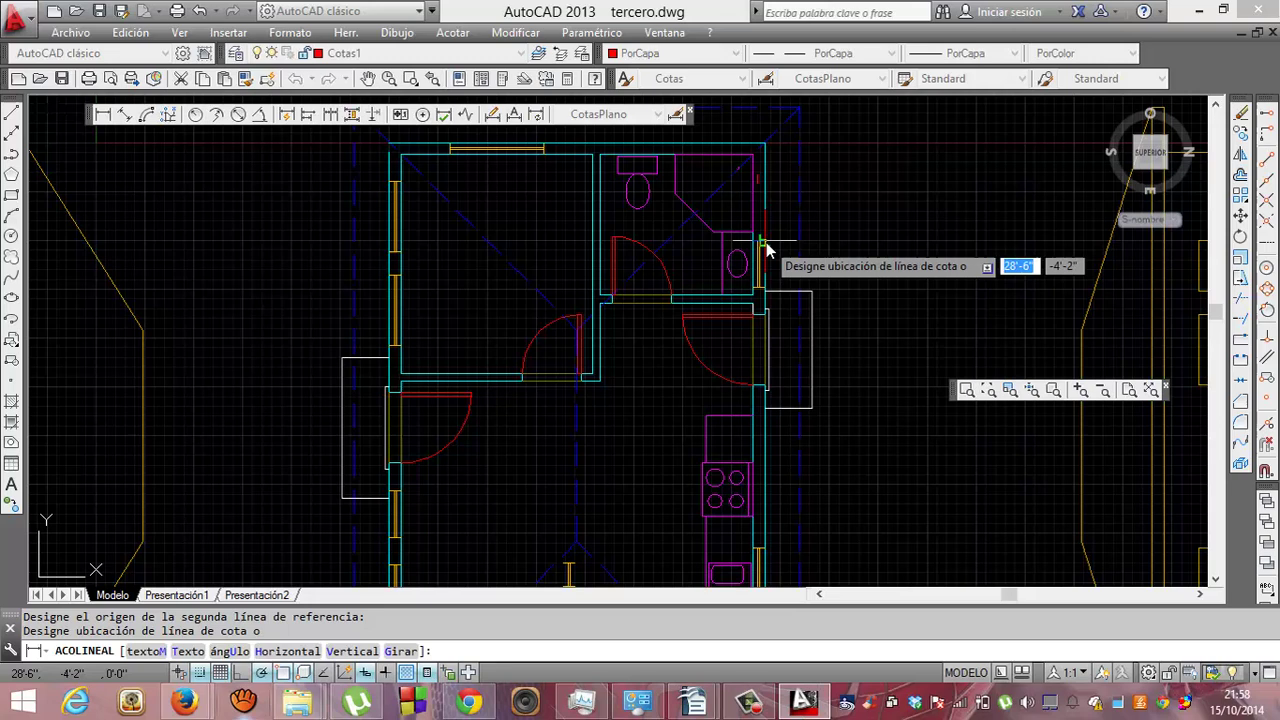
left_click(858, 246)
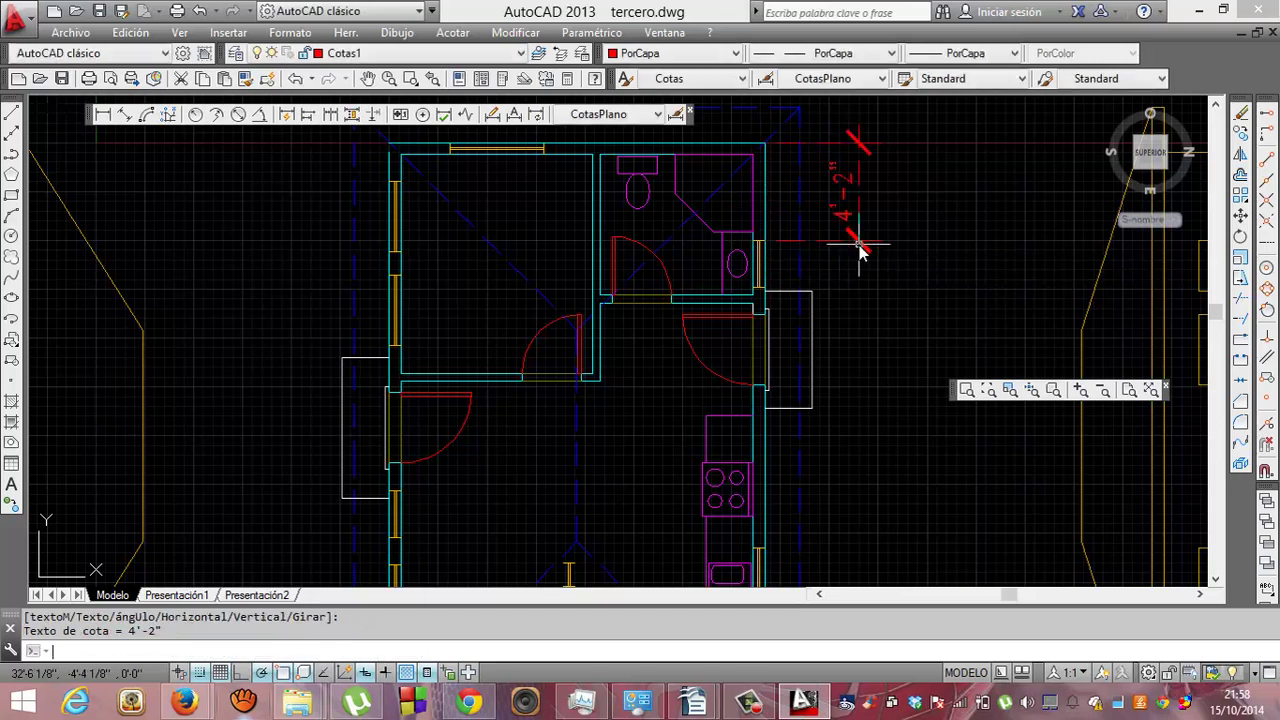
Delete the trial 4'-2" dimension and open the Dimension Style Manager.
key("Escape")
left_click(858, 227)
left_click(856, 216)
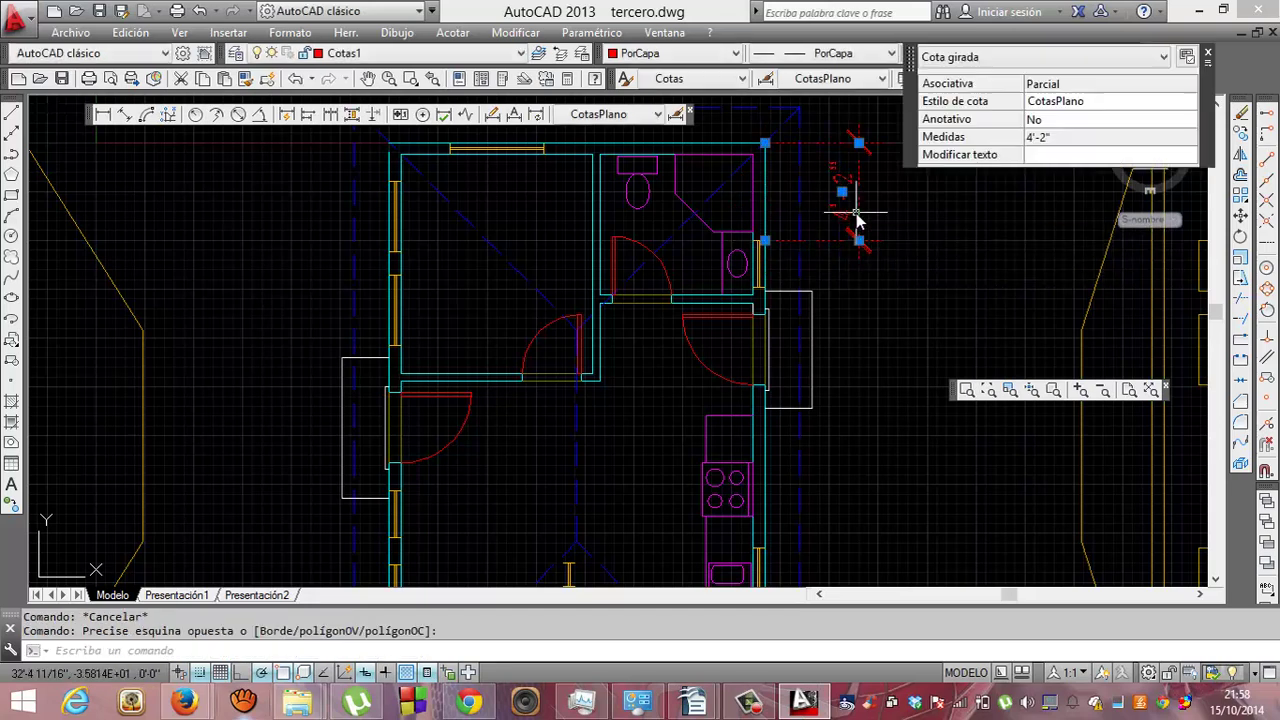
key("Delete")
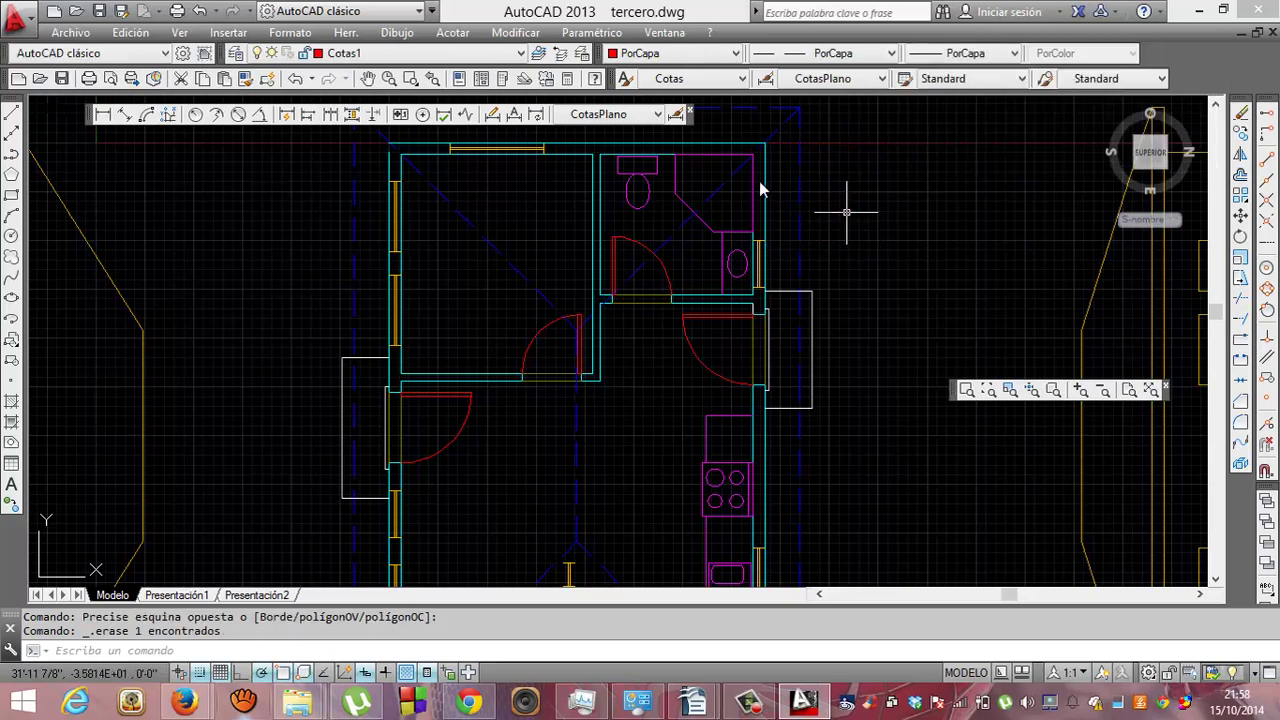
left_click(676, 114)
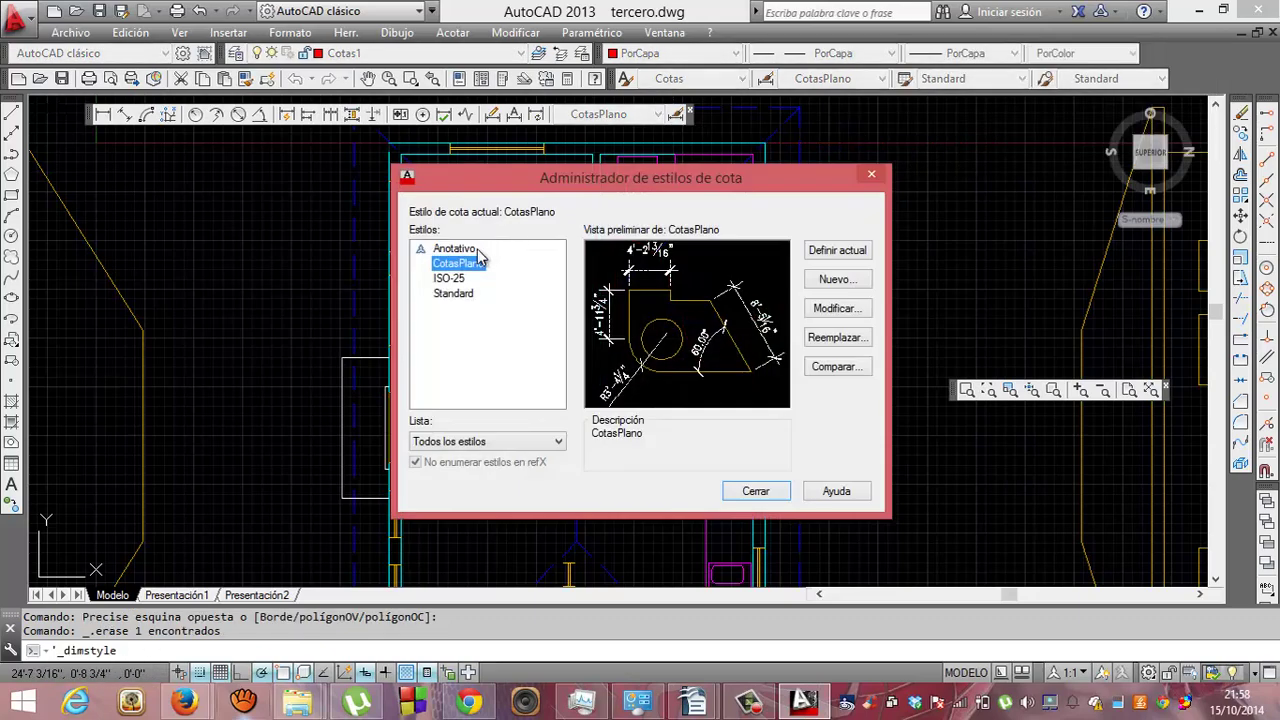
Review CotasPlano's Texto, Ajustar, units and tolerance tabs, keeping vertical text position Arriba.
left_click(803, 306)
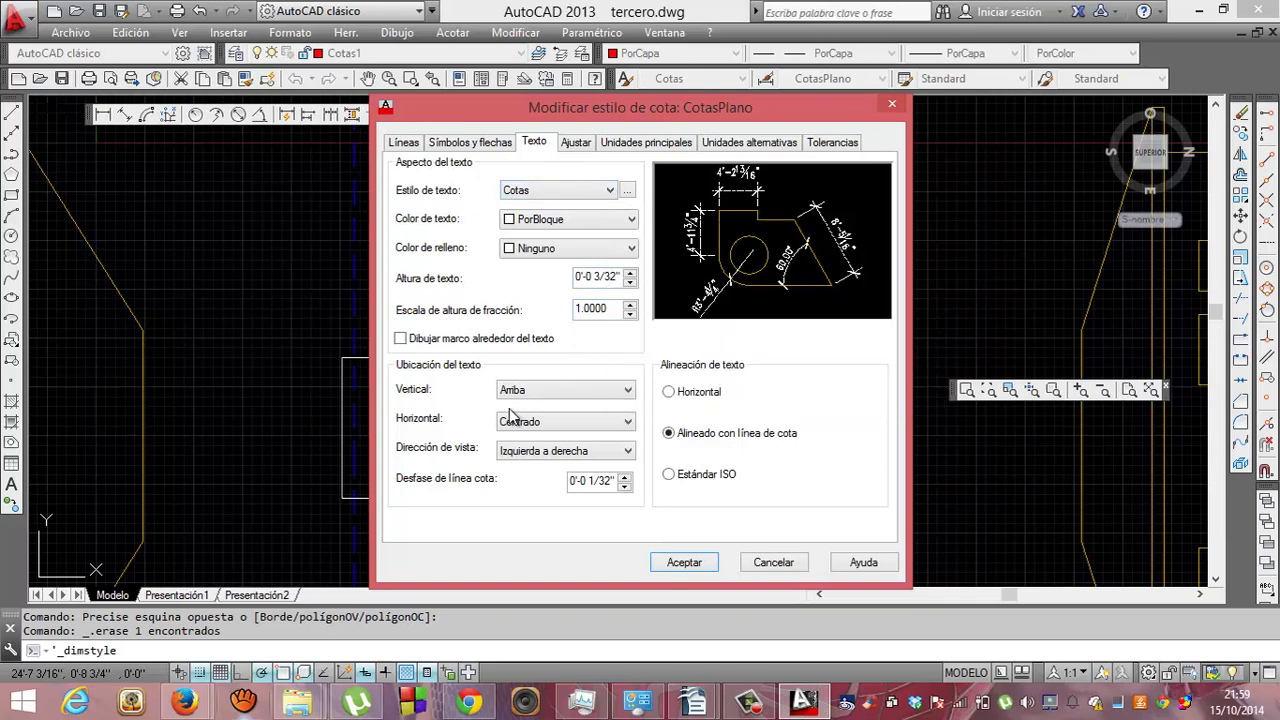
left_click(548, 402)
left_click(548, 403)
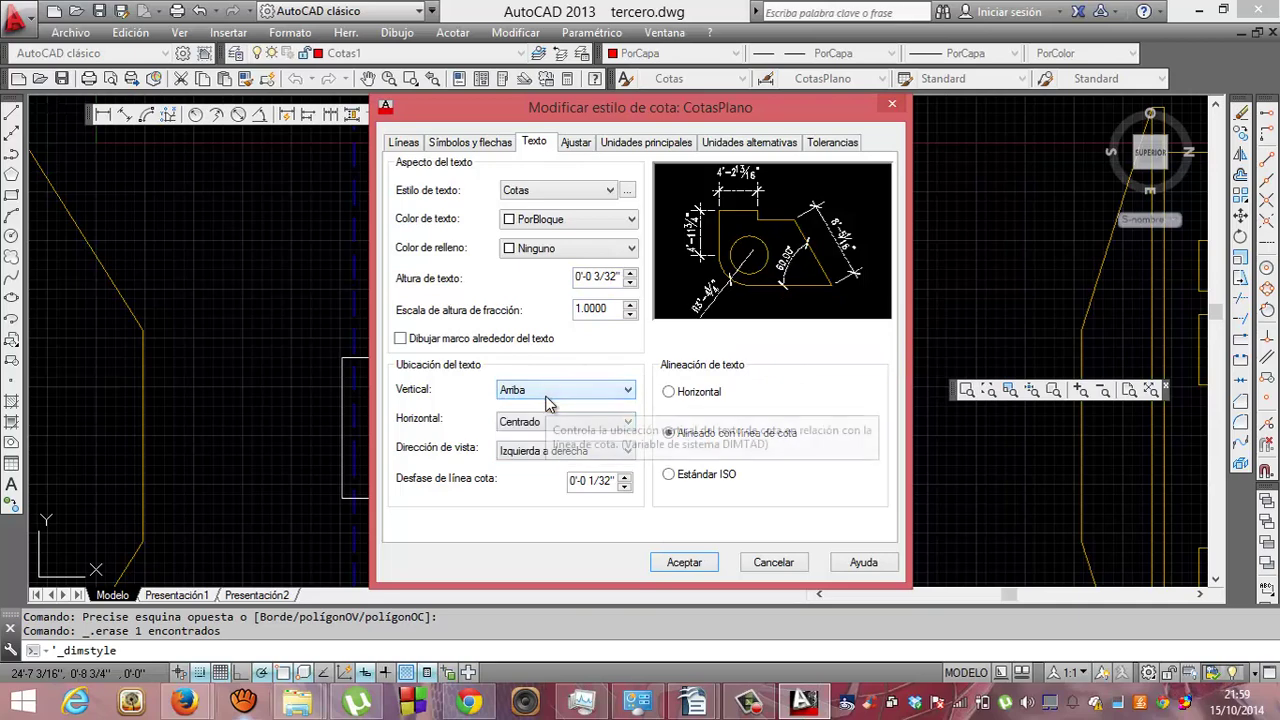
left_click(628, 390)
left_click(590, 390)
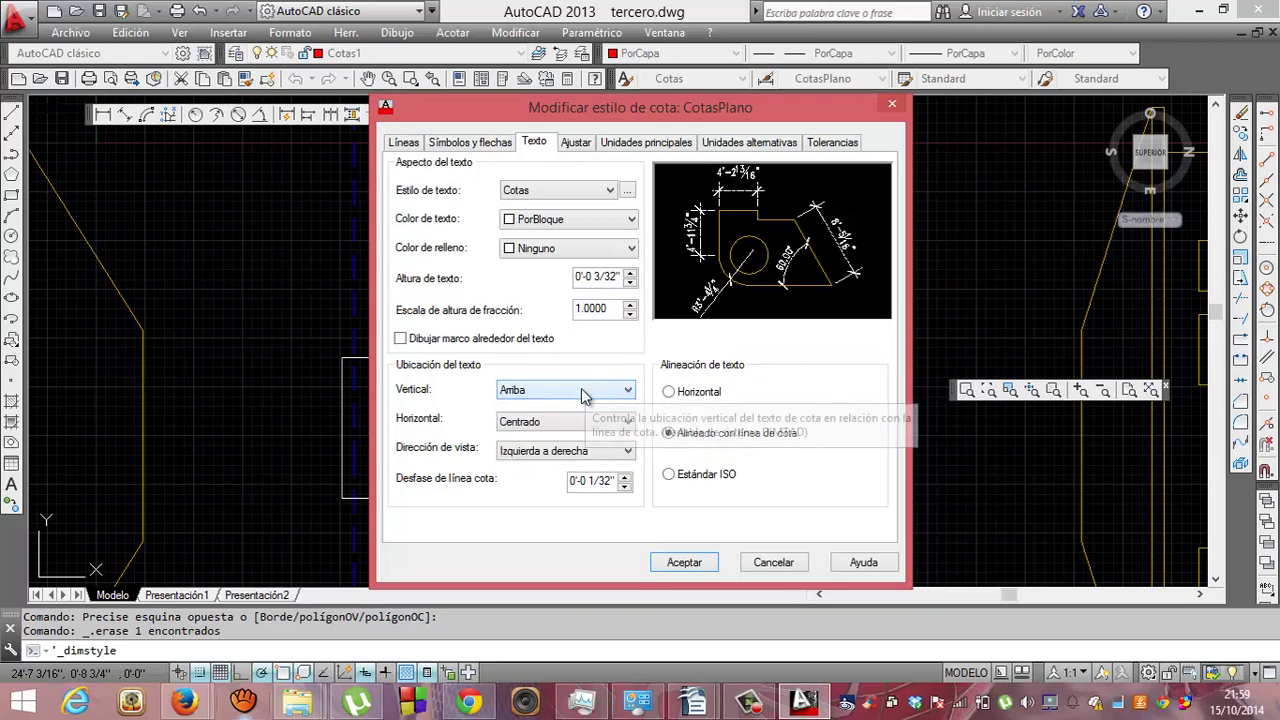
left_click(575, 142)
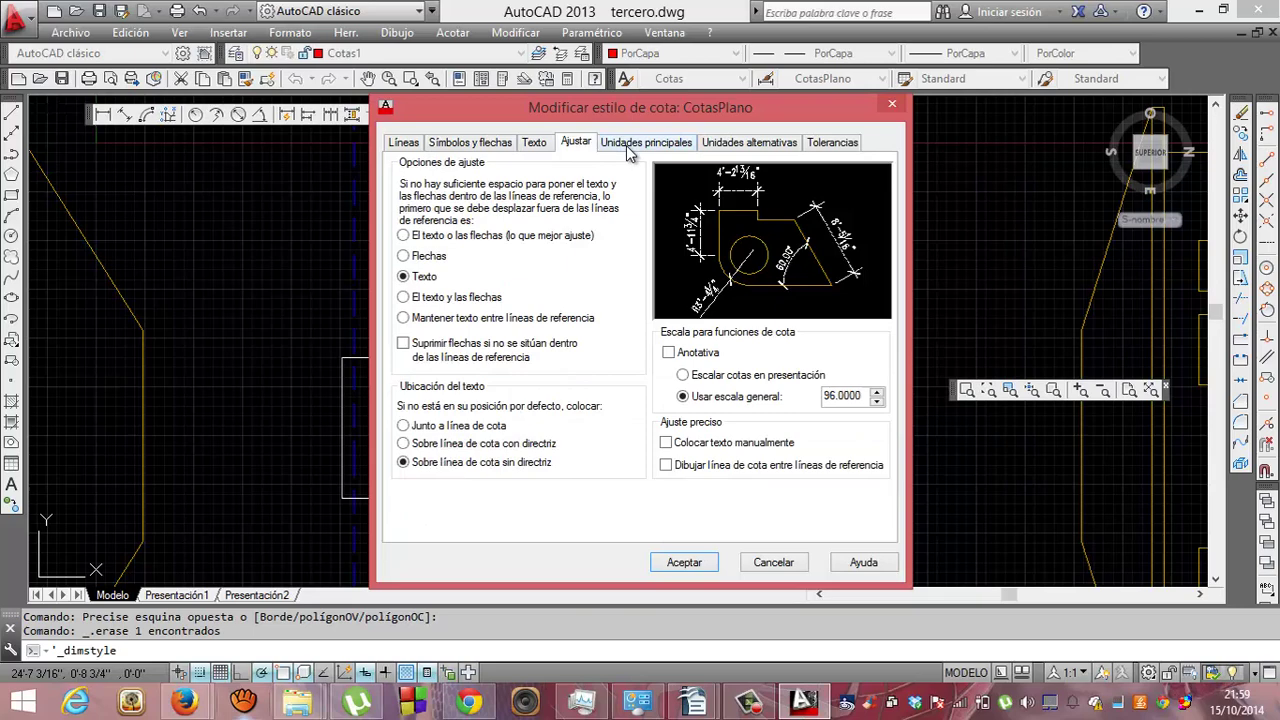
left_click(628, 145)
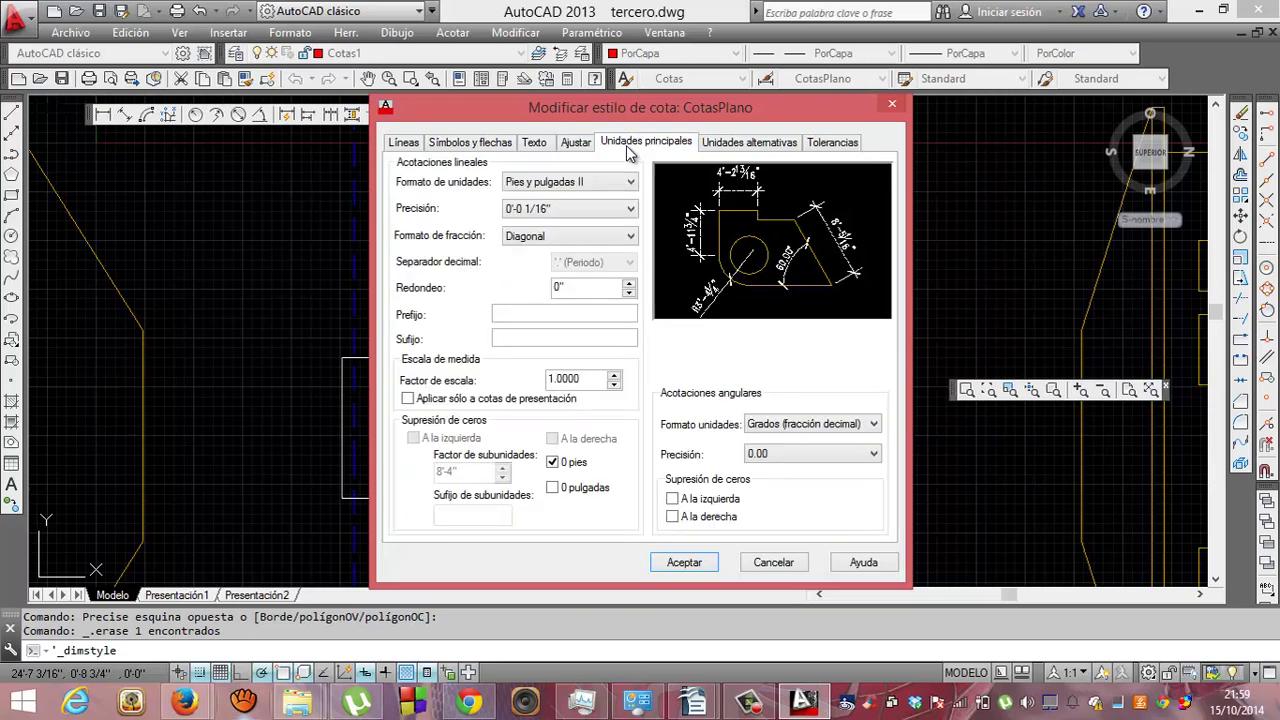
left_click(788, 148)
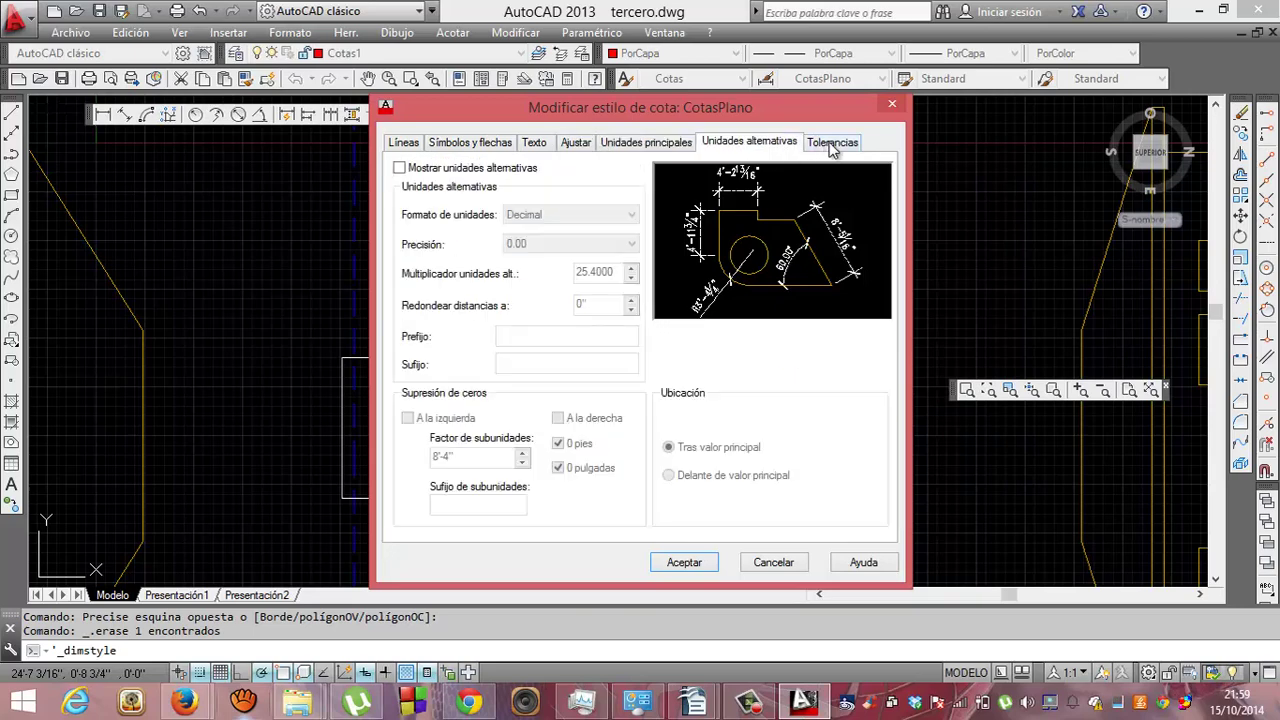
left_click(830, 146)
left_click(533, 143)
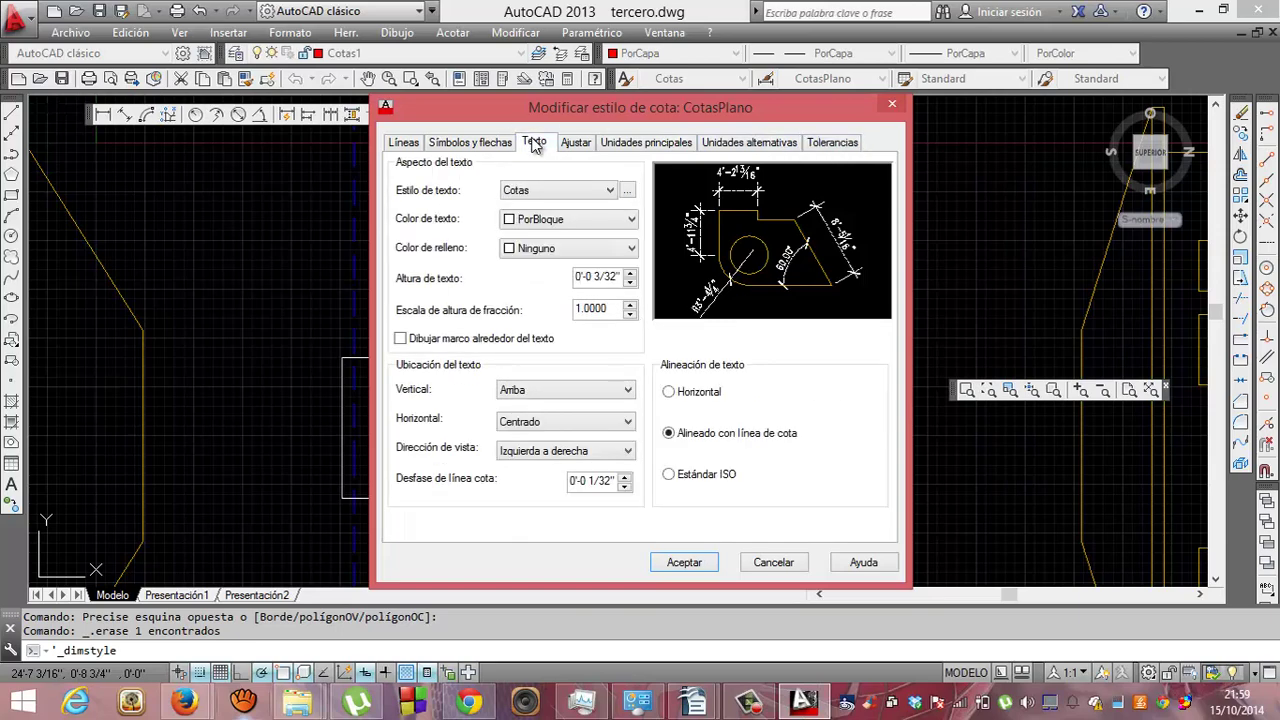
Uncheck Cabeza abajo in the Cotas text style, apply it, and close all style dialogs.
left_click(627, 192)
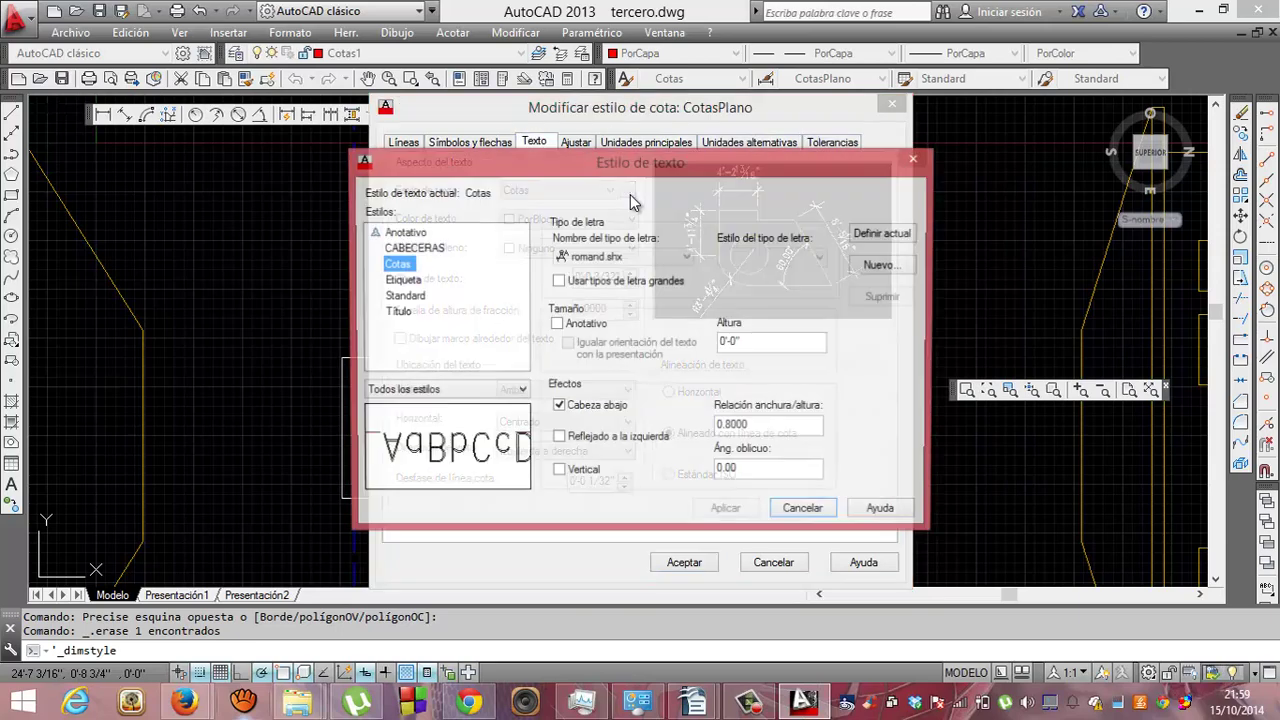
left_click(585, 406)
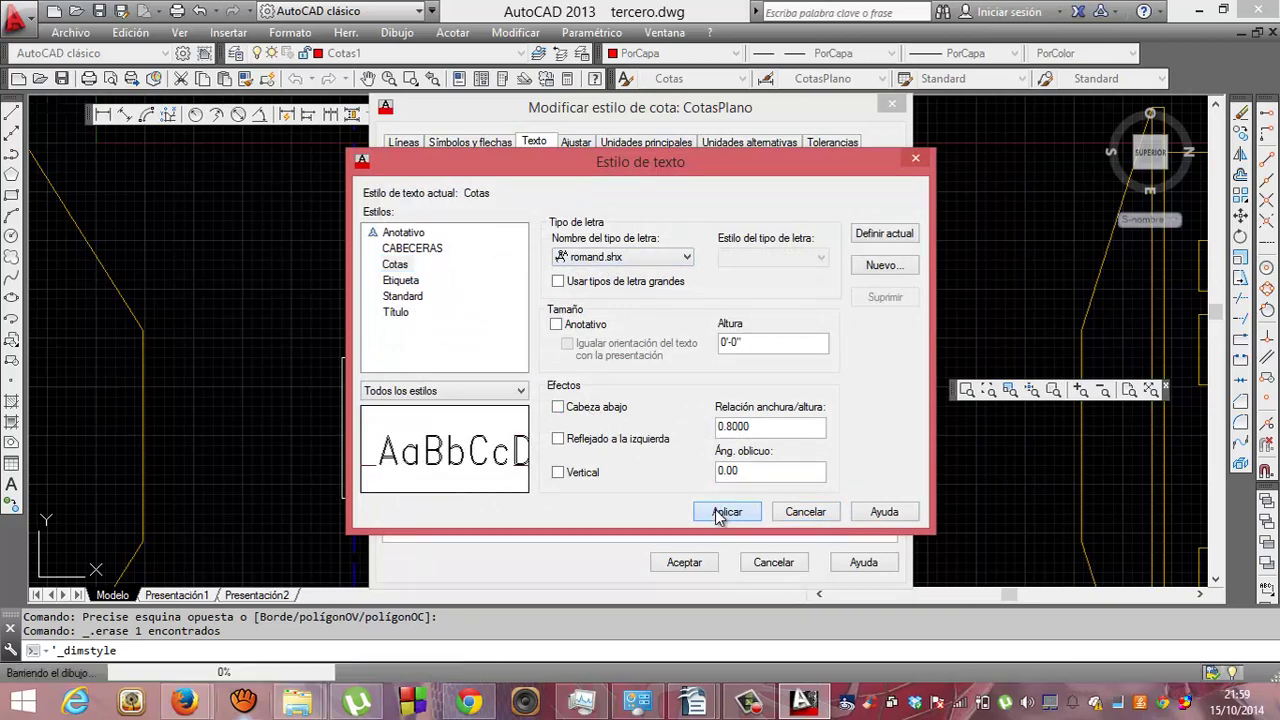
left_click(717, 511)
left_click(807, 514)
left_click(686, 562)
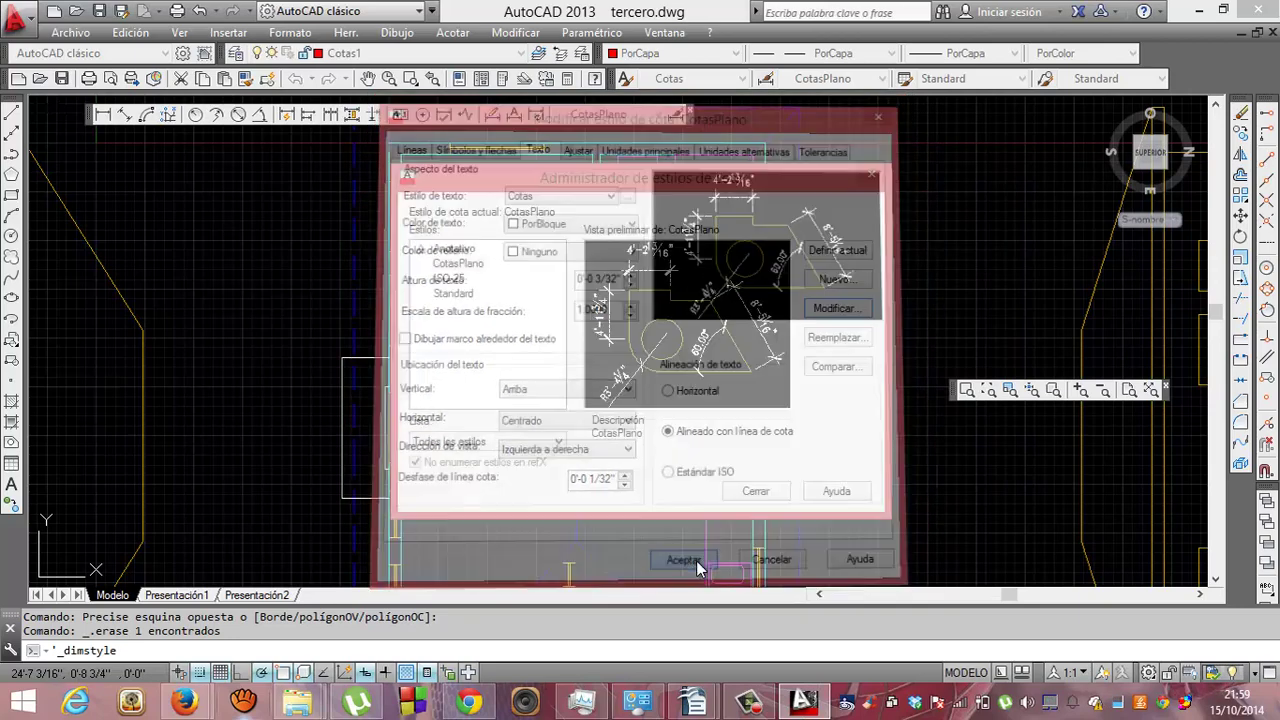
left_click(742, 490)
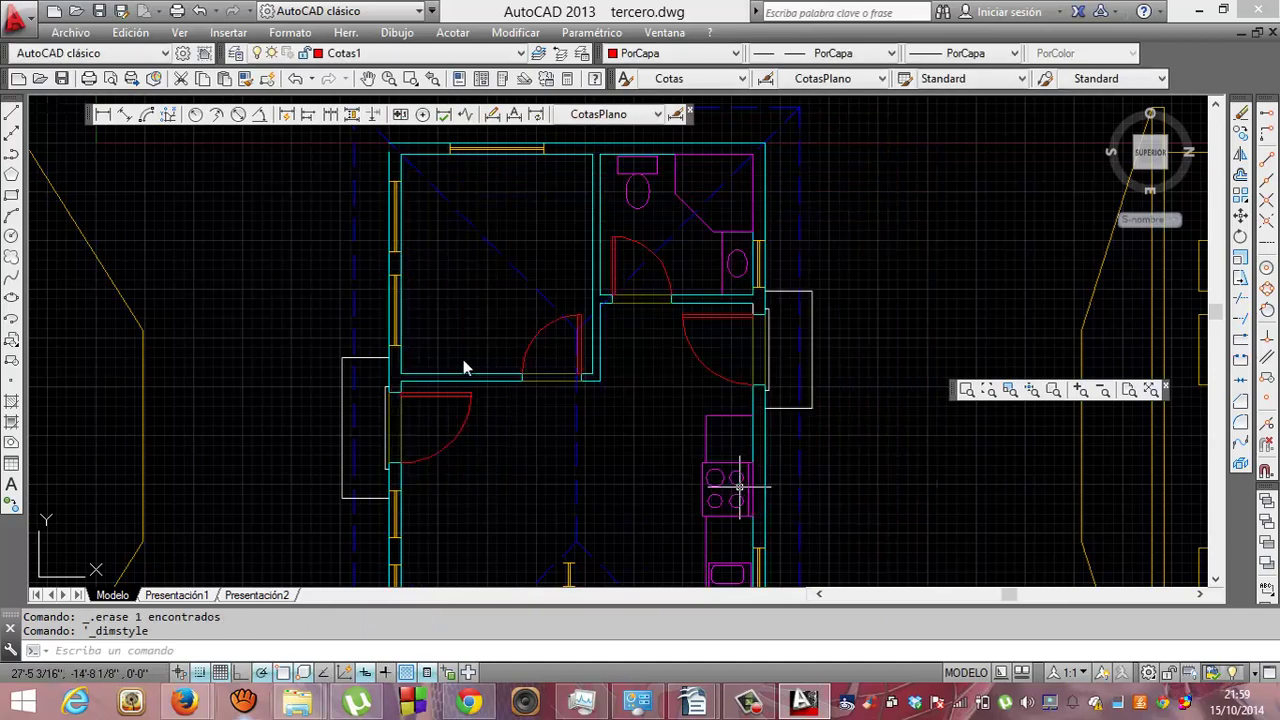
Draw a trial 6'-4" dimension on the right wall, then undo it.
left_click(102, 114)
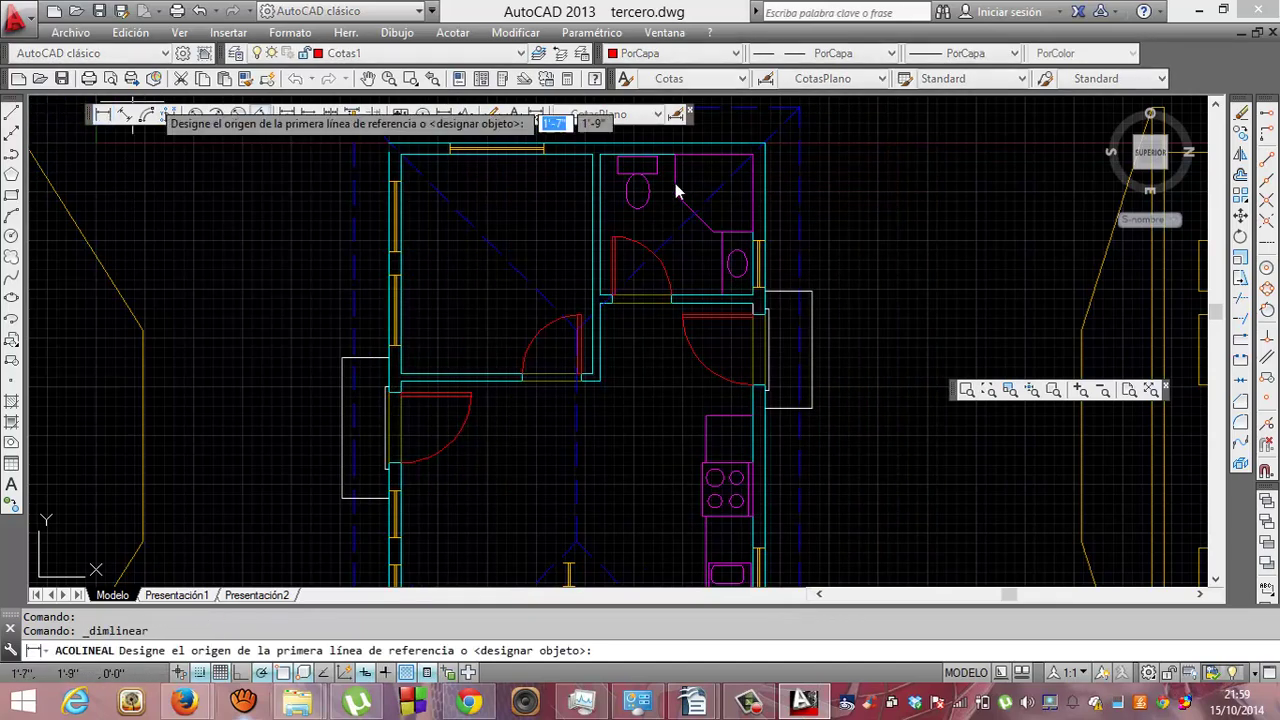
left_click(765, 146)
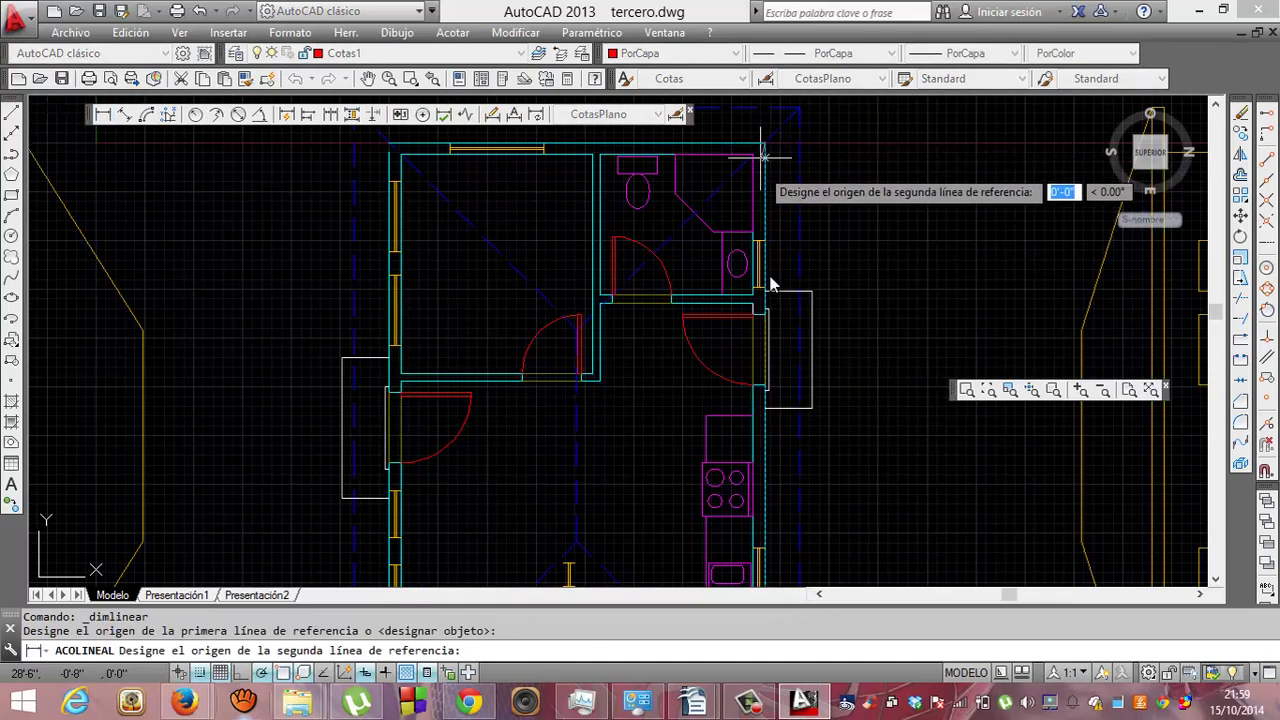
left_click(765, 296)
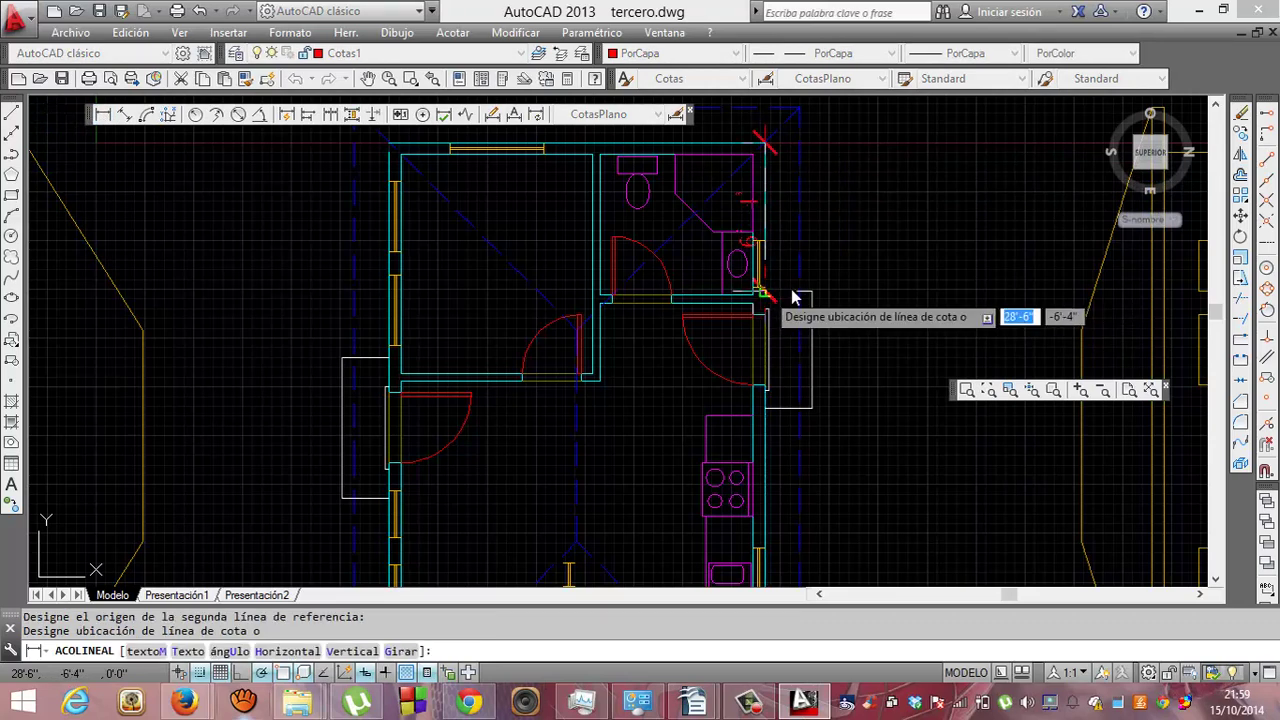
left_click(853, 303)
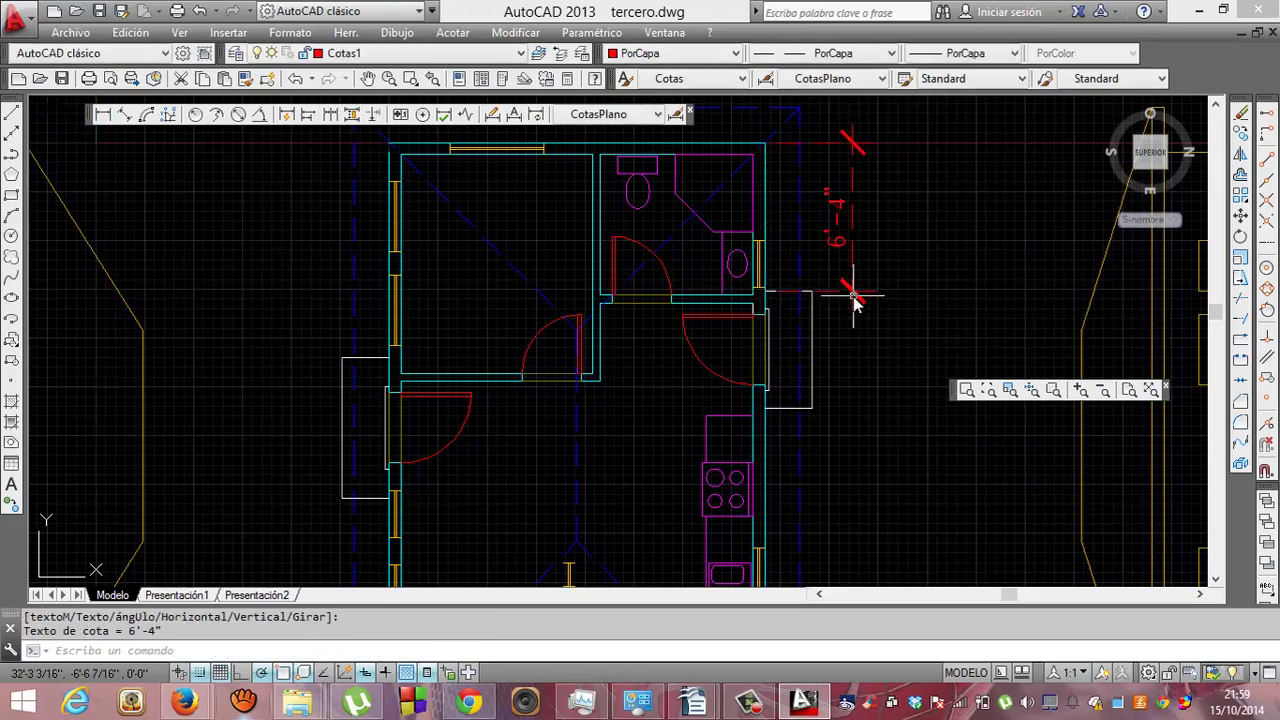
key("ctrl+z")
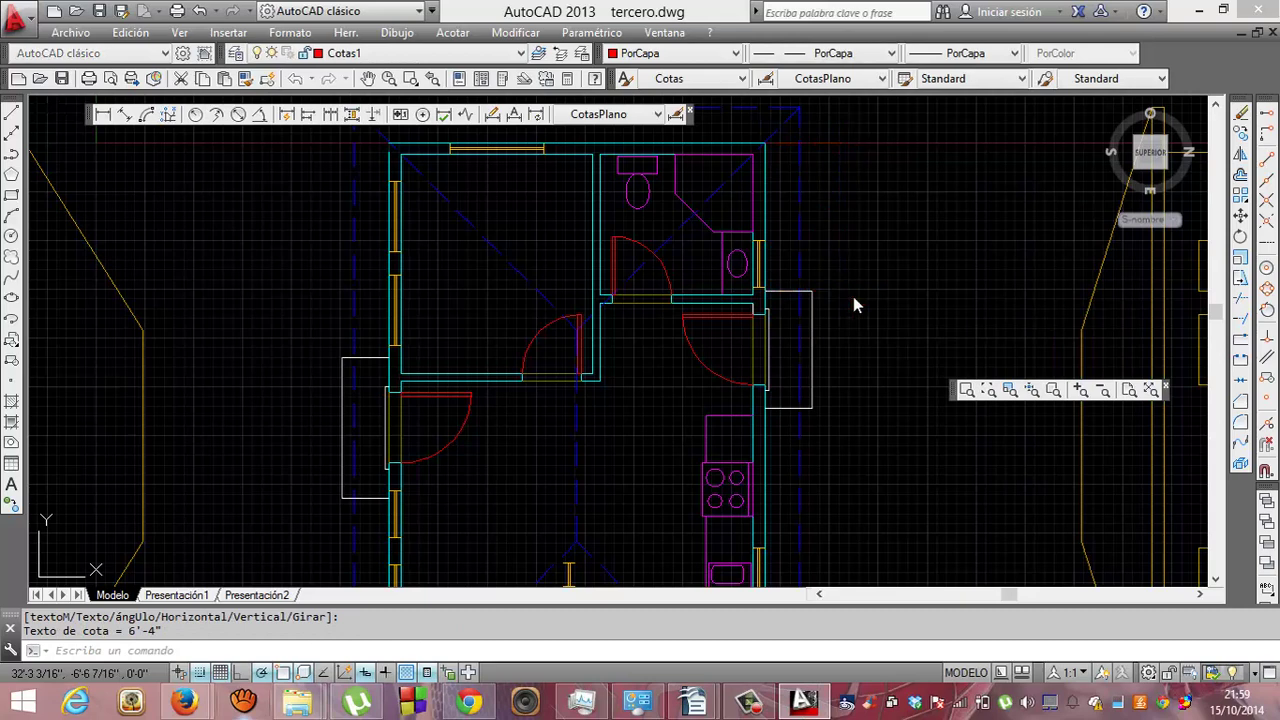
Dimension the left wall at 8'-8", placing the line left of the plan.
left_click(104, 116)
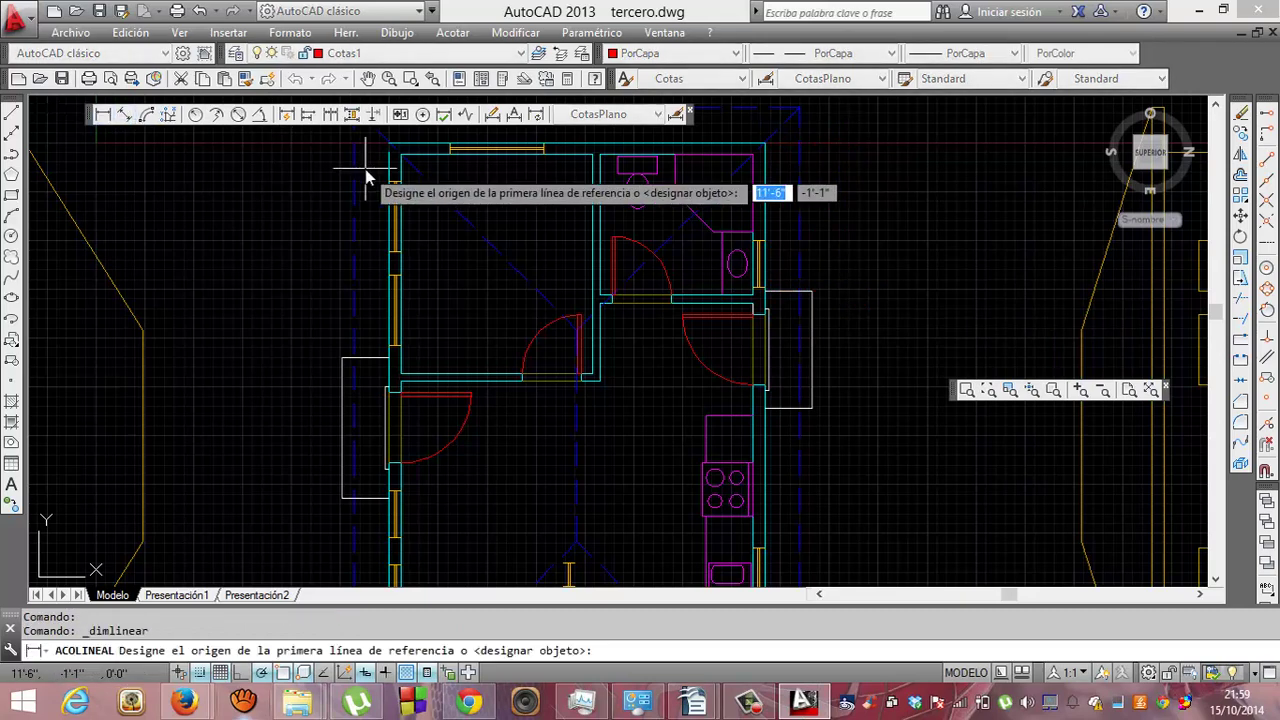
left_click(389, 144)
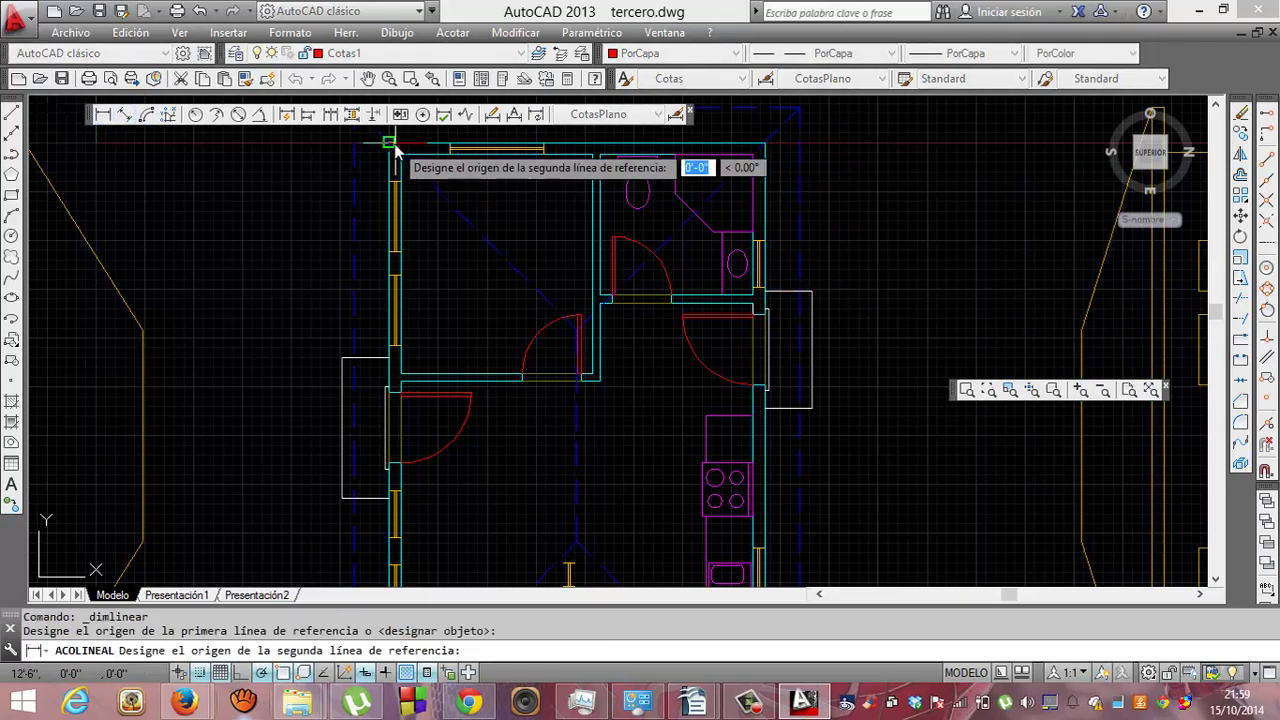
left_click(390, 352)
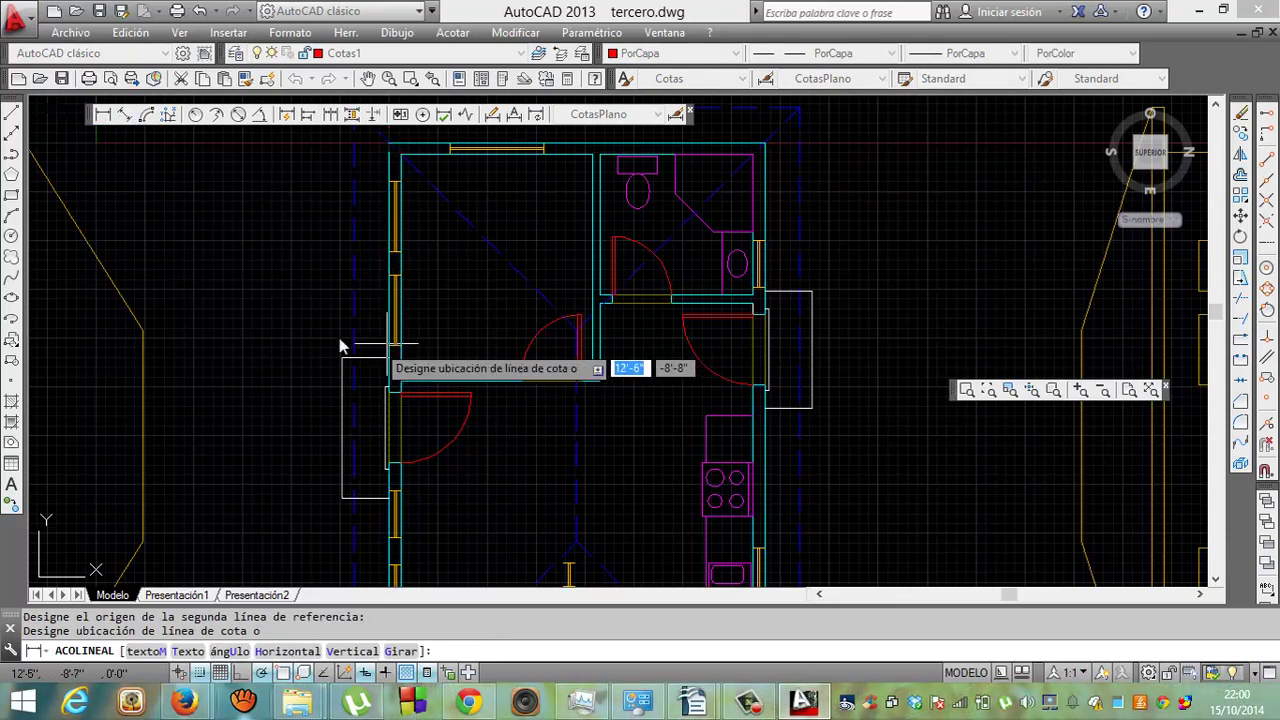
left_click(322, 343)
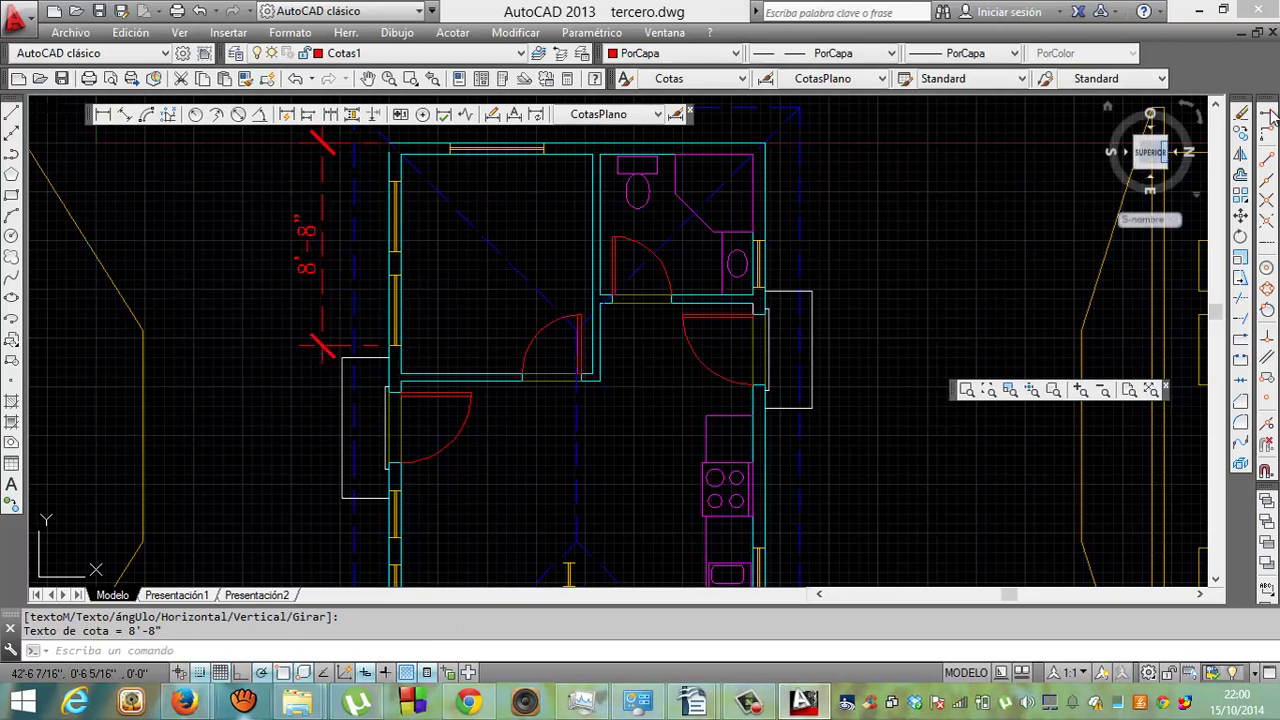
left_click(1216, 104)
left_click(1216, 104)
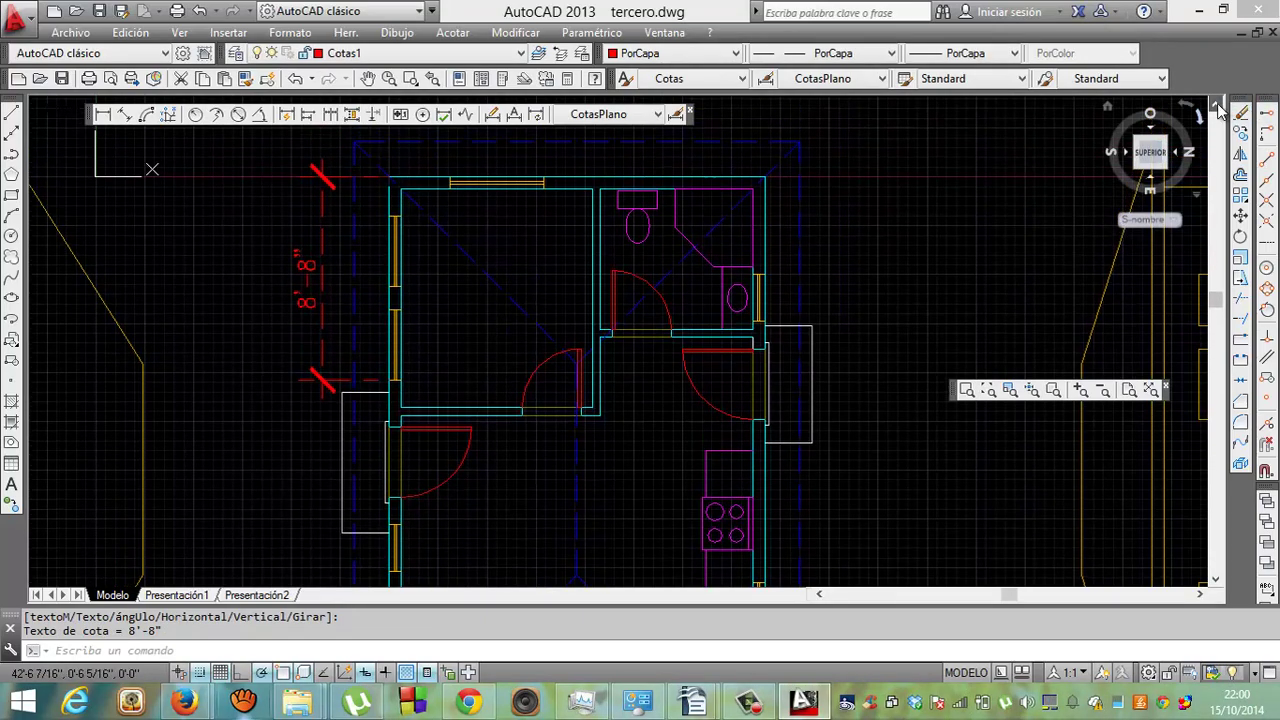
Add the 16'-0" dimension across the top and the 6'-4" dimension on the right side.
left_click(103, 114)
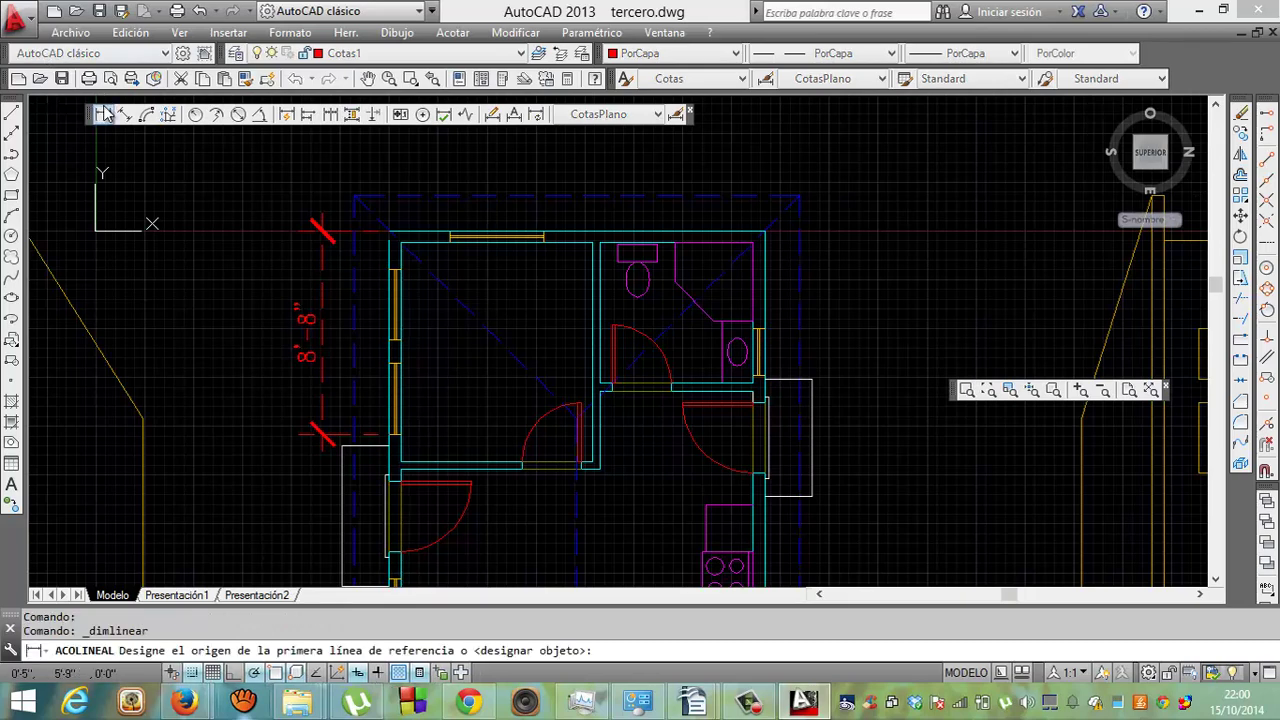
left_click(391, 236)
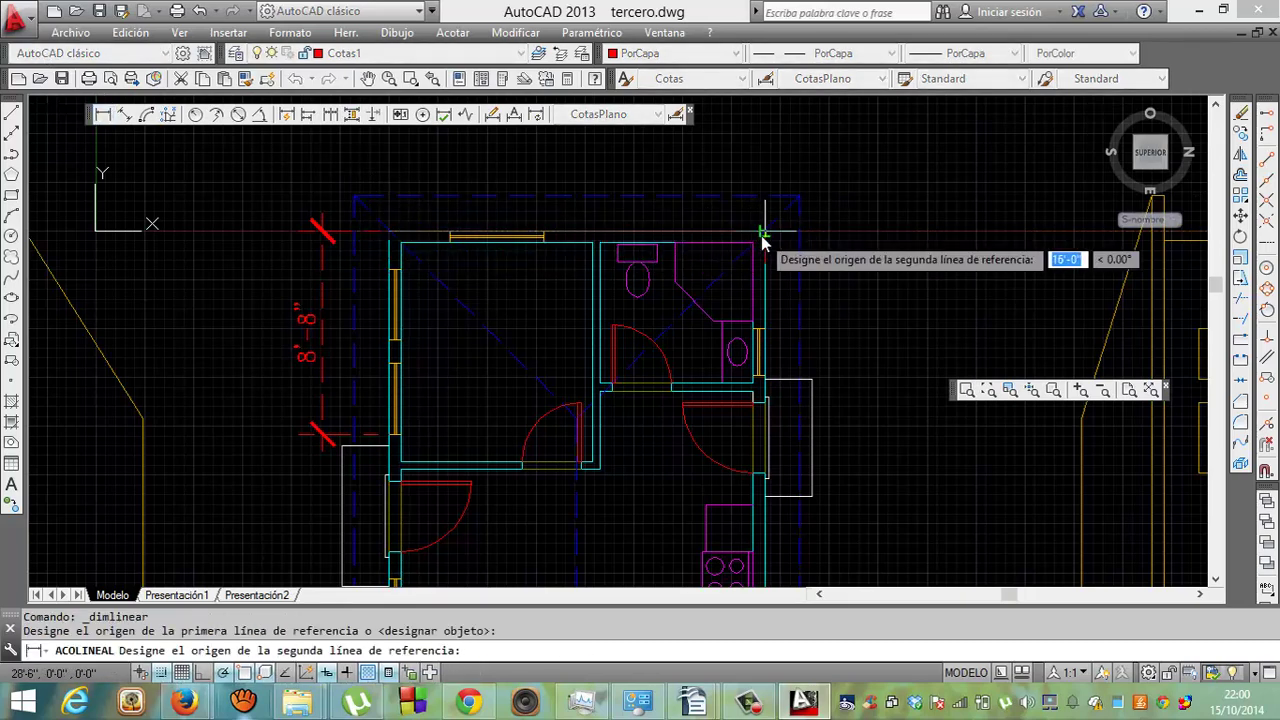
left_click(760, 240)
left_click(747, 157)
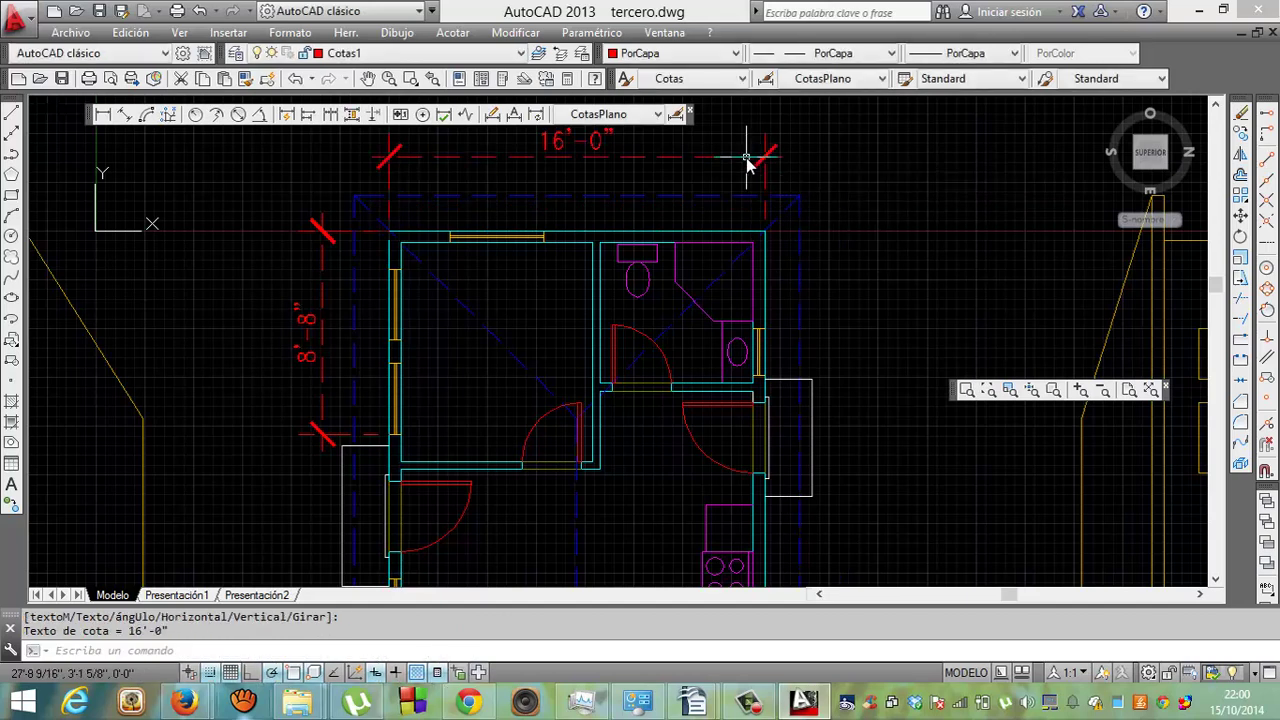
left_click(101, 117)
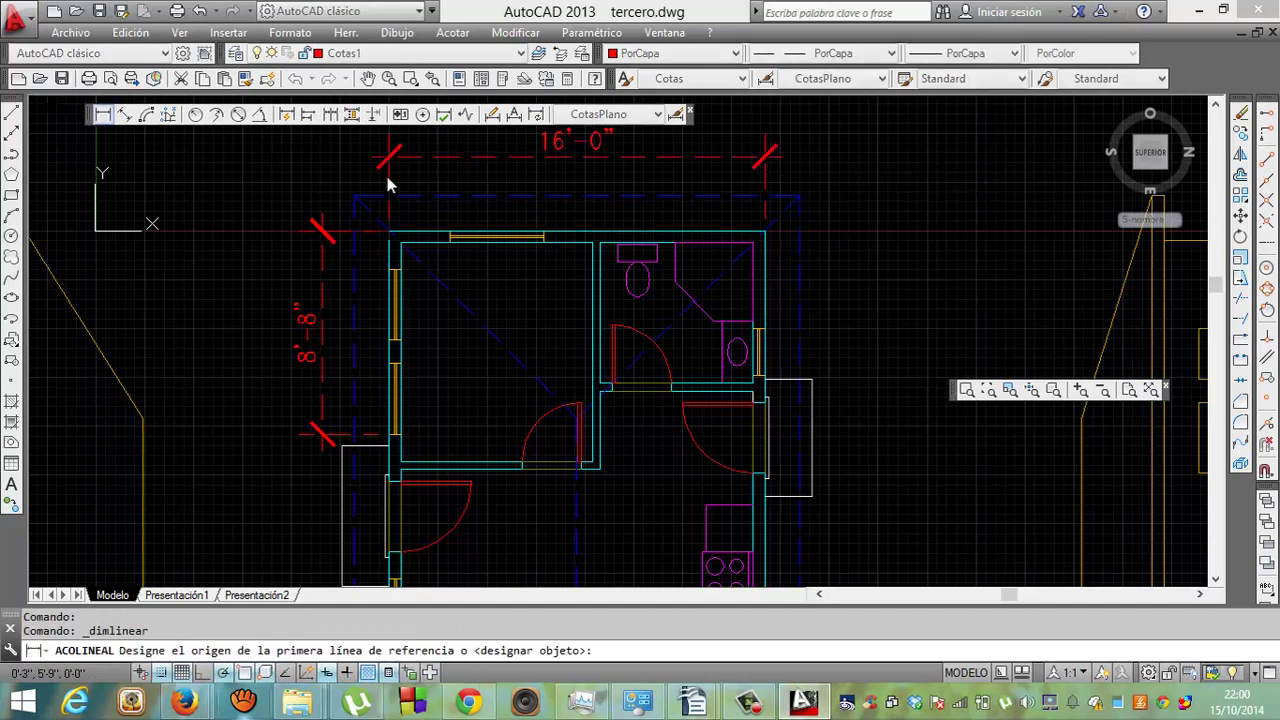
left_click(765, 242)
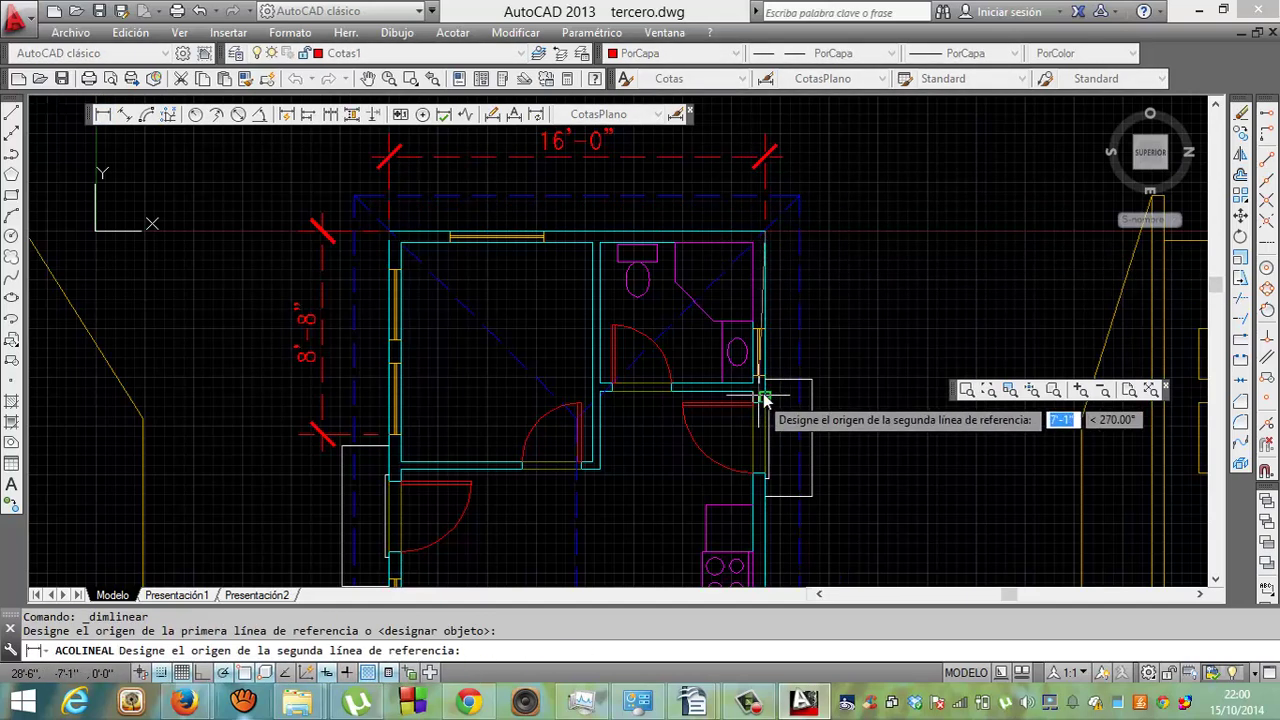
left_click(764, 384)
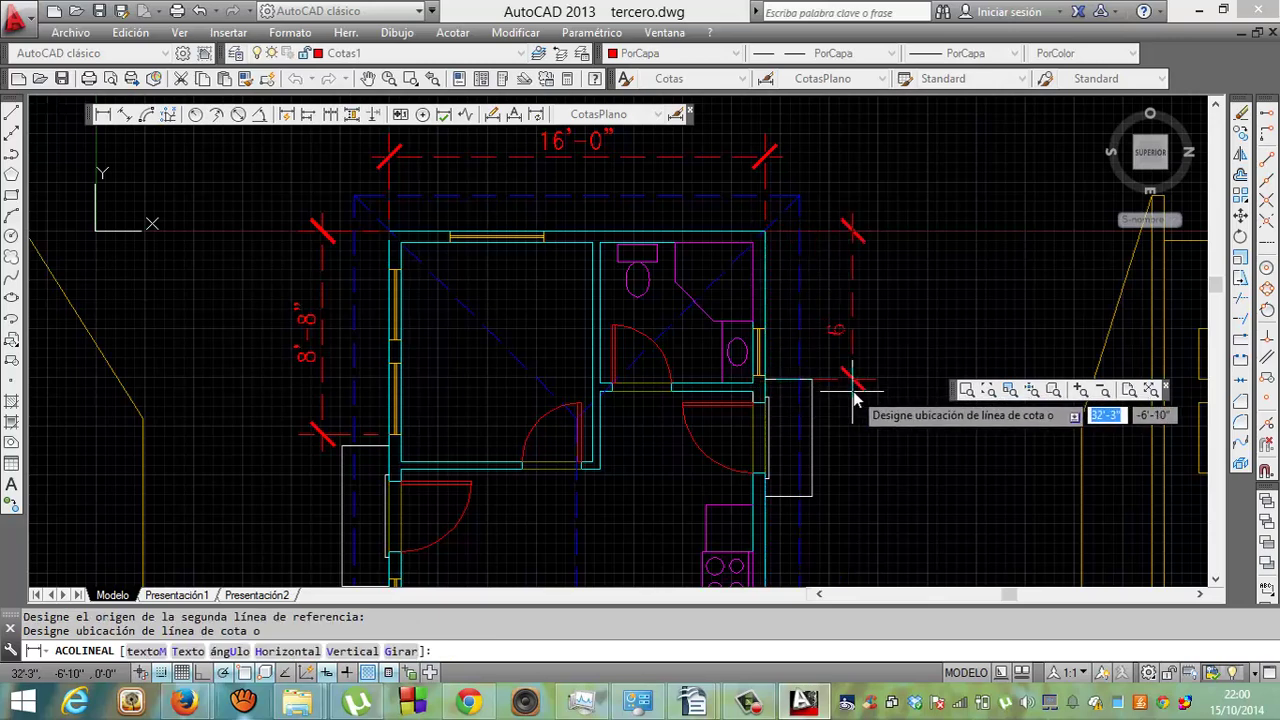
left_click(853, 395)
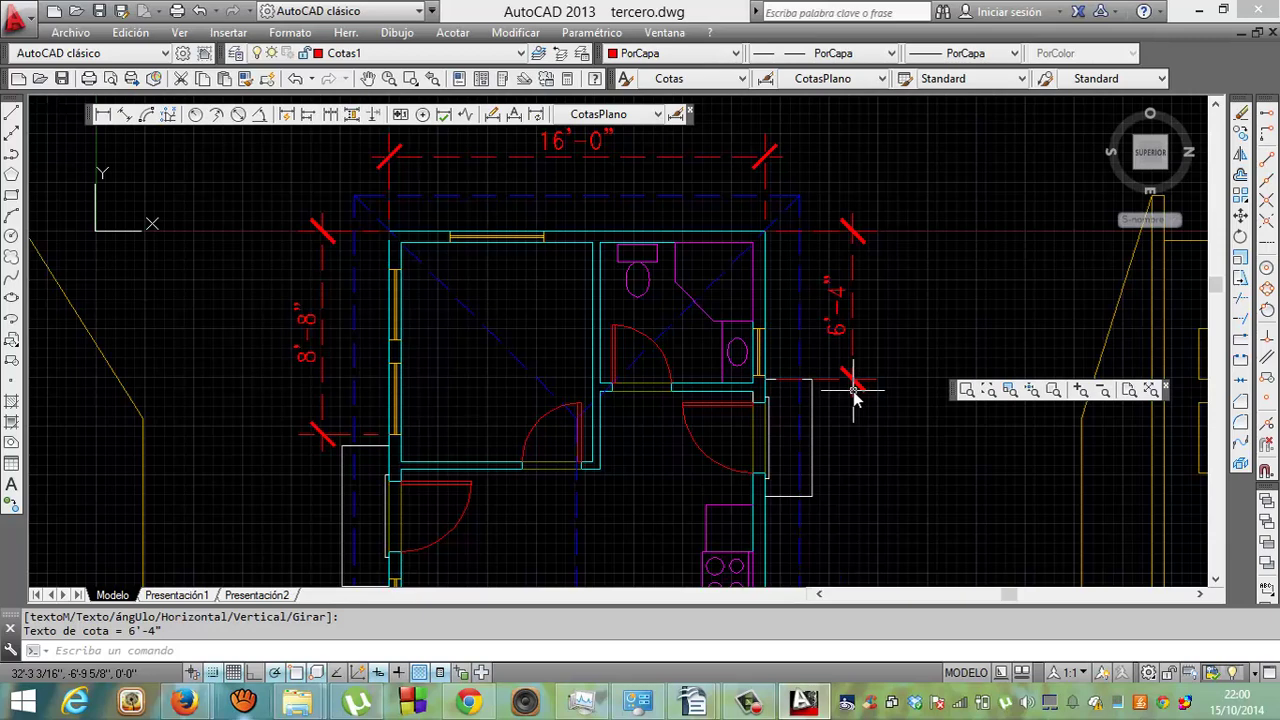
Reset the UCS to Universal from the UCS icon's right-click menu.
left_click(96, 233)
right_click(96, 232)
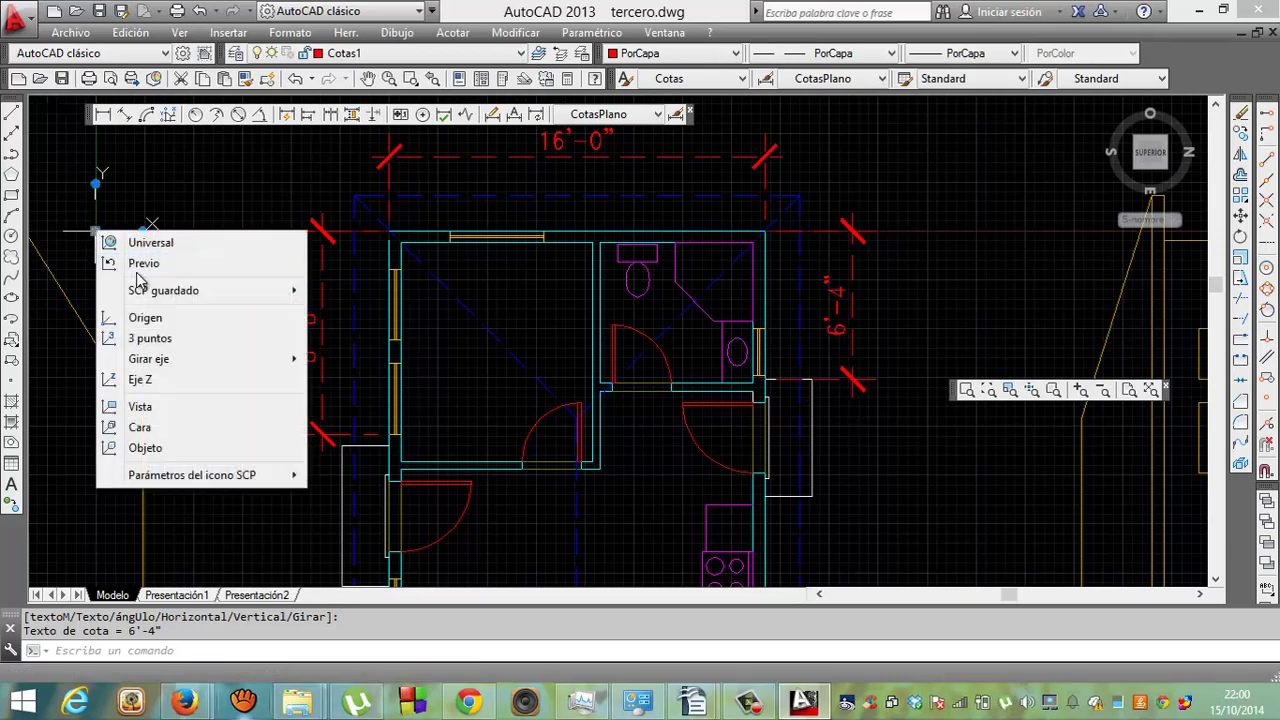
left_click(151, 244)
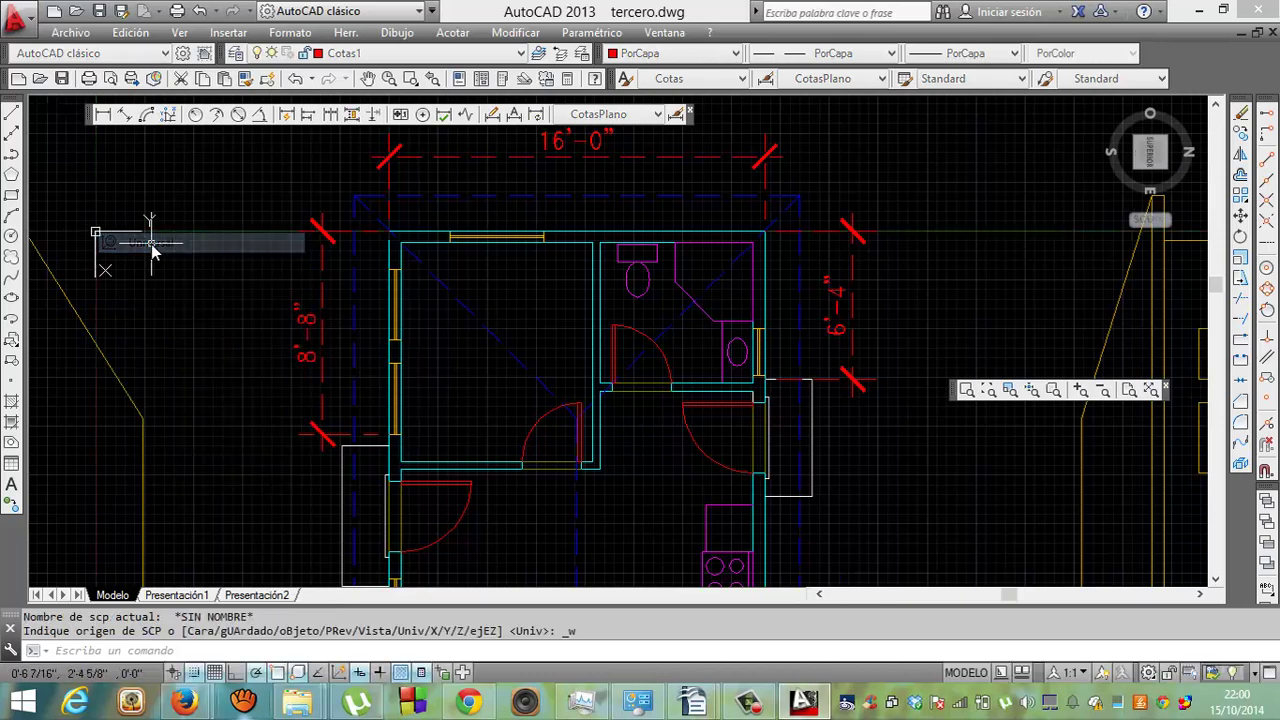
Open the UCS icon properties, cancel them, and choose Universal again from the icon's grip menu.
left_click(95, 247)
right_click(96, 249)
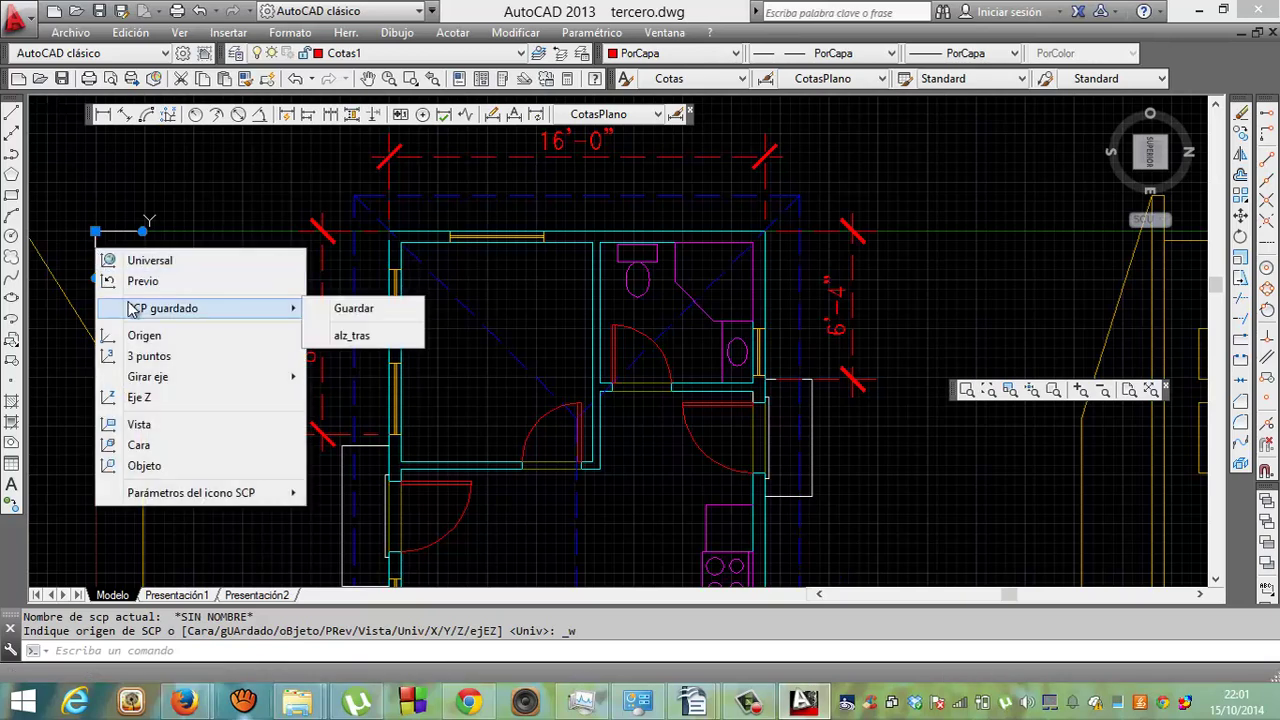
mouse_move(191, 492)
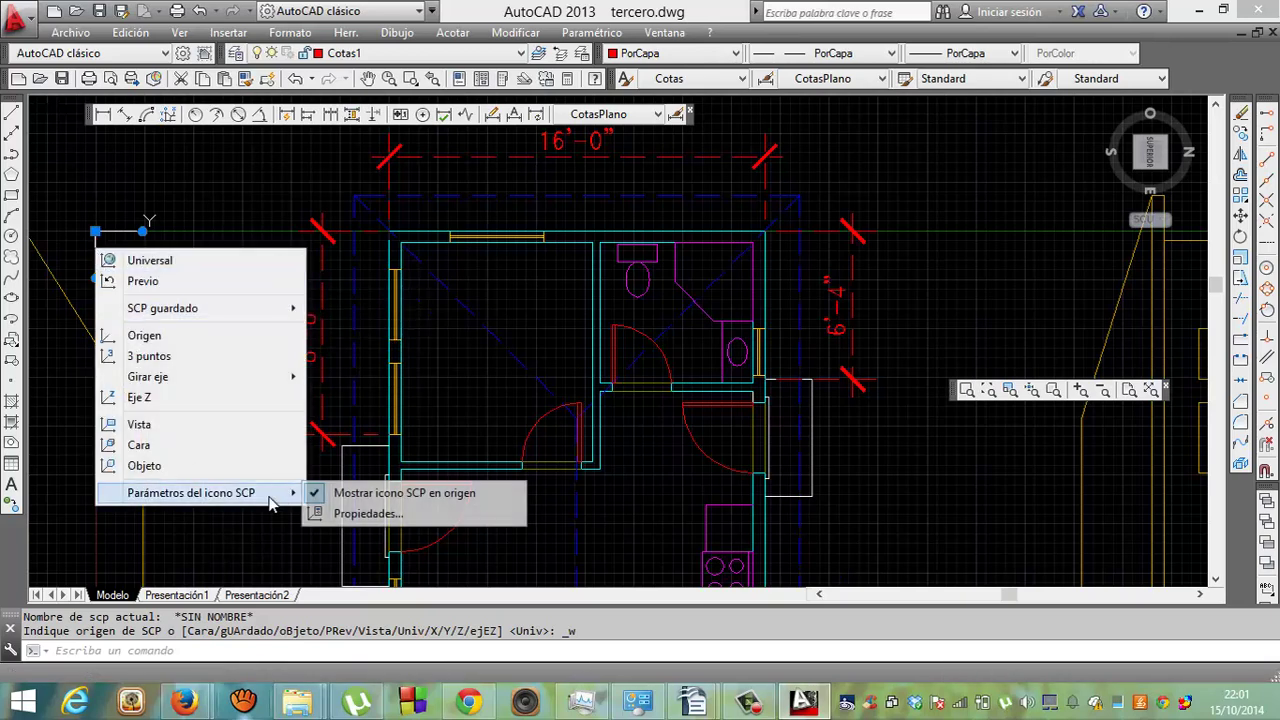
left_click(324, 513)
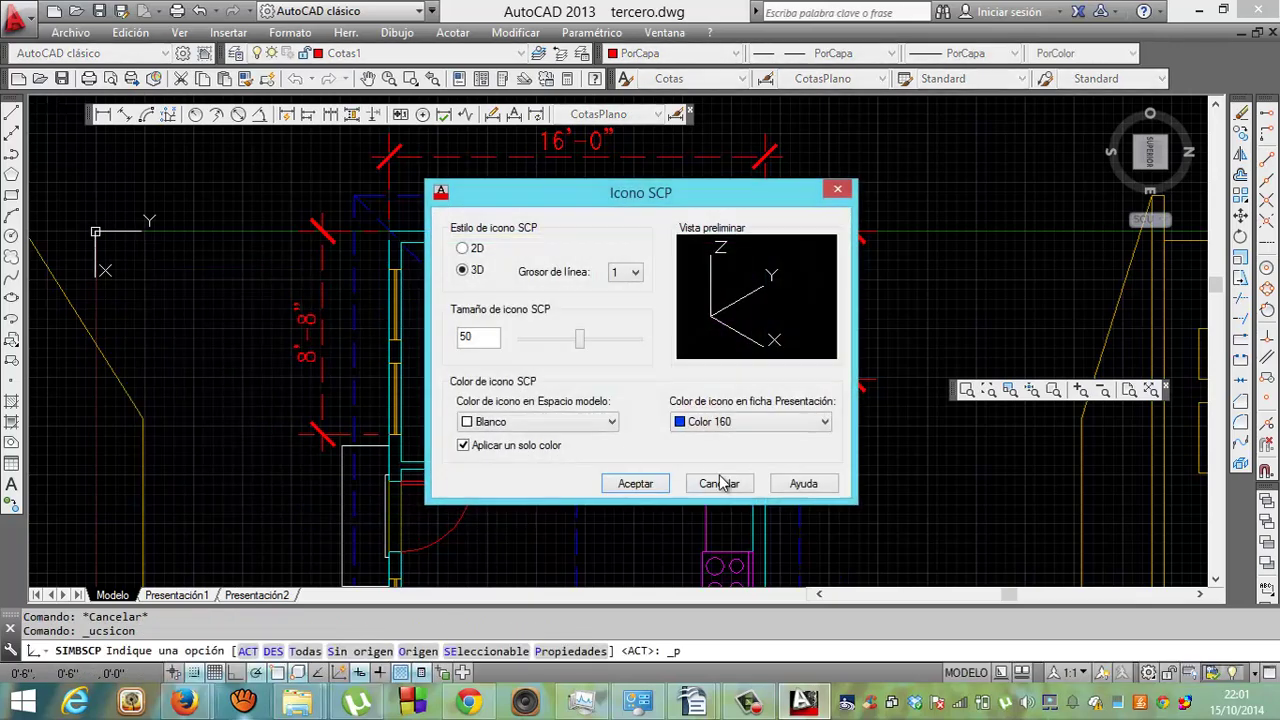
left_click(722, 484)
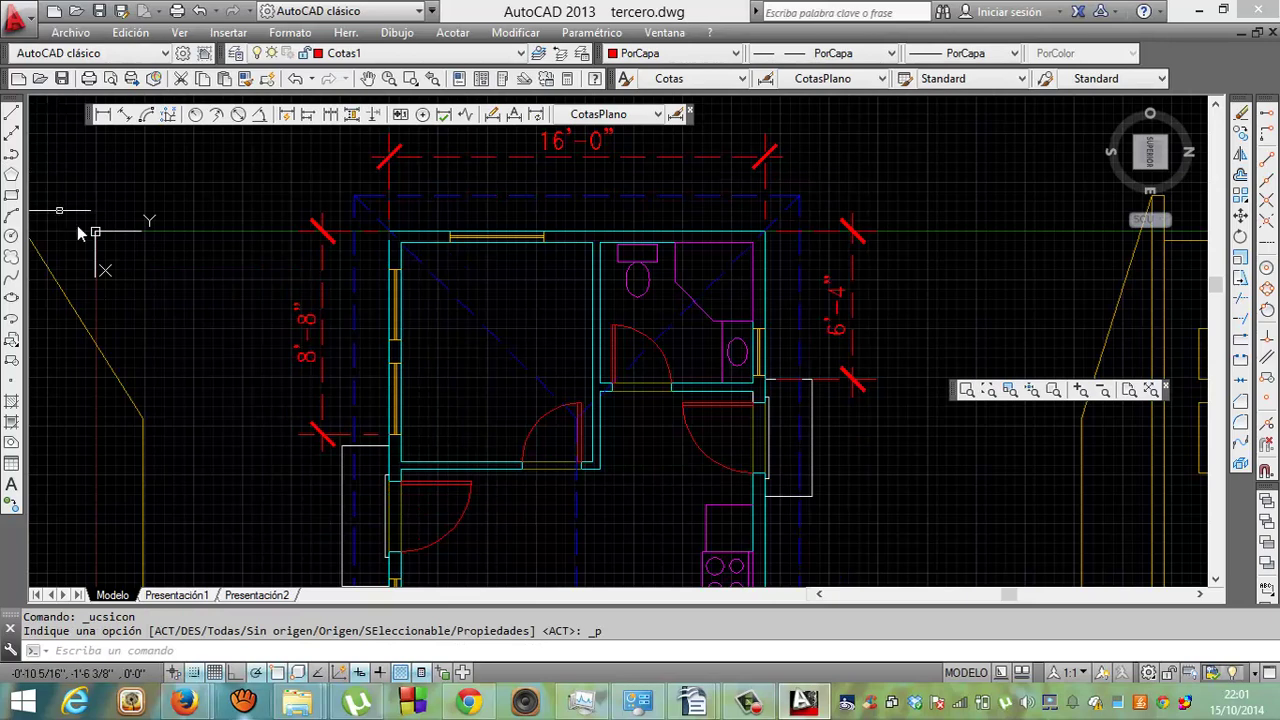
left_click(95, 238)
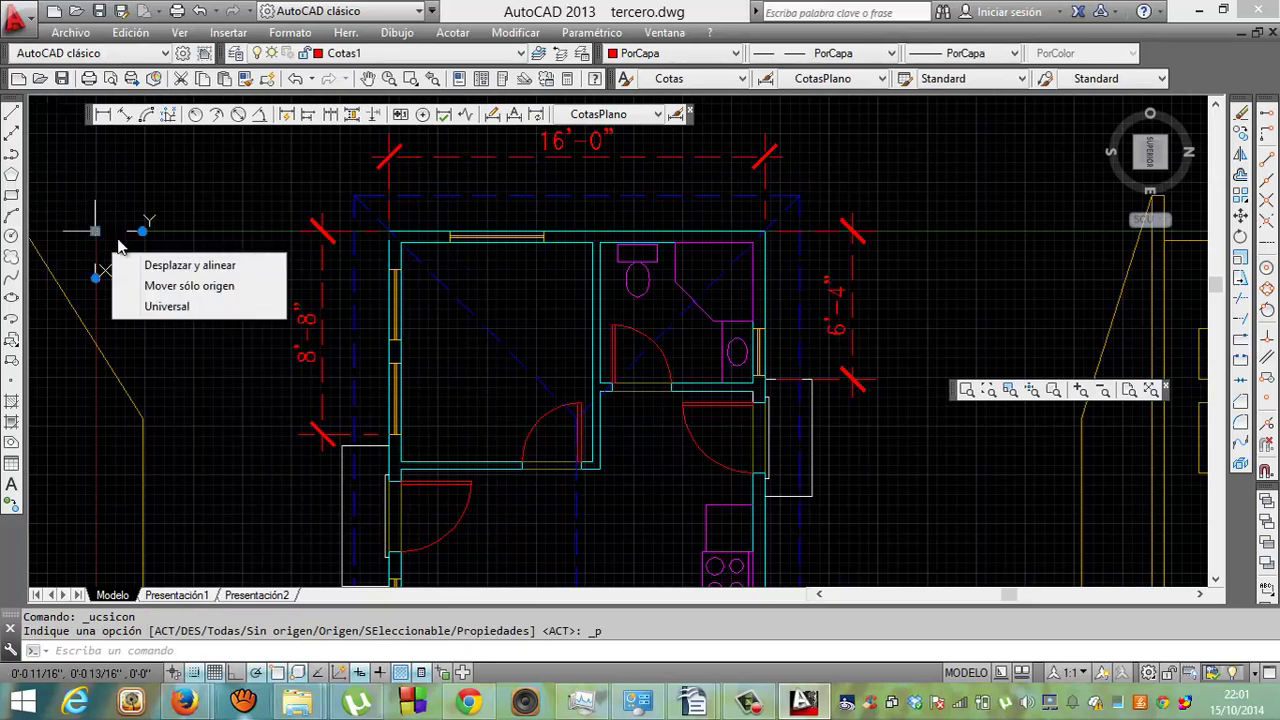
left_click(152, 307)
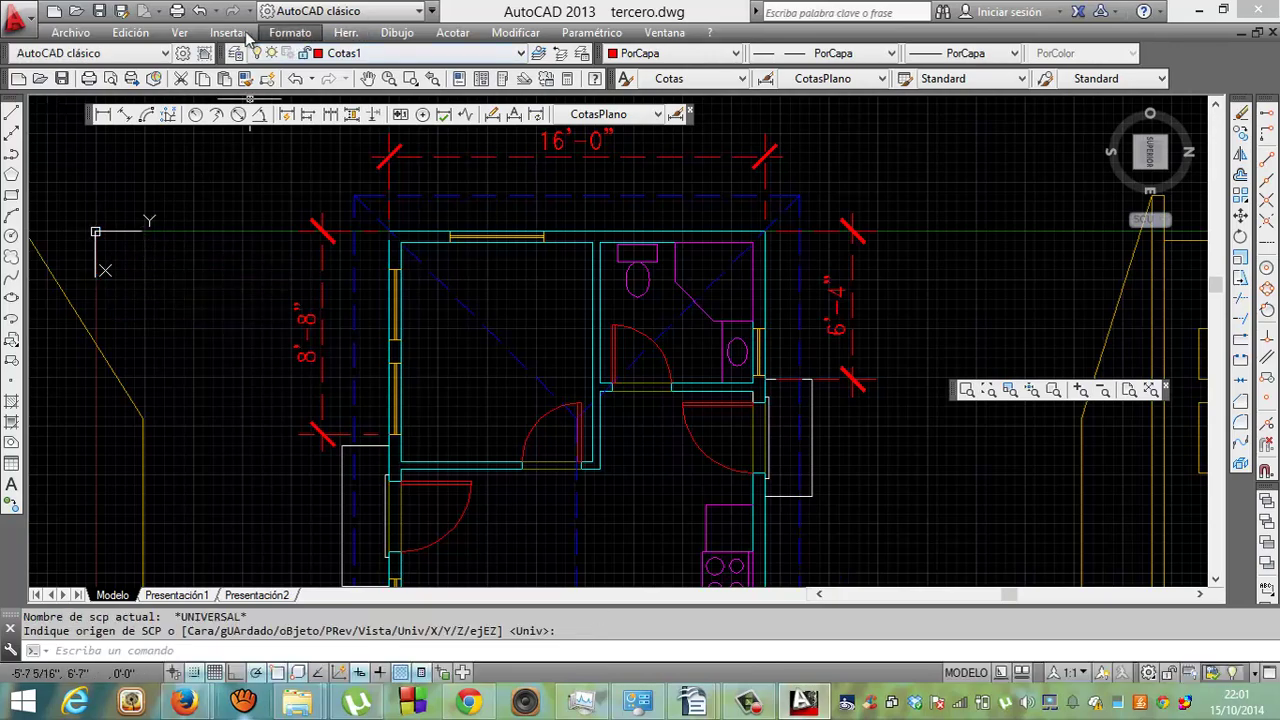
Run Redibujar vista and then Regenerar todo from the Ver menu.
left_click(181, 33)
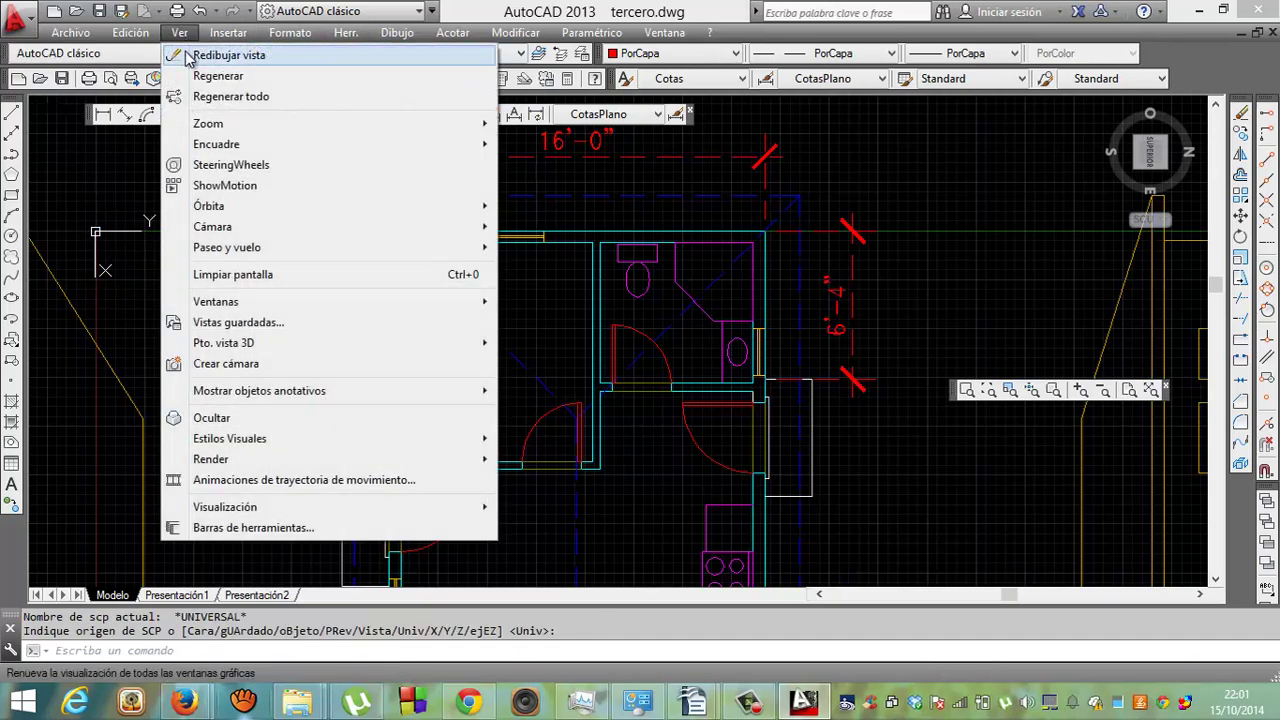
left_click(210, 55)
left_click(179, 33)
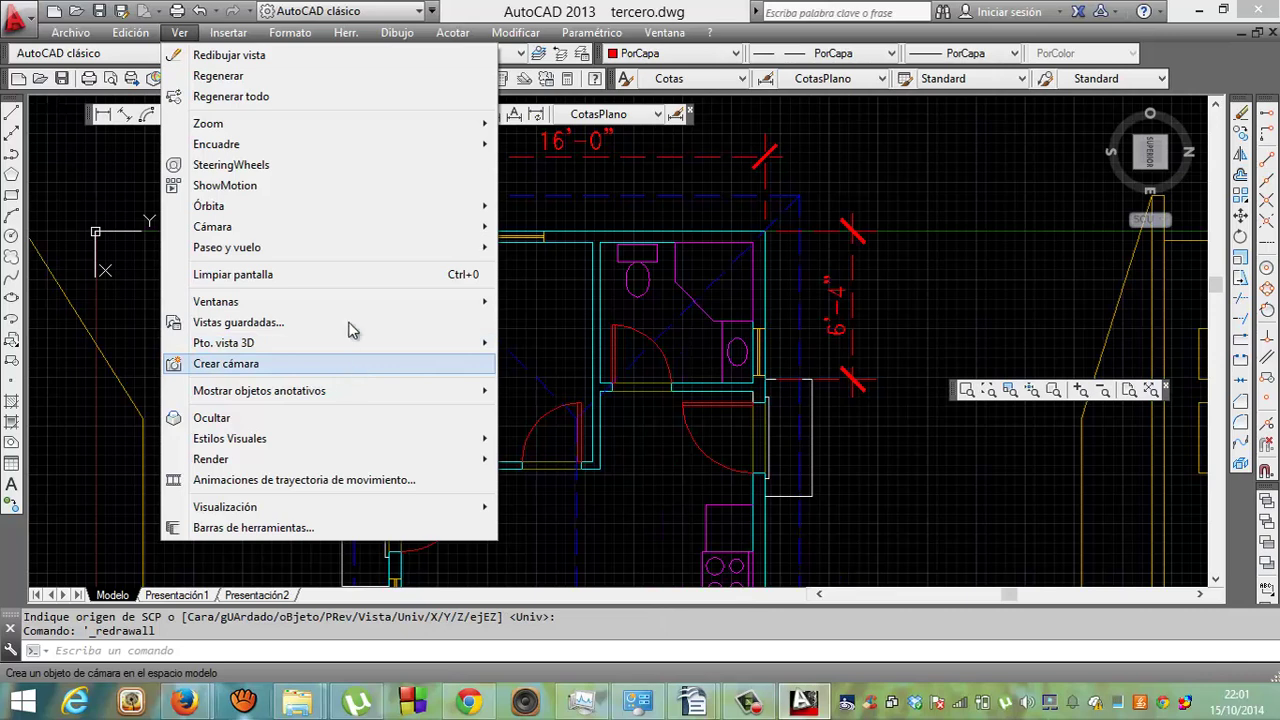
left_click(322, 100)
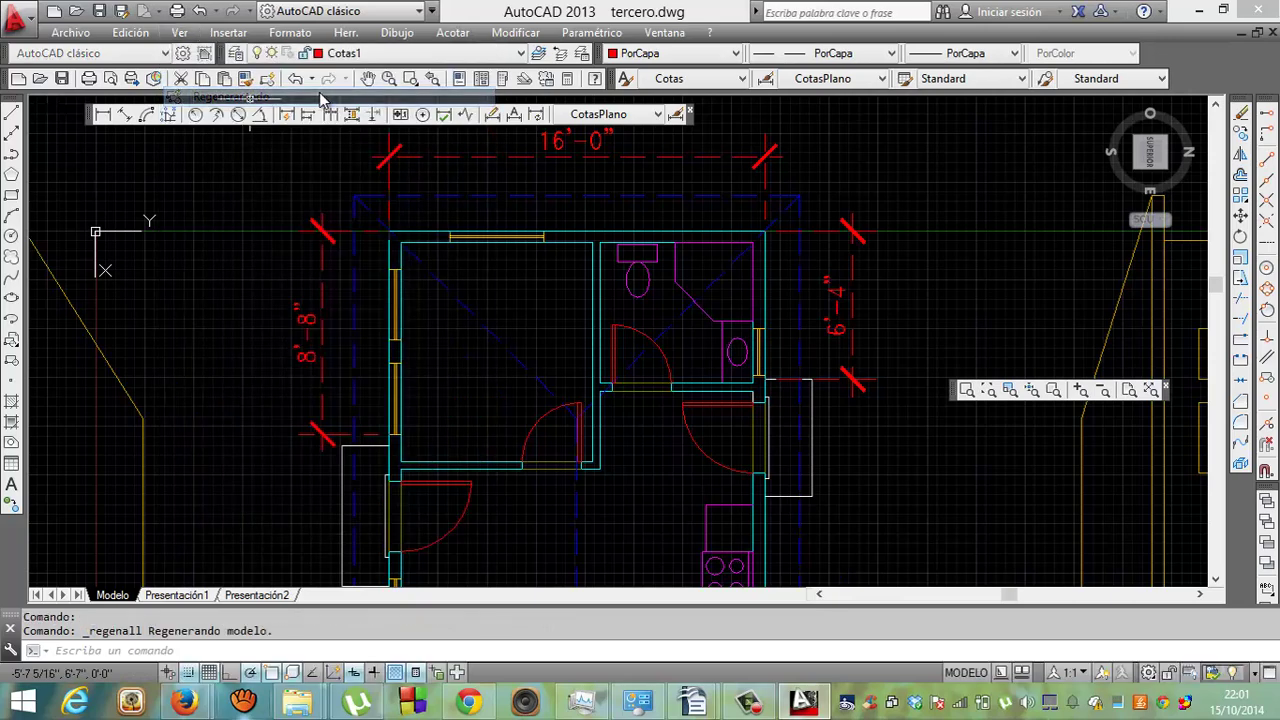
left_click(96, 232)
Restore the Previo UCS from the icon menu, then open AutoCAD Help with F1.
right_click(96, 232)
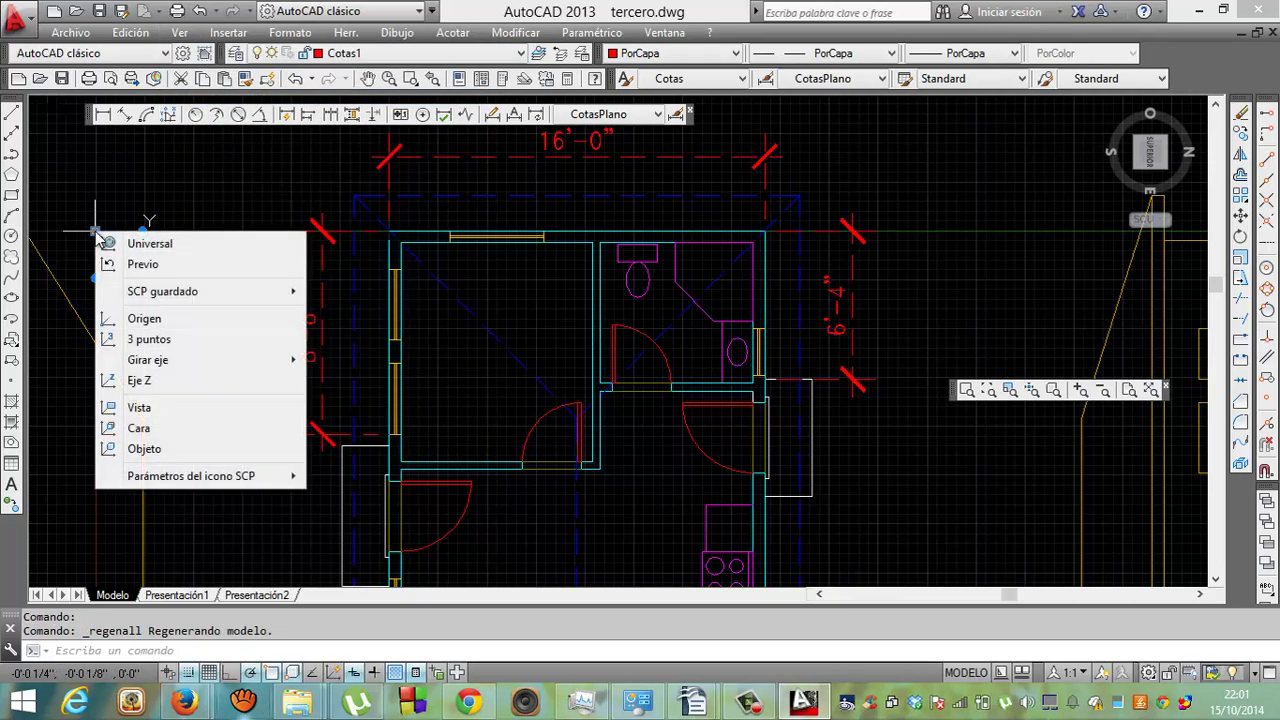
left_click(210, 268)
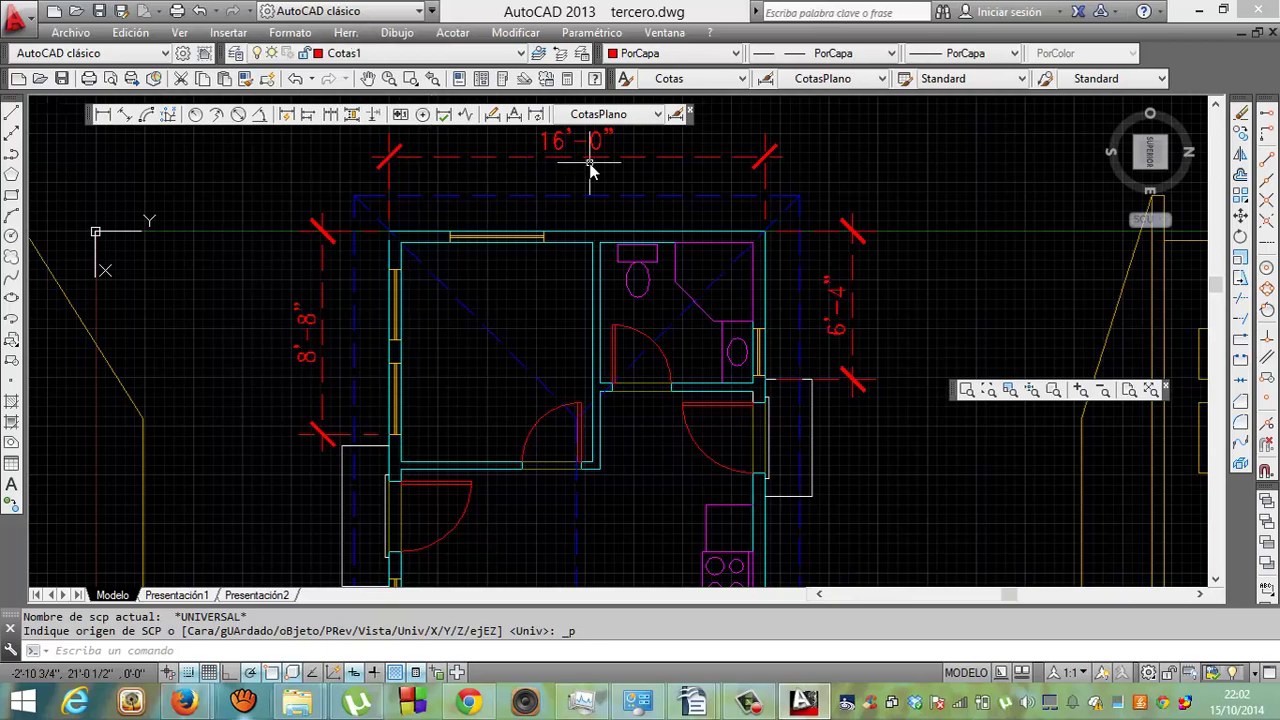
key("F1")
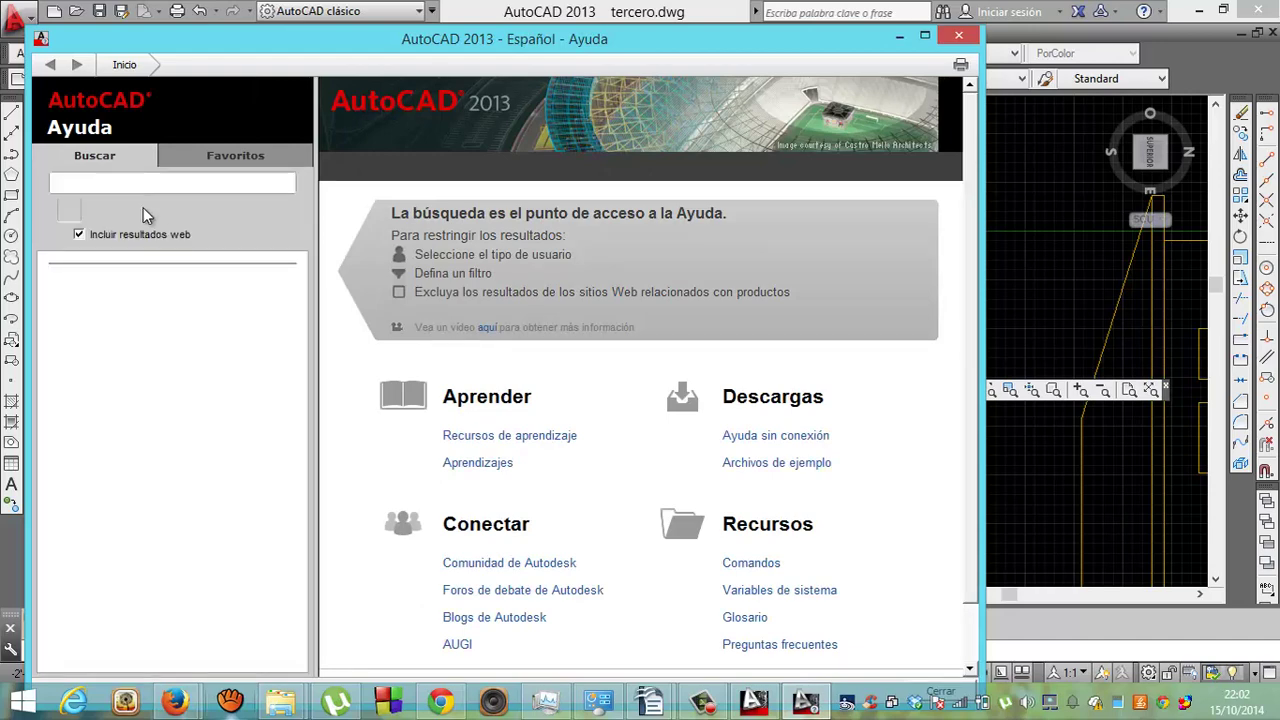
Search Help for 'ajustar a scp' and bring the Help window back to the front.
type("ajus")
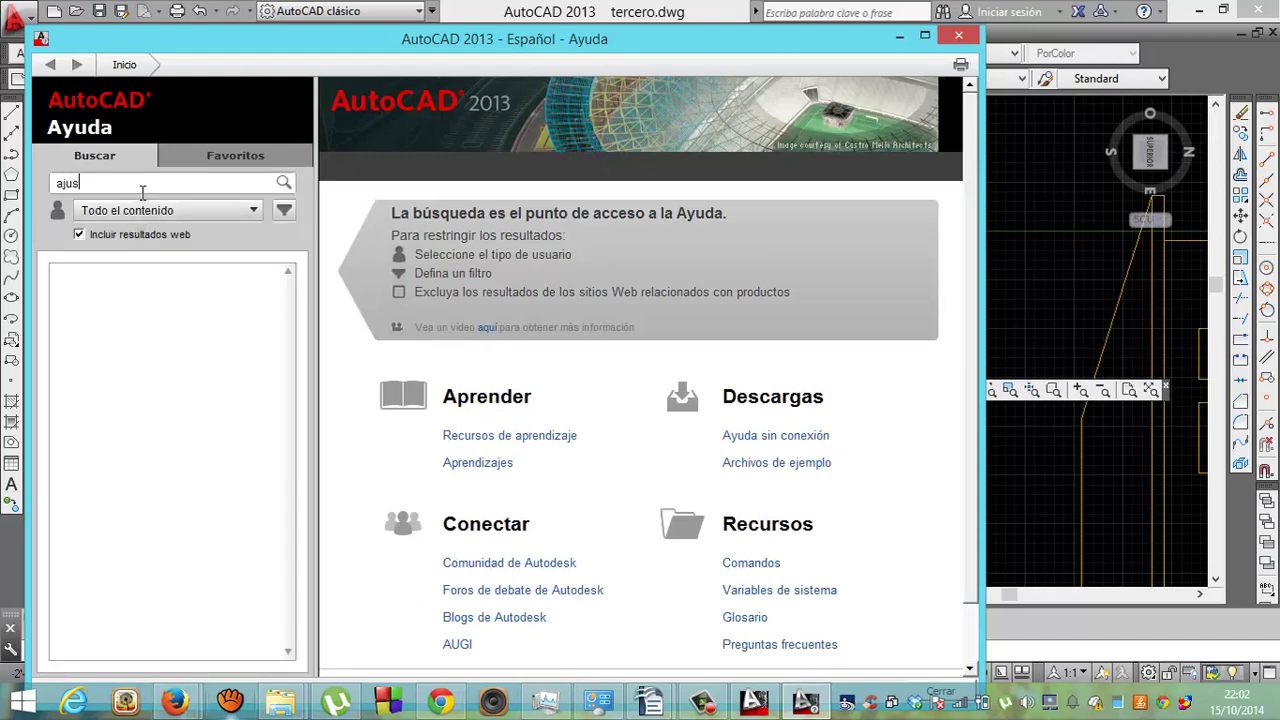
type("tar a scp")
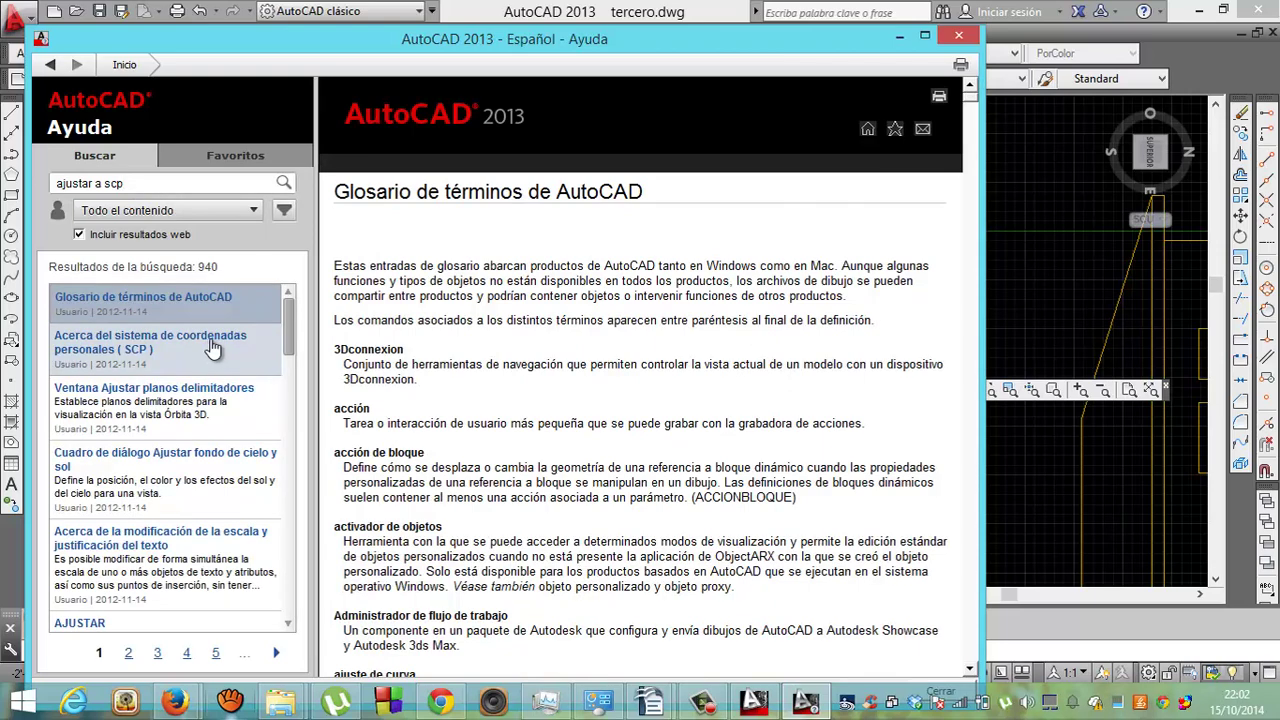
mouse_move(292, 341)
left_mouse_down()
mouse_move(290, 393)
mouse_move(290, 359)
left_mouse_up()
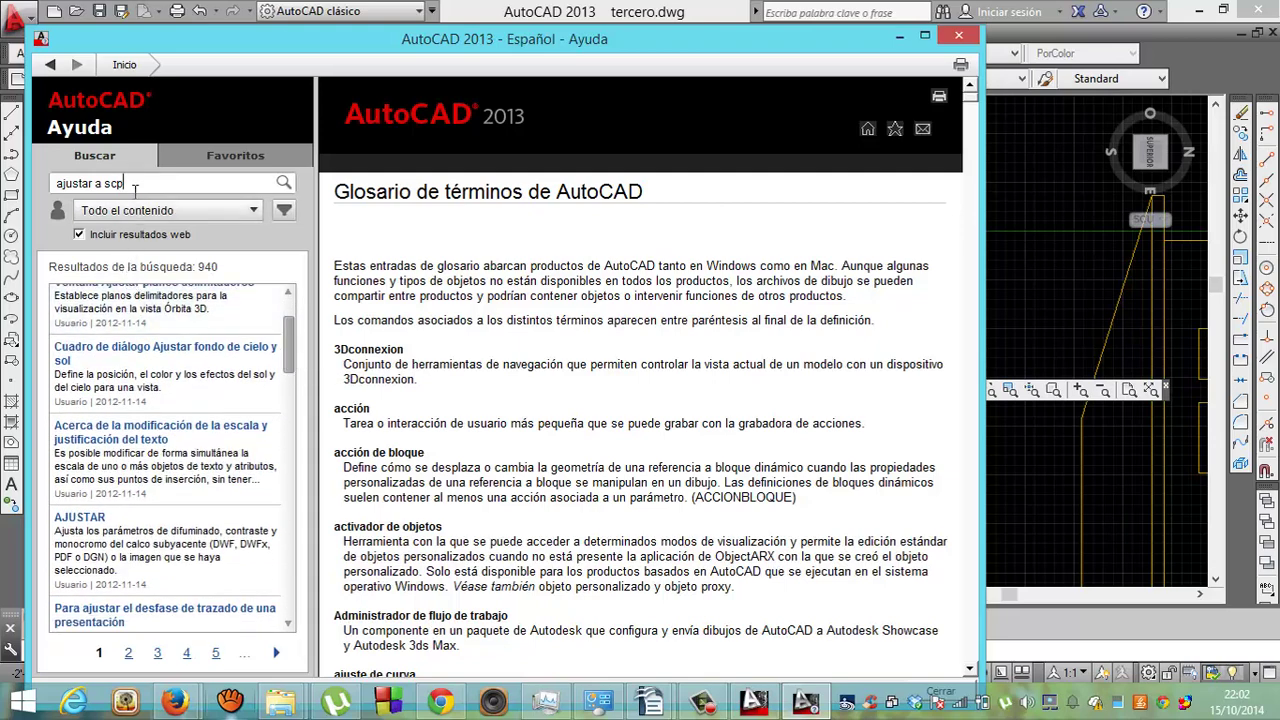
double_click(8, 213)
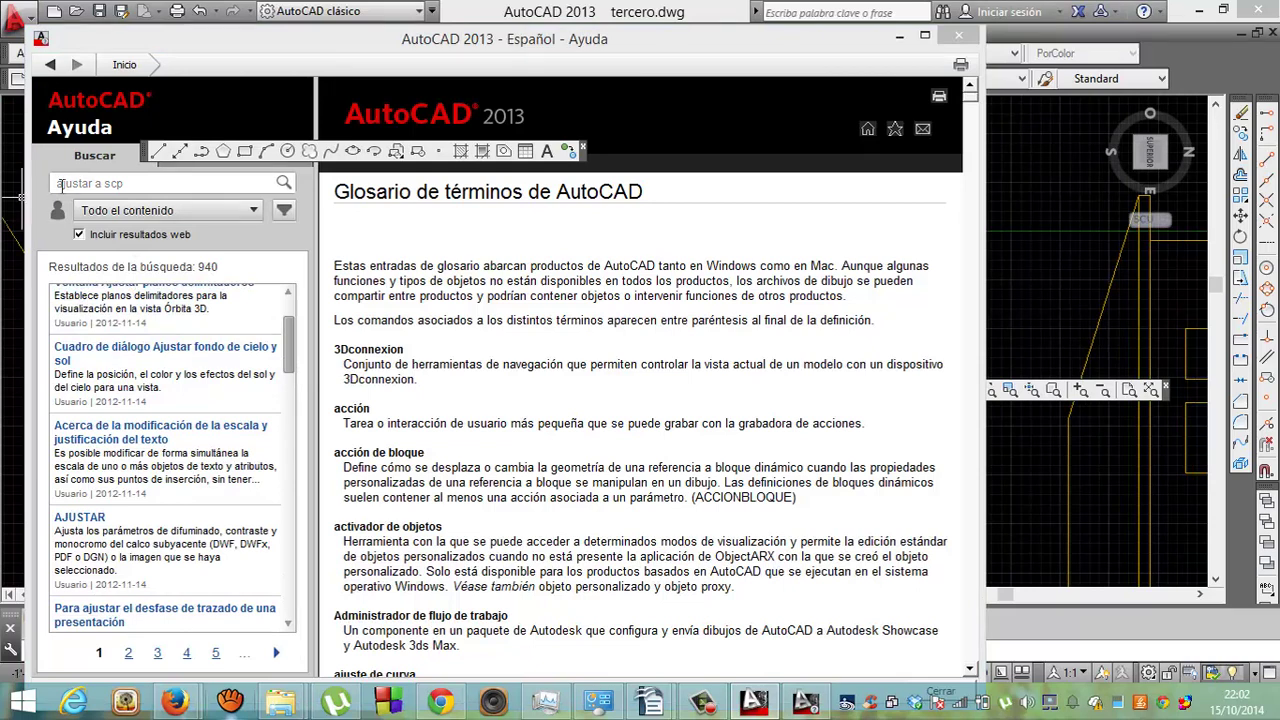
left_click(89, 189)
Search 'vista scp' and open and read the 'Cuadro de diálogo SCP' topic.
key("BackSpace")
key("BackSpace")
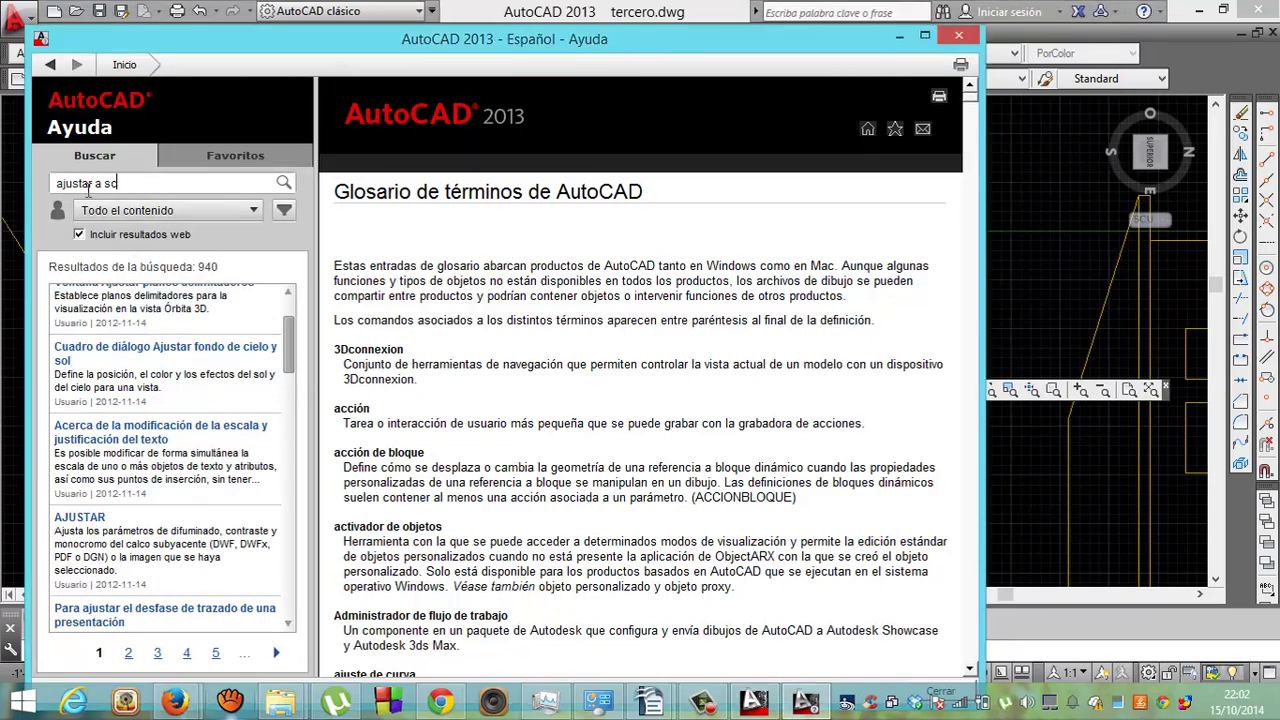
key("BackSpace")
key("BackSpace")
key("BackSpace")
key("BackSpace")
key("BackSpace")
key("BackSpace")
type("vs")
key("BackSpace")
type("i")
type("sta scp")
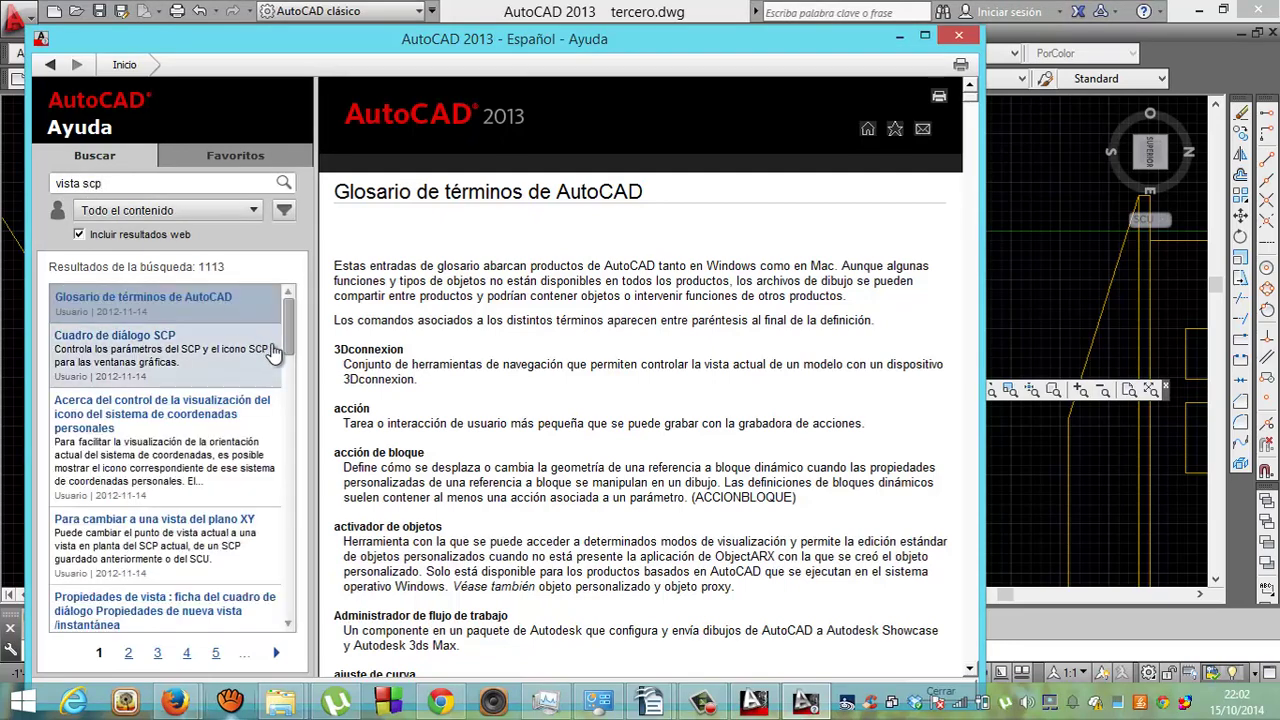
left_click(268, 348)
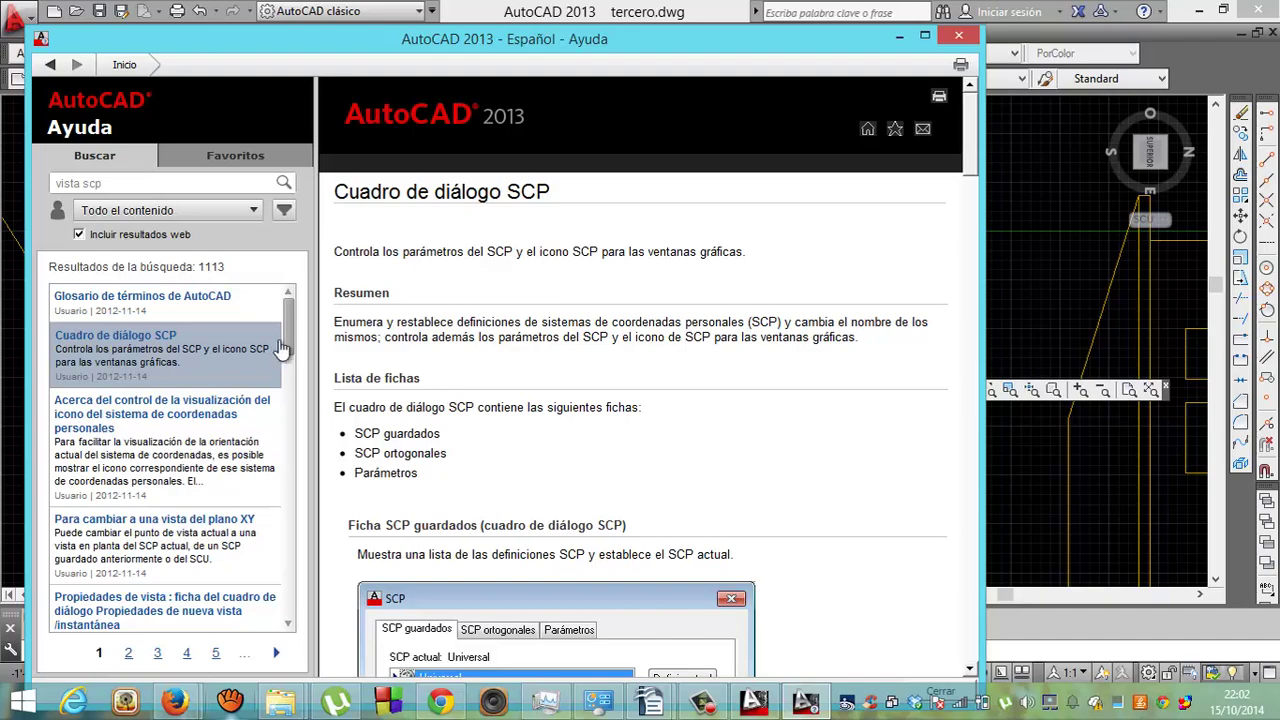
left_click_drag(979, 165, 967, 437)
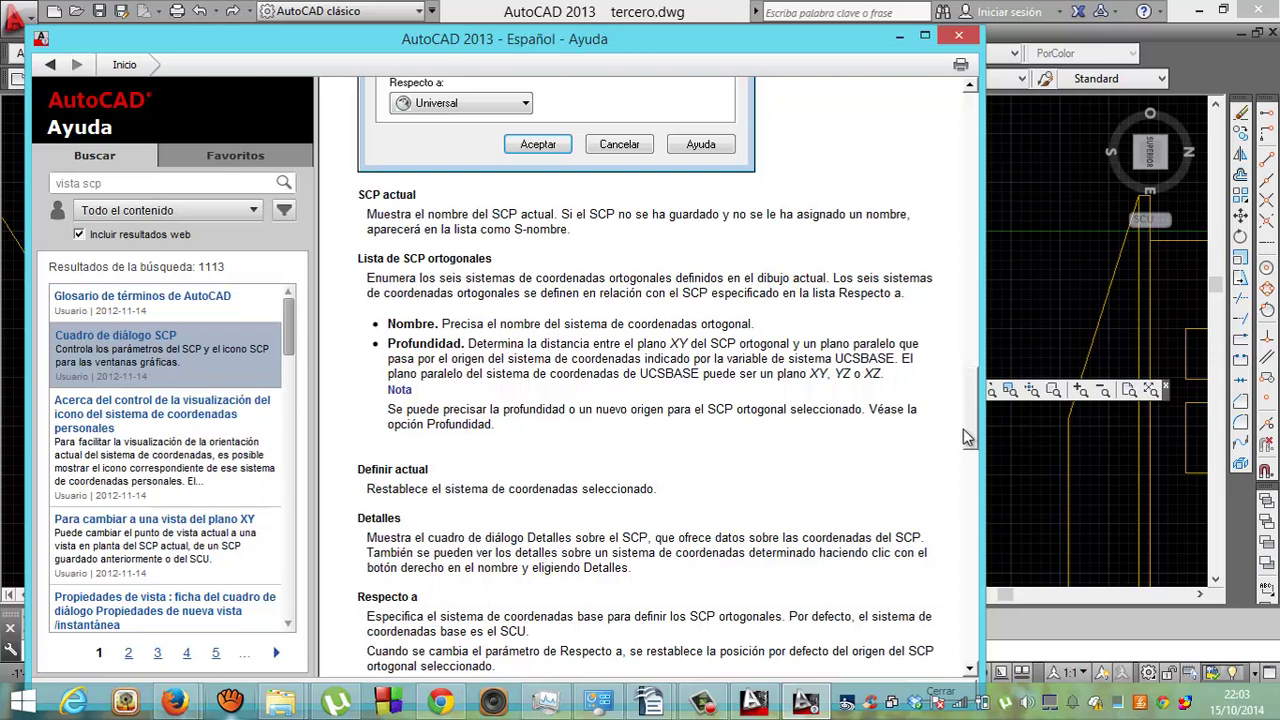
Place the UCS icon at the drawing origin and switch to plan view of the current UCS.
left_click(959, 38)
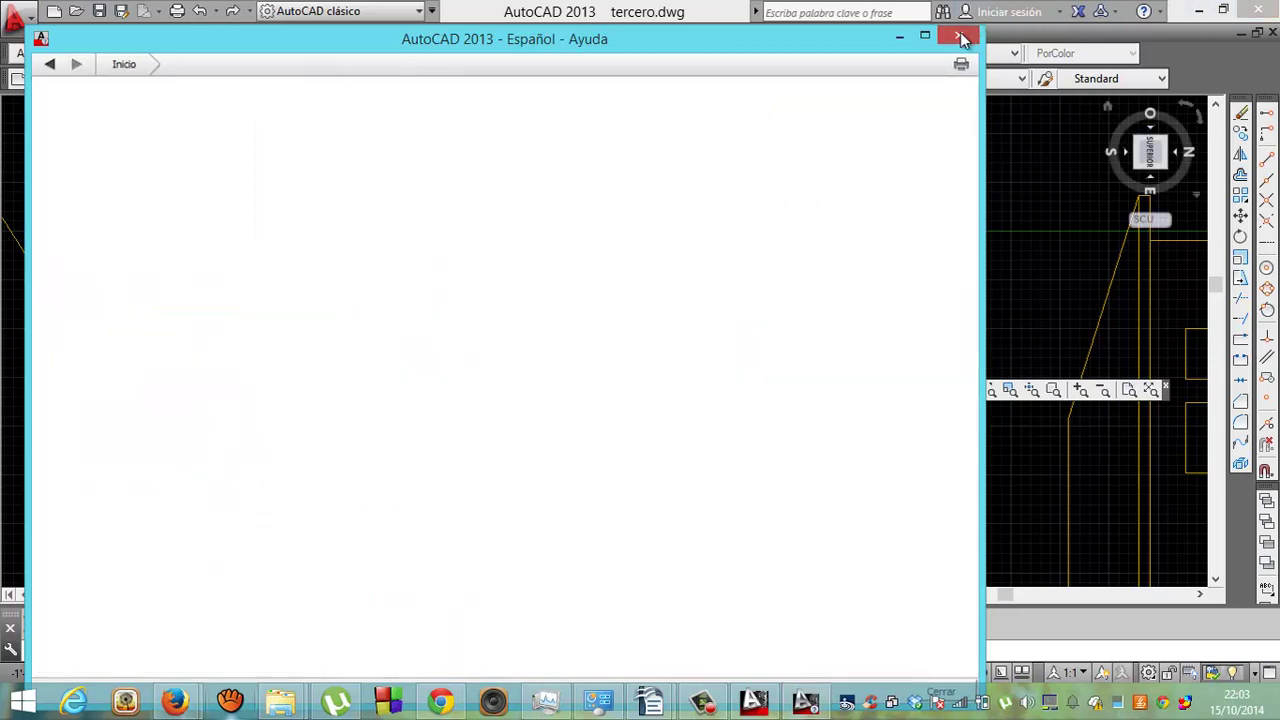
left_click(179, 32)
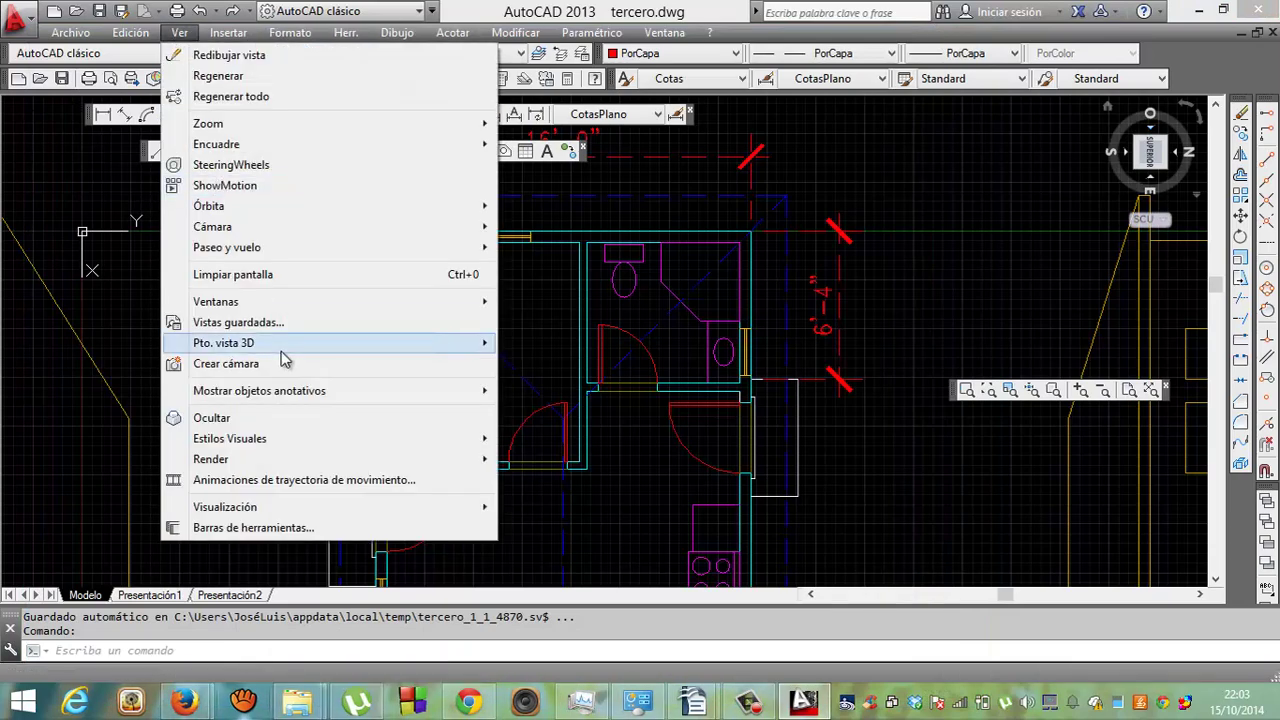
mouse_move(551, 507)
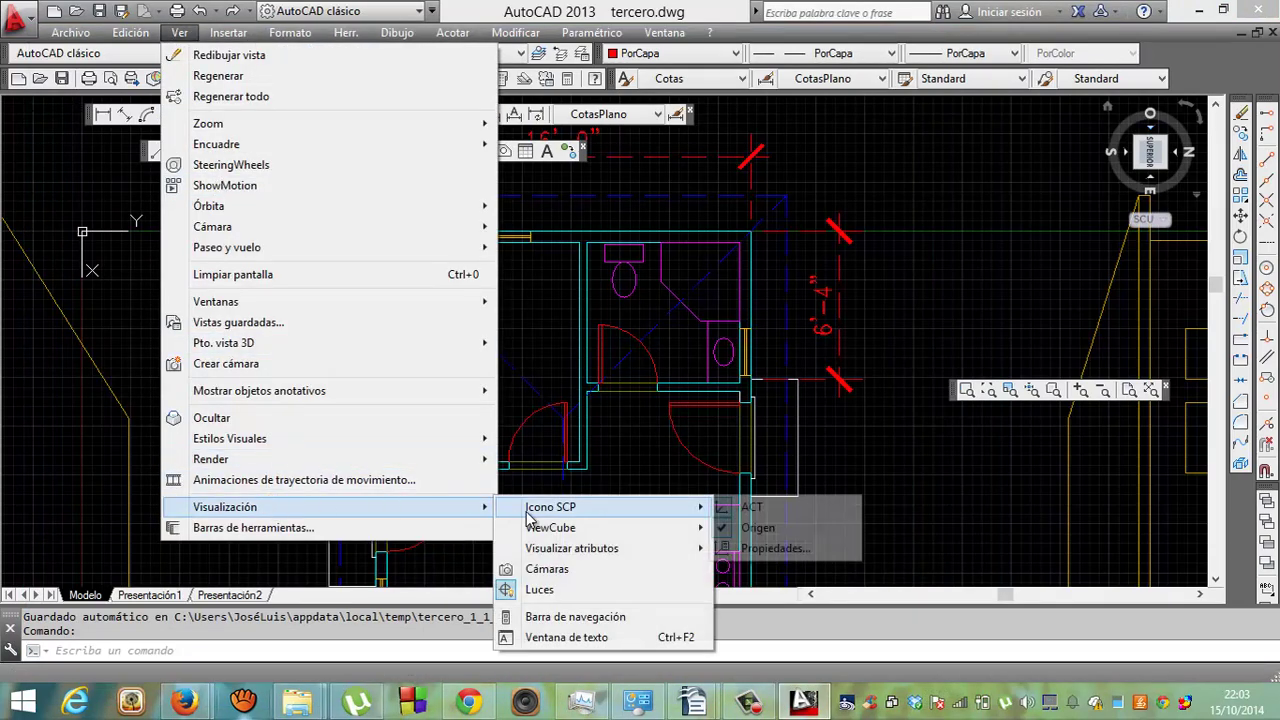
left_click(757, 527)
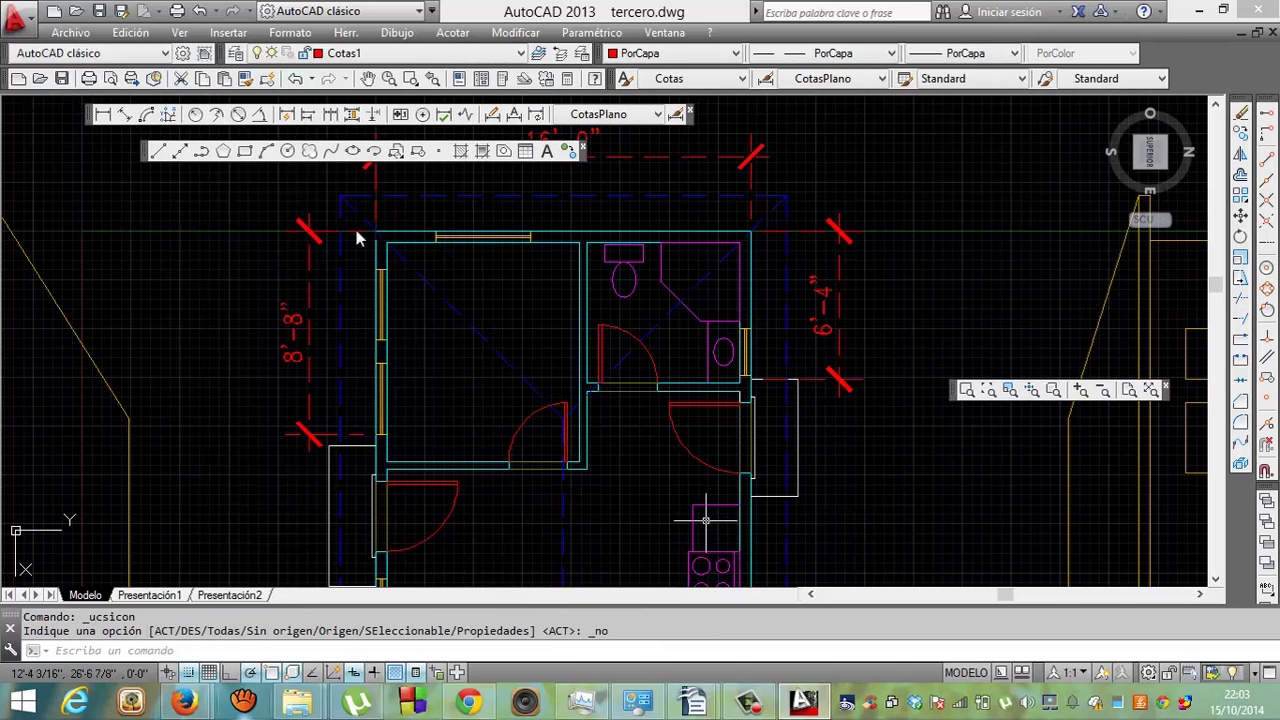
left_click(179, 32)
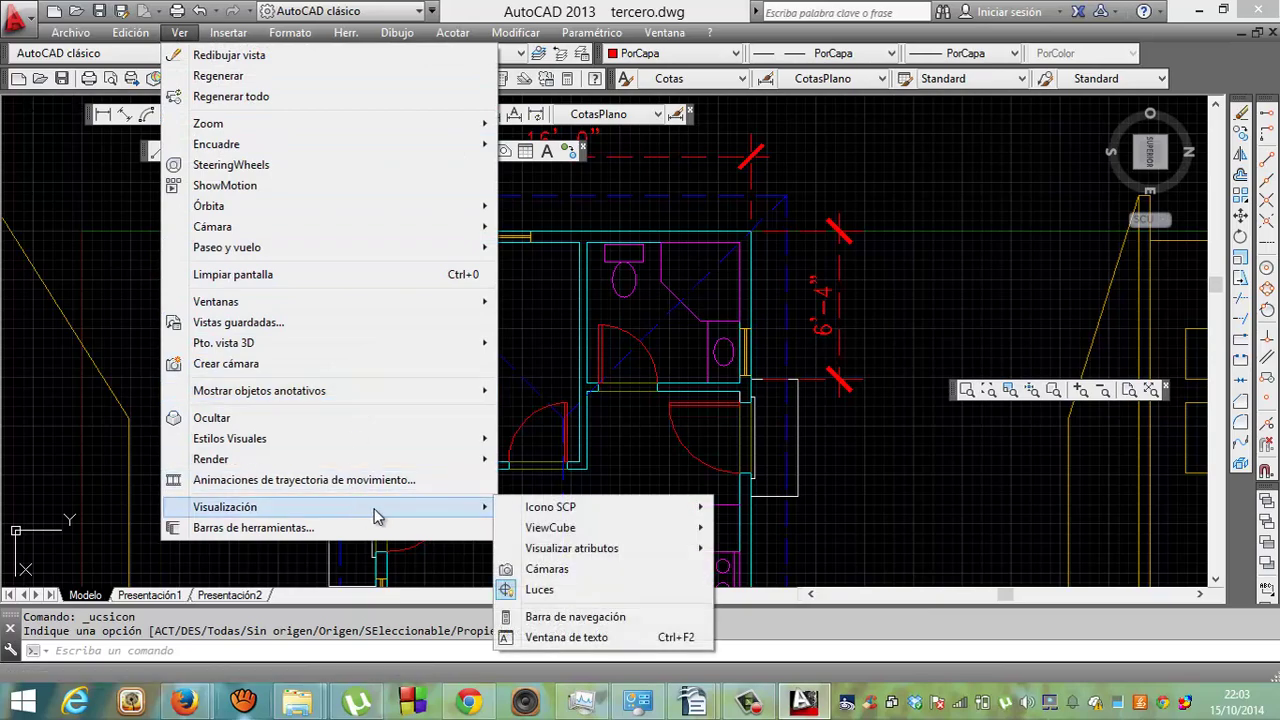
mouse_move(551, 507)
left_click(724, 527)
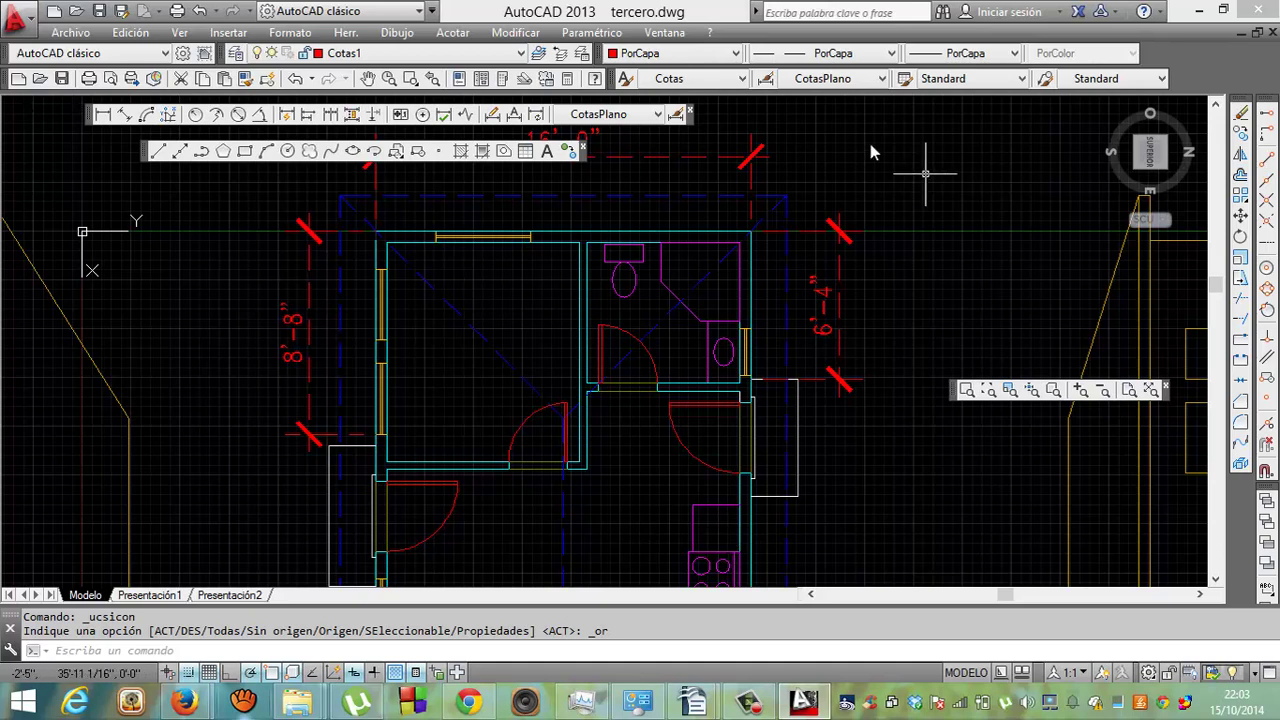
left_click(181, 34)
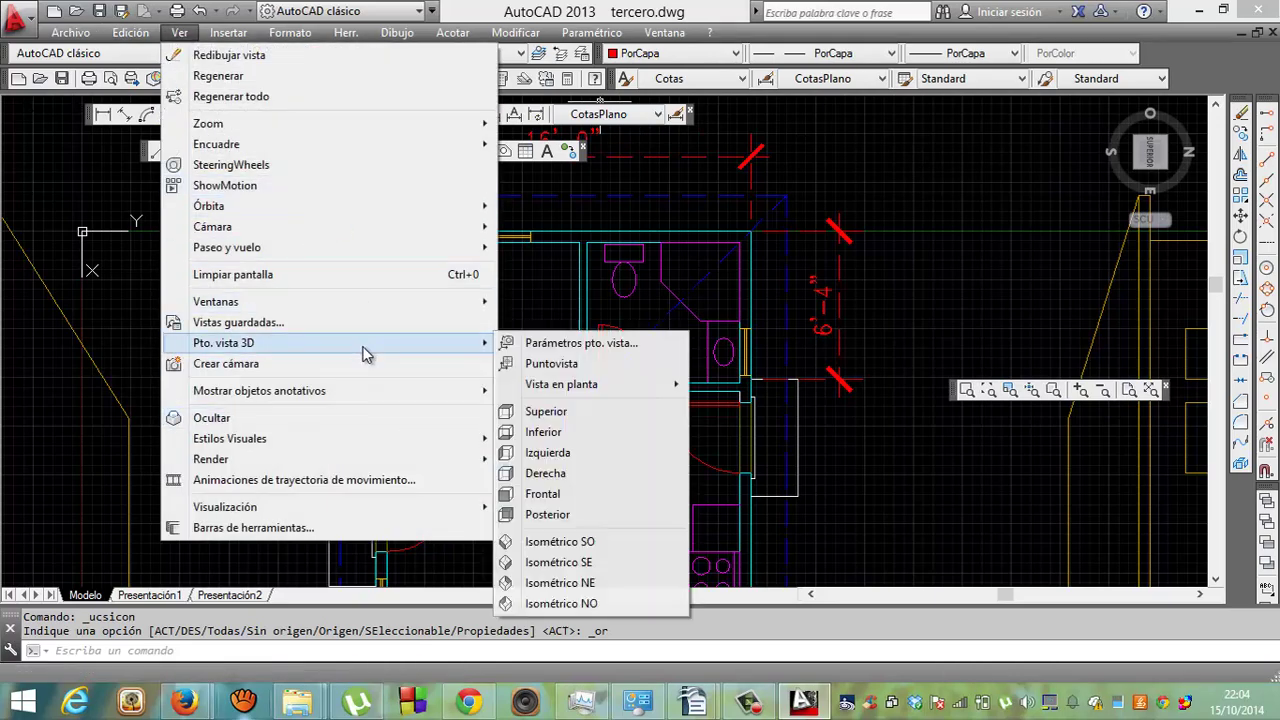
mouse_move(561, 384)
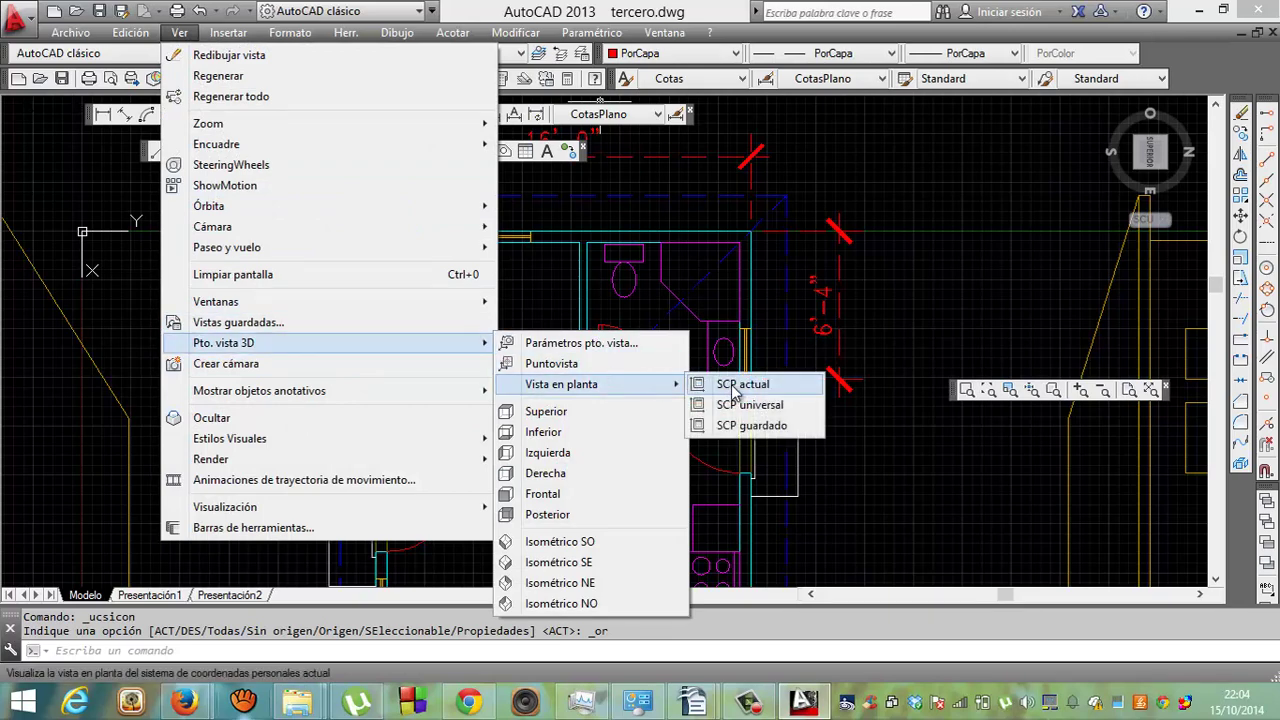
left_click(735, 388)
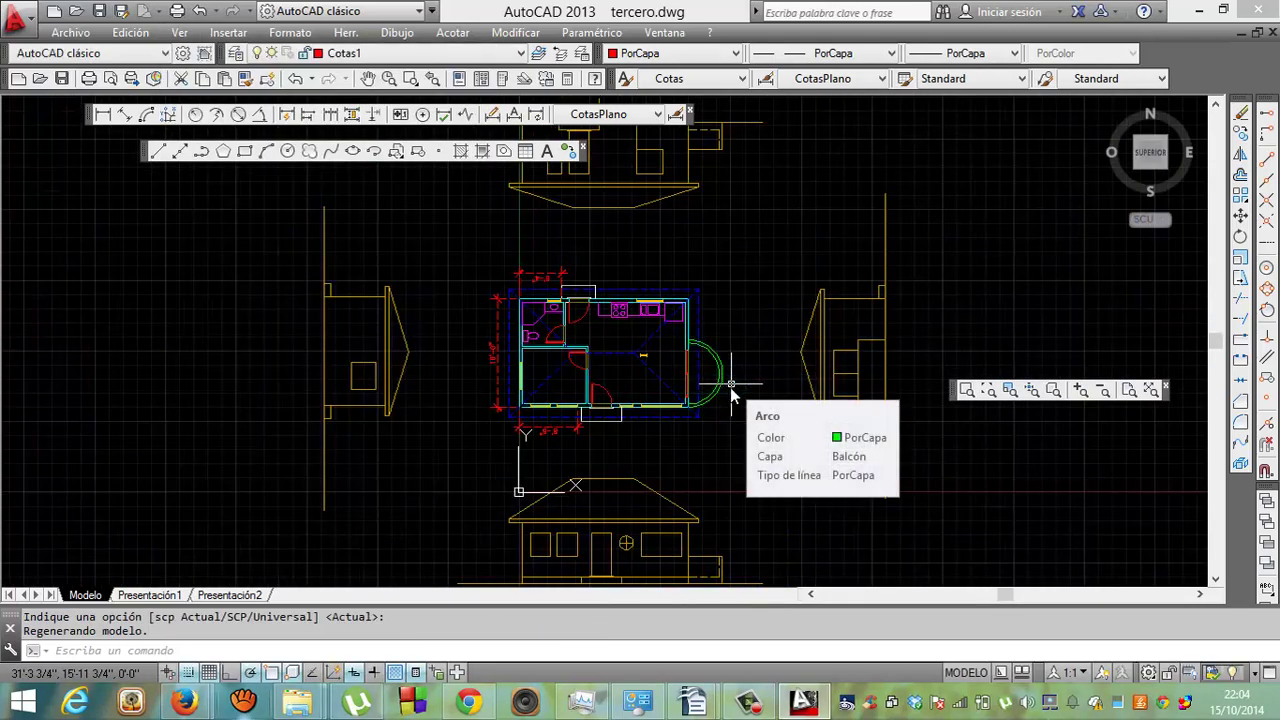
Zoom in 2x and erase the top 6'-4" and bottom 8'-8" dimensions.
left_click(1080, 390)
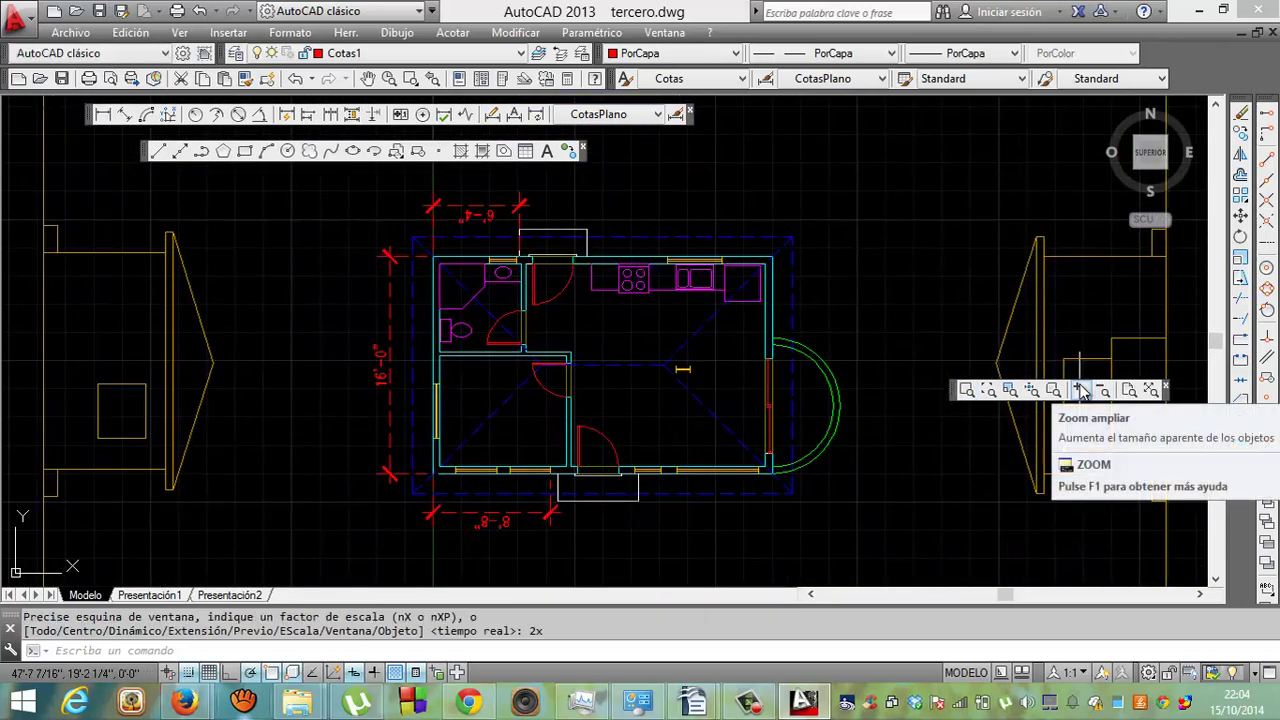
left_click(503, 213)
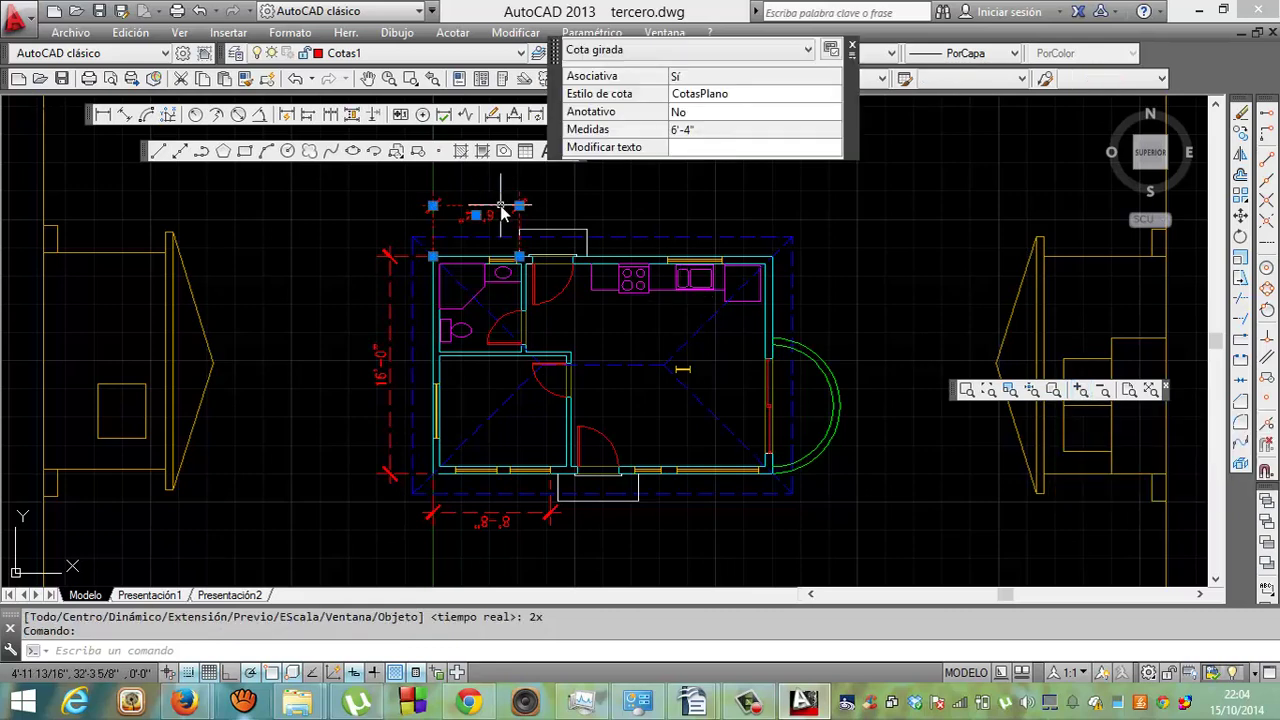
key("Delete")
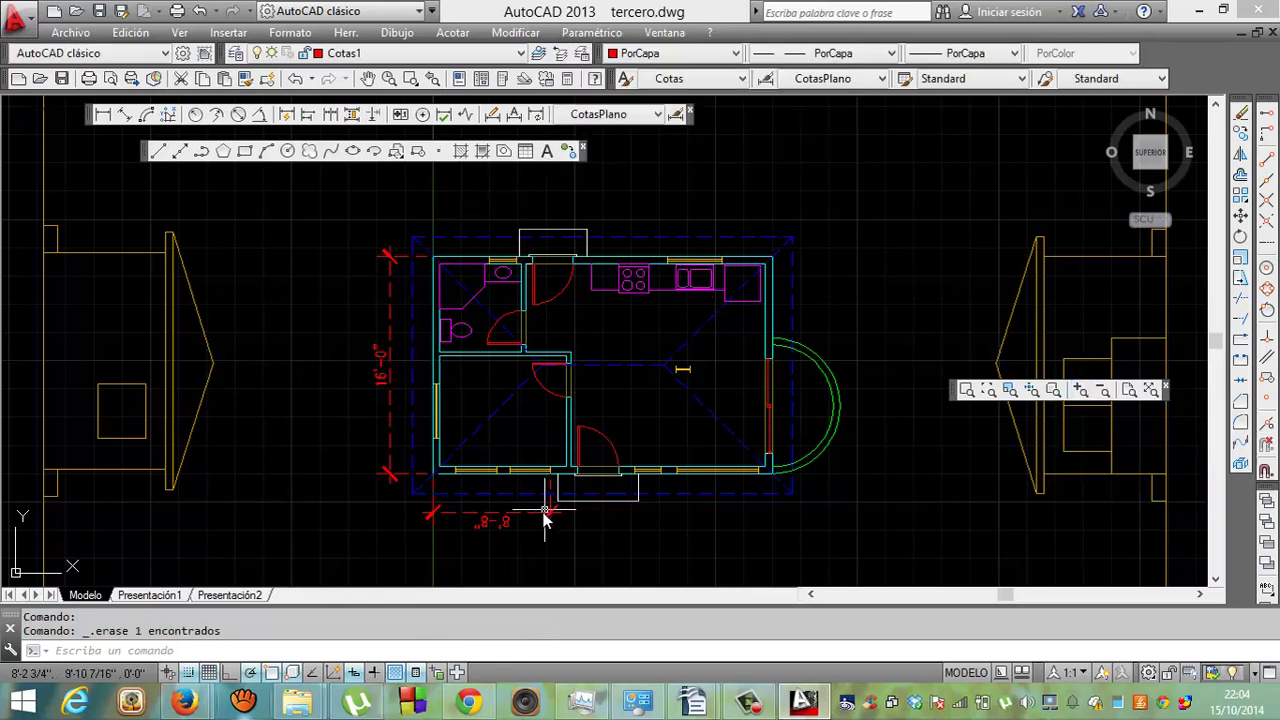
left_click(545, 515)
key("Delete")
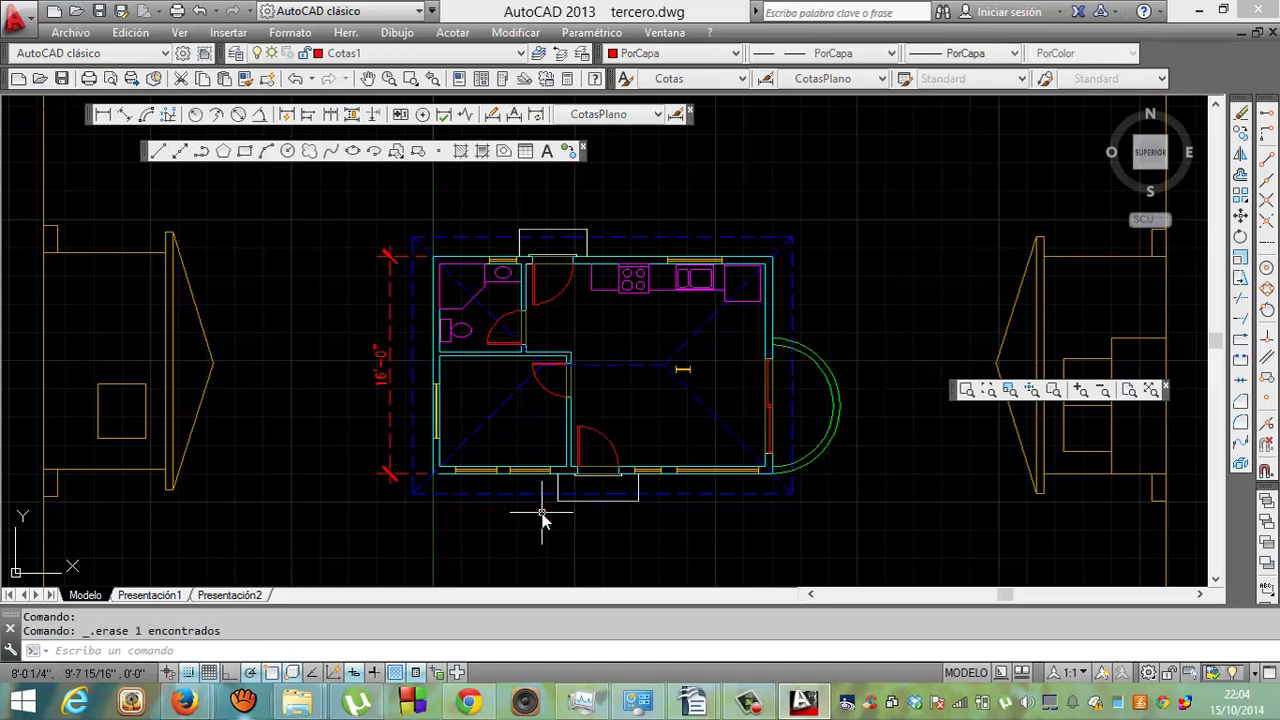
Draw a trial 10'-4" linear dimension along the top wall, then undo it and the 8'-8" erasure.
left_click(104, 115)
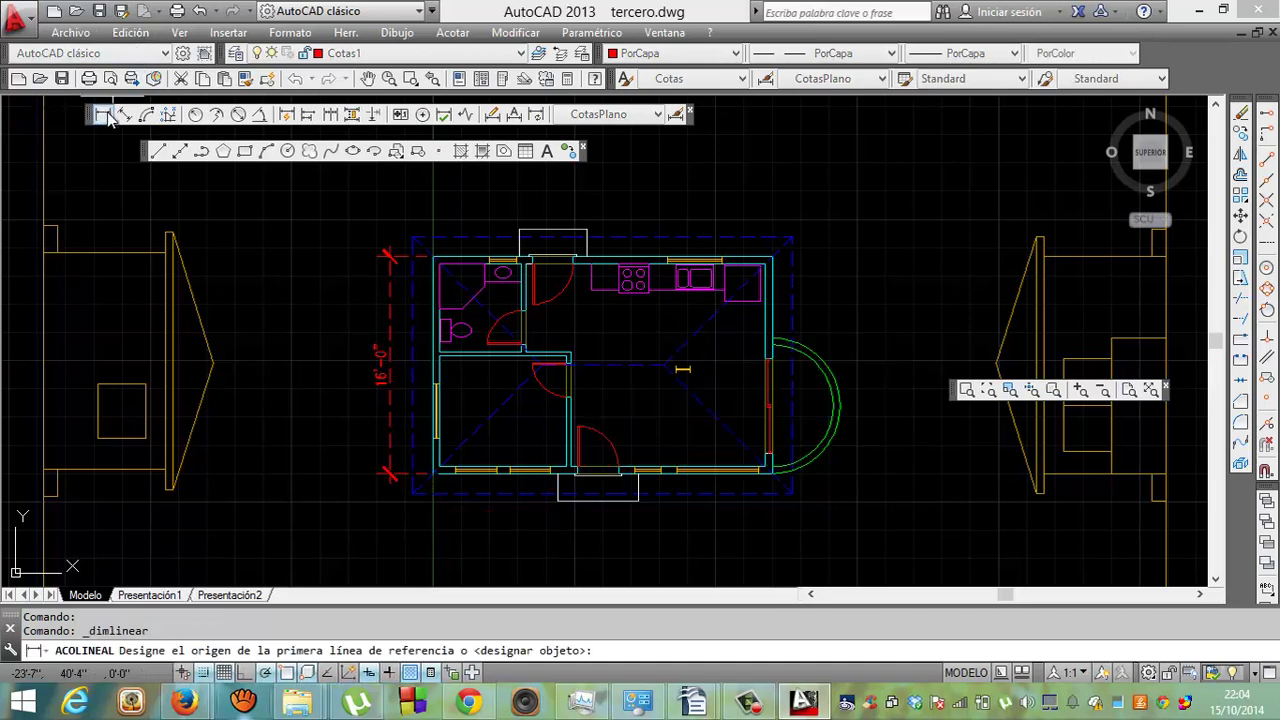
left_click(432, 257)
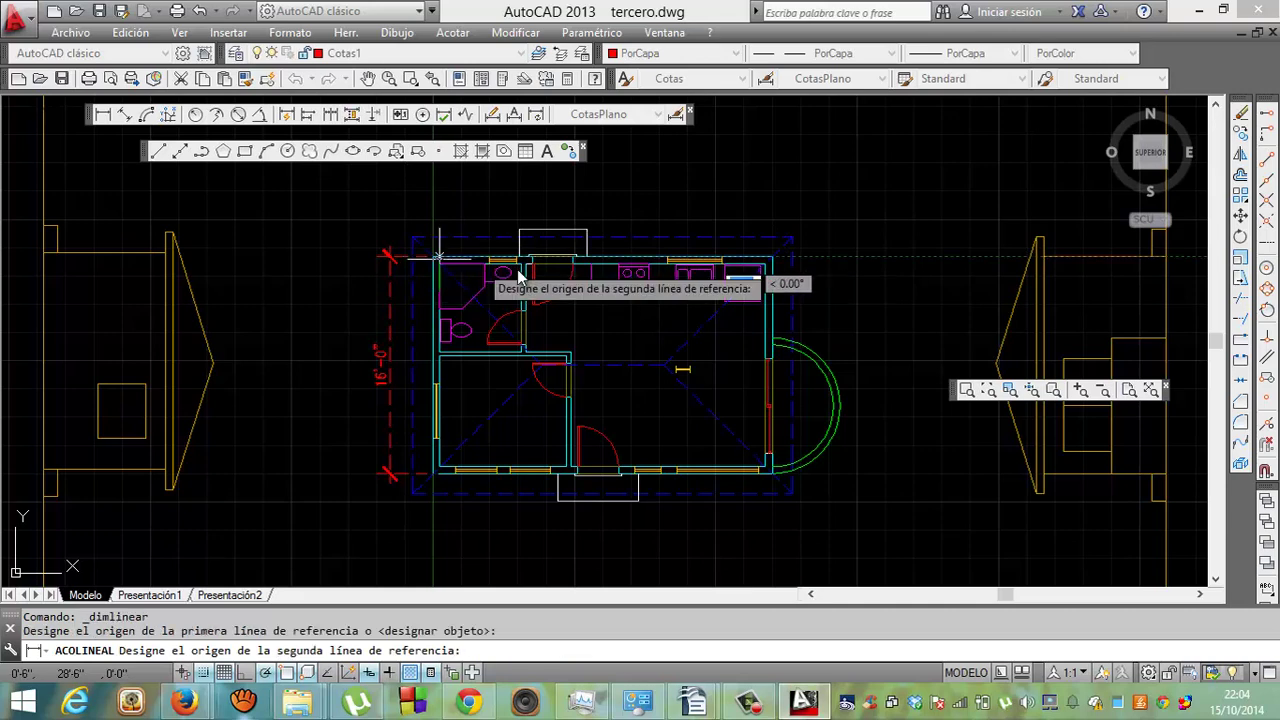
left_click(572, 258)
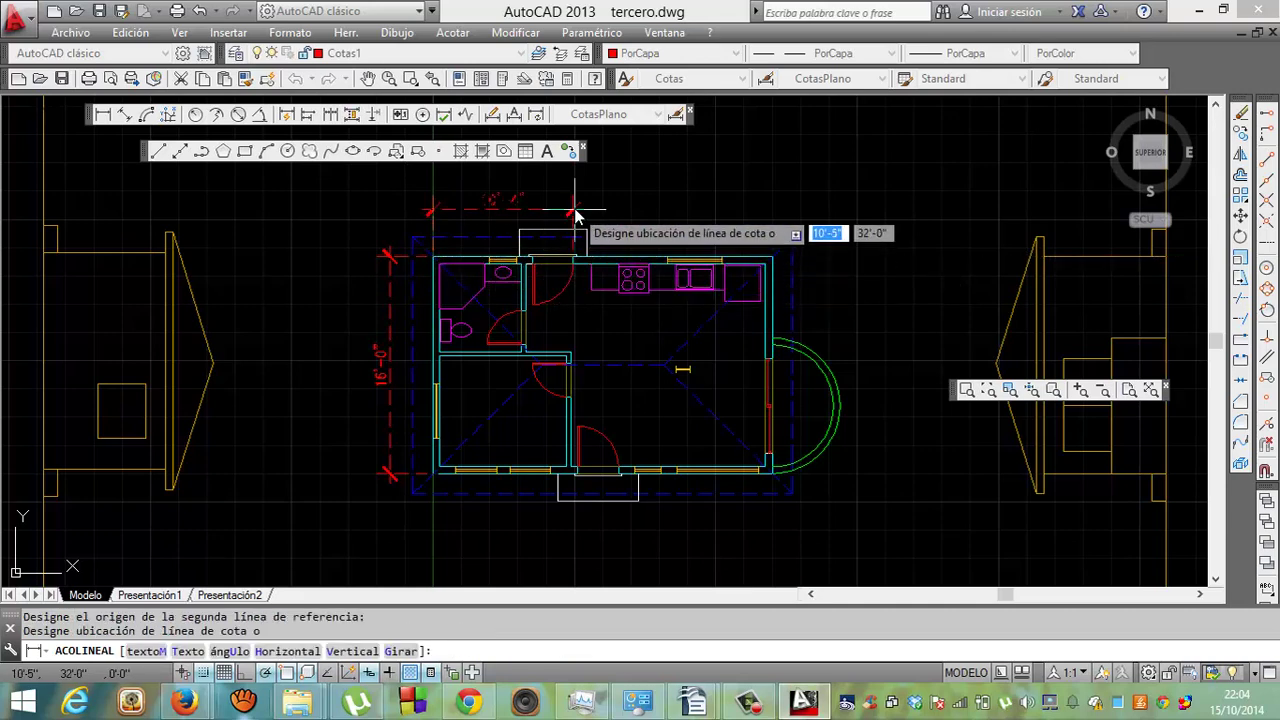
left_click(573, 196)
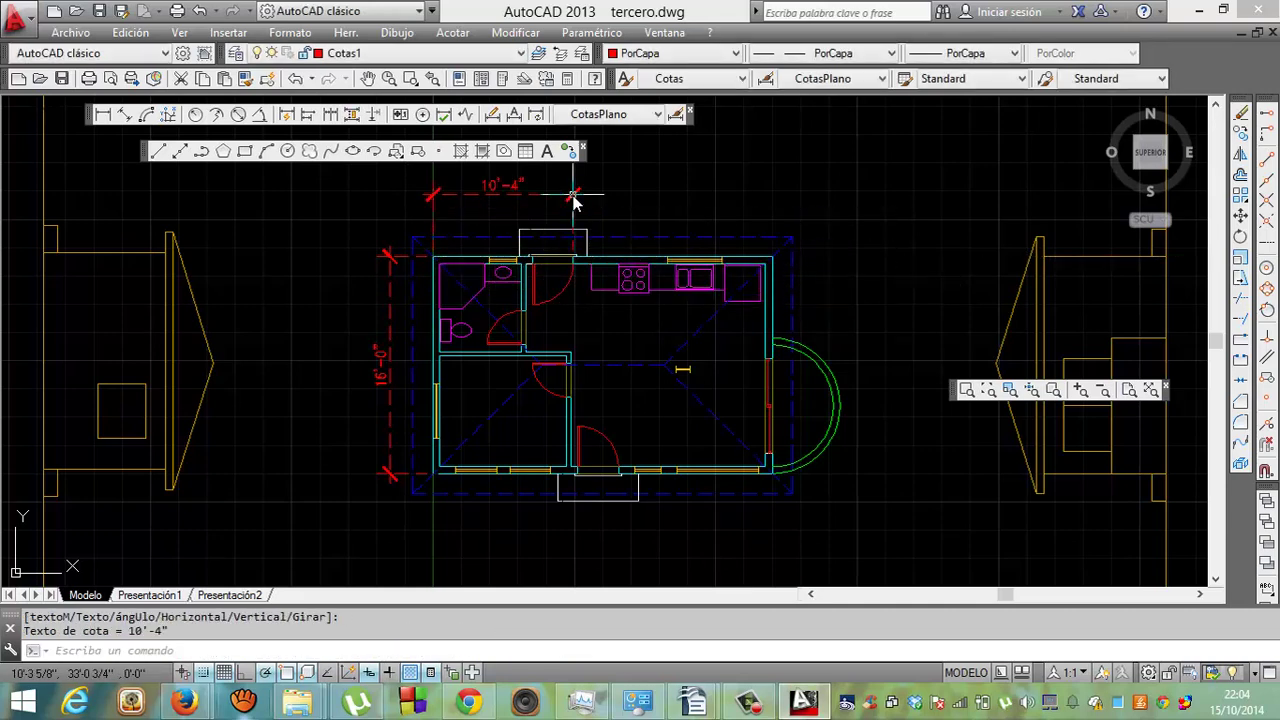
key("ctrl+z")
key("ctrl+z")
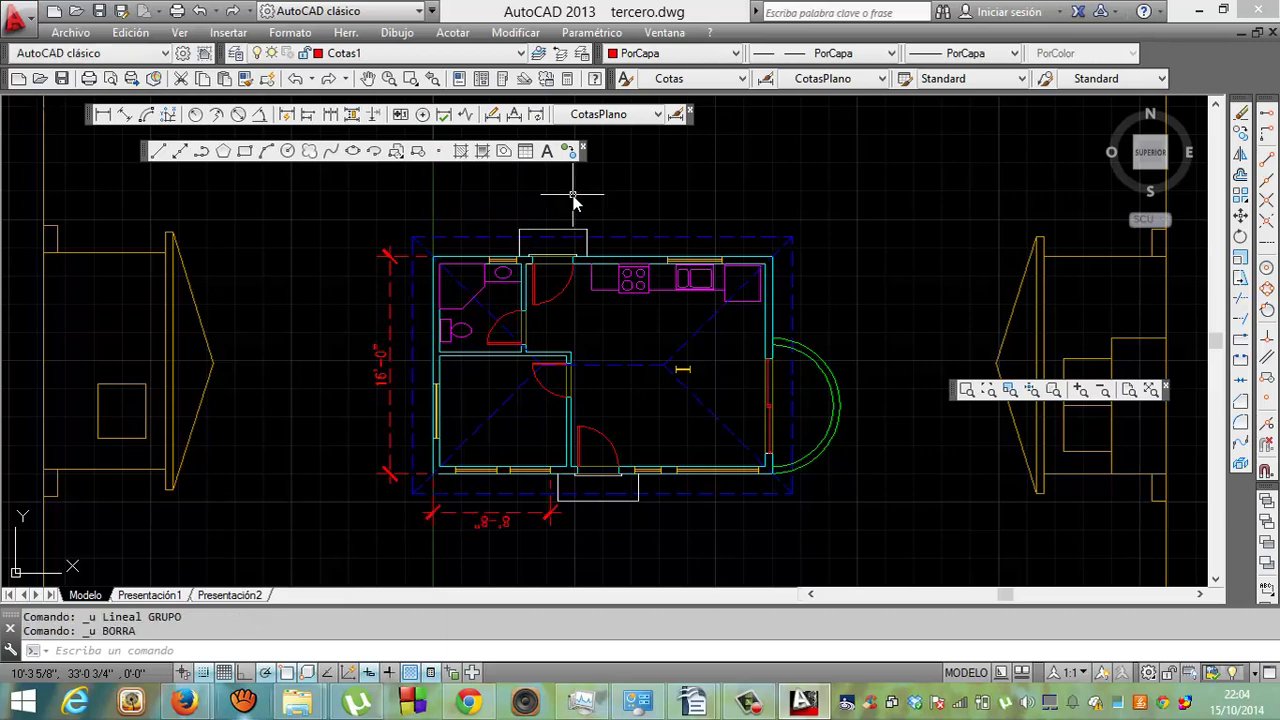
key("ctrl+z")
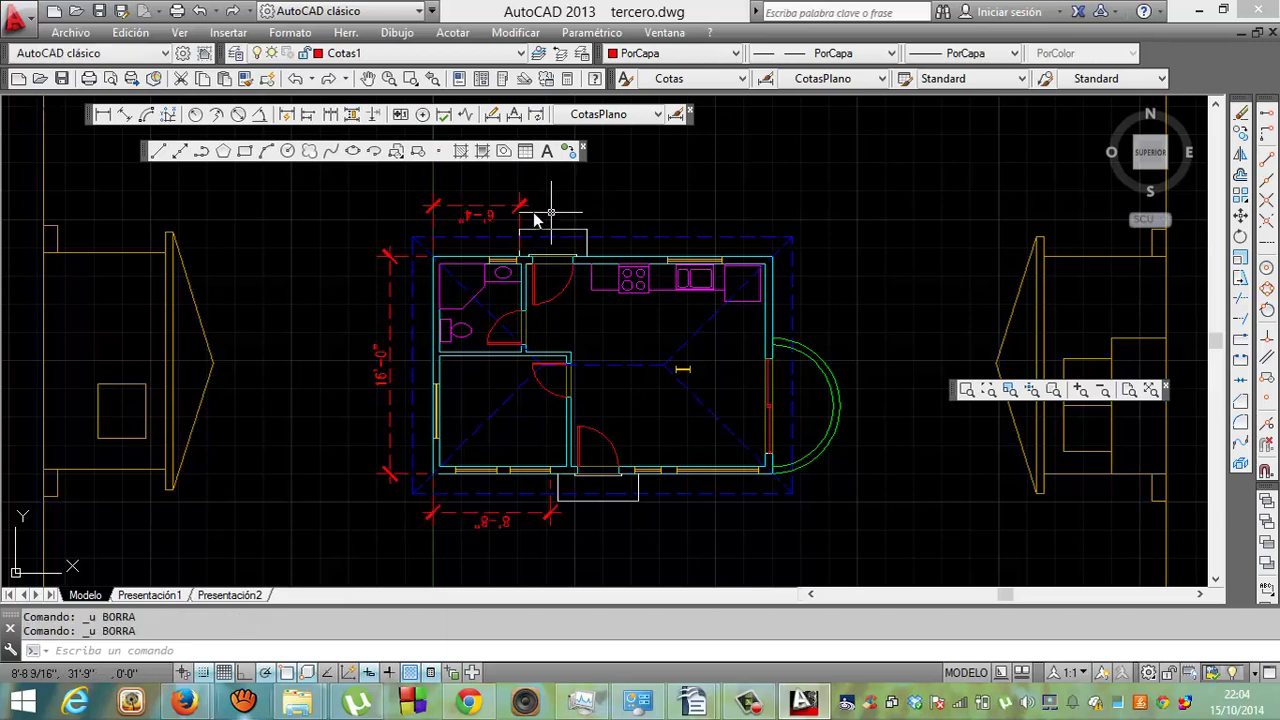
Erase the top 6'-4", left 16'-0" and bottom 8'-8" dimensions from the plan.
left_click(509, 207)
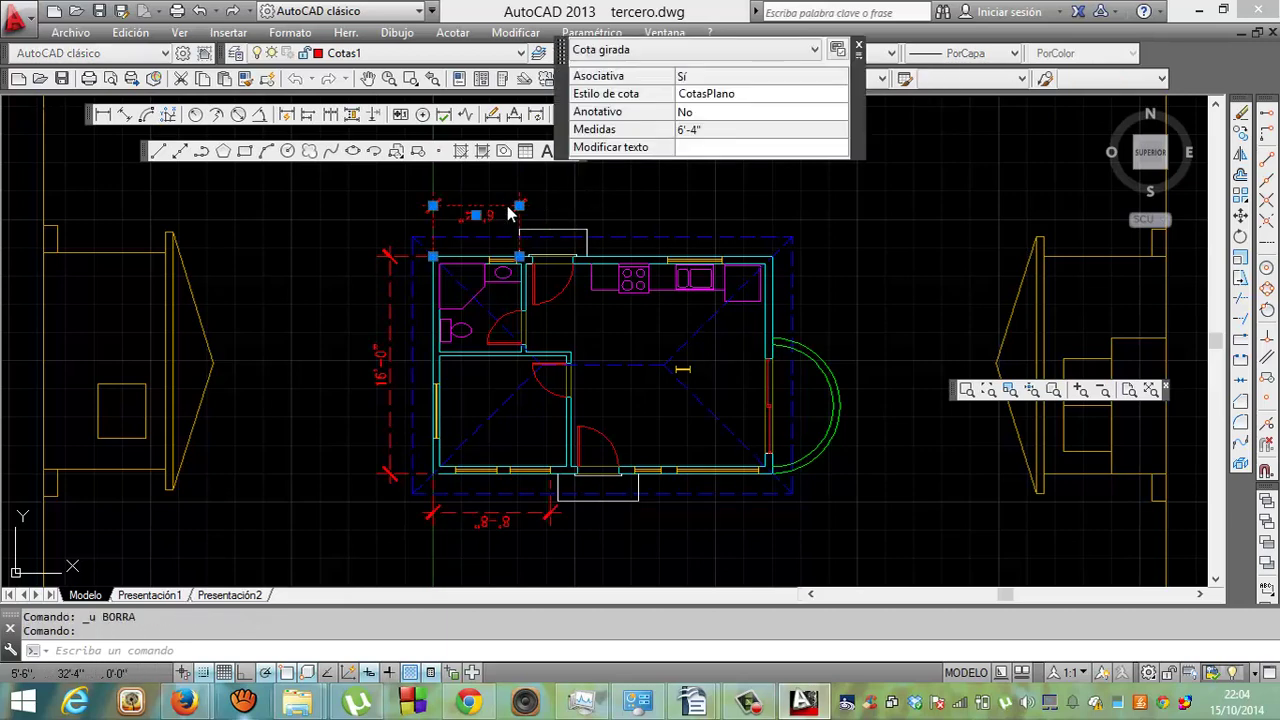
key("Delete")
left_click(391, 318)
key("Delete")
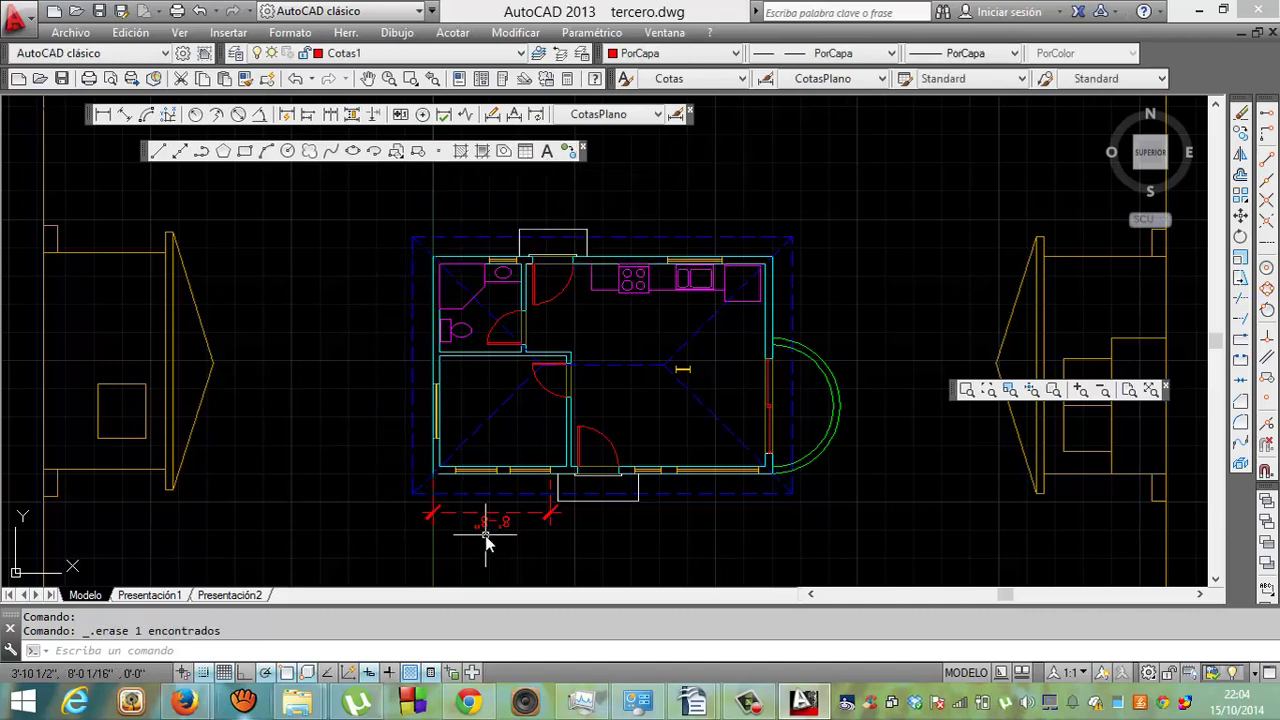
left_click(505, 514)
key("Delete")
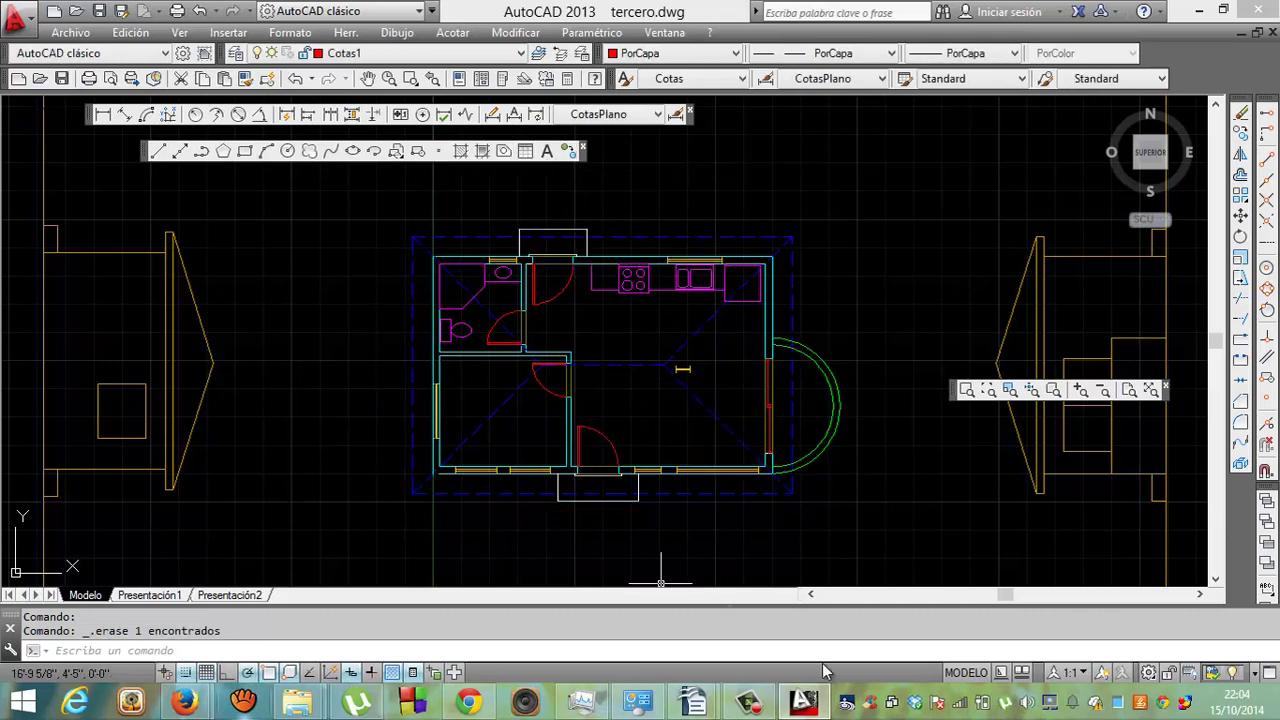
left_click(760, 708)
left_click(833, 500)
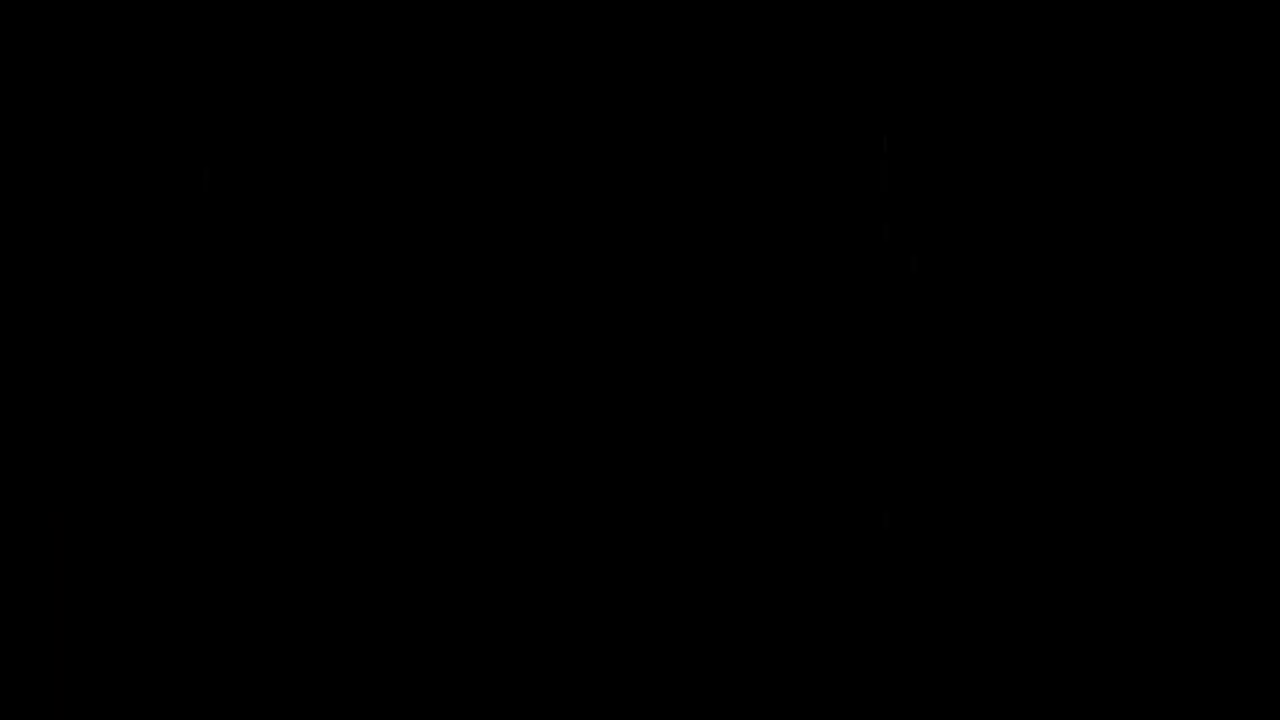